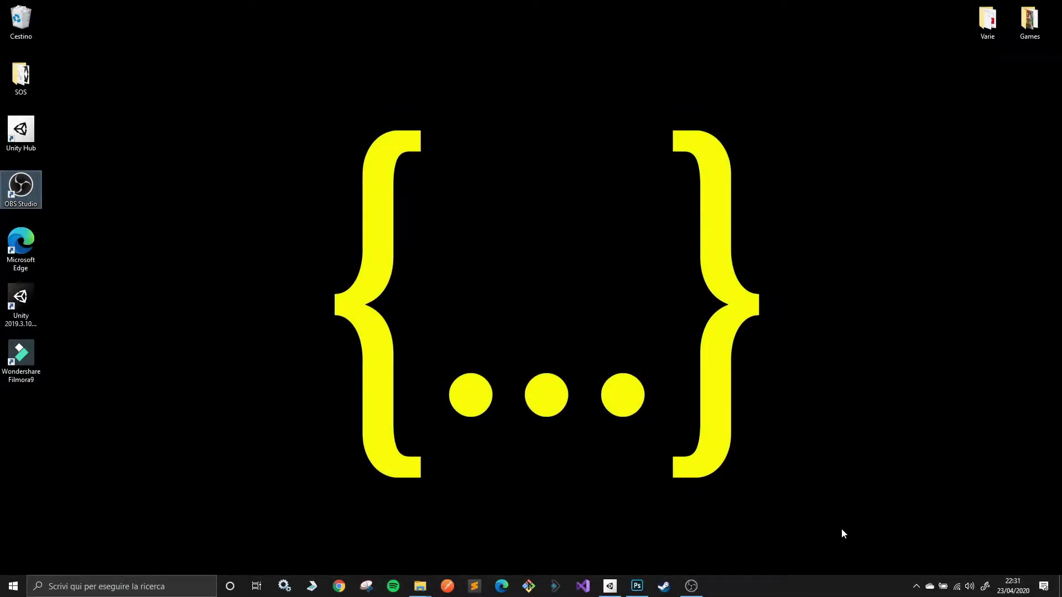
Bring Photoshop forward, showing the 500 × 283 px character sprite sheet.
click(637, 586)
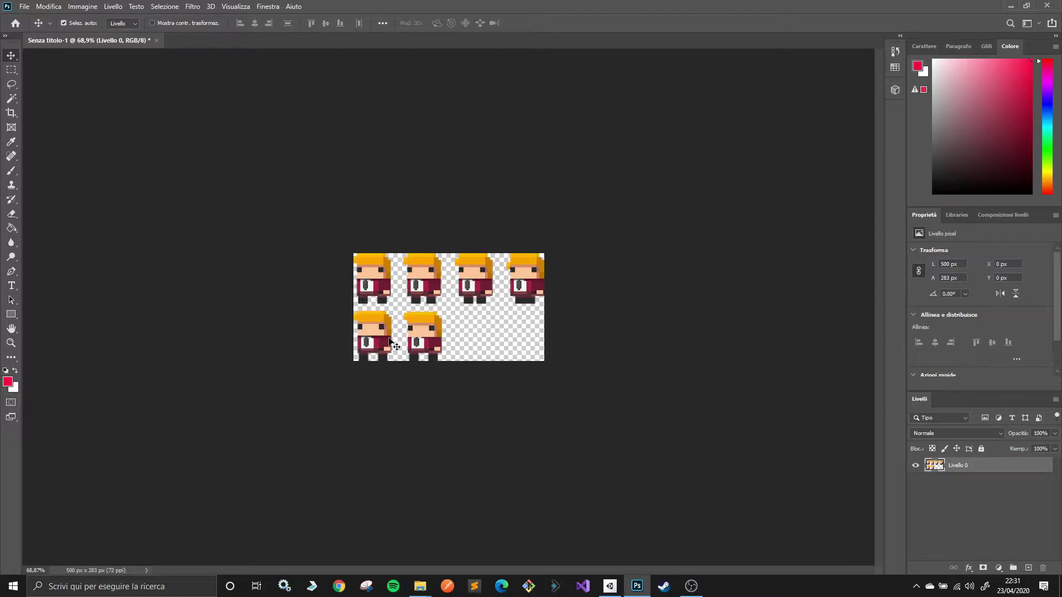
Quick-export the sprite sheet as player-spritesheet.png into C:\Projects\lessons\resources.
click(23, 6)
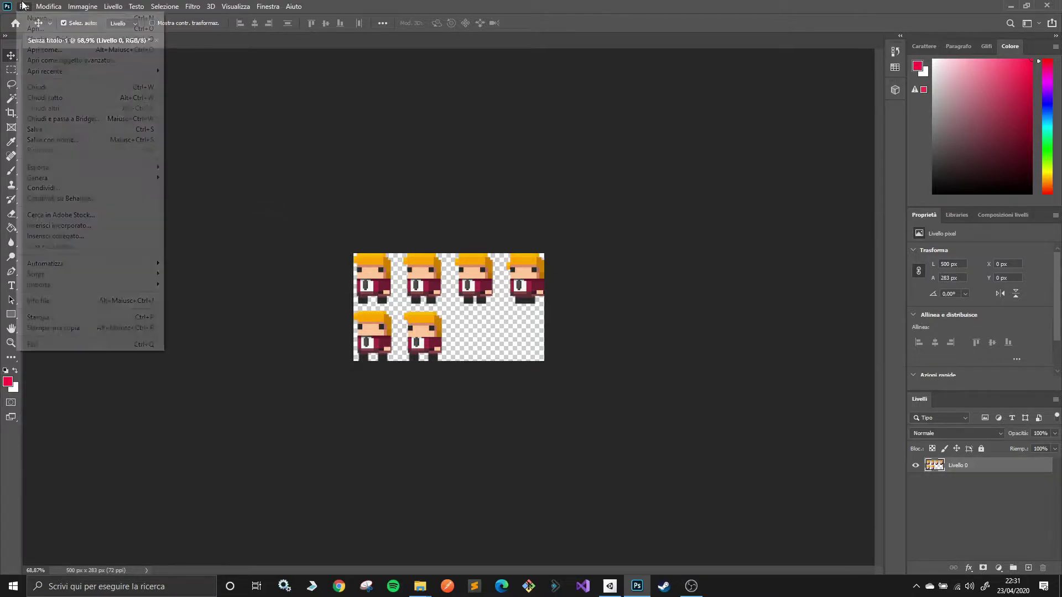
mouse_move(86, 173)
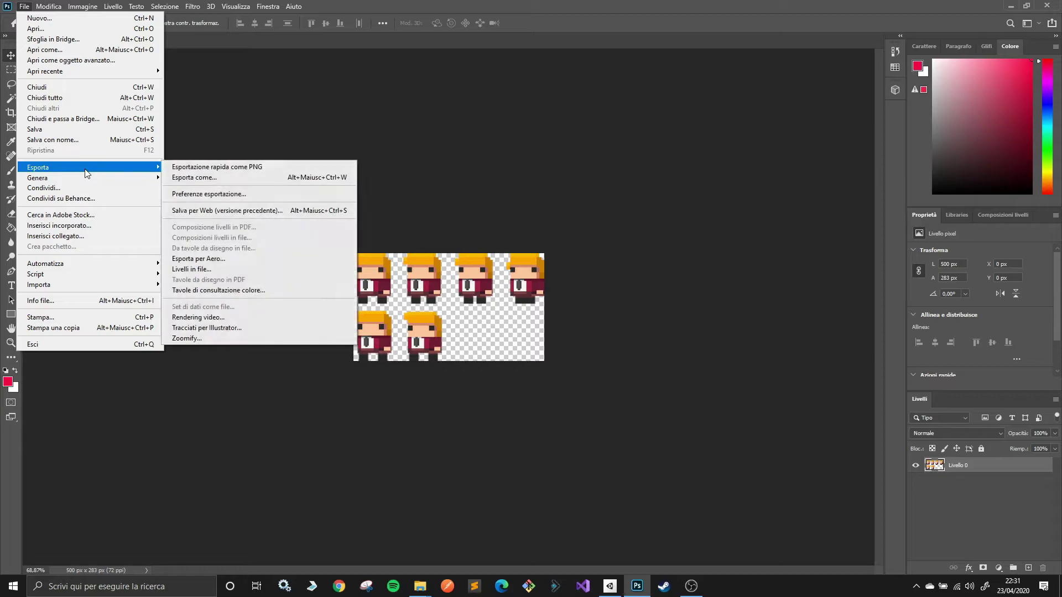
click(208, 167)
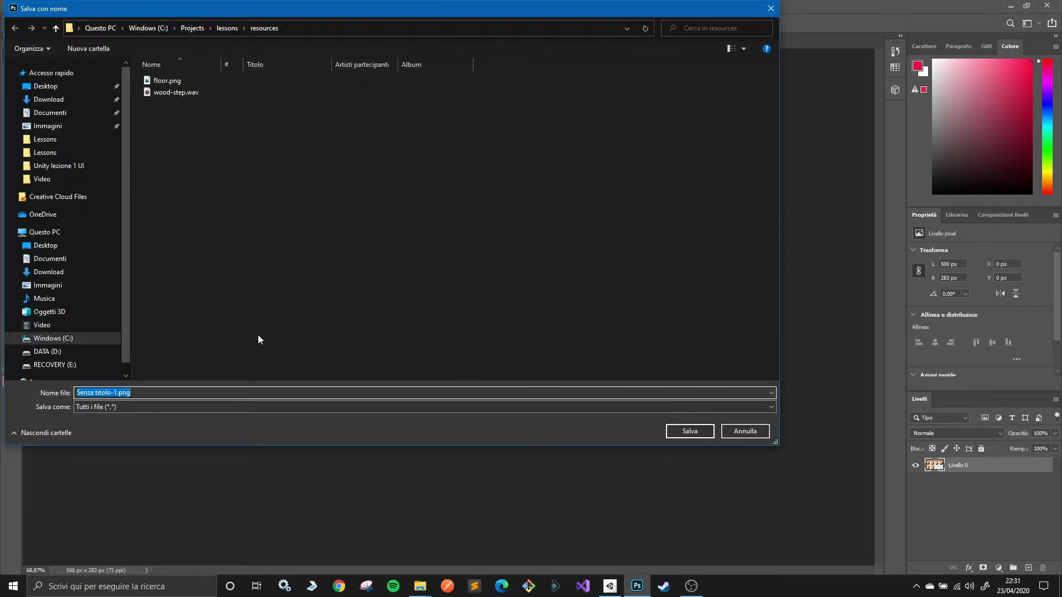
text(player-spritesheet)
key(Return)
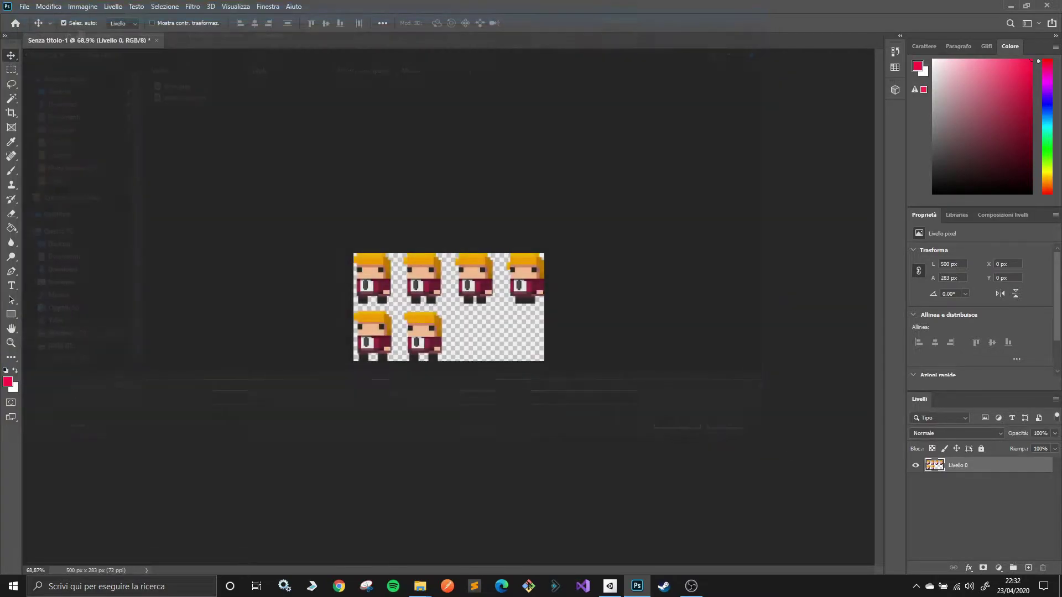
click(609, 585)
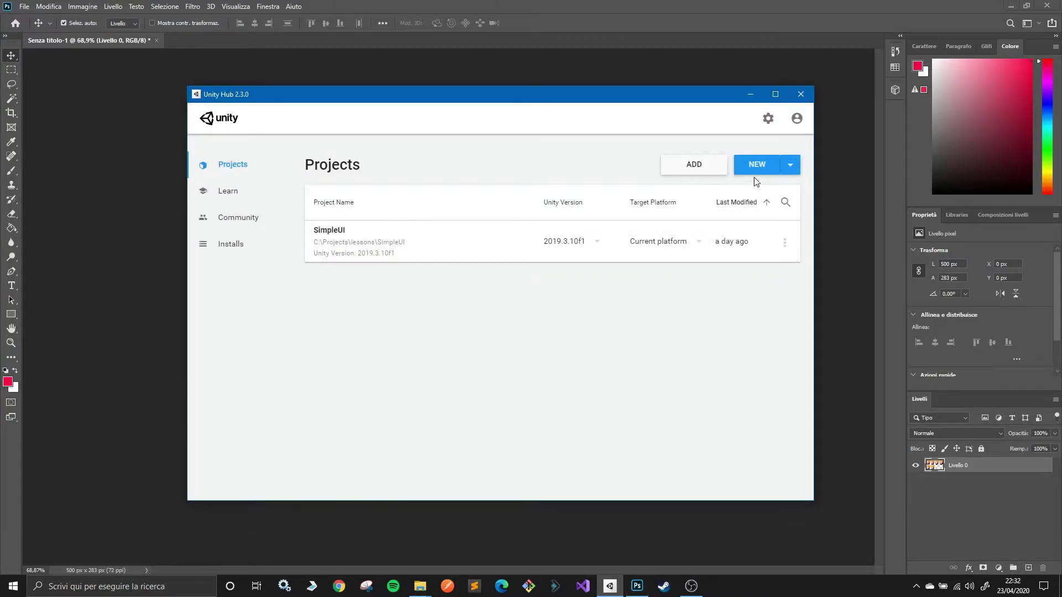
Create a new 2D-template project named TinyPlatform in C:\Projects\lessons.
click(755, 166)
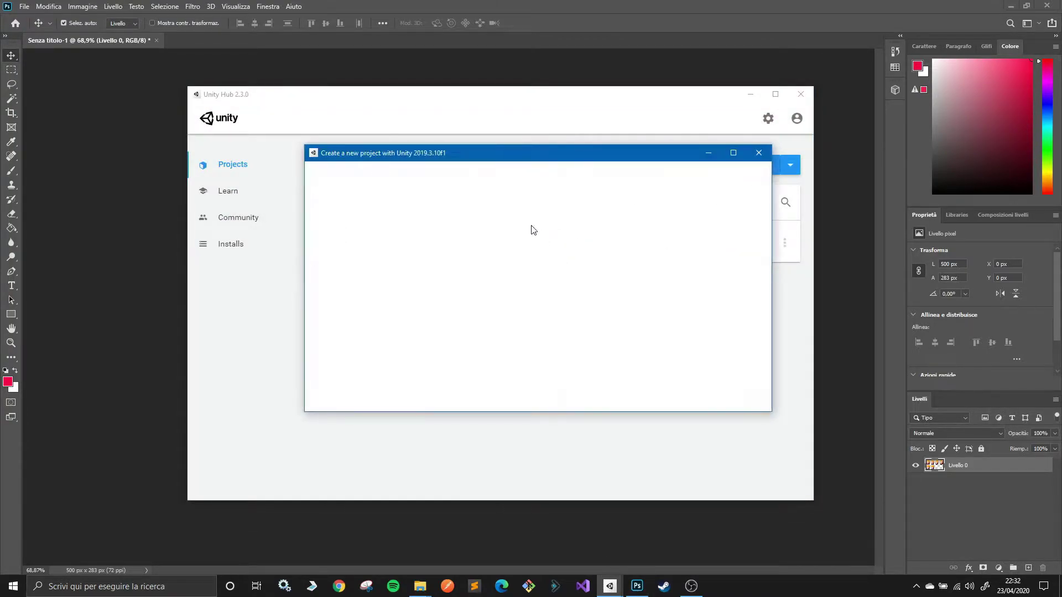
click(357, 232)
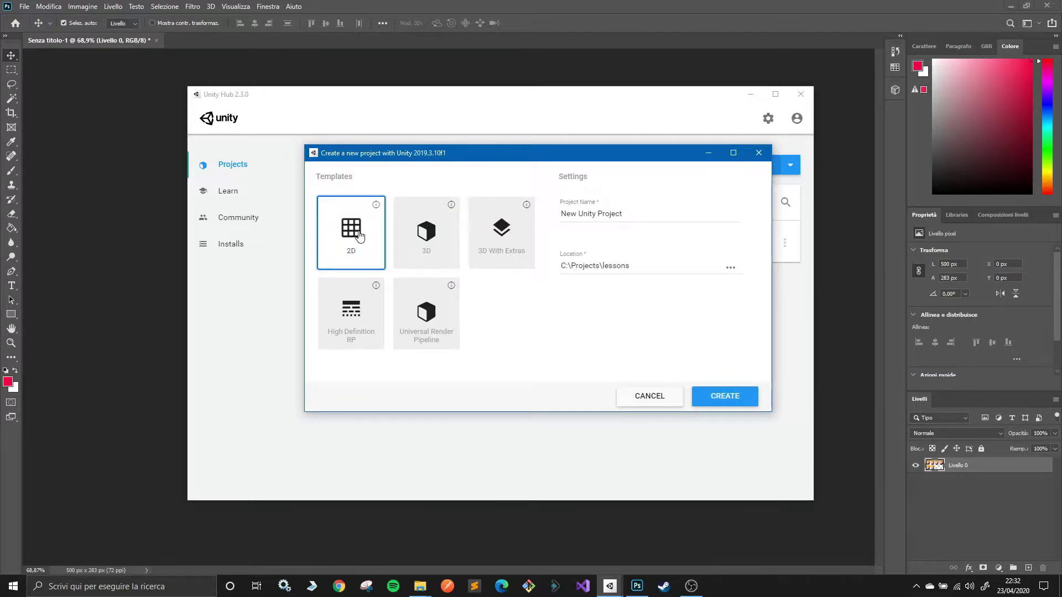
click(622, 212)
triple_click(629, 212)
text(Tun)
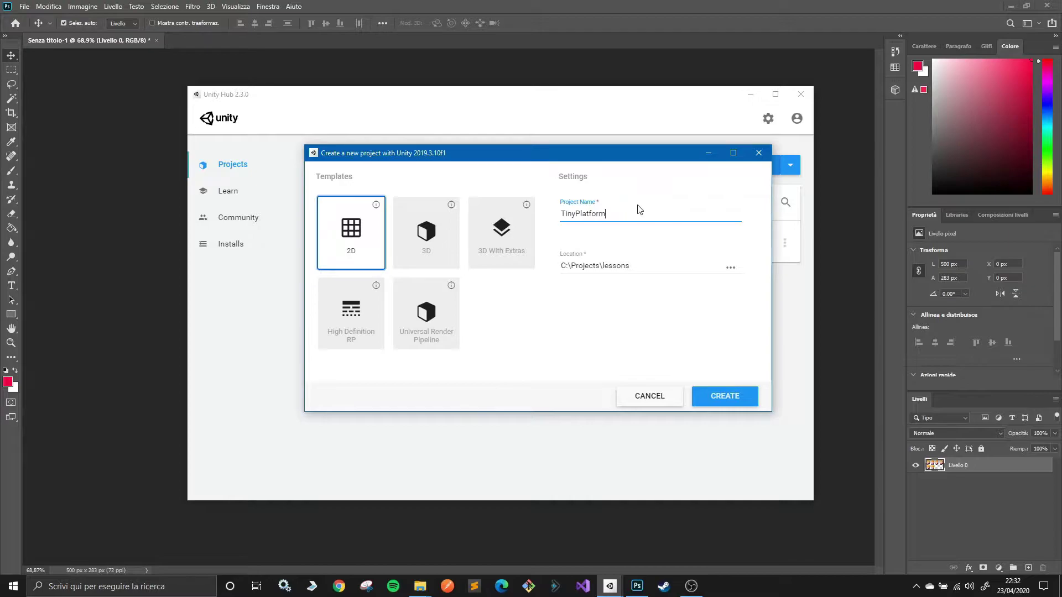
click(727, 396)
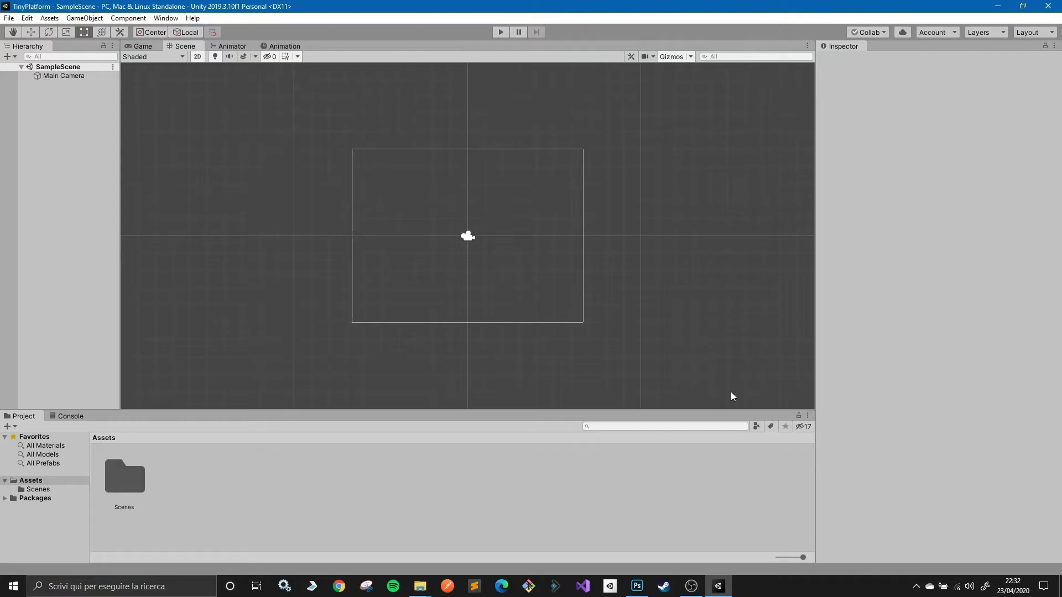
Set the Main Camera background to solid black (000000) and preview it in the Game view.
click(916, 586)
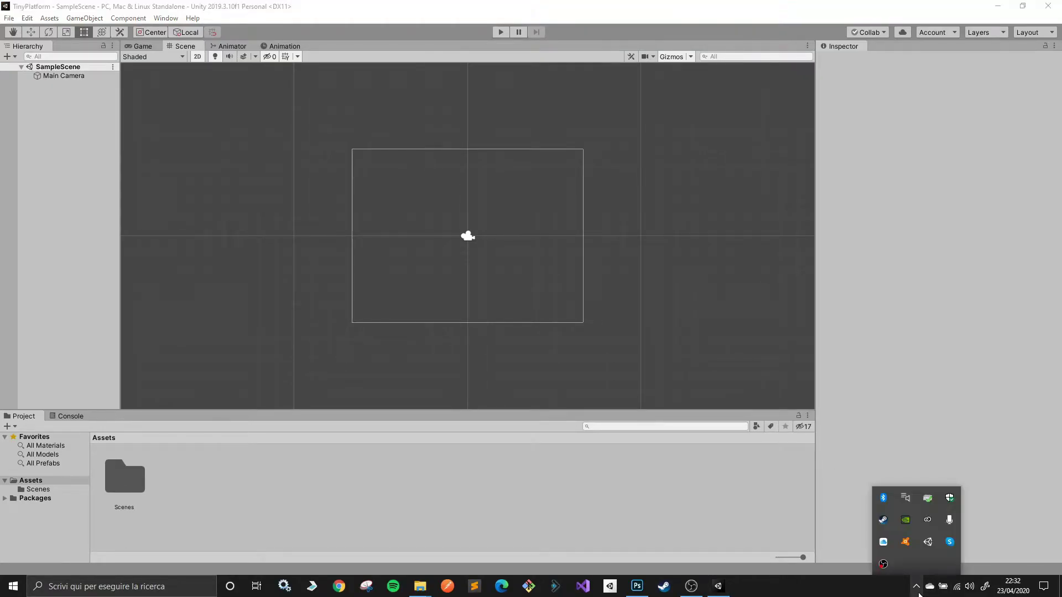
click(866, 590)
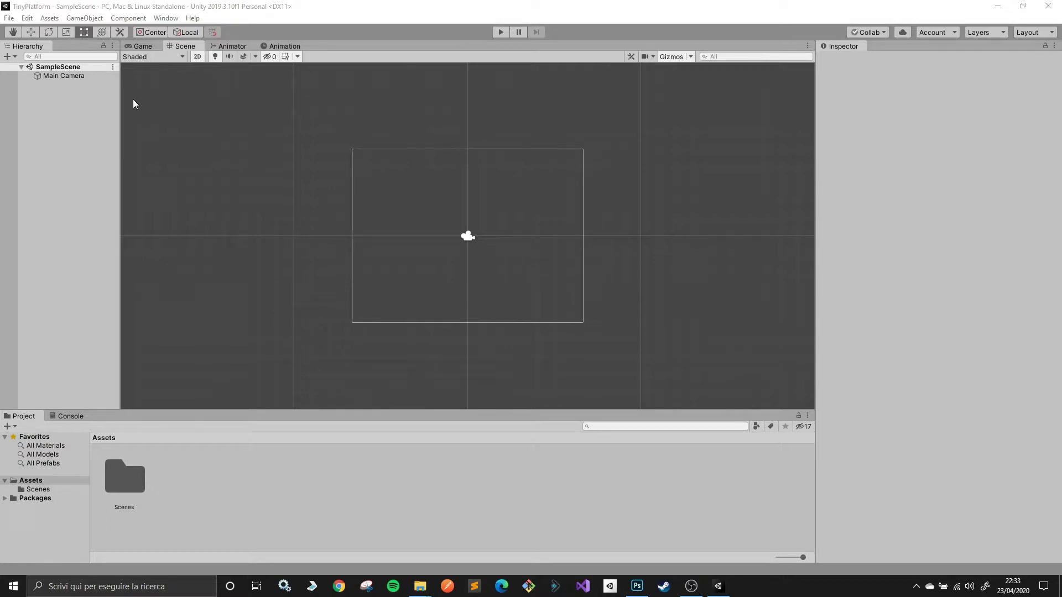
click(87, 75)
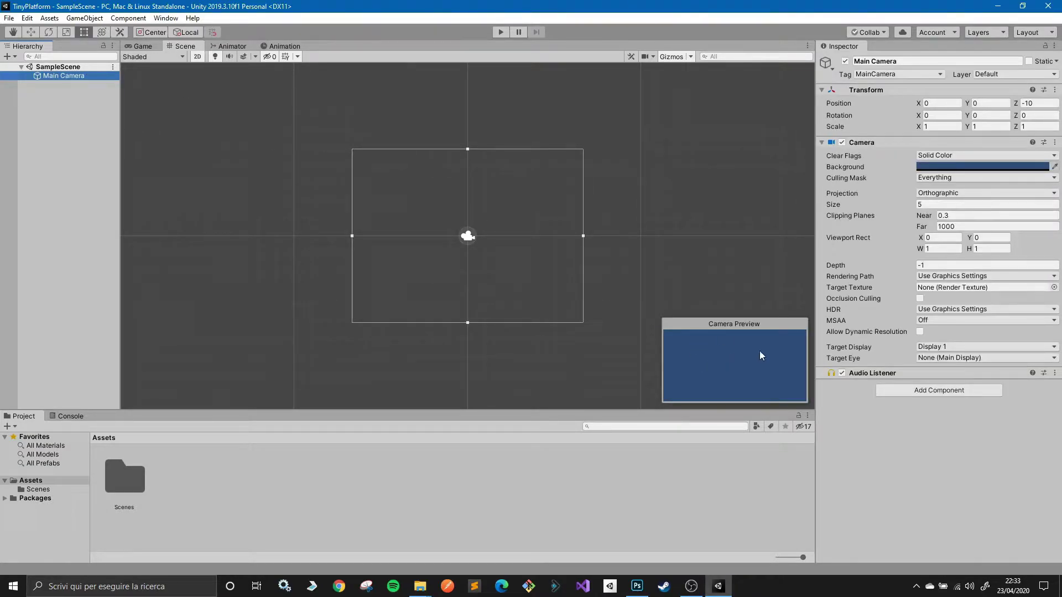
click(1023, 167)
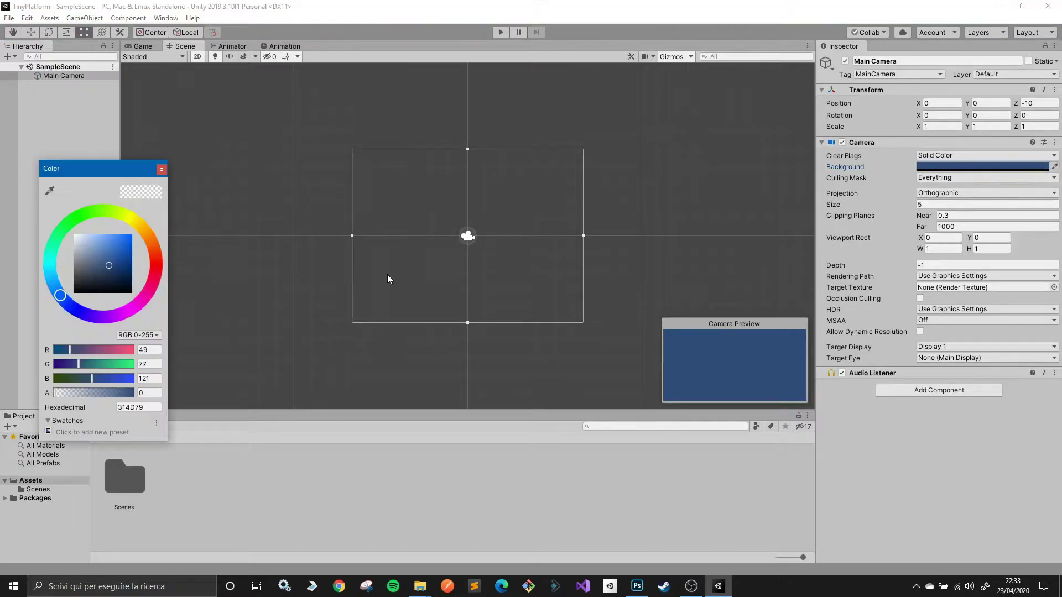
drag(114, 276, 73, 293)
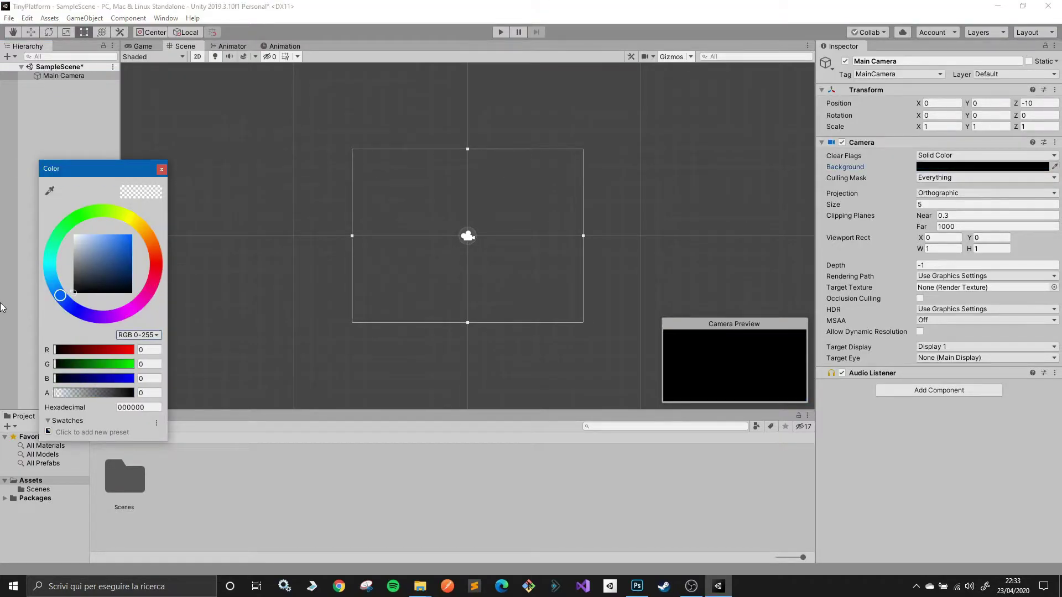
click(162, 169)
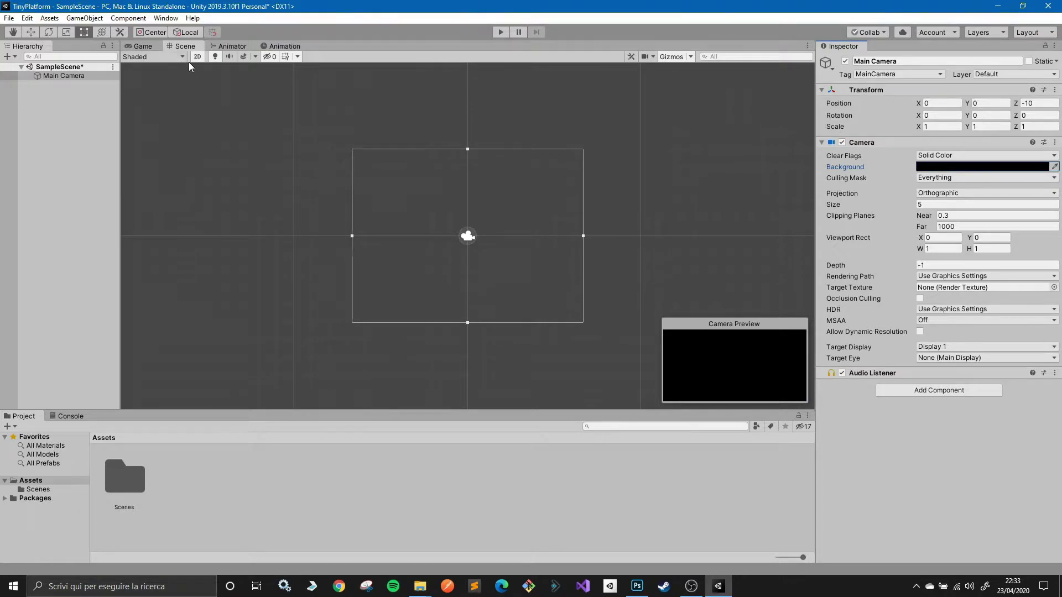
click(145, 45)
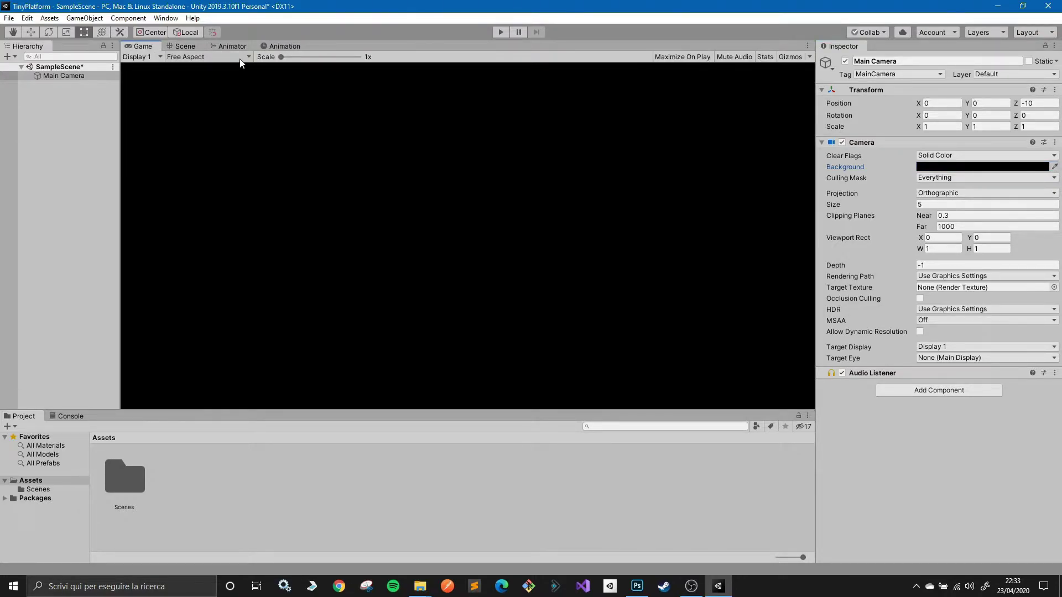
click(184, 46)
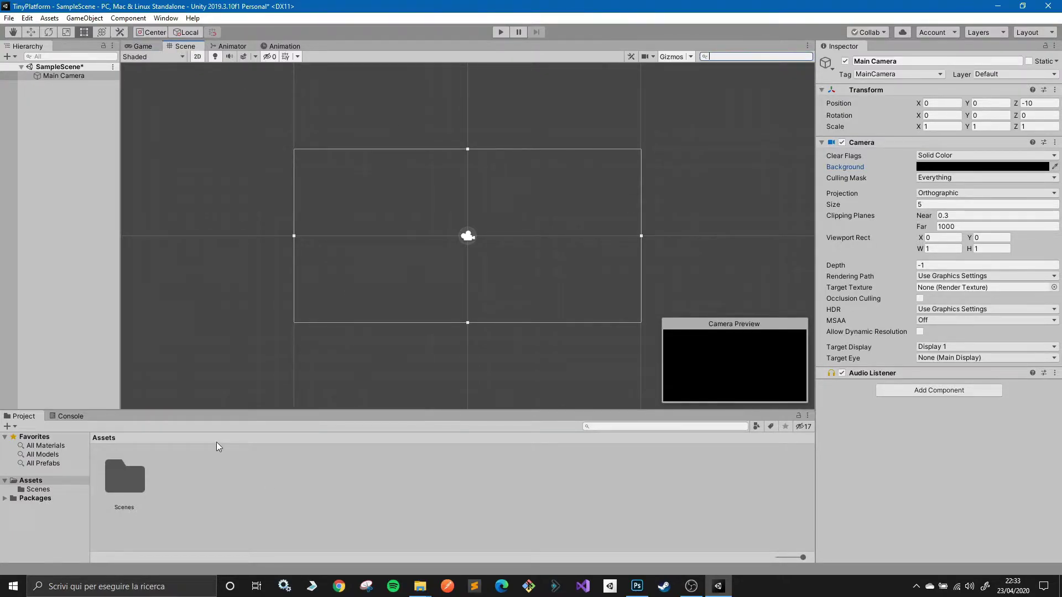
Create an empty Sprites folder inside Assets and open it.
click(46, 482)
right_click(45, 482)
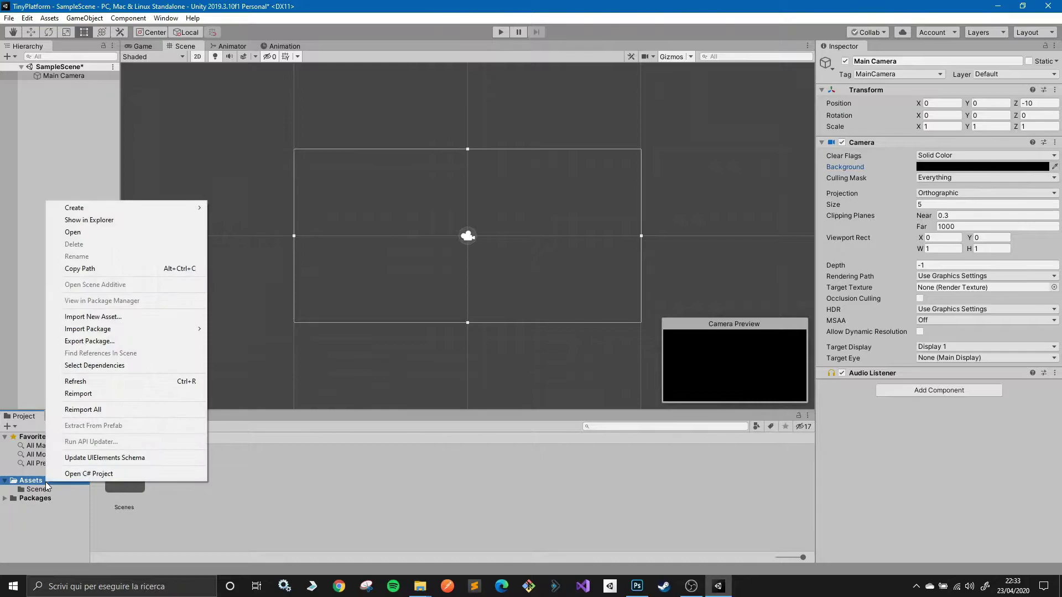
mouse_move(168, 211)
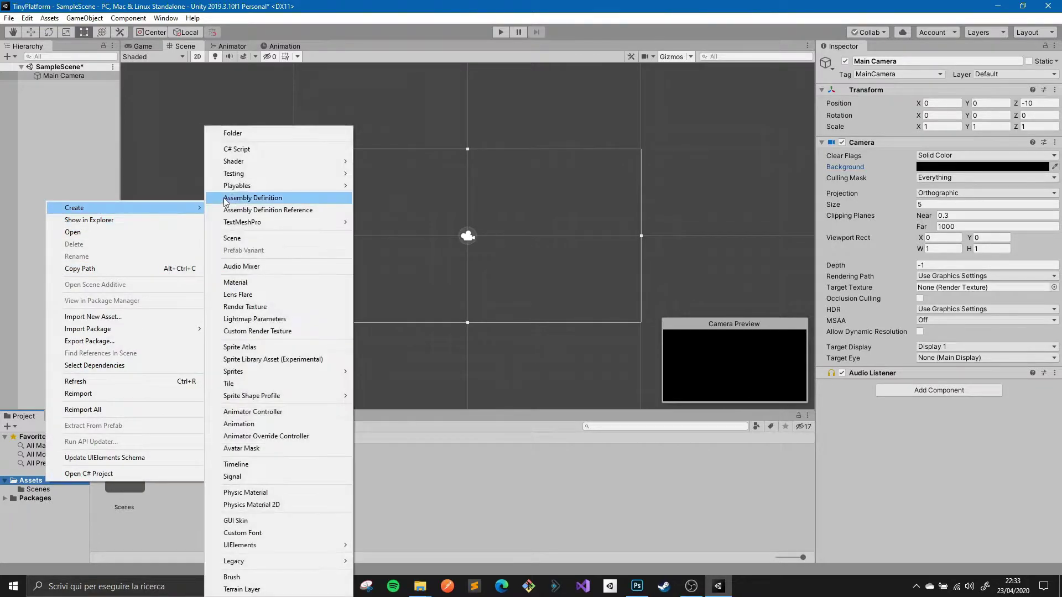
click(274, 136)
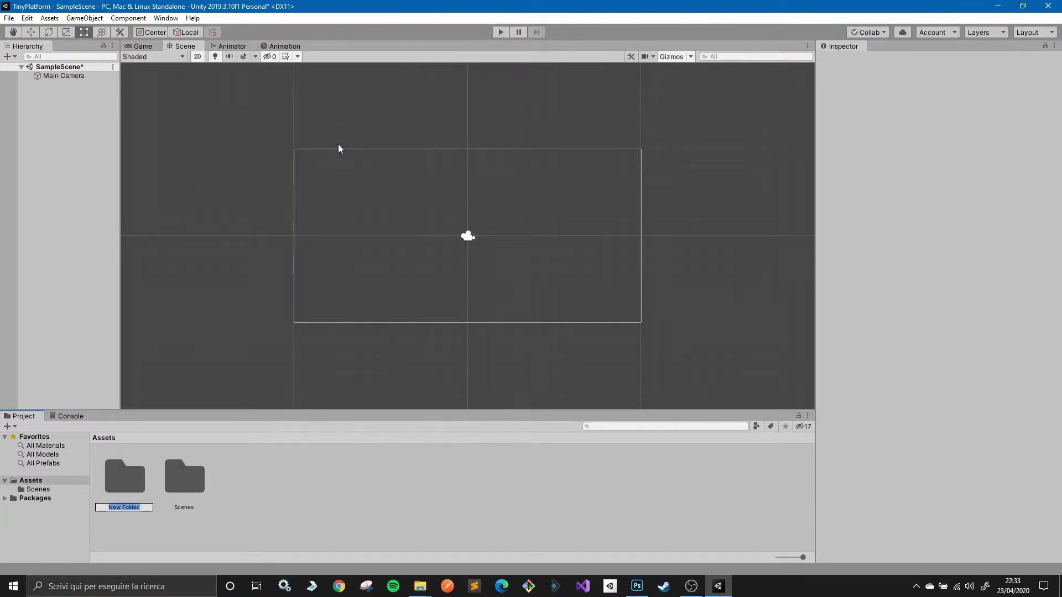
text(Sprites)
key(Return)
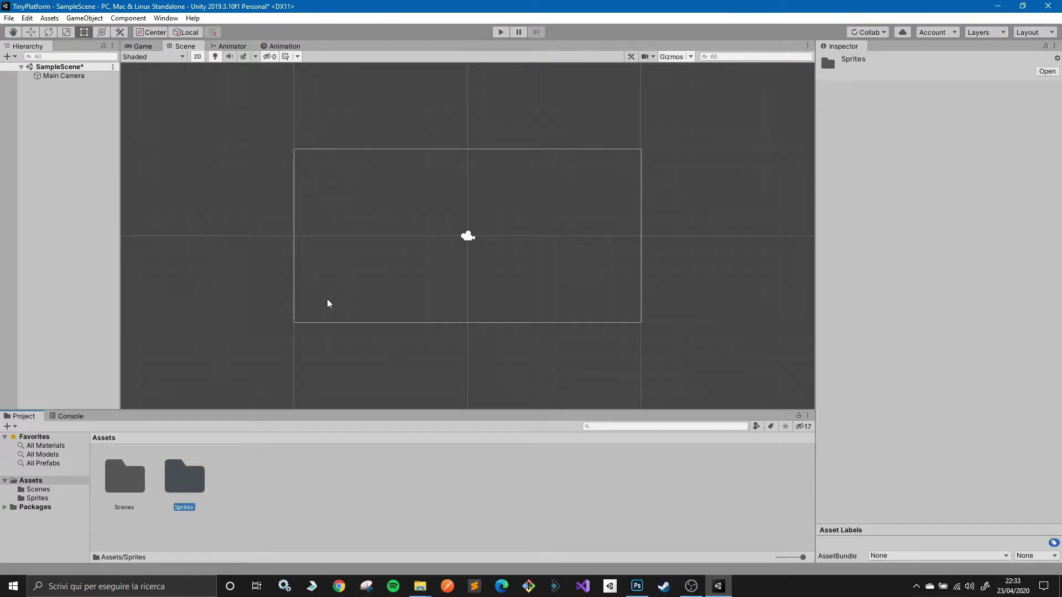
double_click(195, 477)
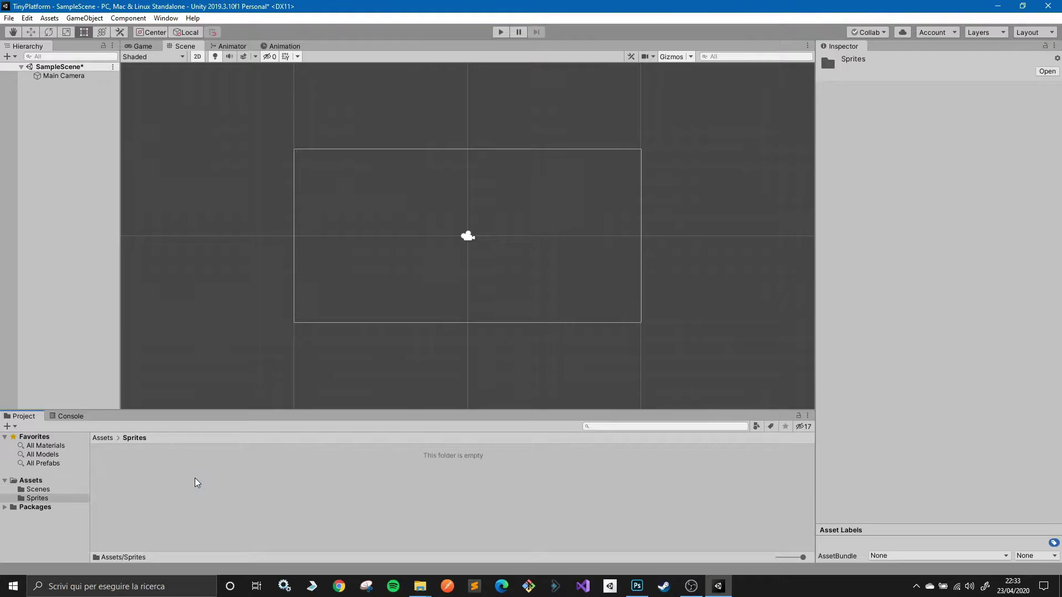
key(alt+Tab)
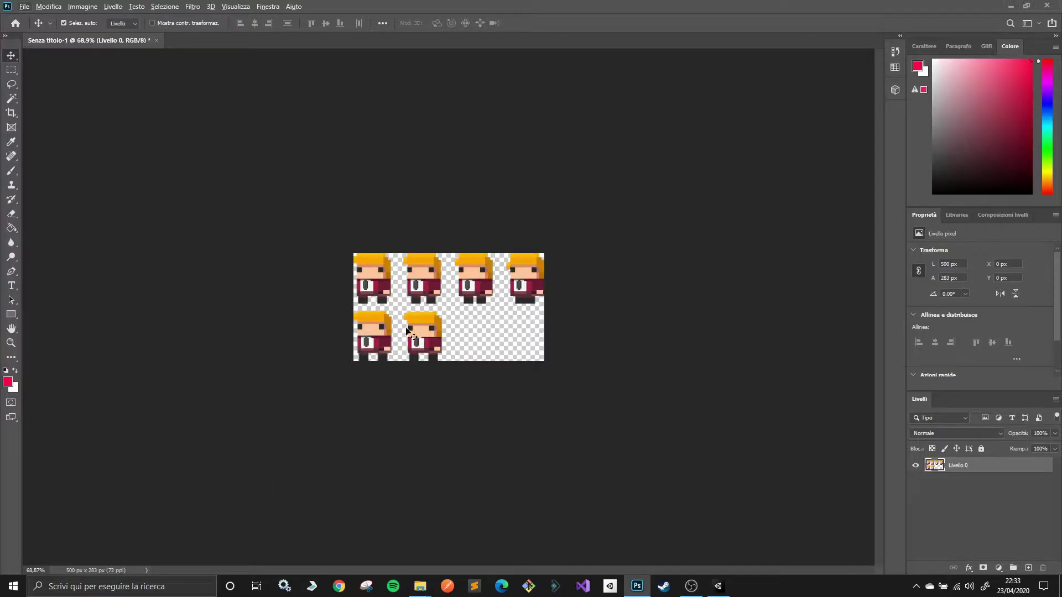
Drag player-spritesheet.png from the resources folder into Unity's Assets/Sprites folder.
key(alt+Tab)
key(Tab)
key(Tab)
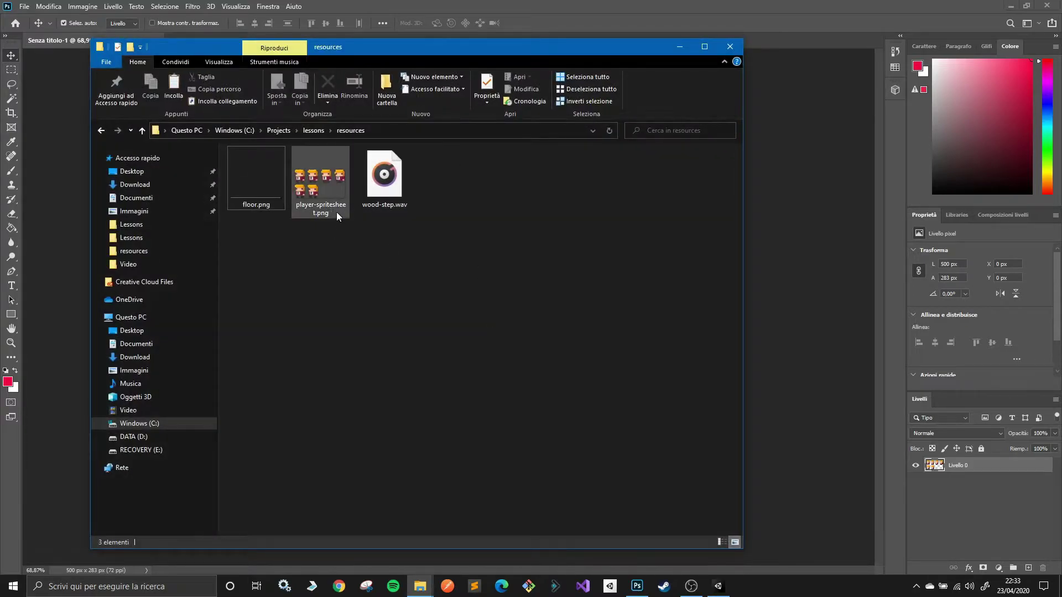
drag(320, 189, 554, 319)
key(alt+Tab)
key(Tab)
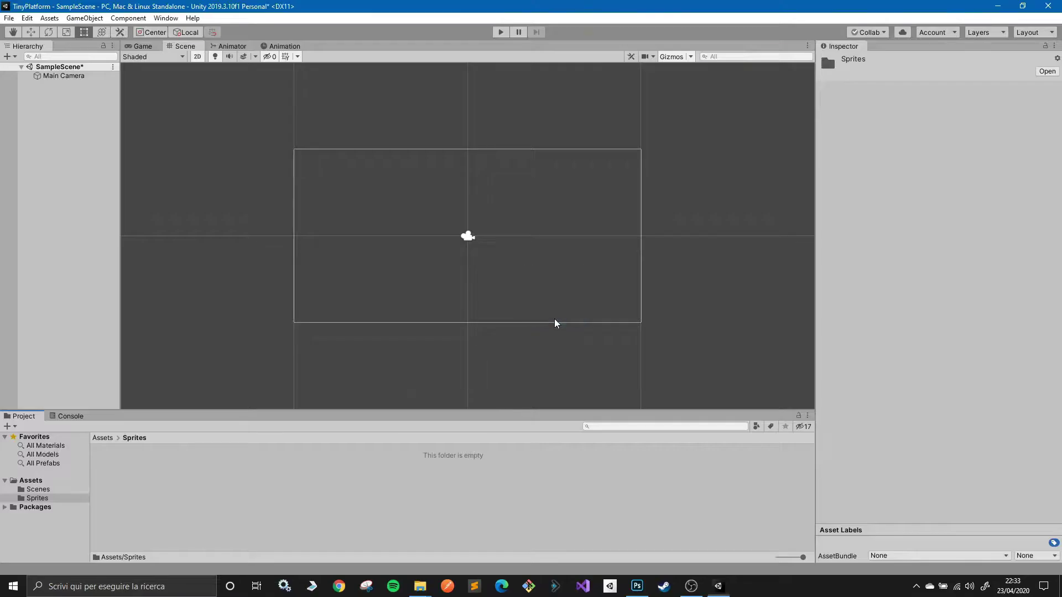
drag(554, 319, 318, 490)
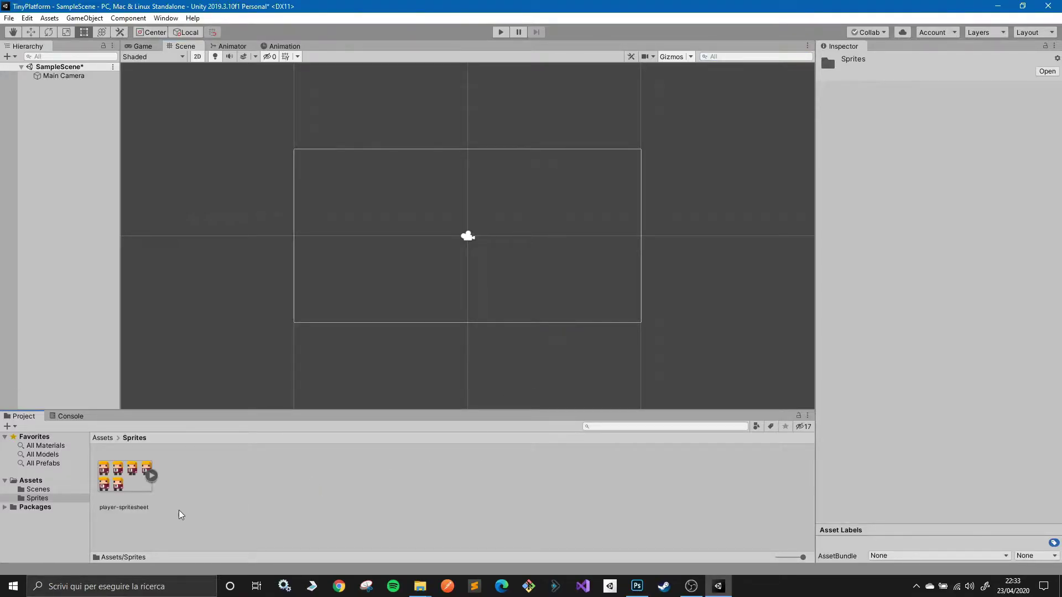
Set player-spritesheet to Point (no filter) and Multiple sprite mode, applying it for the Sprite Editor.
click(125, 484)
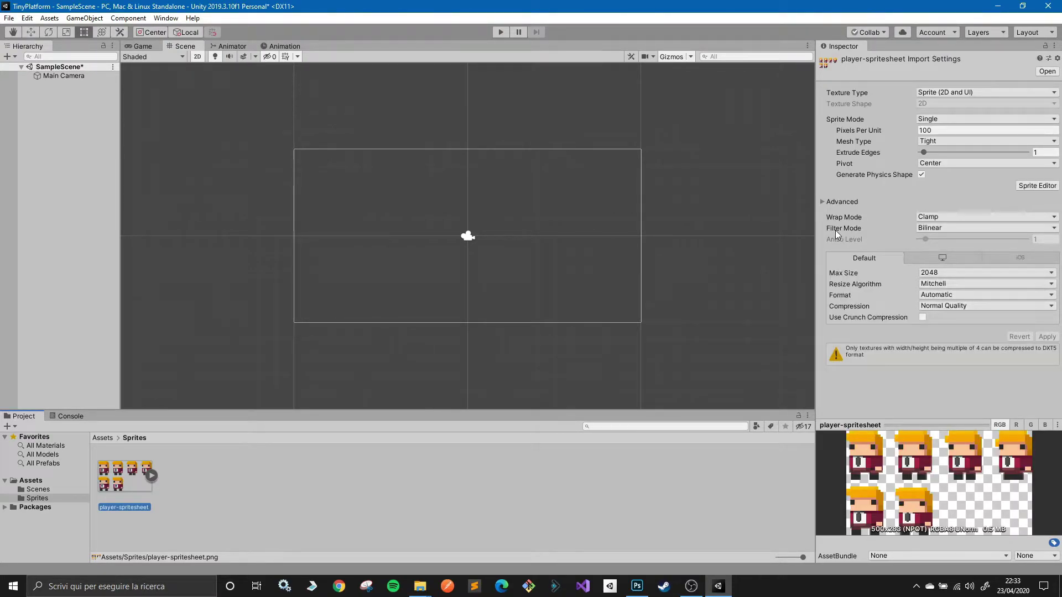
click(976, 228)
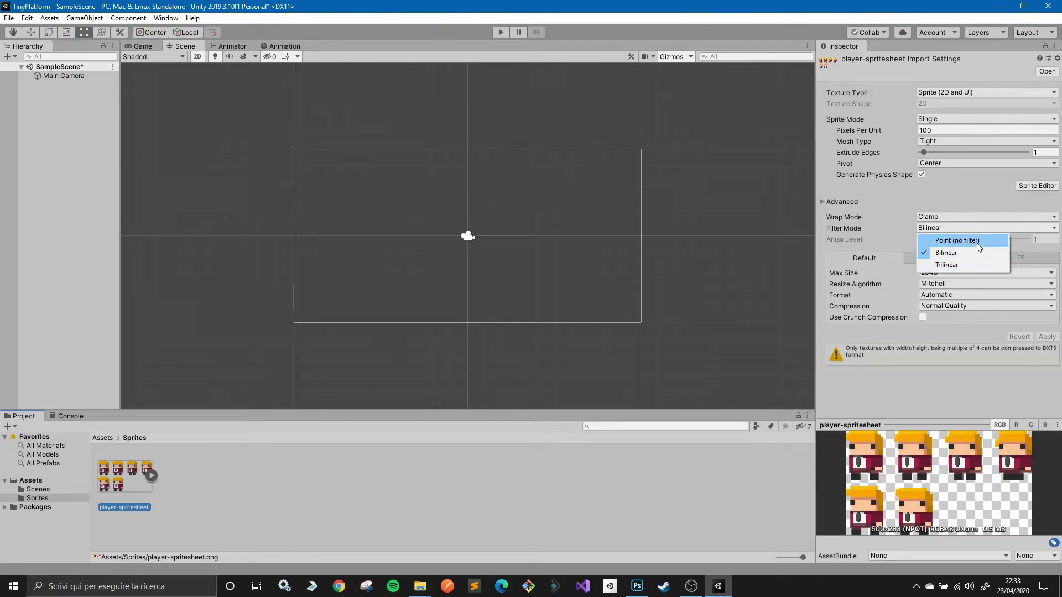
click(957, 240)
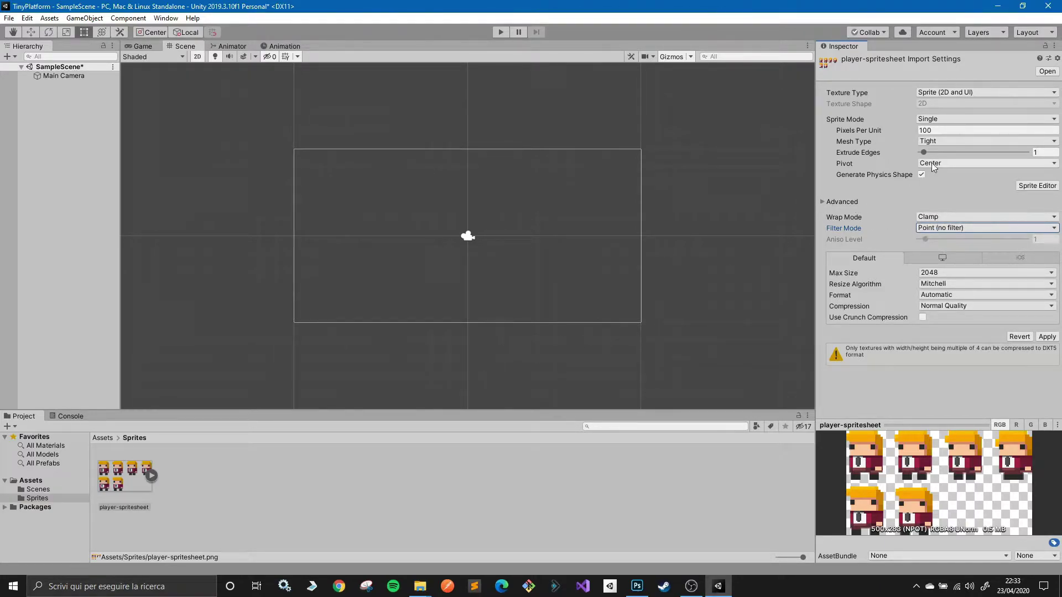
click(950, 118)
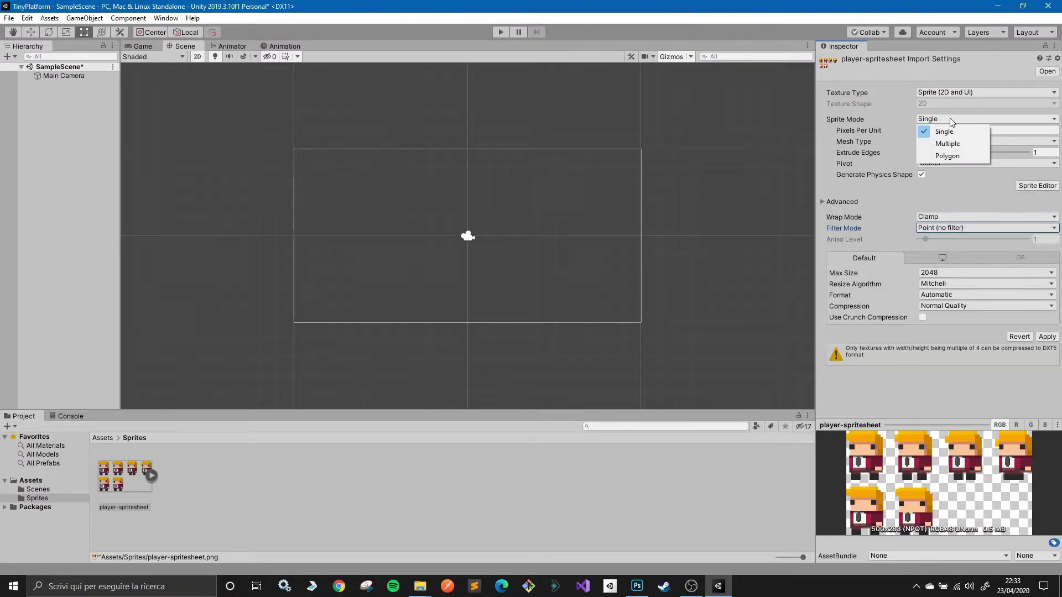
click(959, 142)
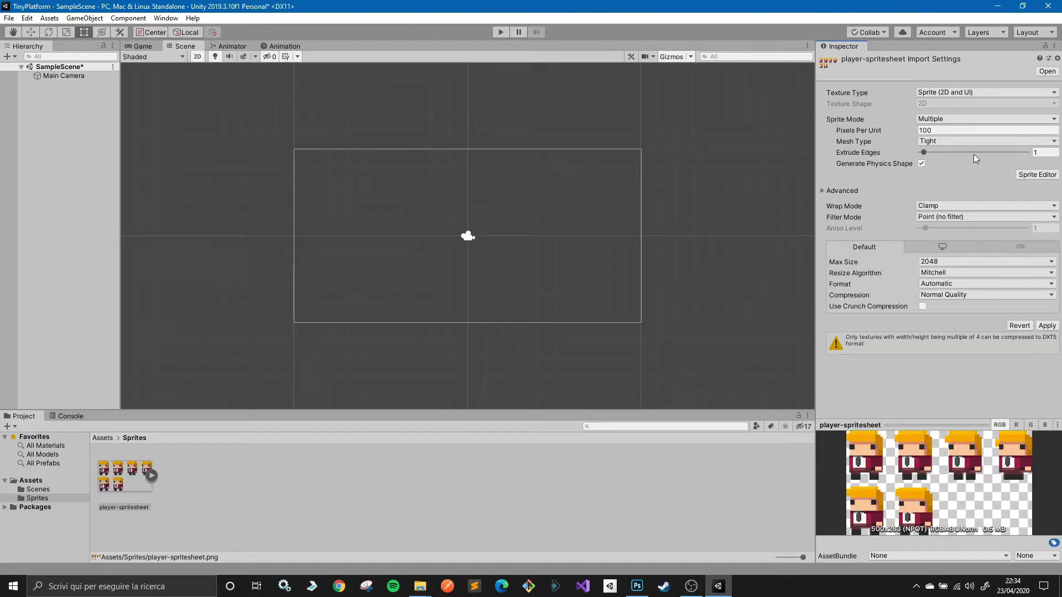
click(1040, 176)
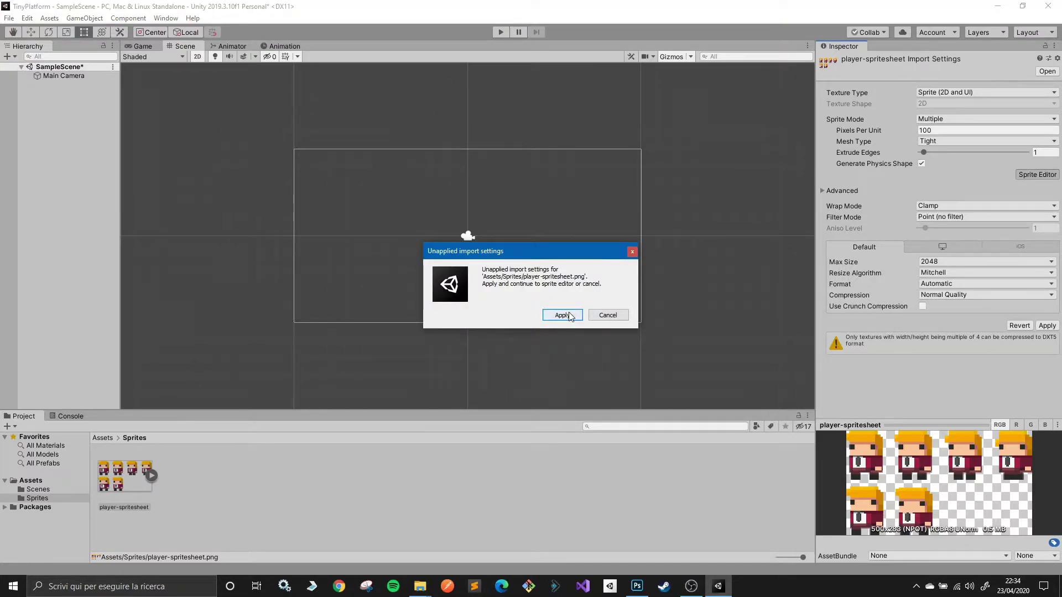
click(570, 316)
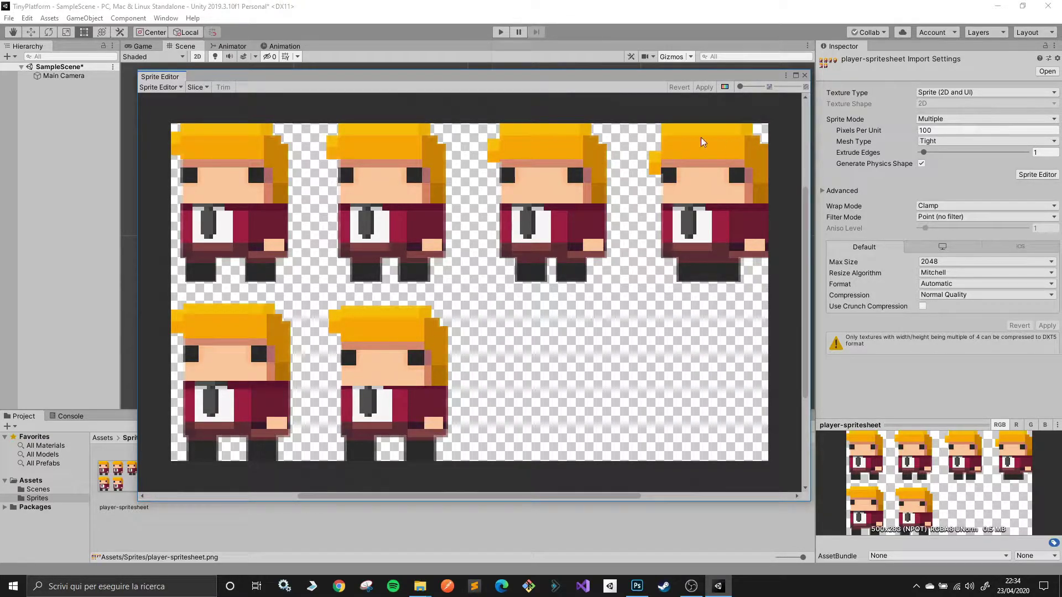
Slice the sheet automatically and inspect each resulting character sprite.
click(198, 88)
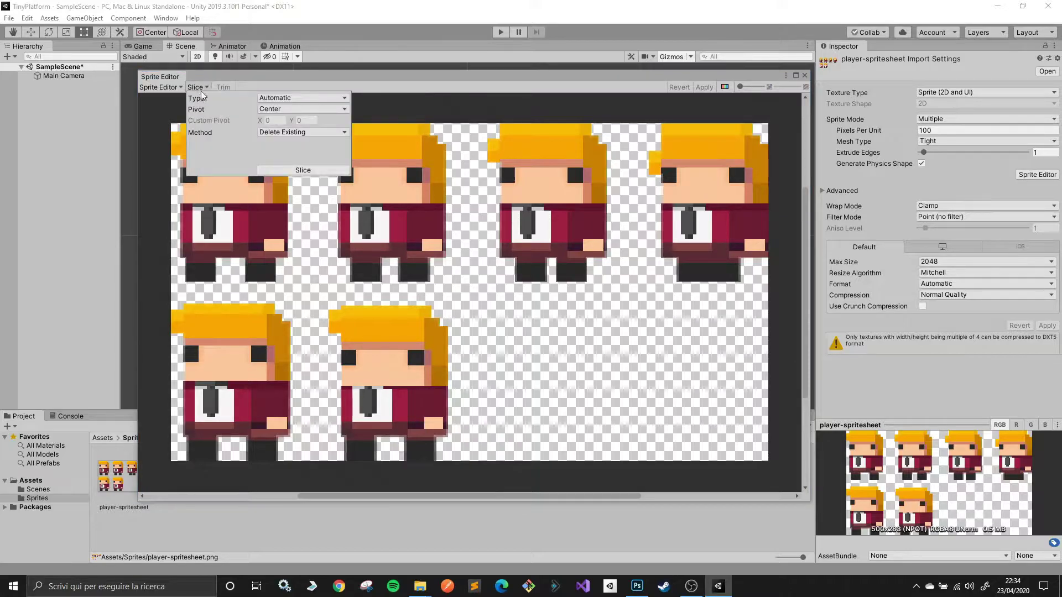
click(311, 176)
click(250, 180)
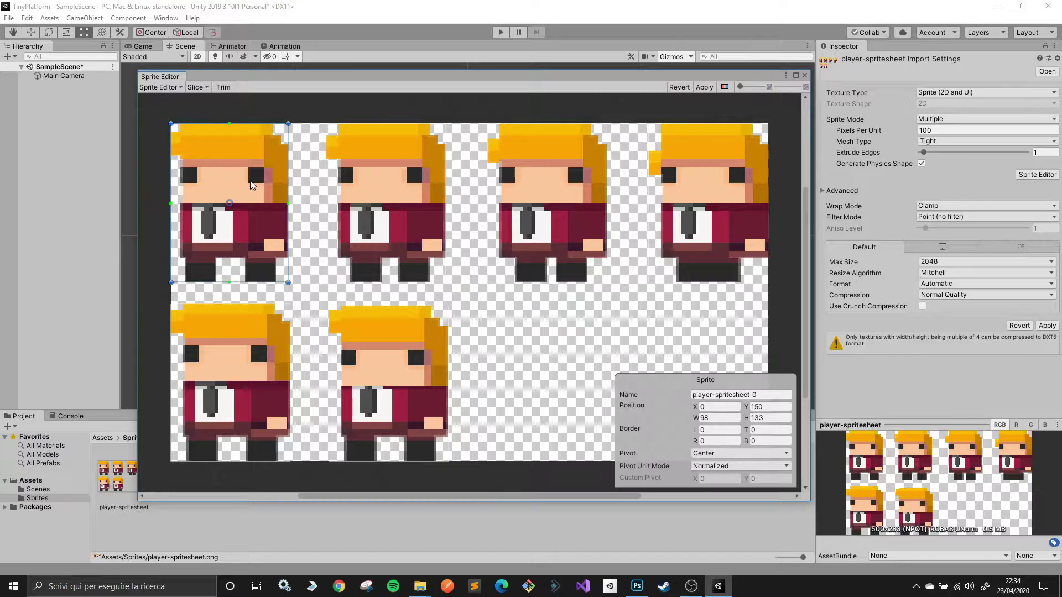
click(359, 177)
click(529, 180)
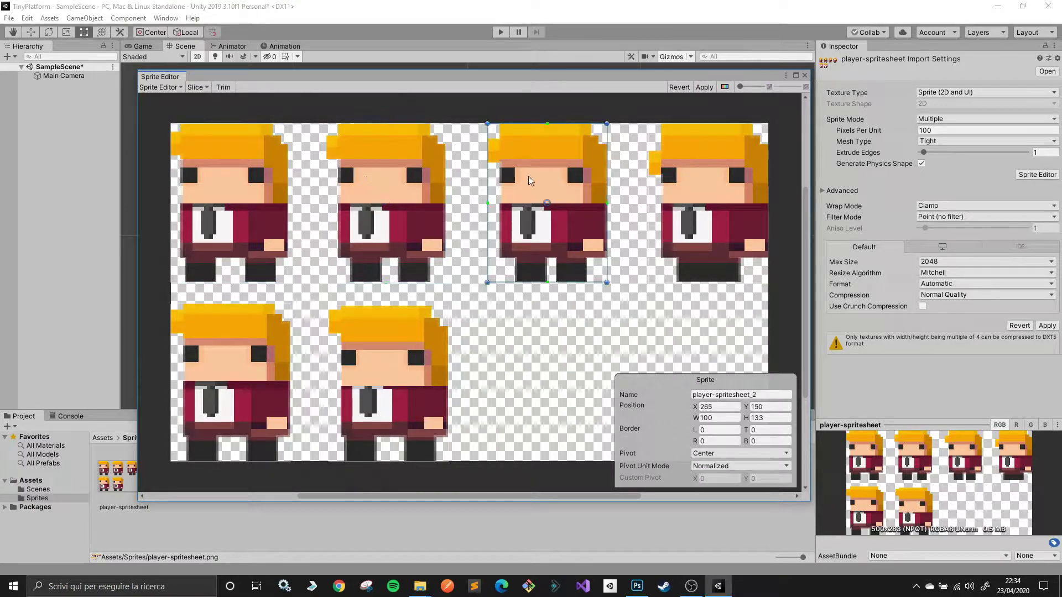
click(703, 181)
click(406, 316)
click(257, 308)
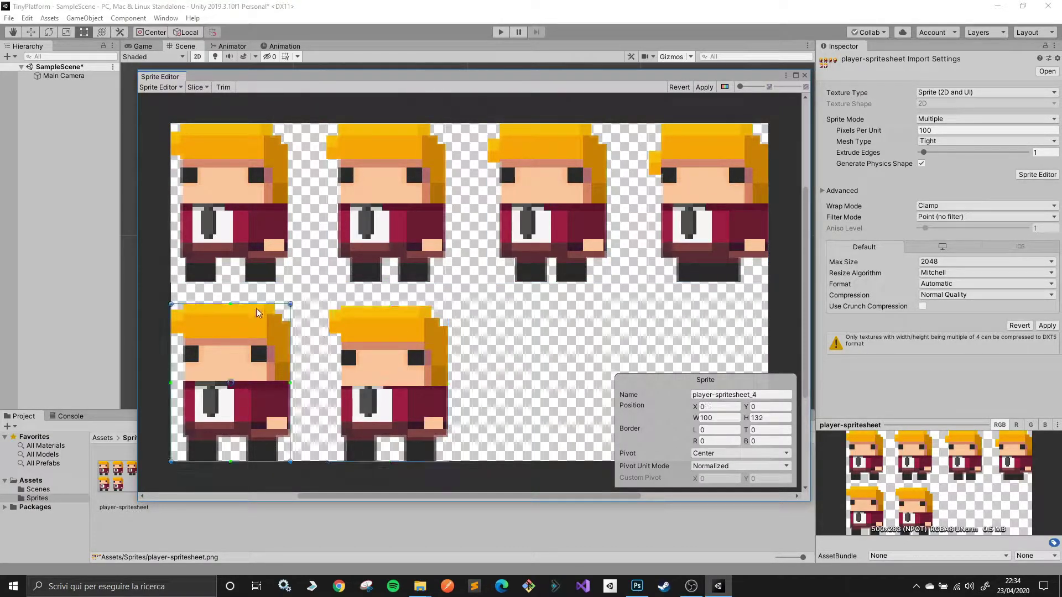
click(239, 204)
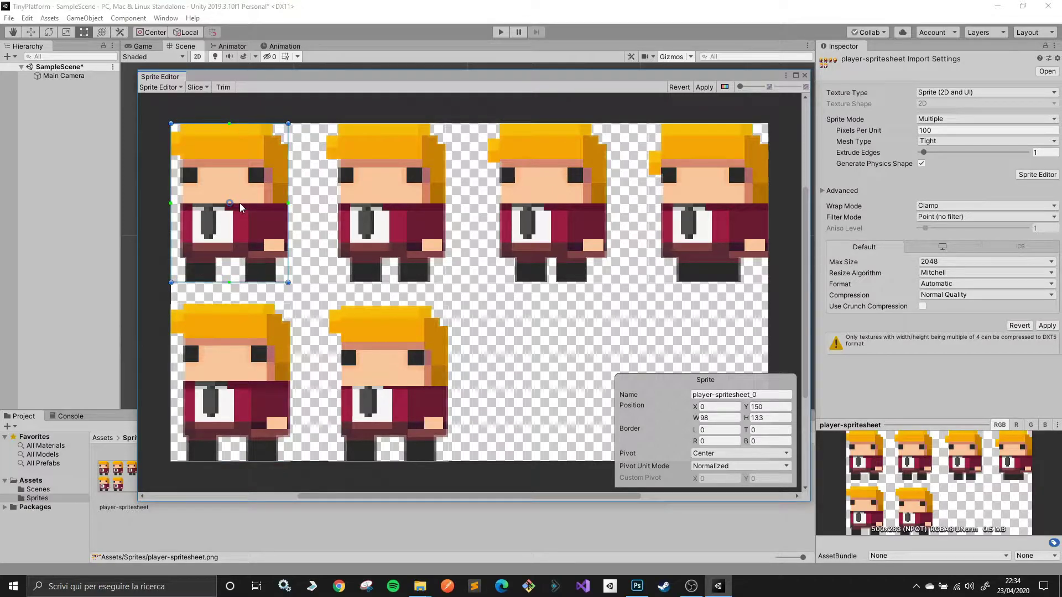
Compare the first sprite's width of 98 against the other sprites' bounds.
click(713, 418)
click(714, 419)
click(773, 417)
key(Return)
click(410, 198)
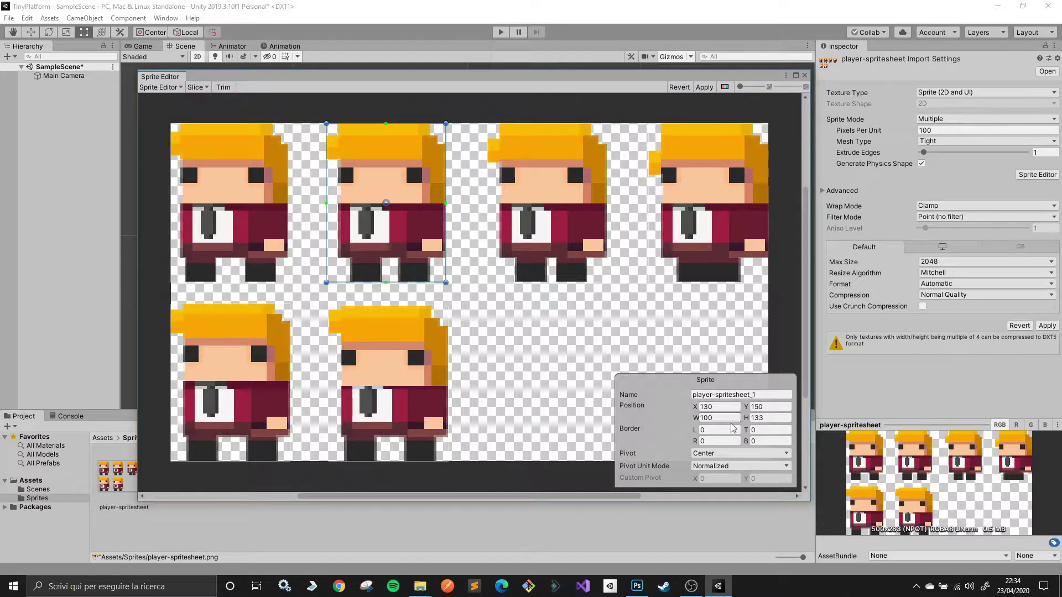
click(265, 218)
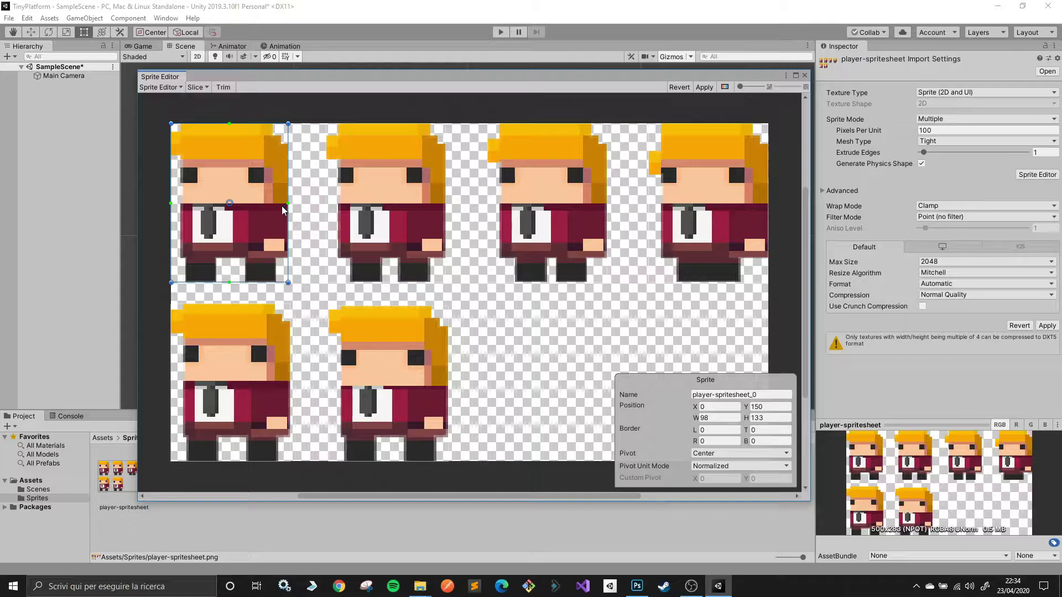
click(397, 204)
click(546, 198)
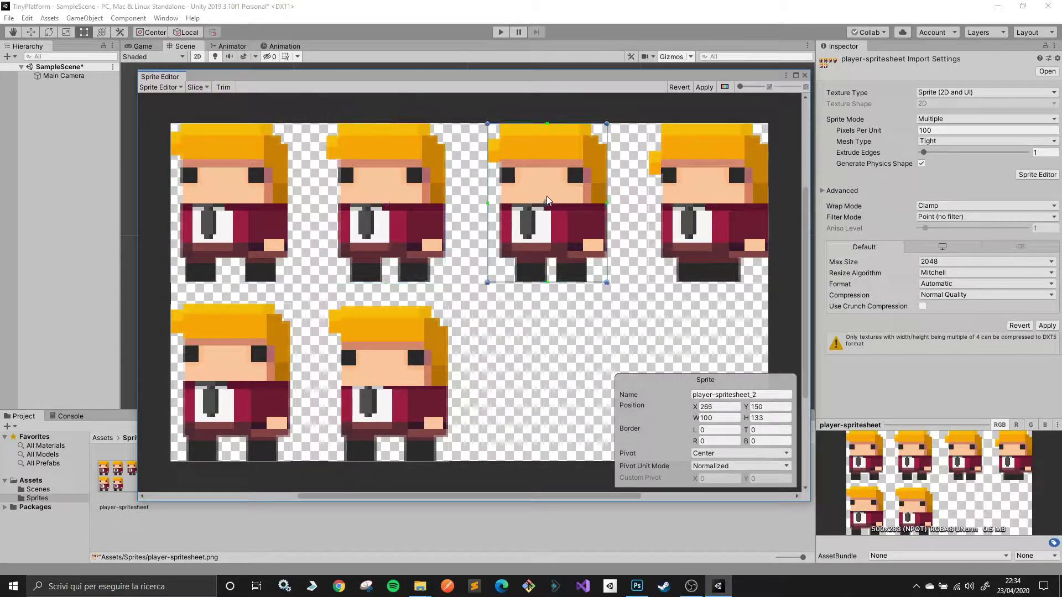
click(673, 194)
click(271, 197)
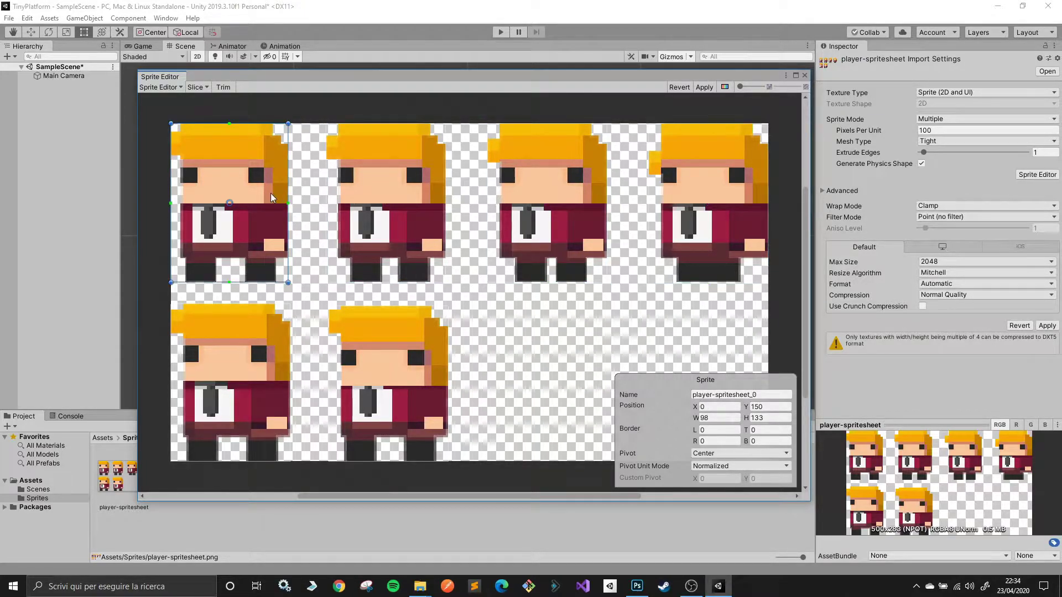
Widen the first sprite to 100, then apply the slicing and close the Sprite Editor.
click(717, 418)
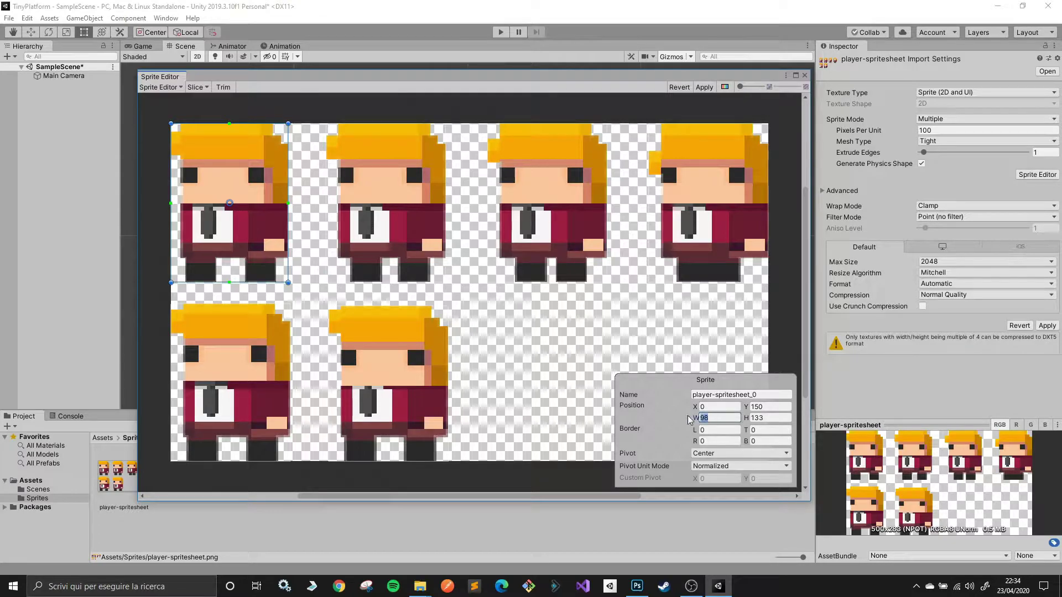
text(100)
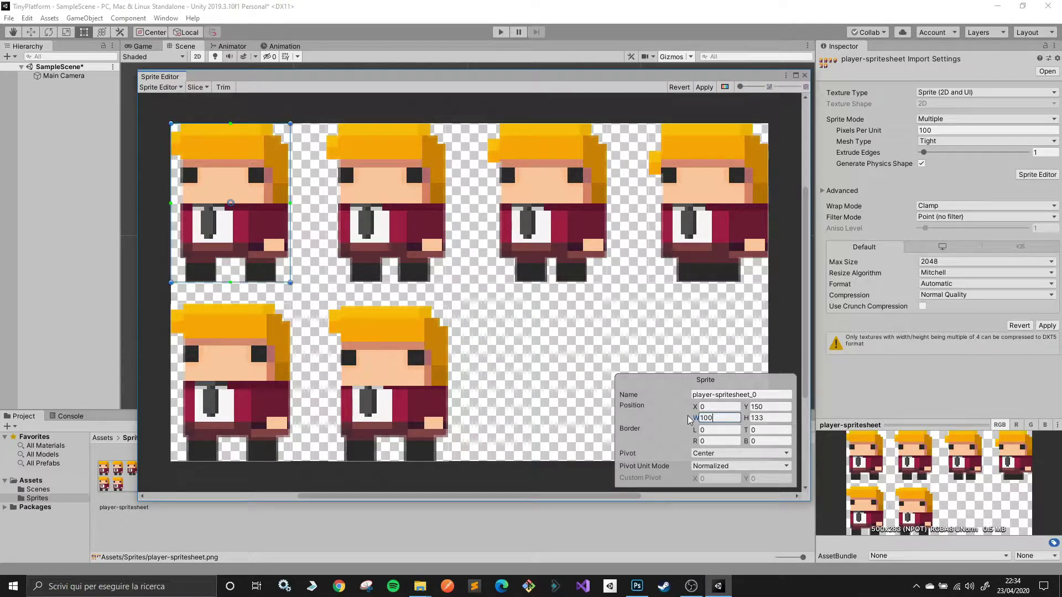
key(Tab)
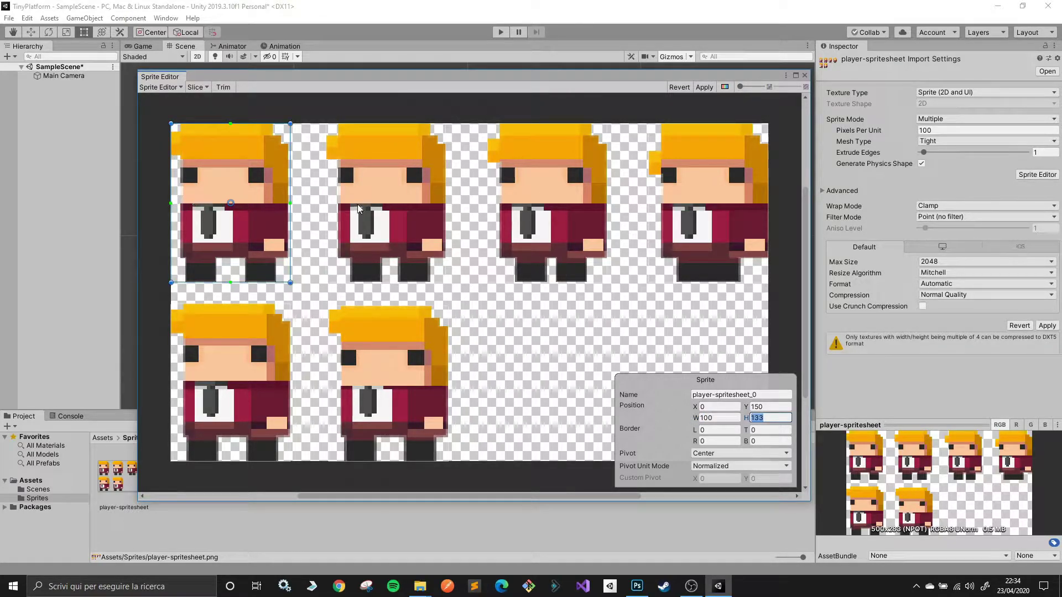
click(363, 207)
click(260, 209)
click(263, 366)
click(401, 377)
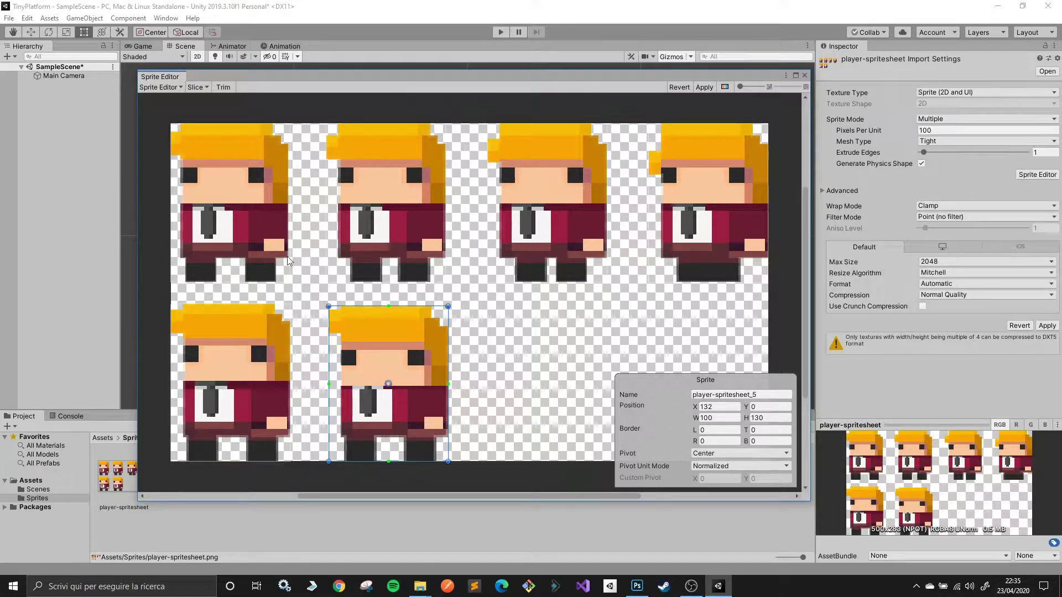
click(269, 201)
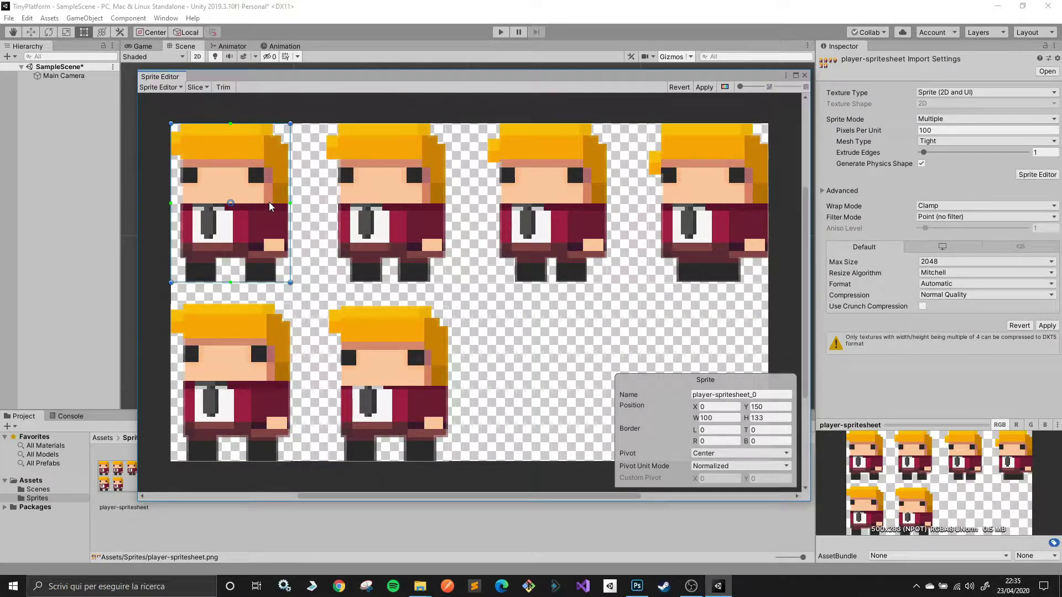
click(704, 88)
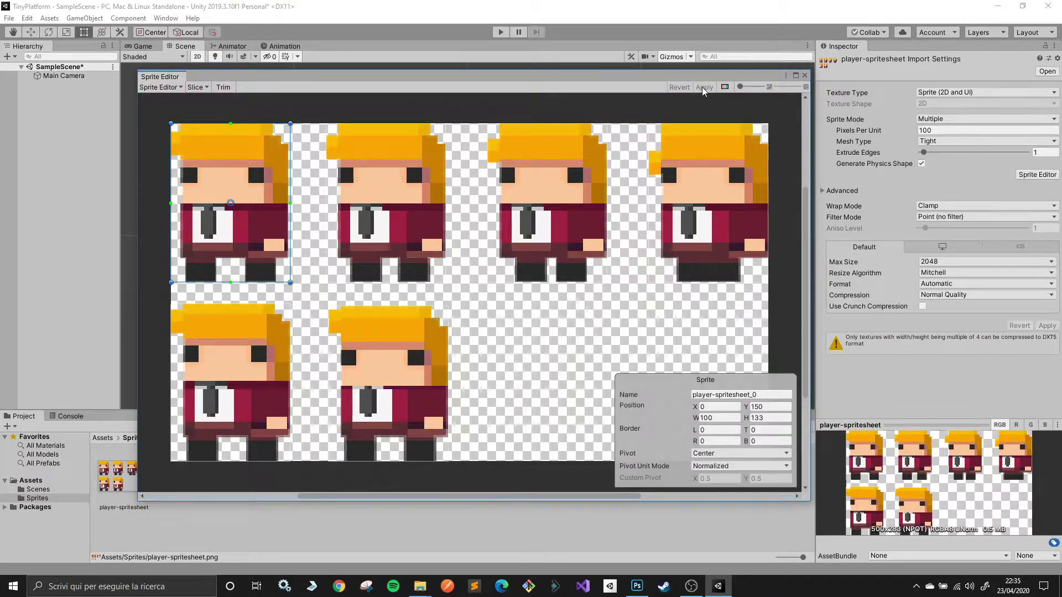
click(805, 75)
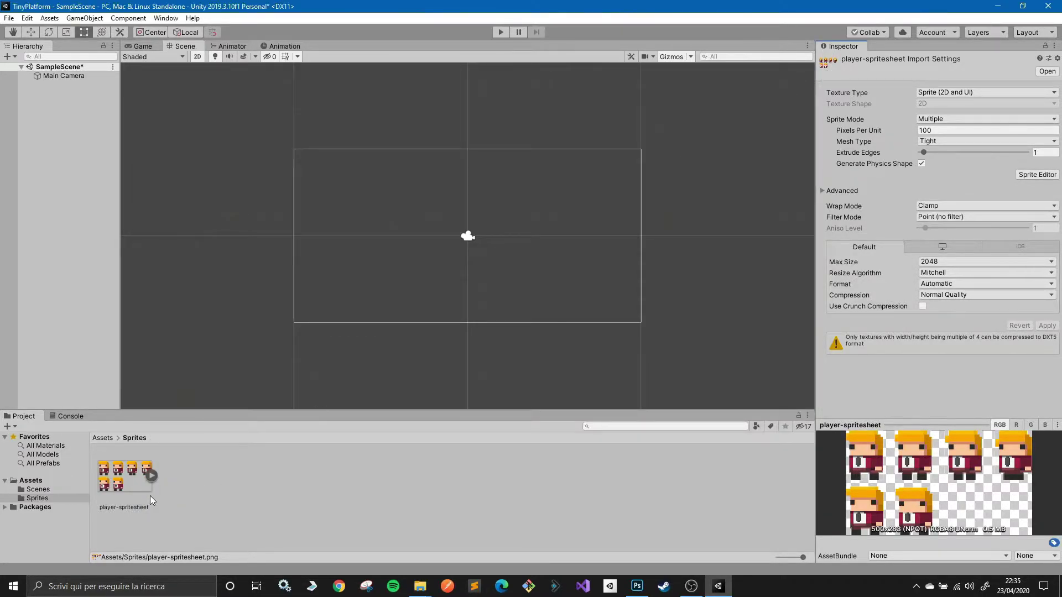
Expand player-spritesheet and preview its six sprites, player-spritesheet_0 through _5.
click(134, 479)
click(148, 476)
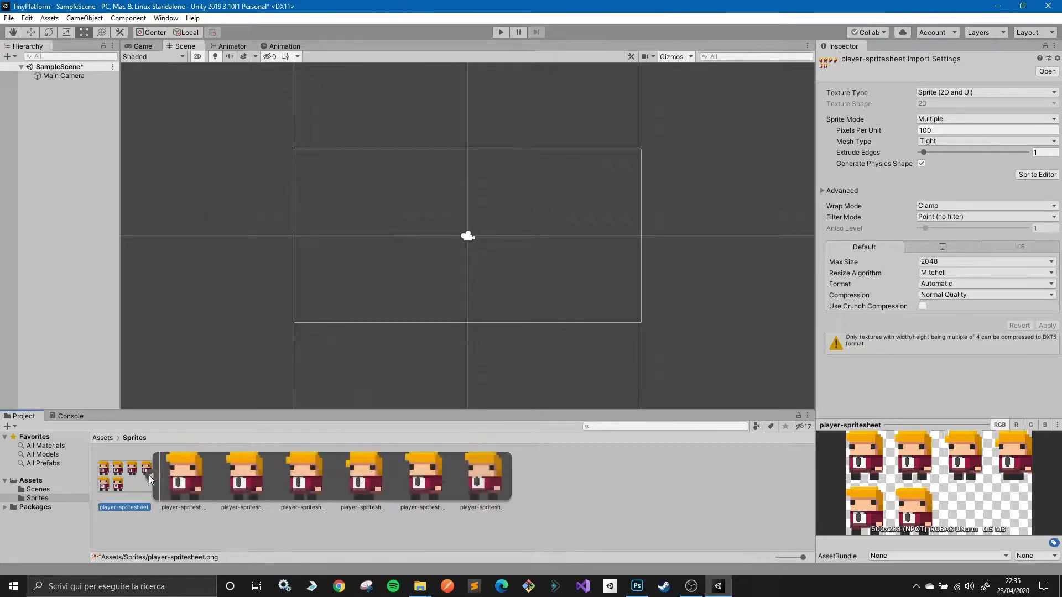
click(184, 487)
click(239, 484)
click(301, 481)
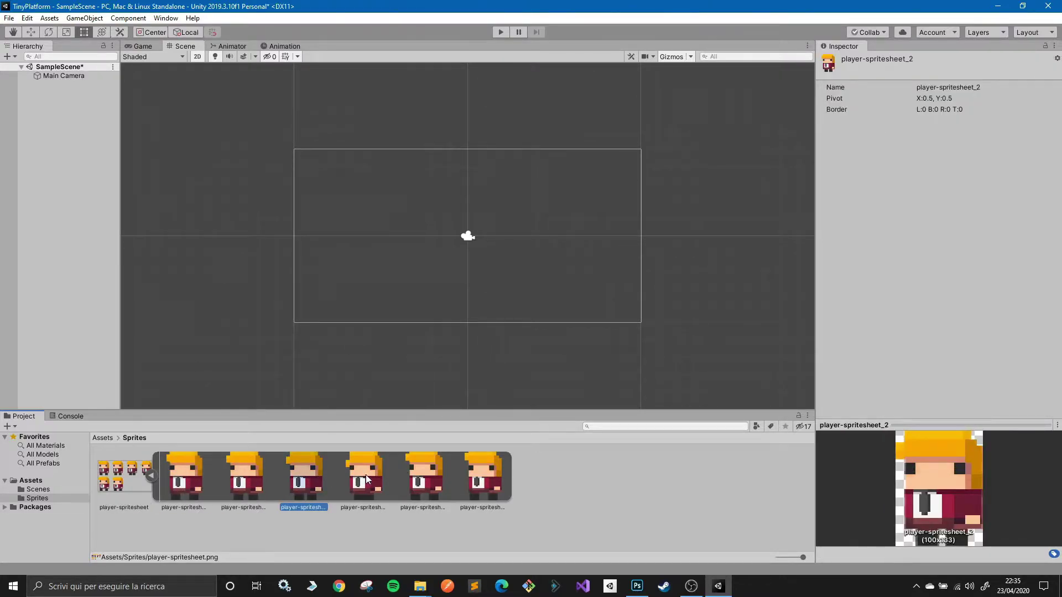
click(365, 479)
click(424, 479)
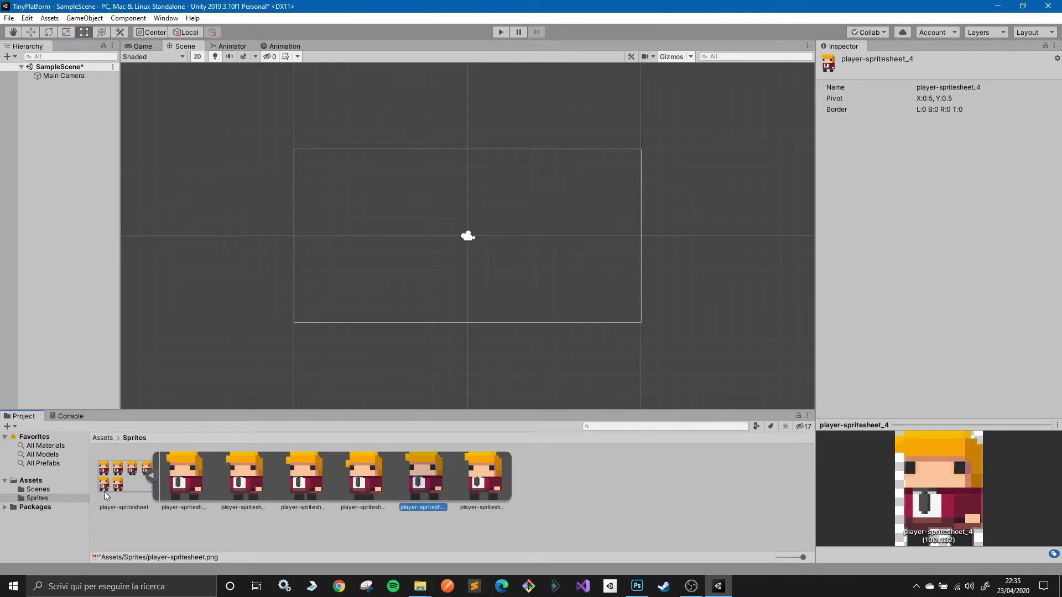
click(469, 479)
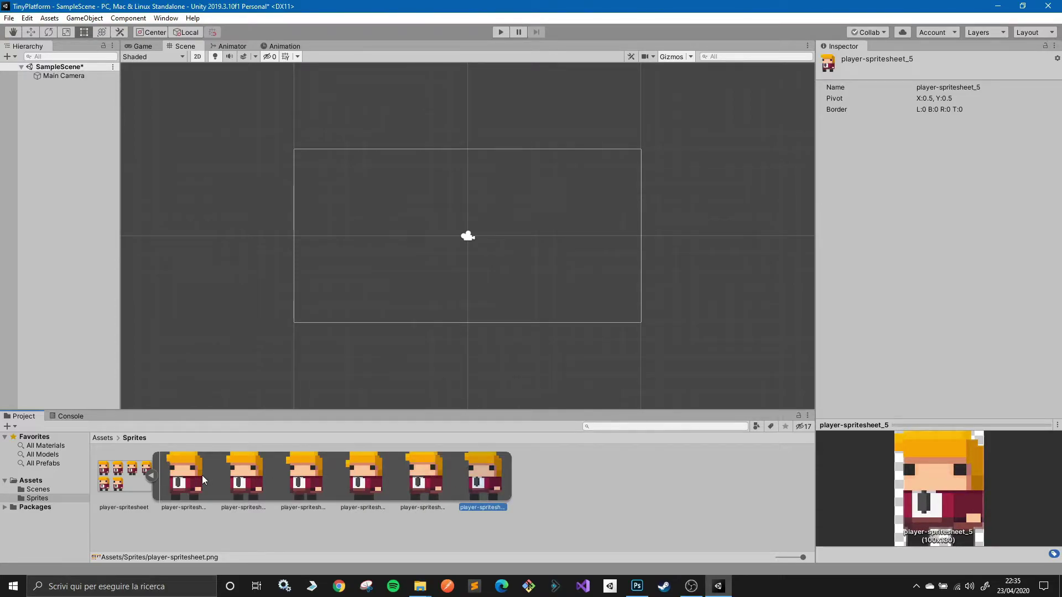
click(151, 476)
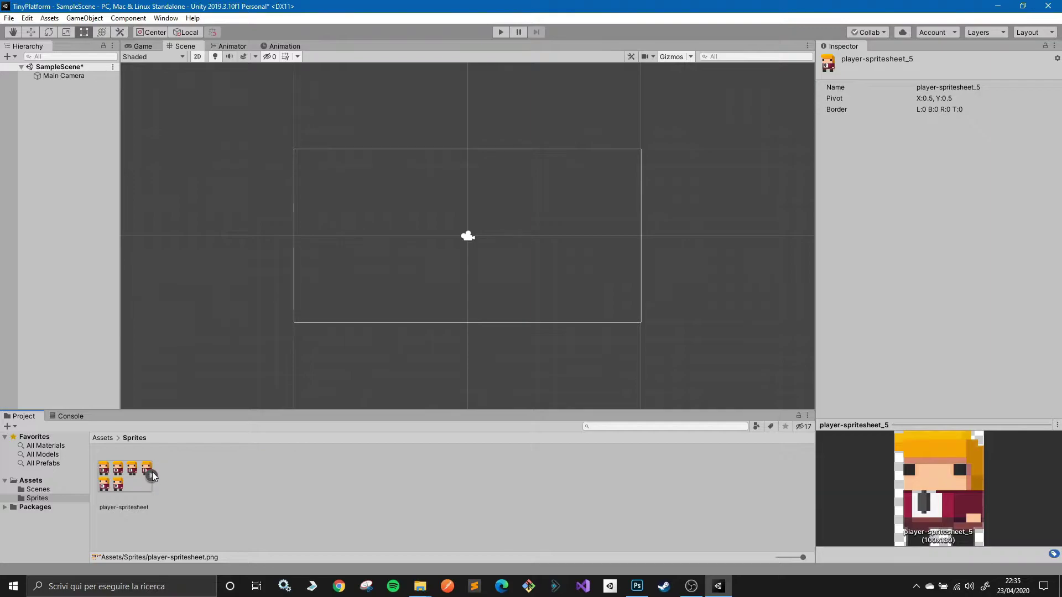
click(150, 474)
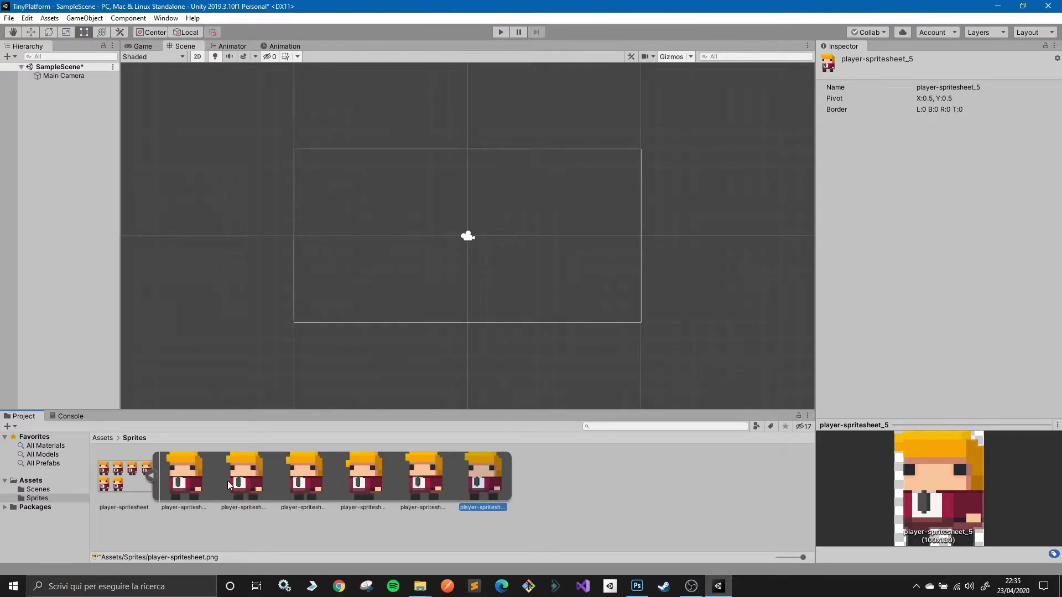
drag(229, 486, 392, 232)
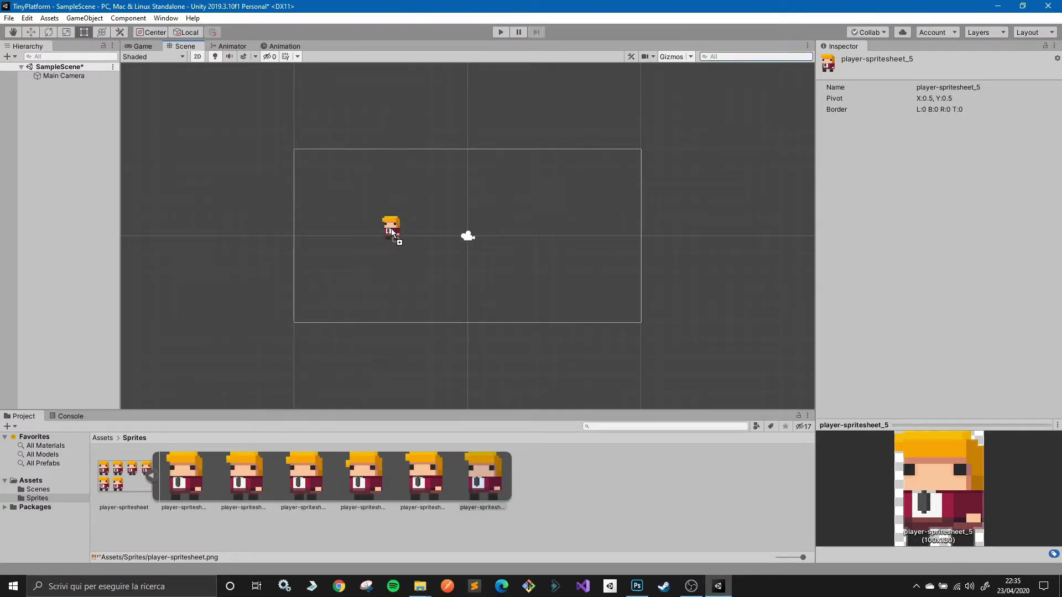
mouse_move(393, 232)
mouse_down()
mouse_move(257, 414)
mouse_move(393, 230)
mouse_up()
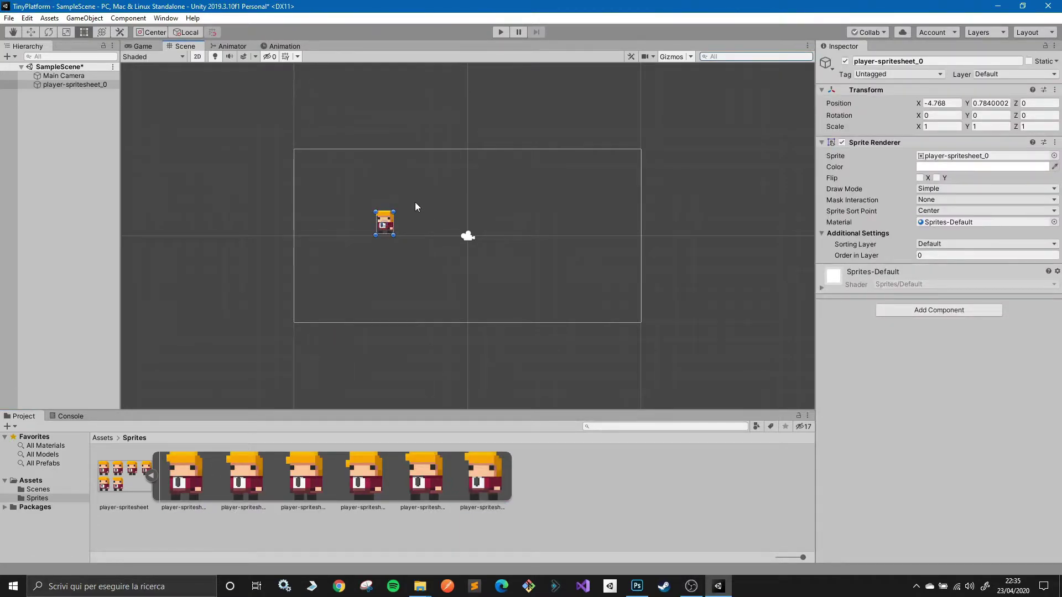
click(505, 33)
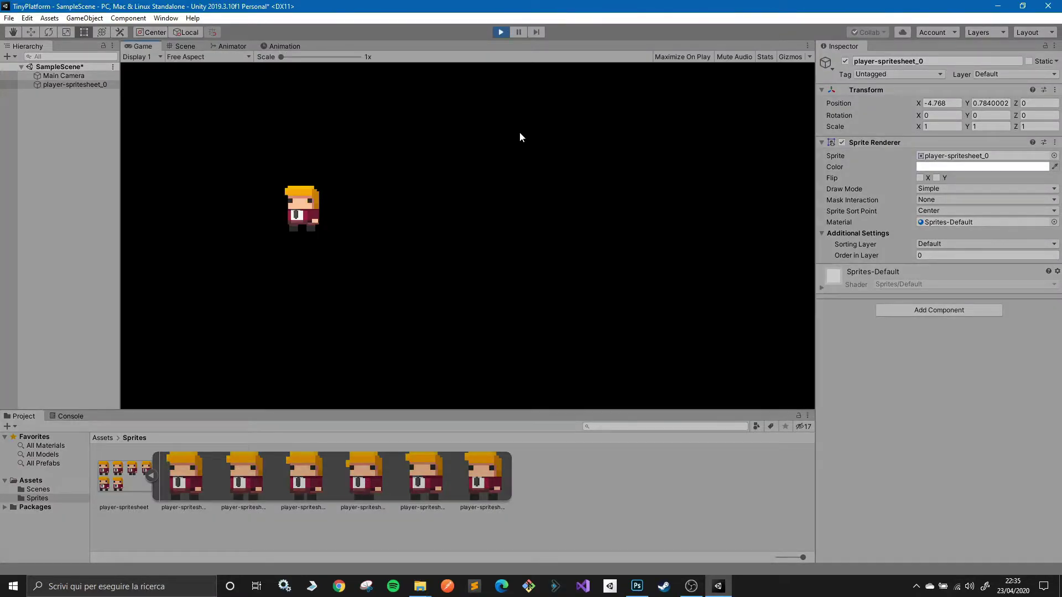
click(502, 32)
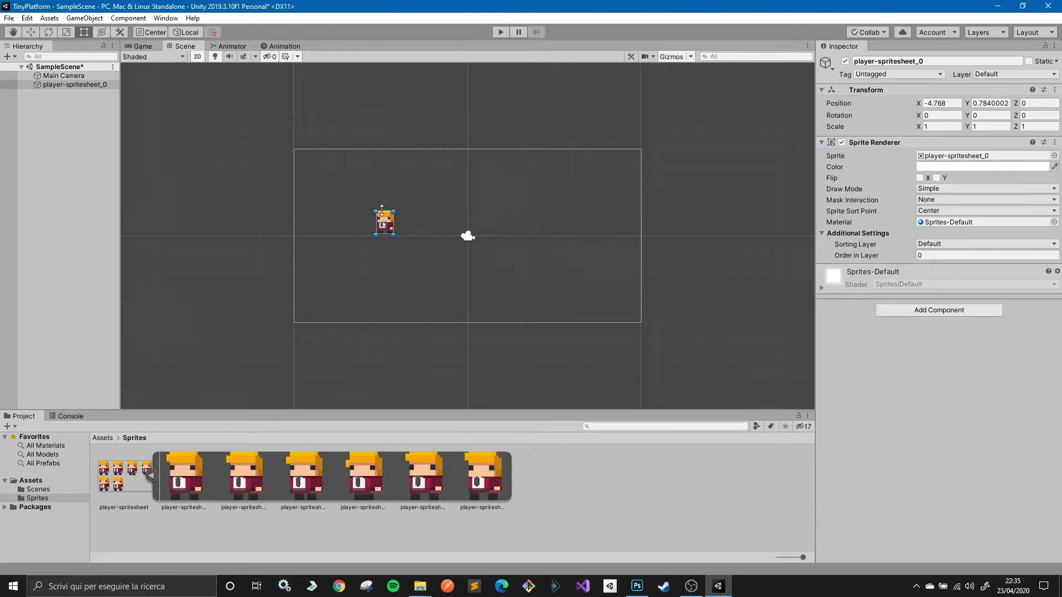
click(68, 86)
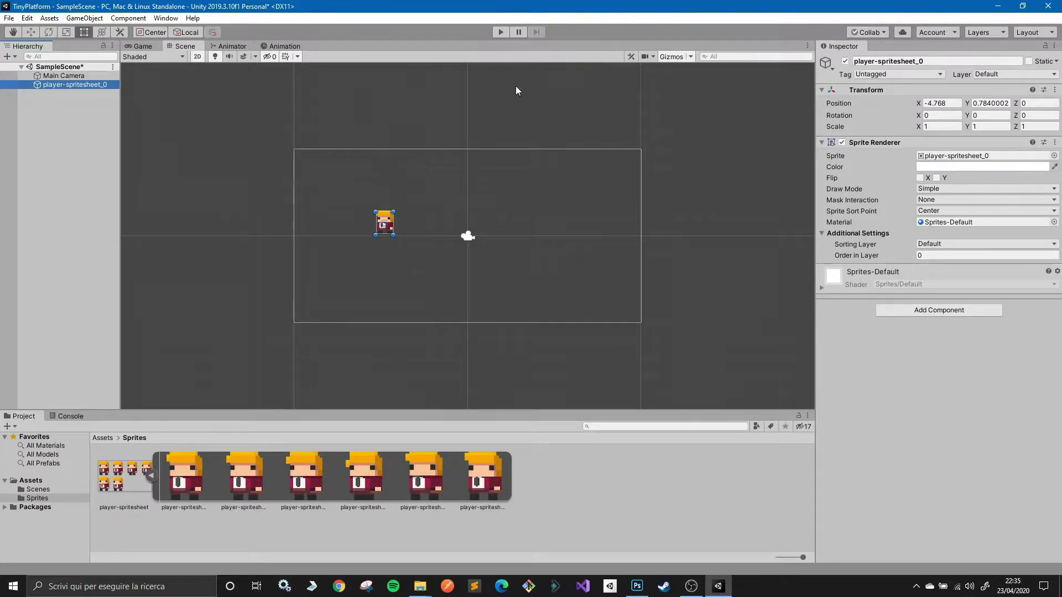
Rename the sprite object to player.
click(945, 61)
click(946, 62)
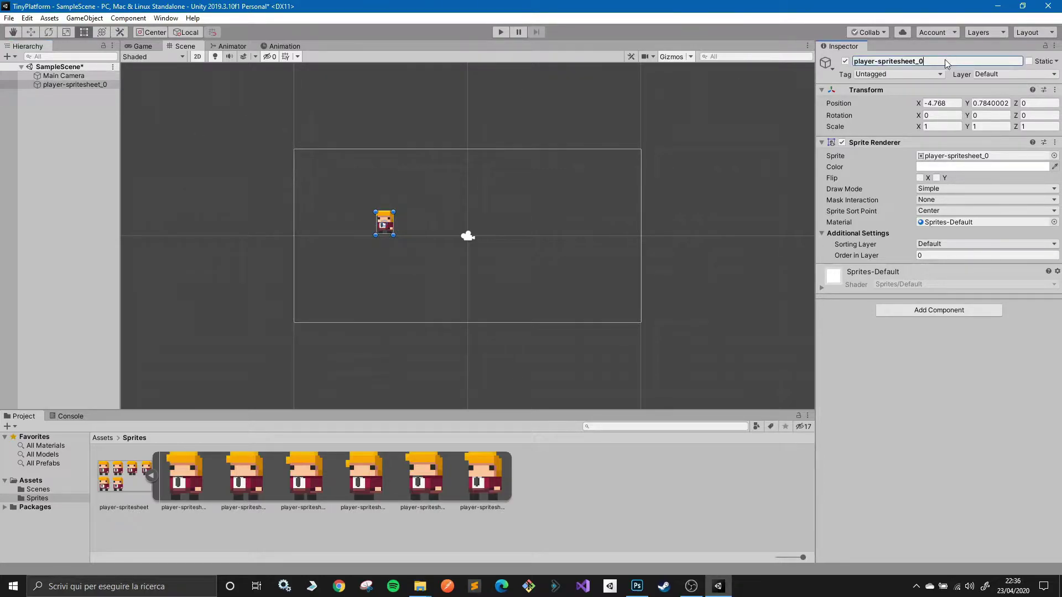
drag(883, 64, 873, 65)
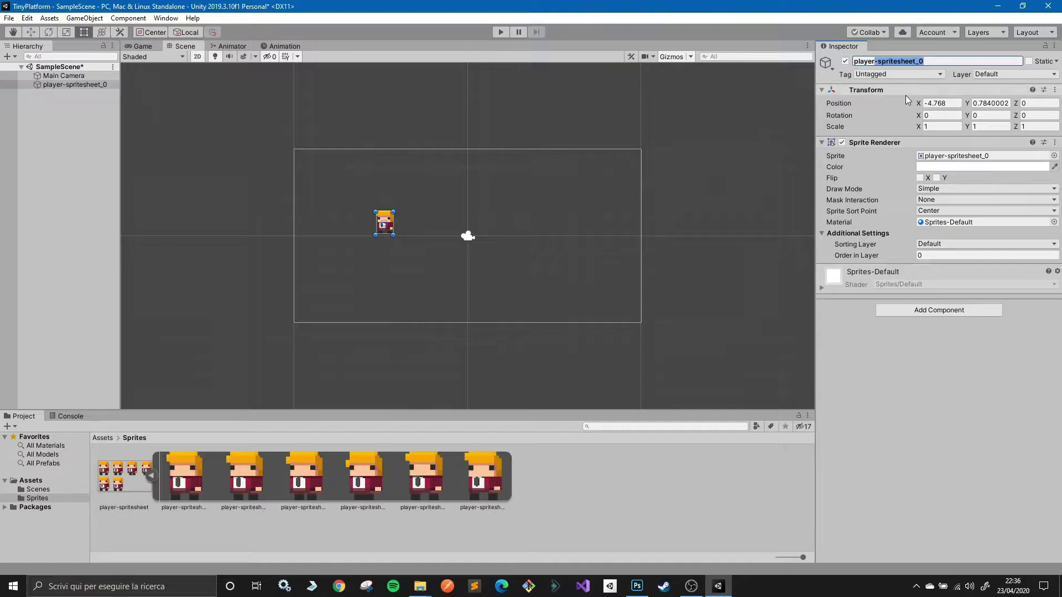
key(BackSpace)
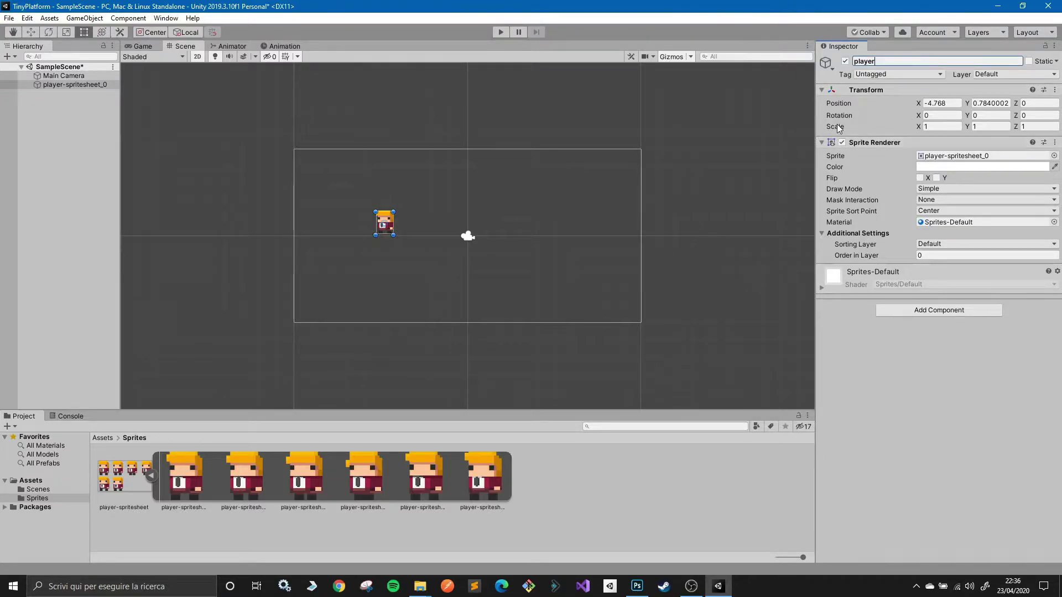
key(Return)
Give player the first frame sprite and move it to the top centre (X 0.03, Y 3.57).
click(85, 85)
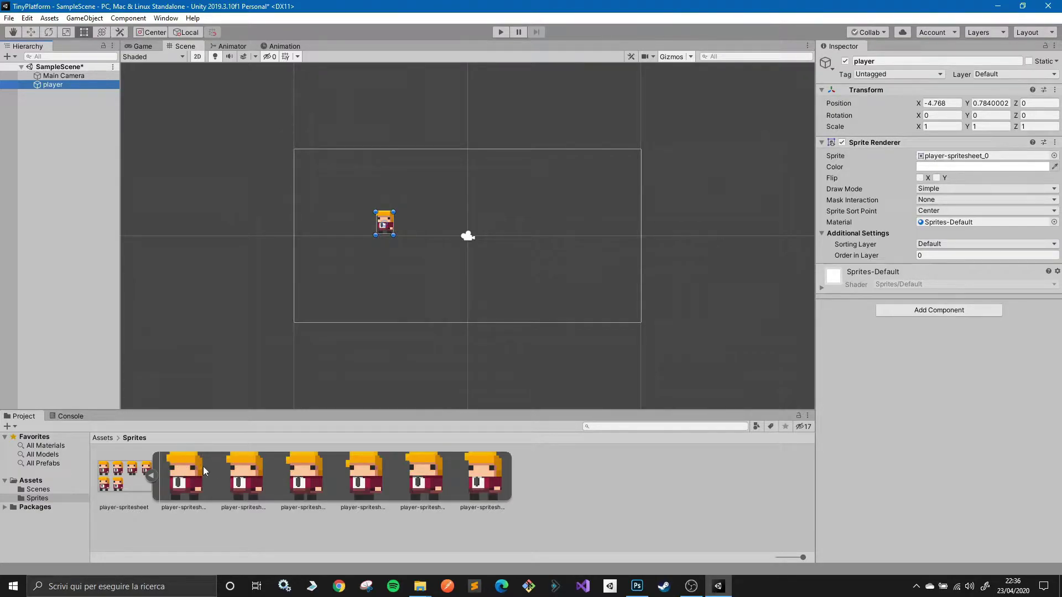
drag(203, 466, 985, 156)
mouse_move(389, 223)
mouse_down()
mouse_move(503, 216)
mouse_move(471, 177)
mouse_up()
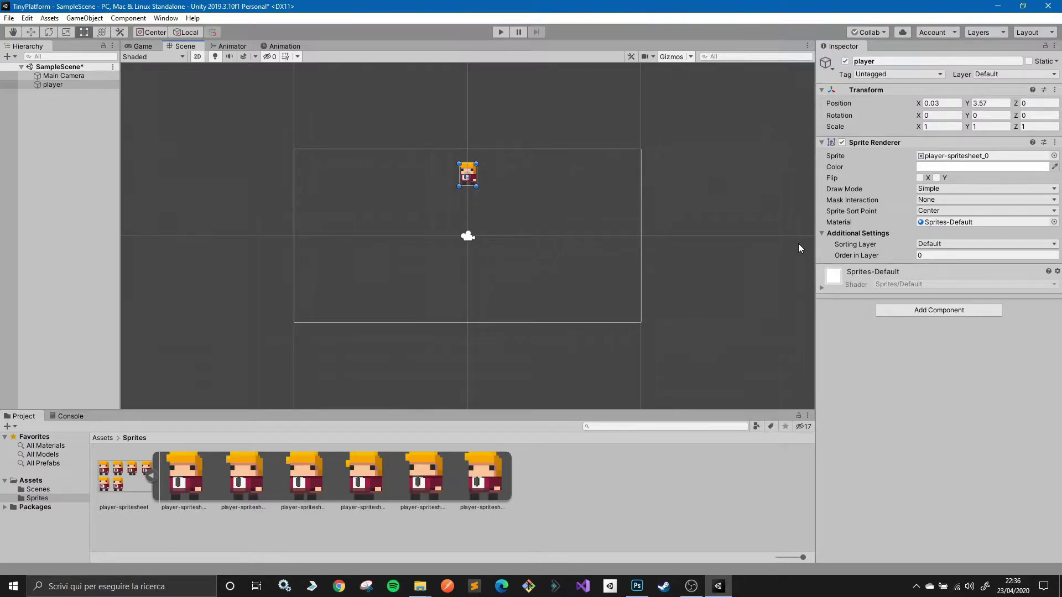
click(938, 312)
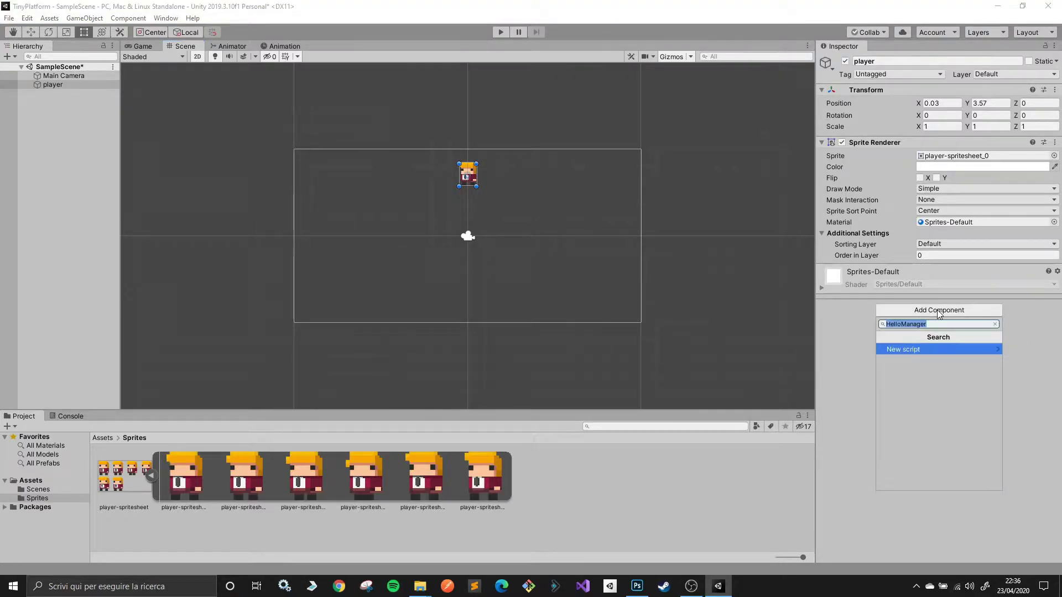
Add a Rigidbody 2D from Physics 2D to the player and confirm its mass value.
click(995, 324)
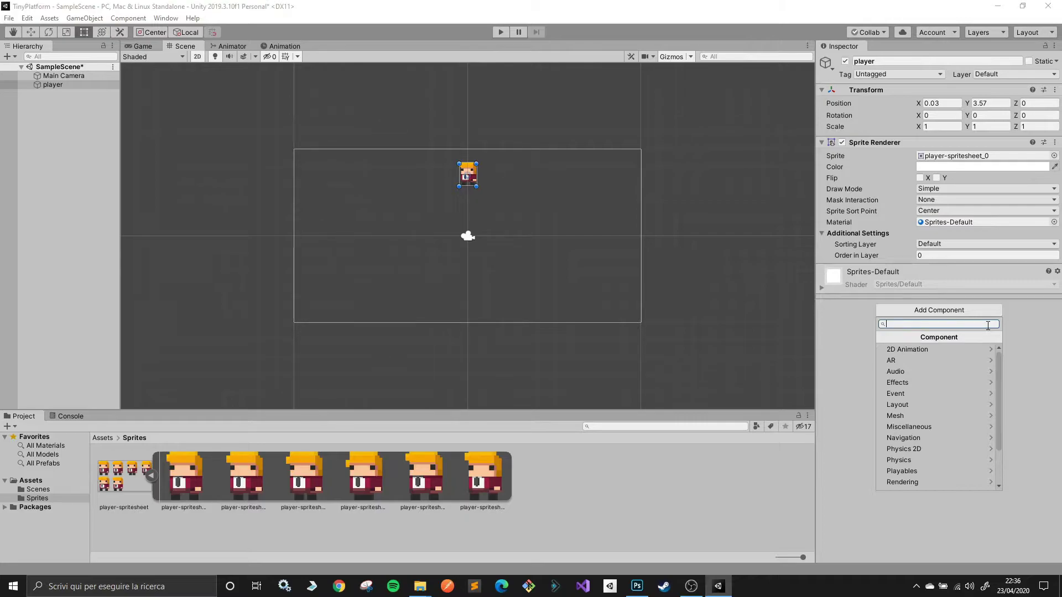
click(937, 448)
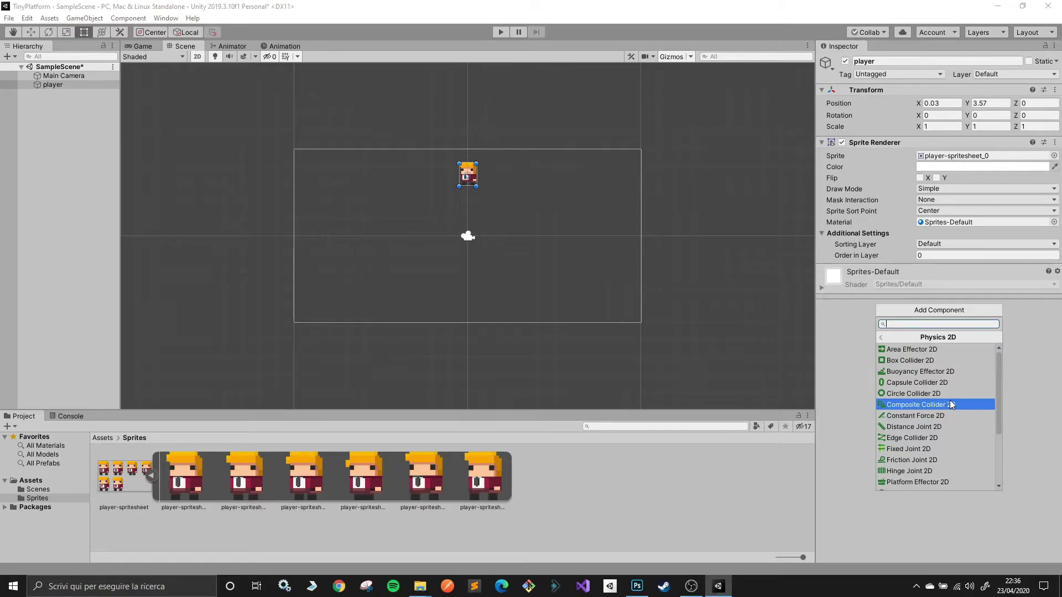
scroll(954, 412, down, 2)
scroll(959, 432, down, 1)
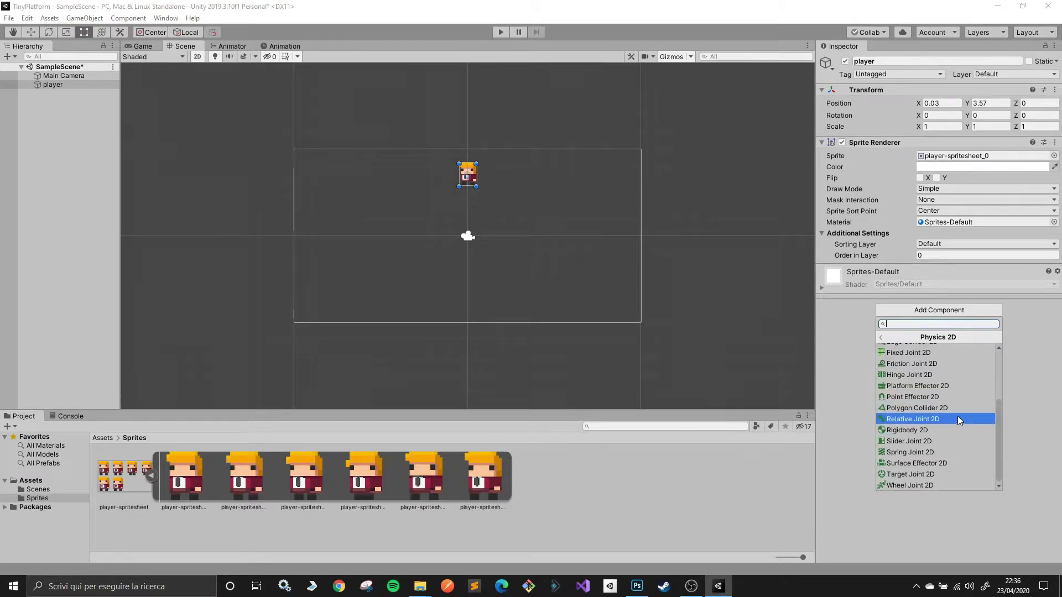
click(959, 431)
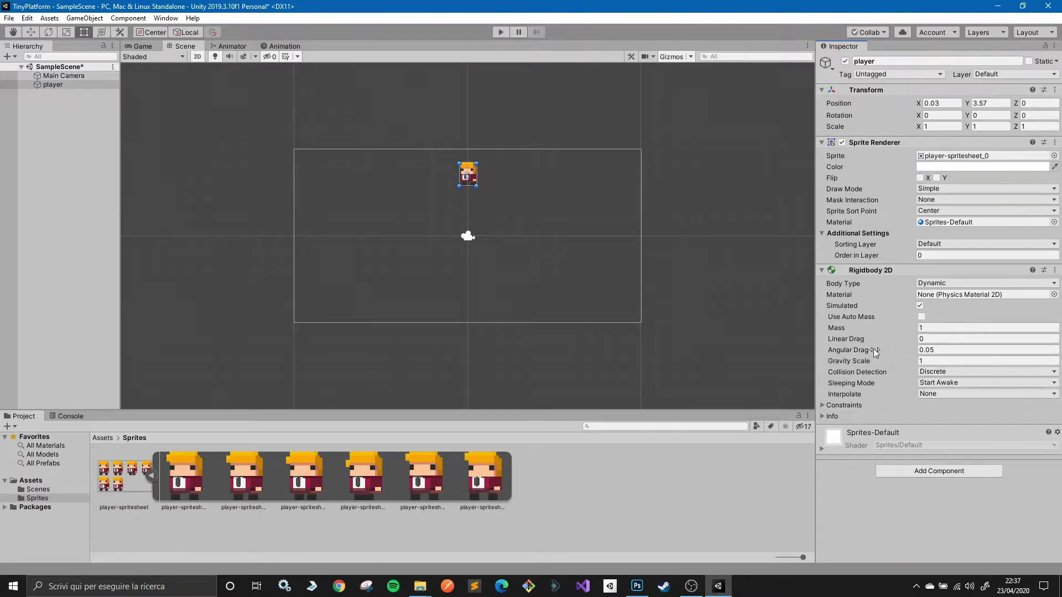
click(921, 327)
key(Return)
Play-test the player falling under gravity, then collapse the spritesheet's frames.
click(501, 33)
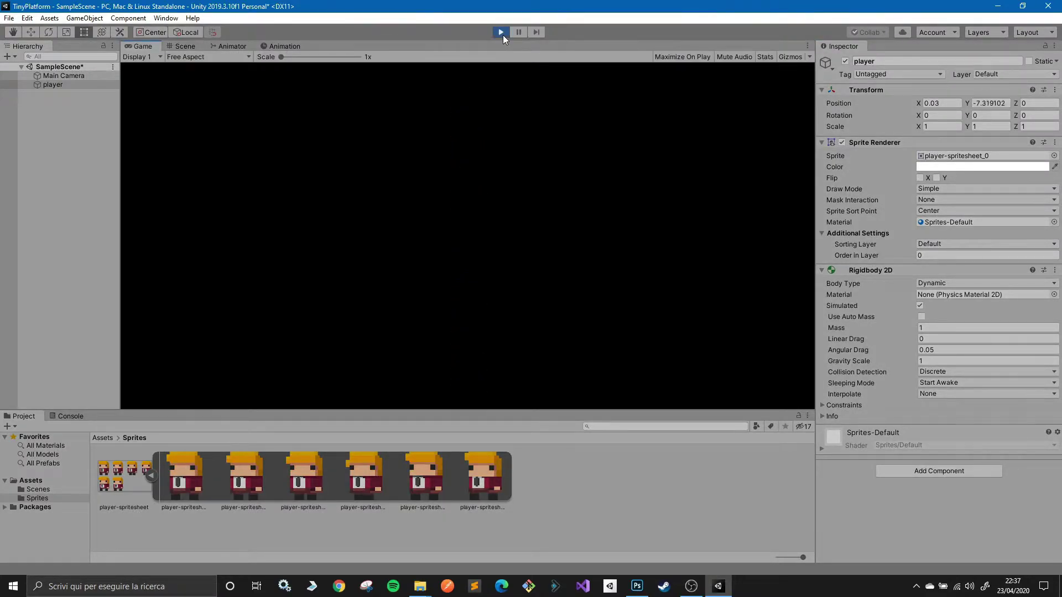
click(502, 33)
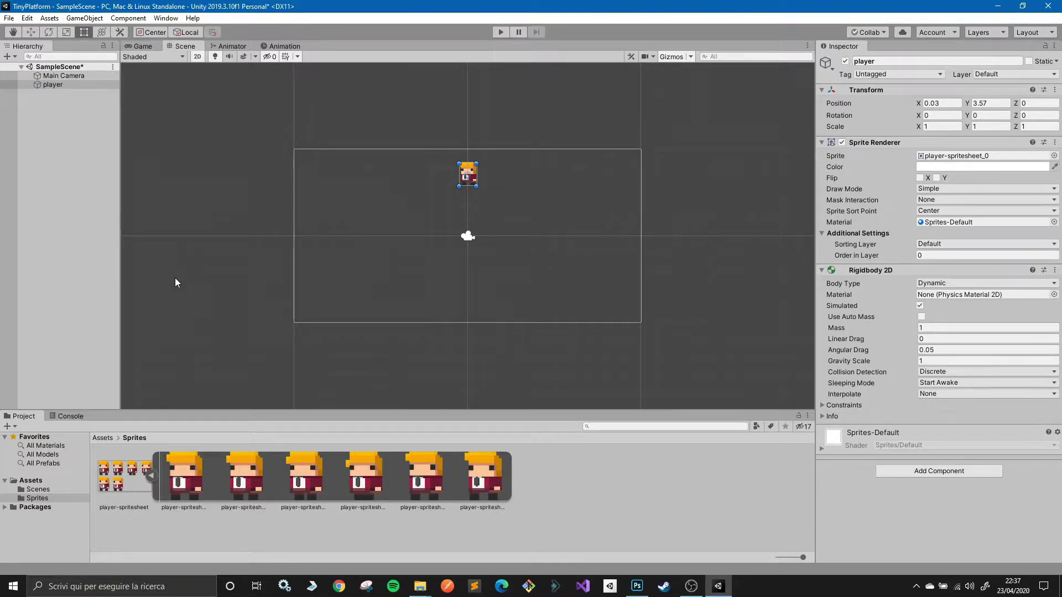
click(151, 476)
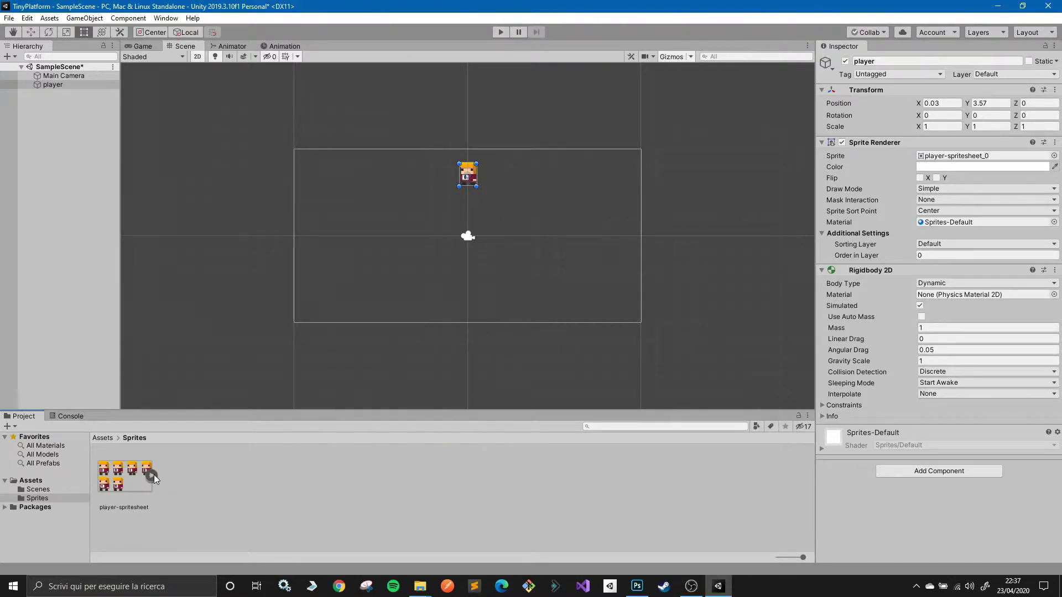
Drag floor.png from the Explorer resources folder into Unity's Sprites folder.
key(alt+Tab)
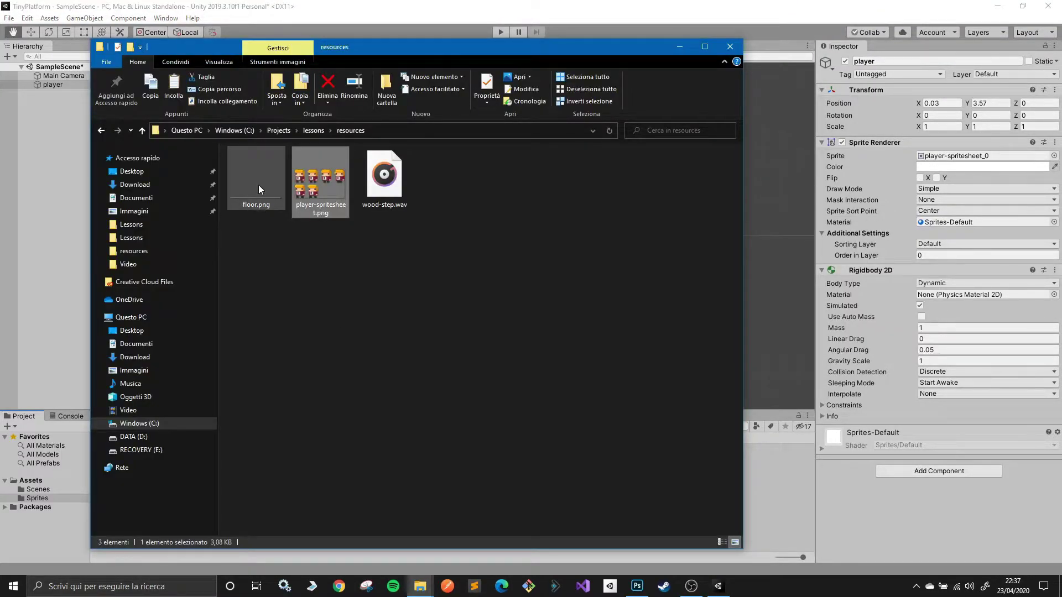
drag(257, 185, 568, 337)
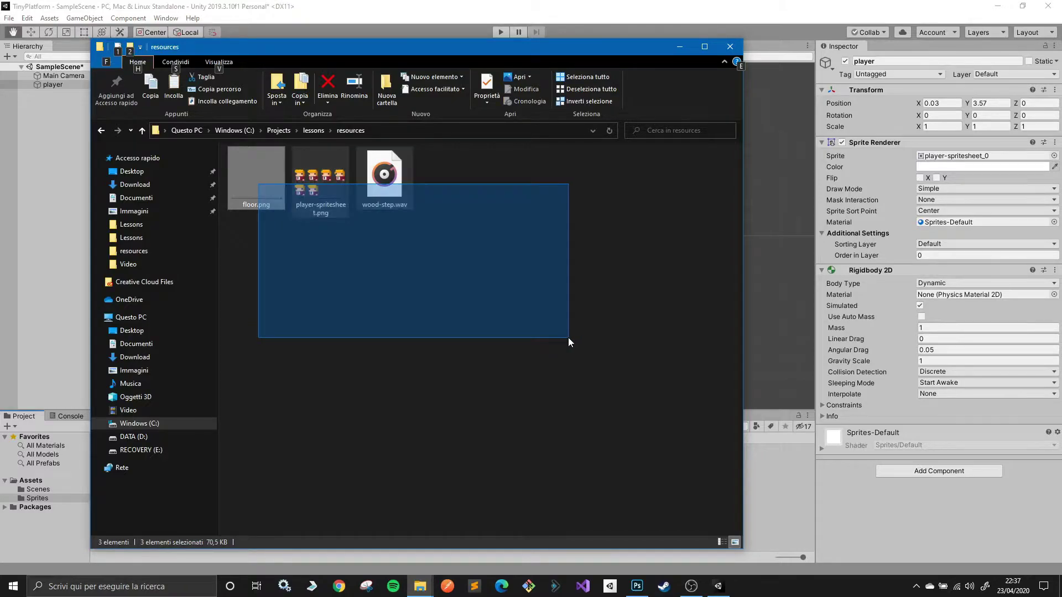
click(257, 180)
mouse_move(258, 181)
mouse_down()
mouse_move(491, 277)
mouse_move(308, 491)
mouse_up()
key(alt+Tab)
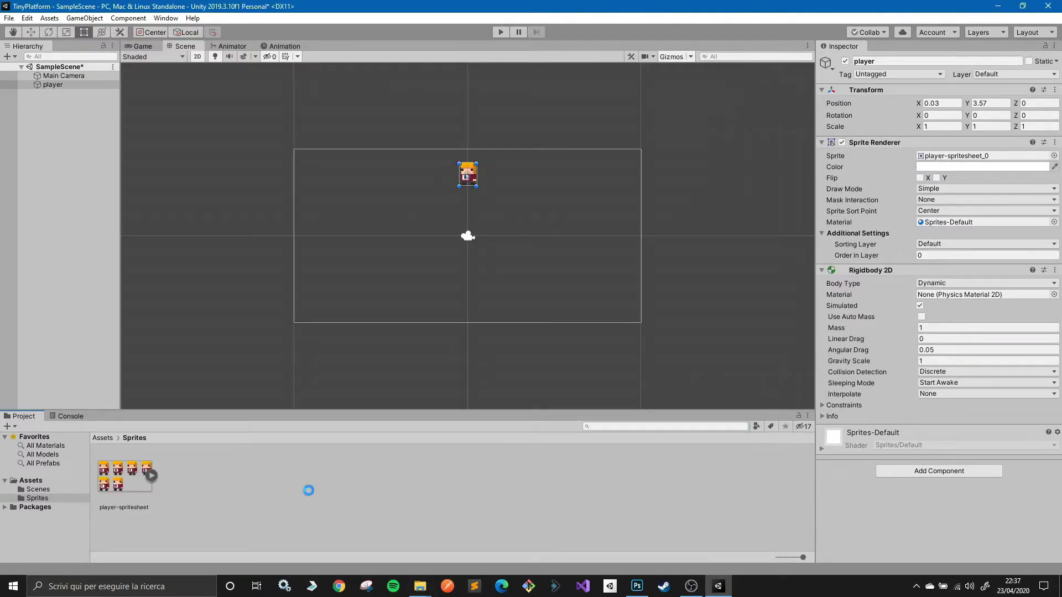
Set the floor texture's Filter Mode to Point (no filter) and apply.
click(111, 474)
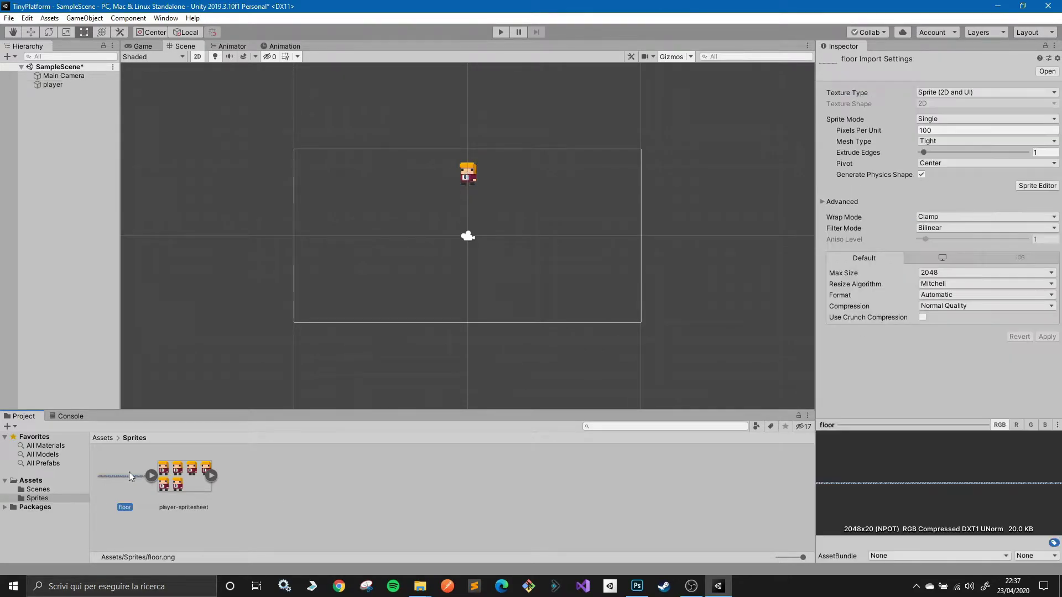
click(930, 231)
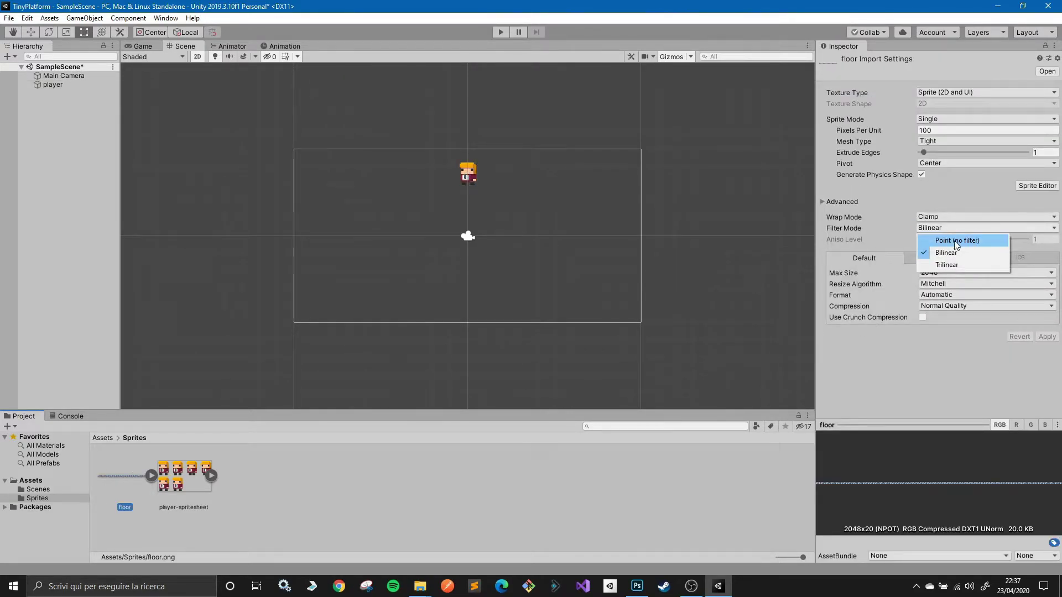
click(940, 240)
click(1047, 337)
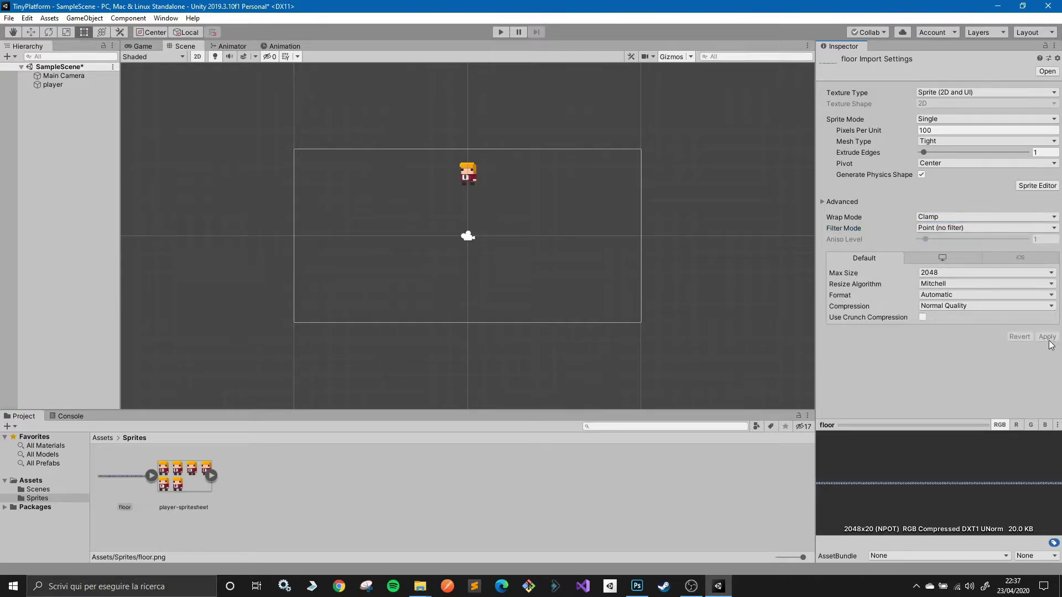
Place the floor strip across the middle of the scene and play-test it.
mouse_move(131, 476)
mouse_down()
mouse_move(457, 243)
mouse_move(471, 245)
mouse_up()
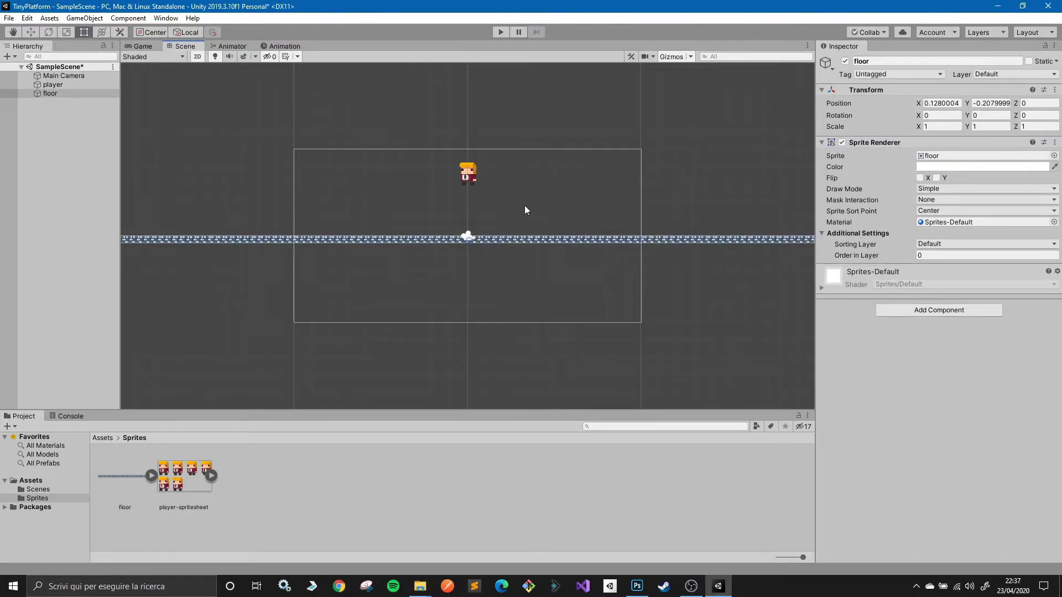
click(501, 33)
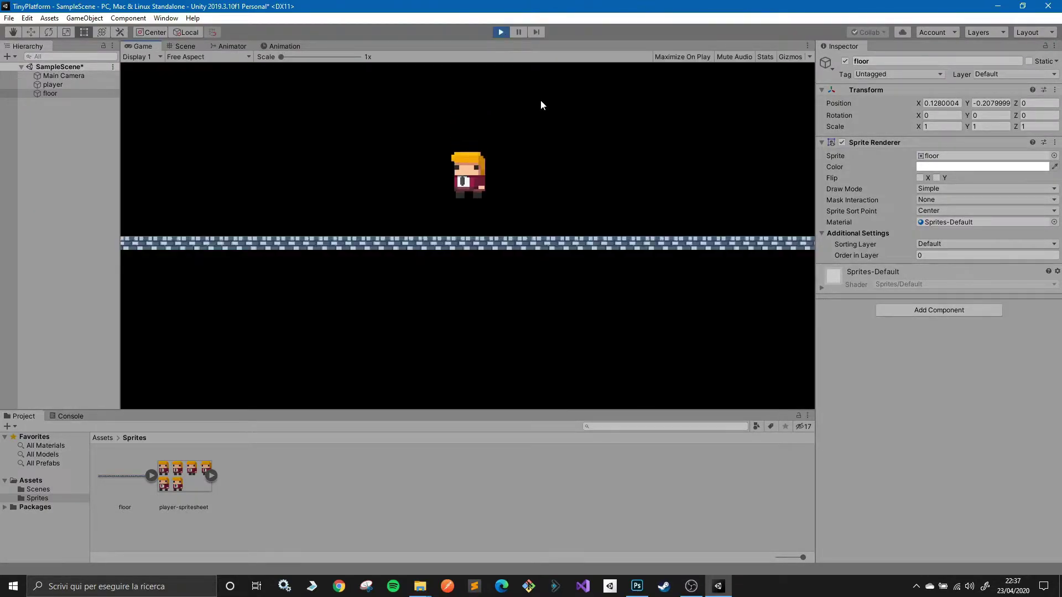
click(497, 33)
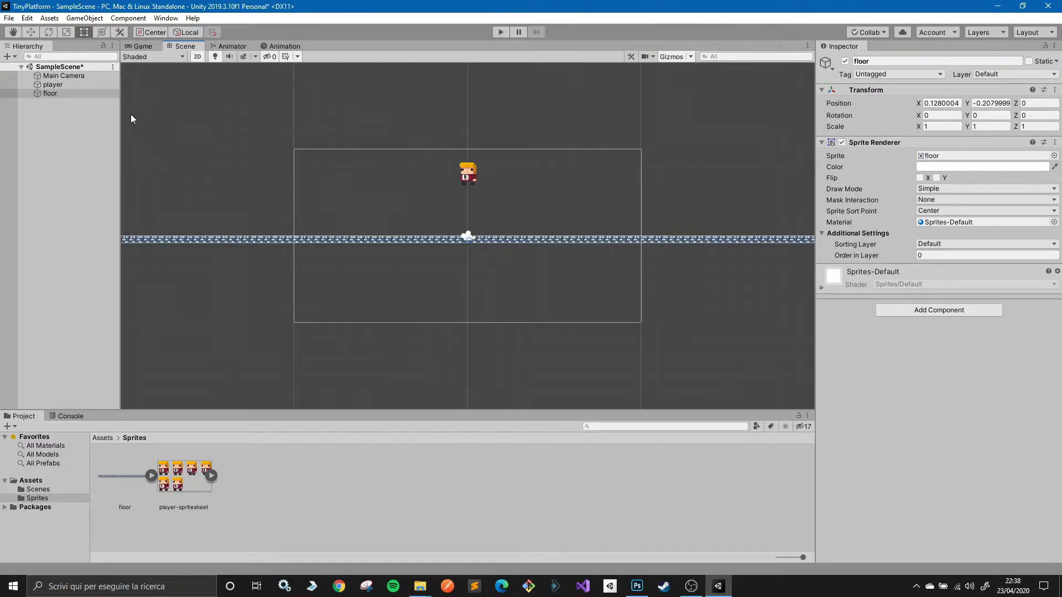
click(82, 84)
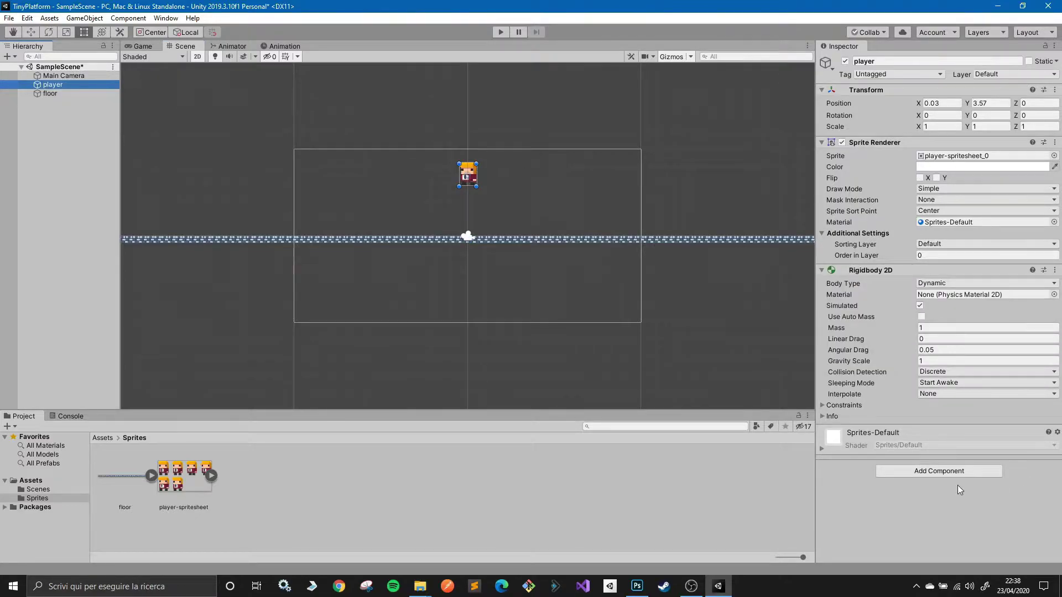
Add a Box Collider 2D to the player.
click(927, 473)
text(bo)
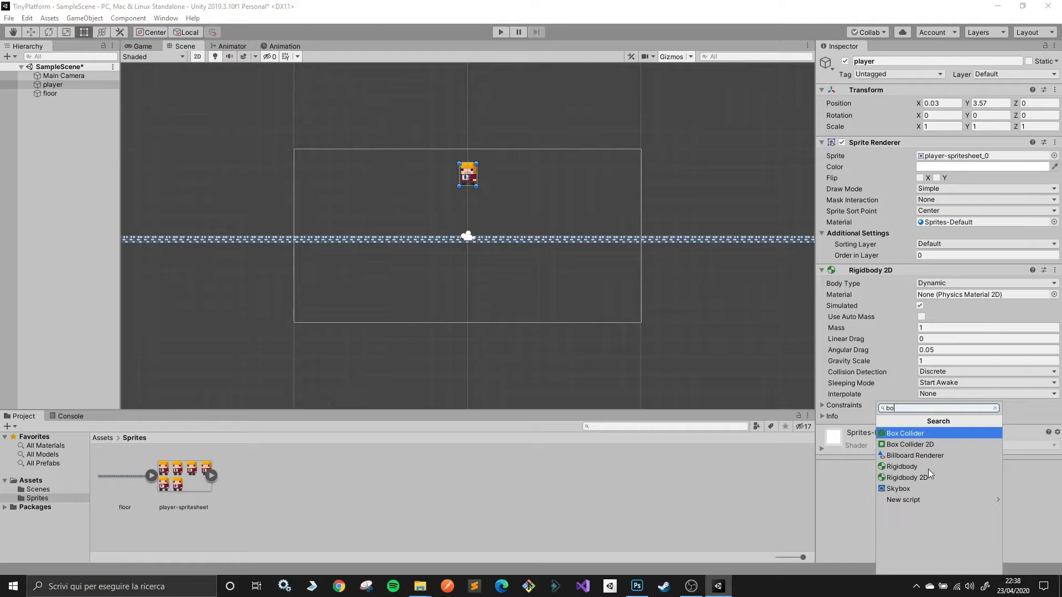
text(xc)
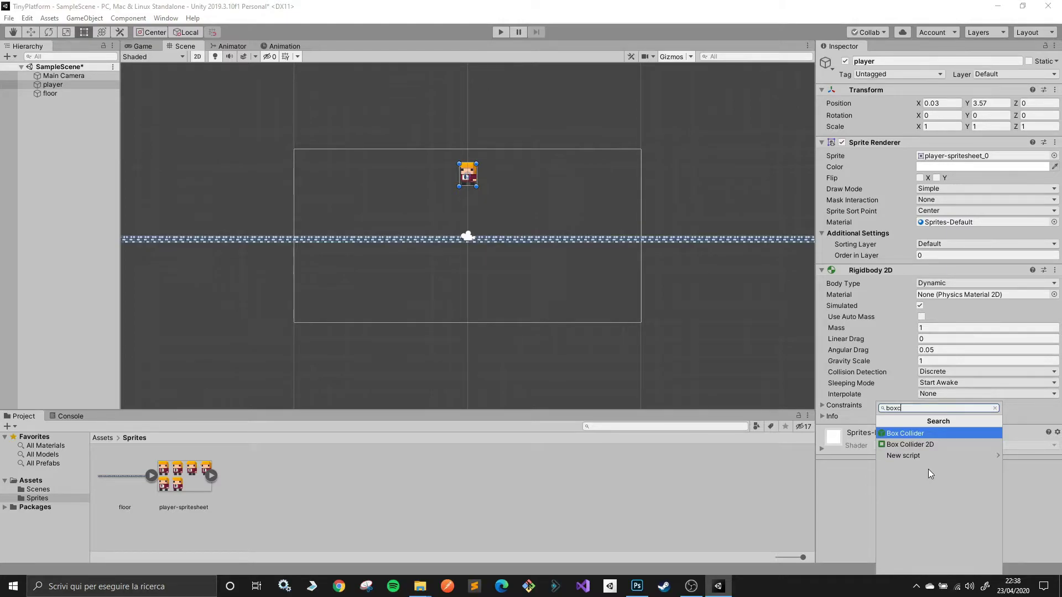
click(933, 447)
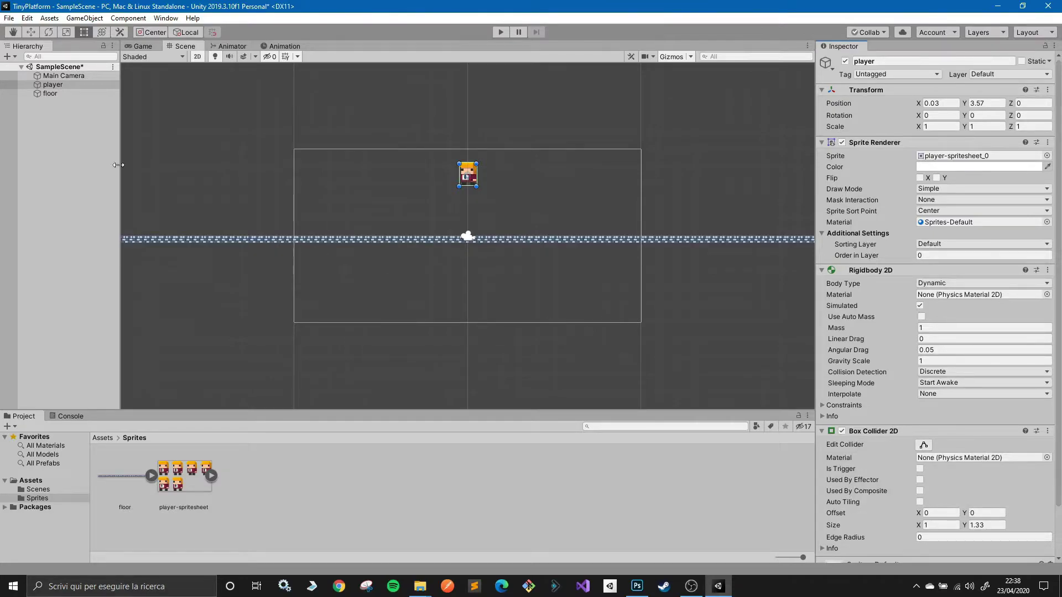
Give the floor a Box Collider 2D (40.96 × 0.4) and play-test the landing.
click(74, 95)
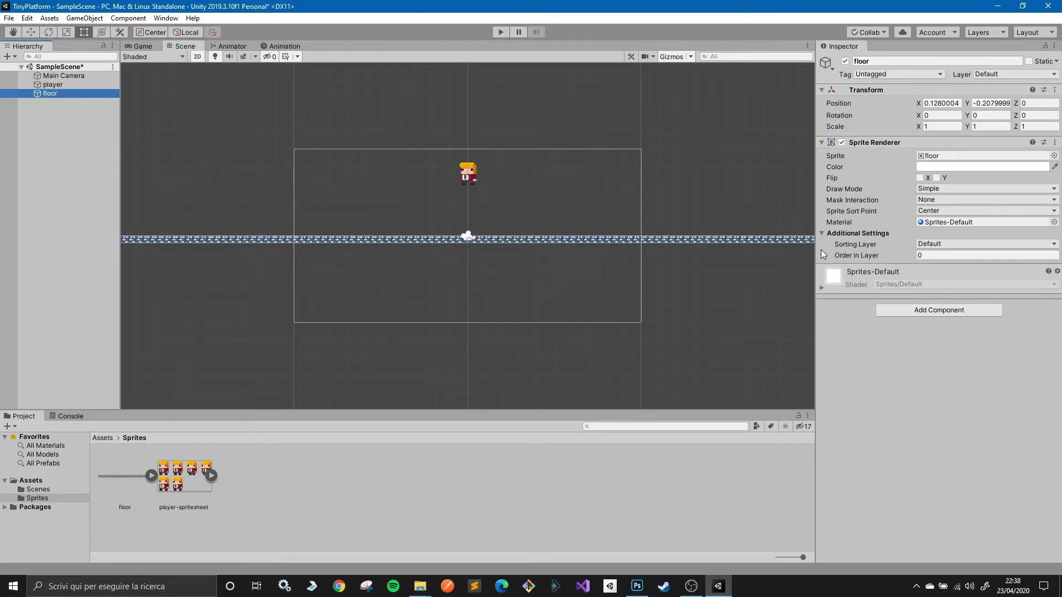
click(916, 313)
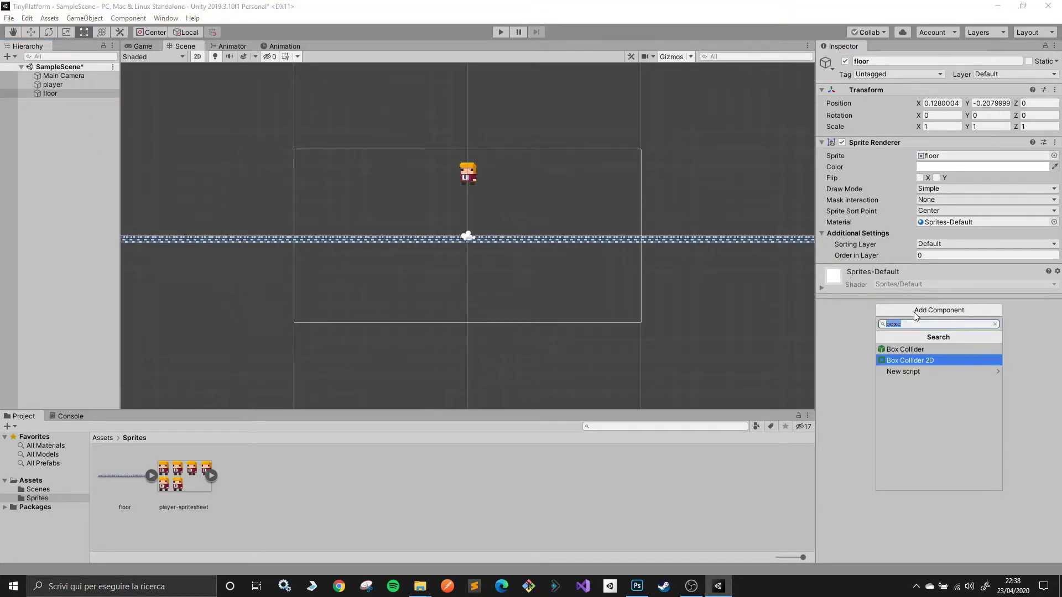
click(929, 361)
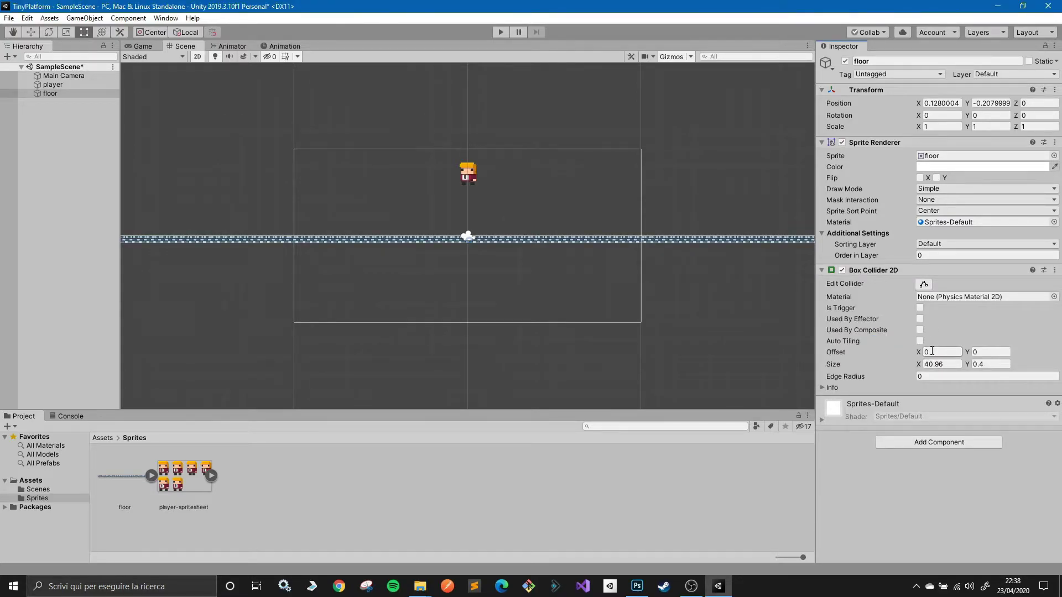
click(500, 32)
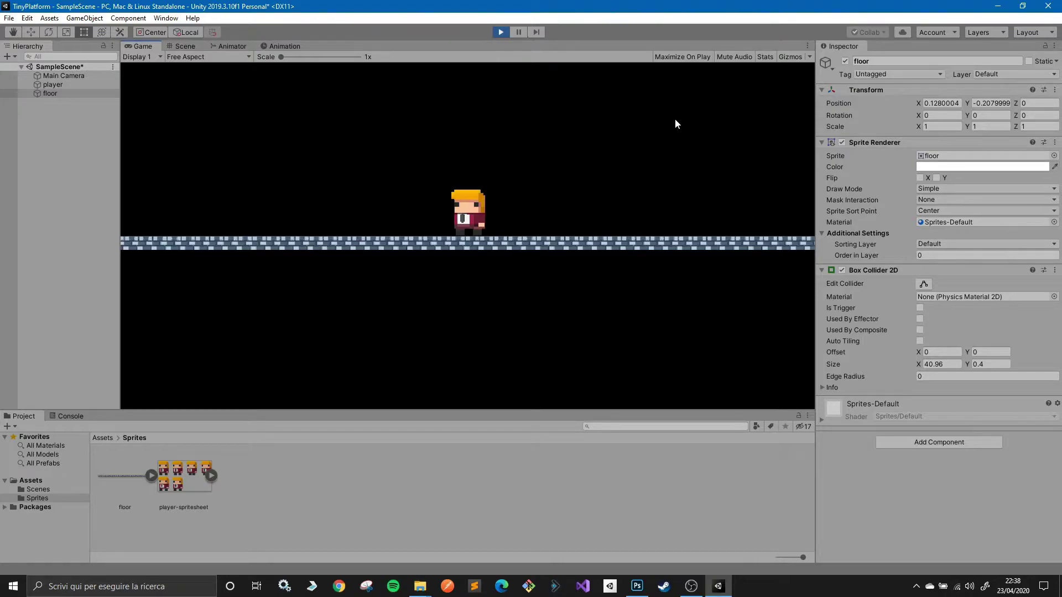
click(502, 31)
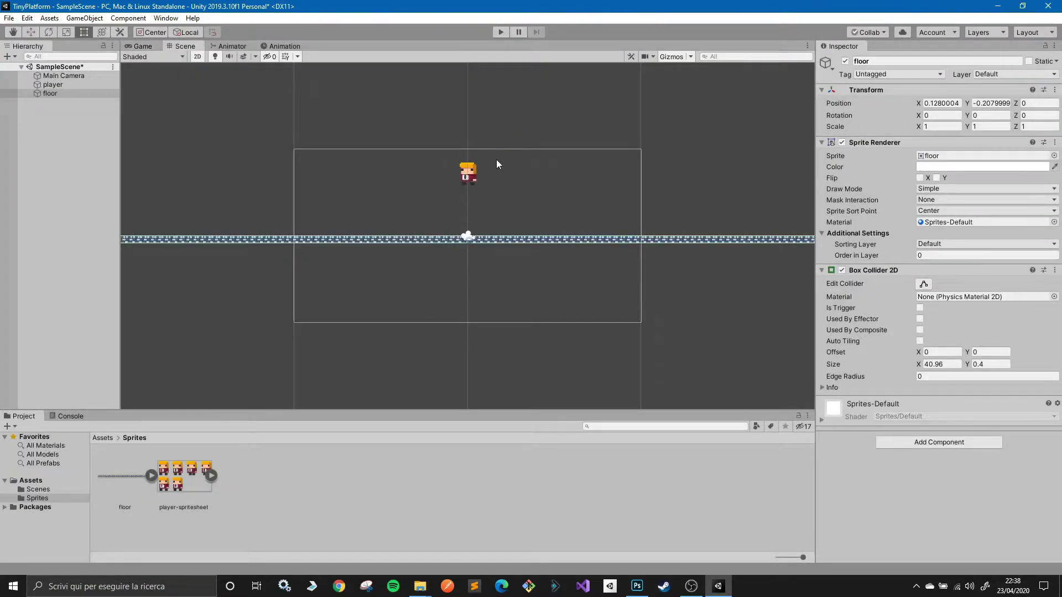
Move the player onto the floor at 2.53, 0.69 and show its Animation window.
click(55, 84)
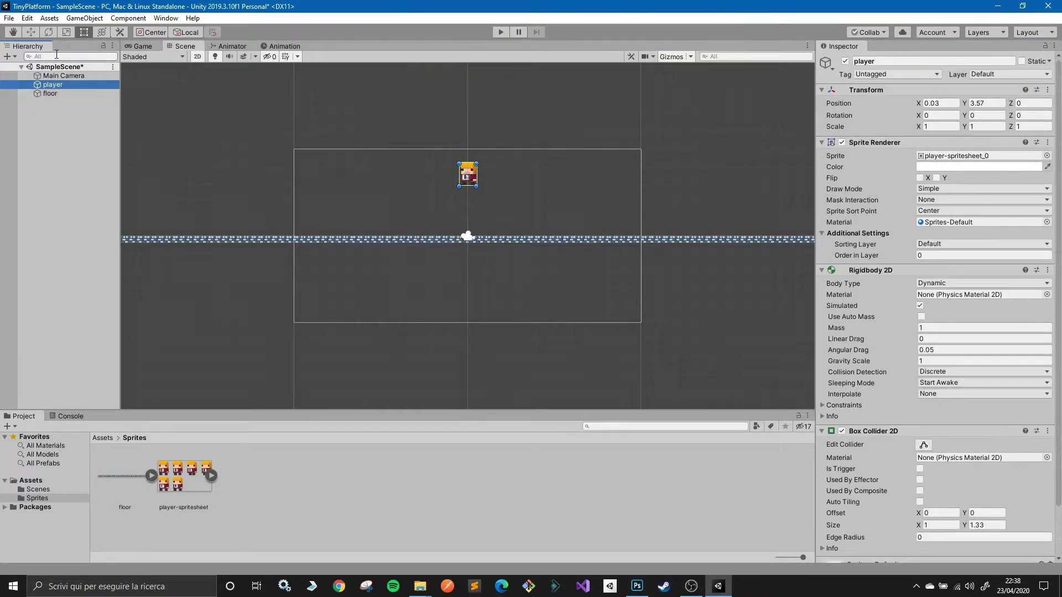
key(w)
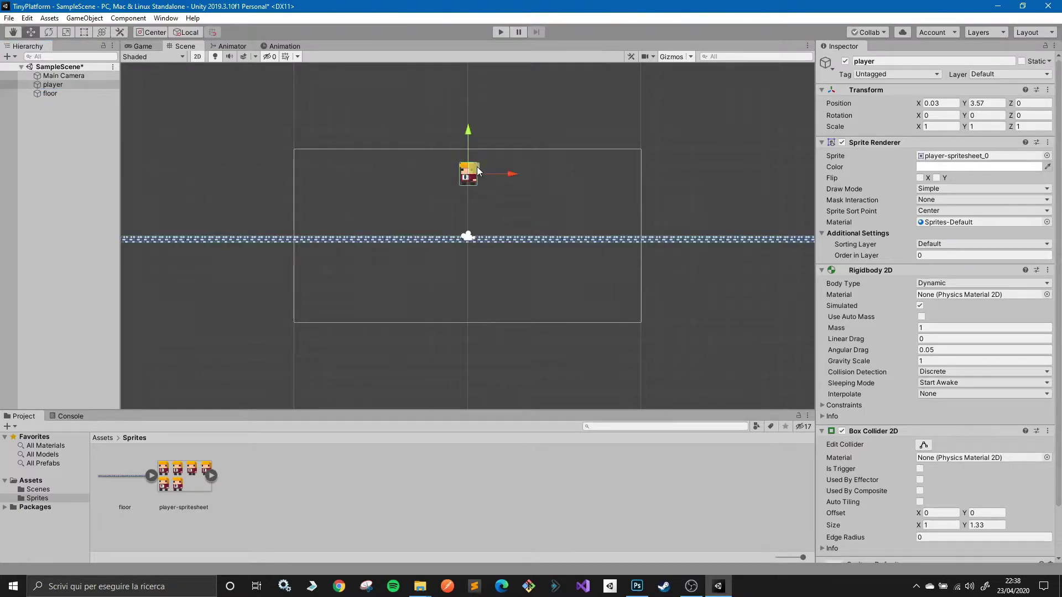
drag(478, 171, 521, 220)
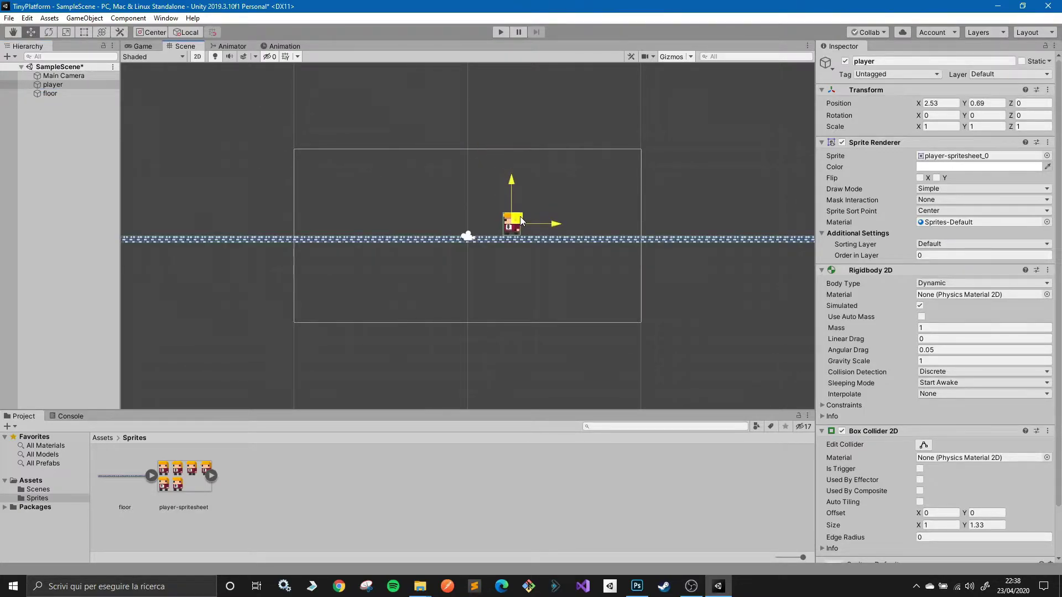
click(612, 215)
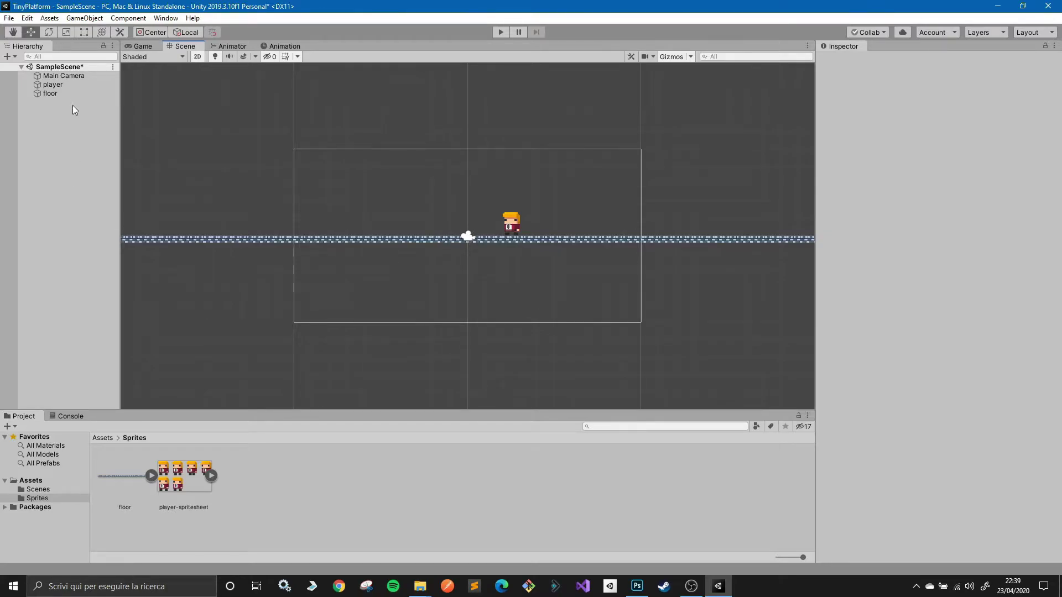
click(71, 84)
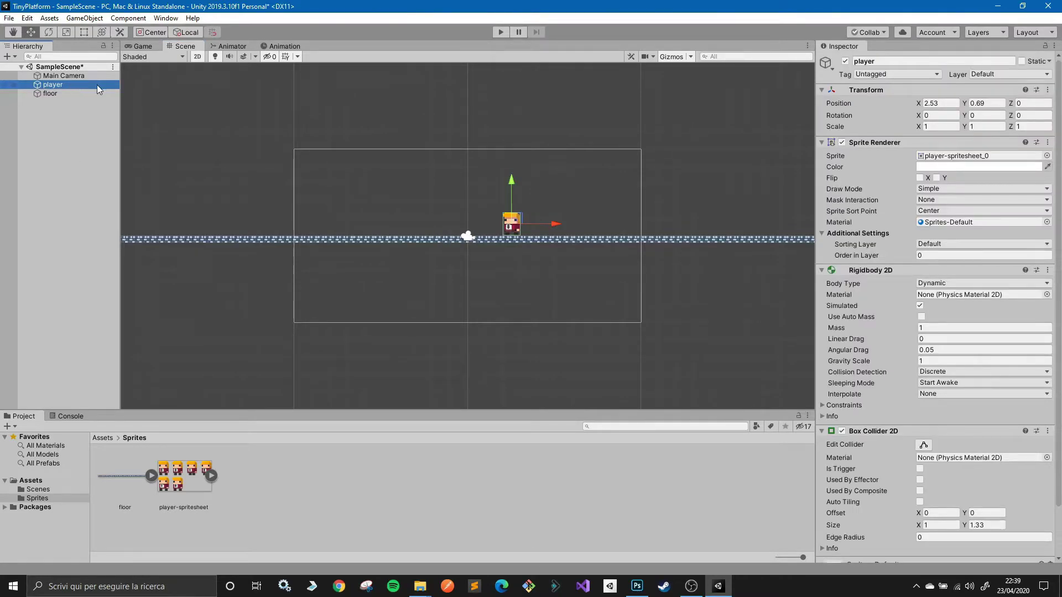
click(281, 44)
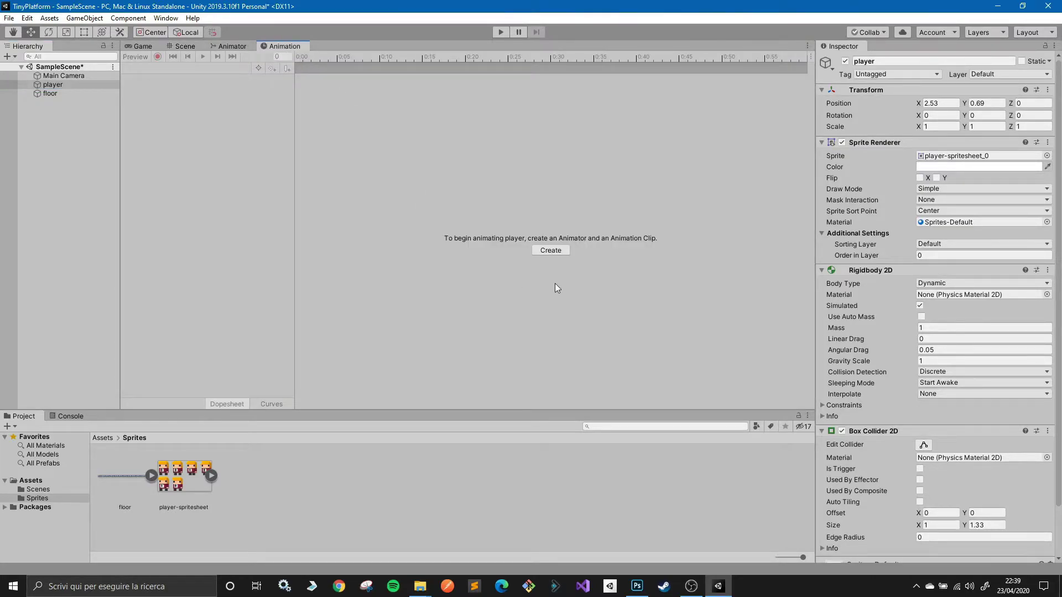
Start a new animation clip and create an Animation folder under Assets.
click(556, 249)
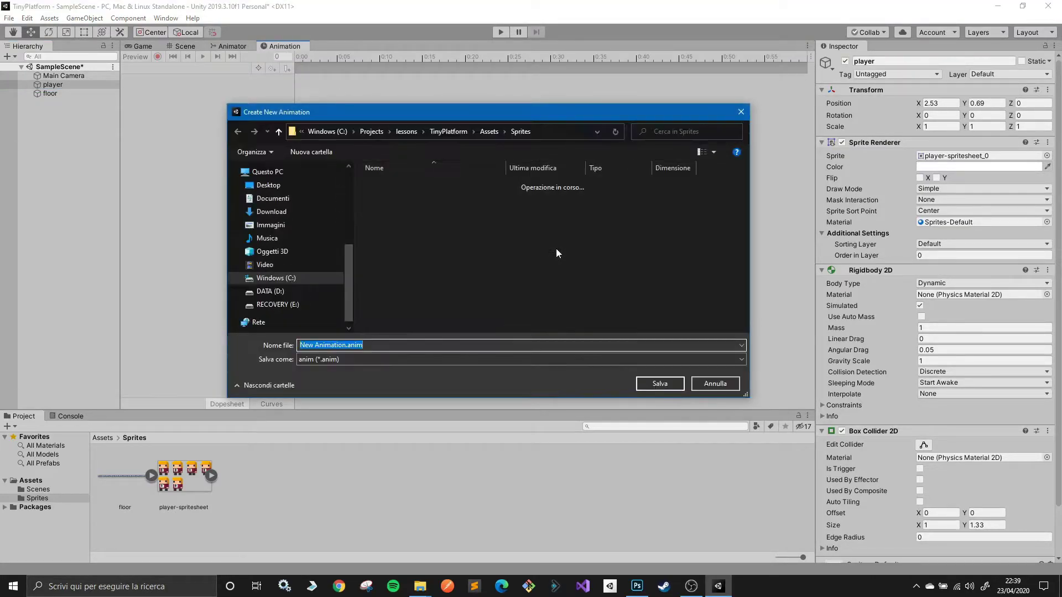
click(496, 132)
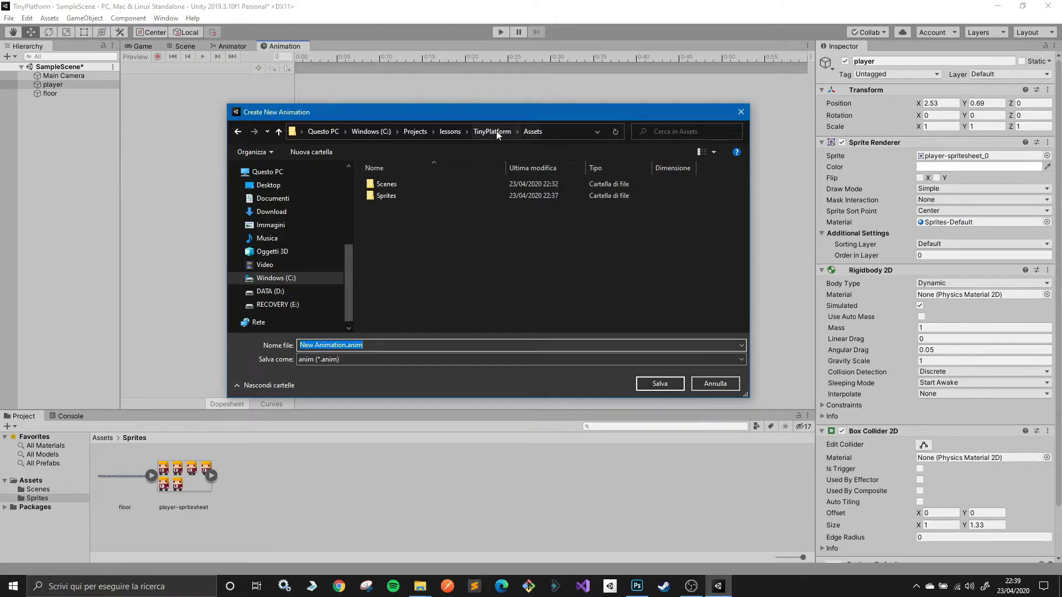
right_click(473, 277)
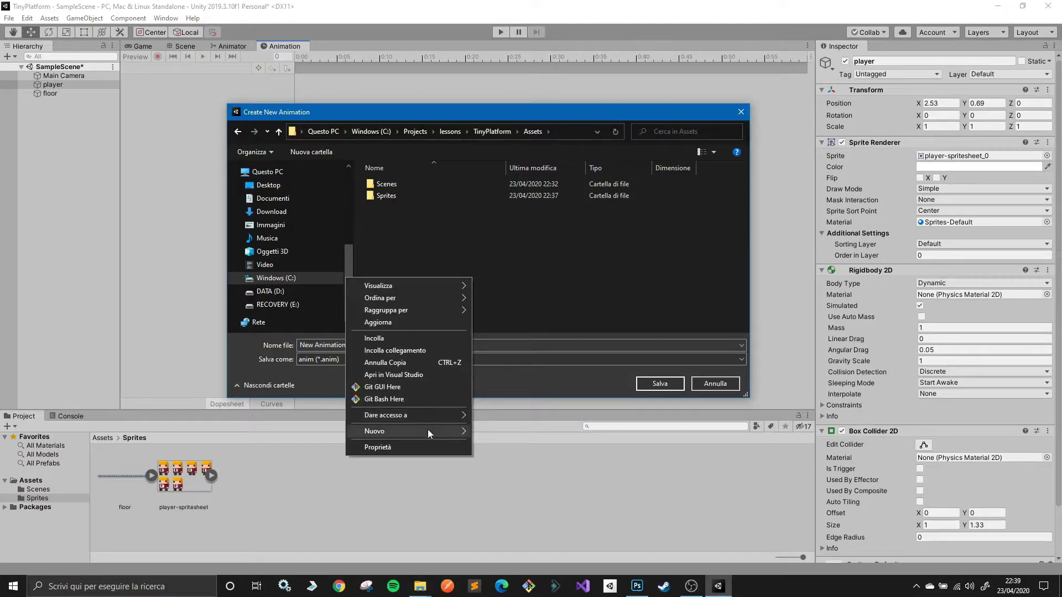
mouse_move(427, 429)
click(528, 427)
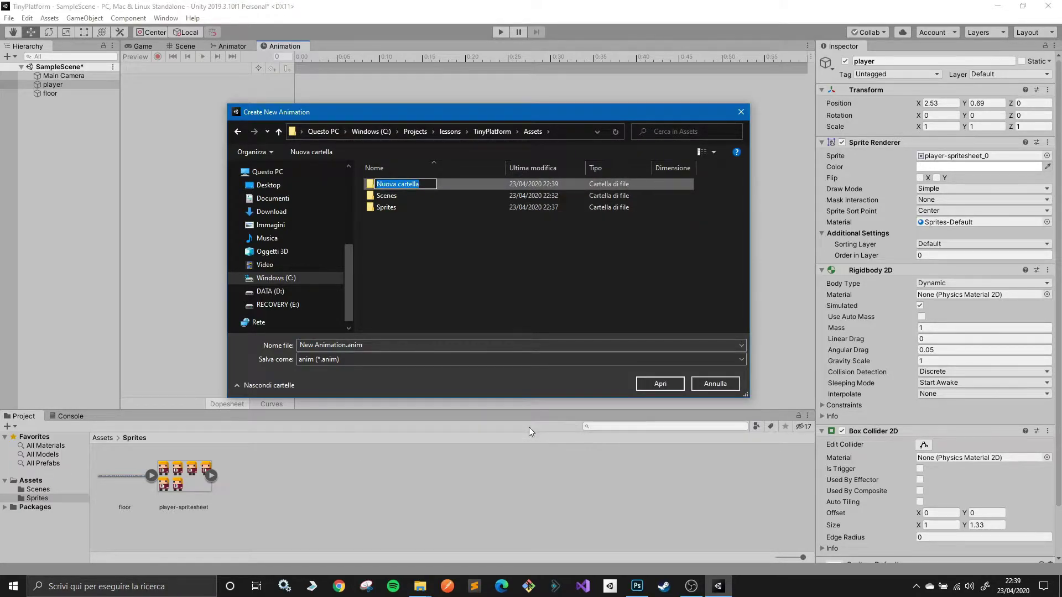
text(Animation)
key(Return)
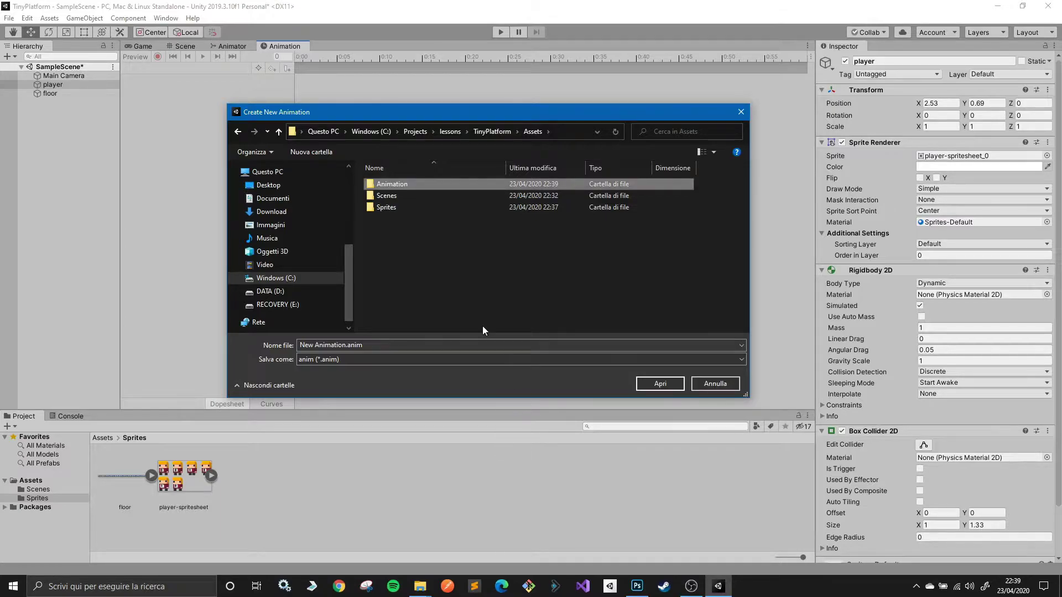
Save the clip as PlayerStop inside the Animation folder.
double_click(399, 184)
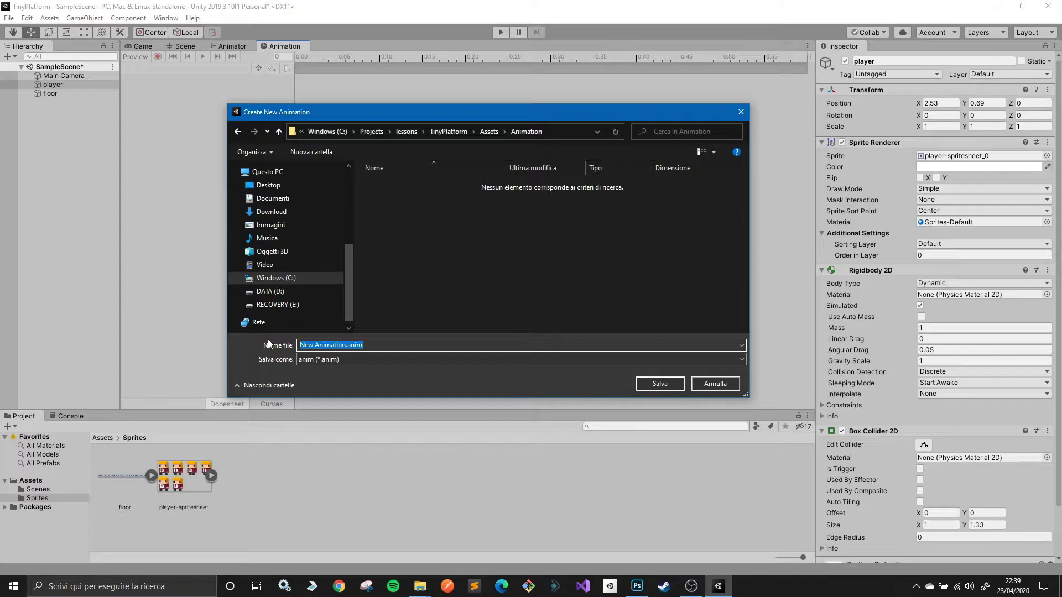
text(Player)
text(Stop)
click(652, 387)
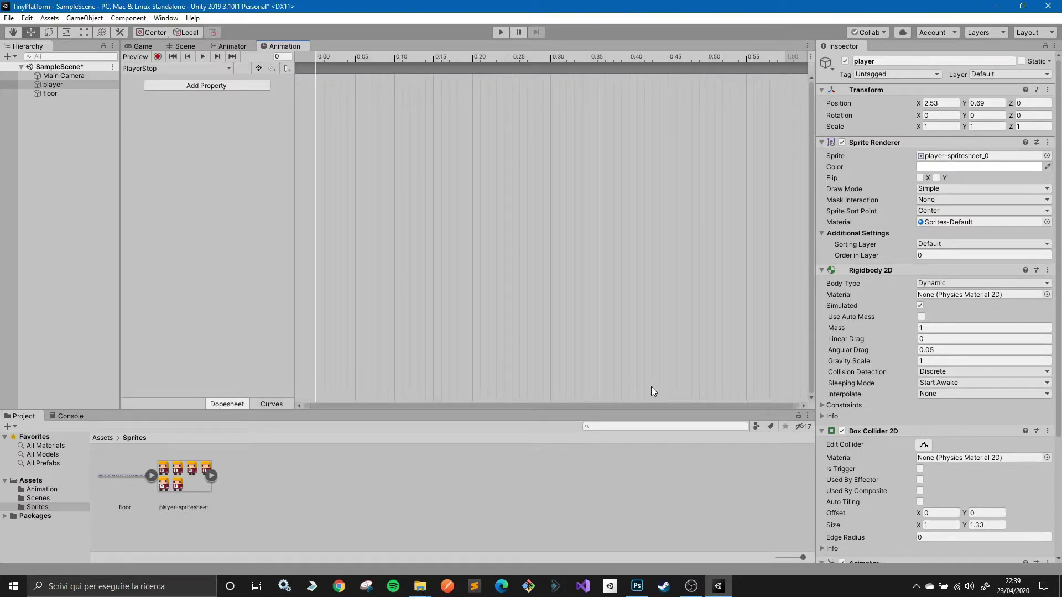
Key two player spritesheet frames into PlayerStop at 0:00 and 0:10, then run the game.
click(212, 476)
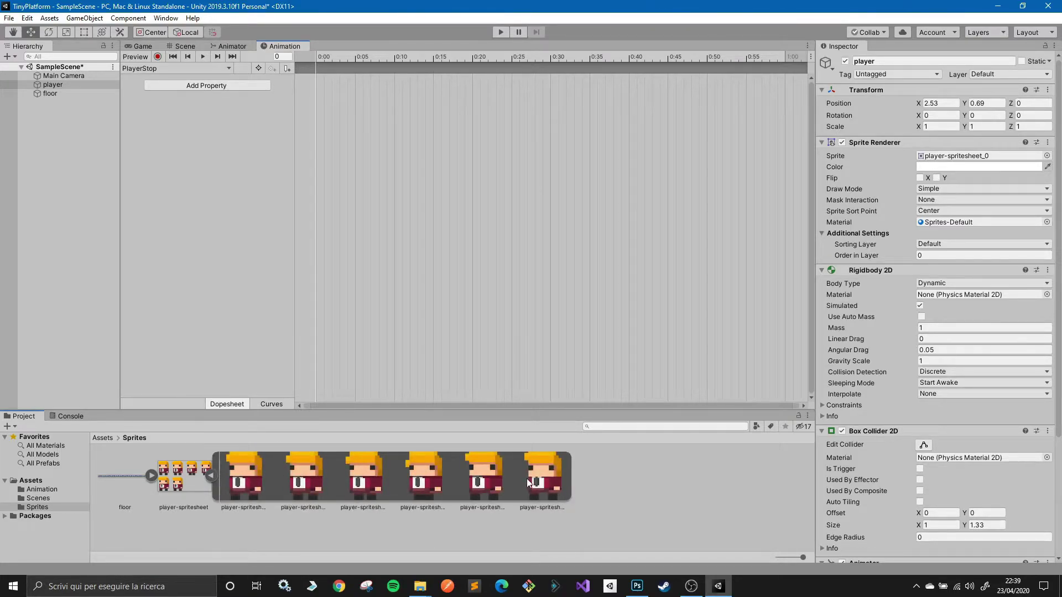
drag(484, 480, 321, 88)
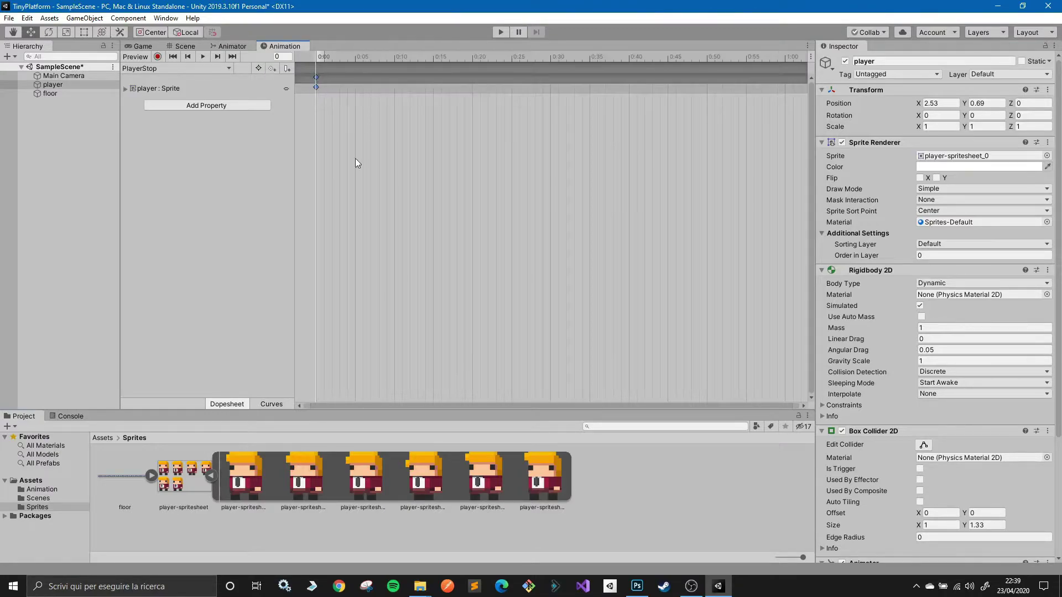
drag(559, 474, 397, 90)
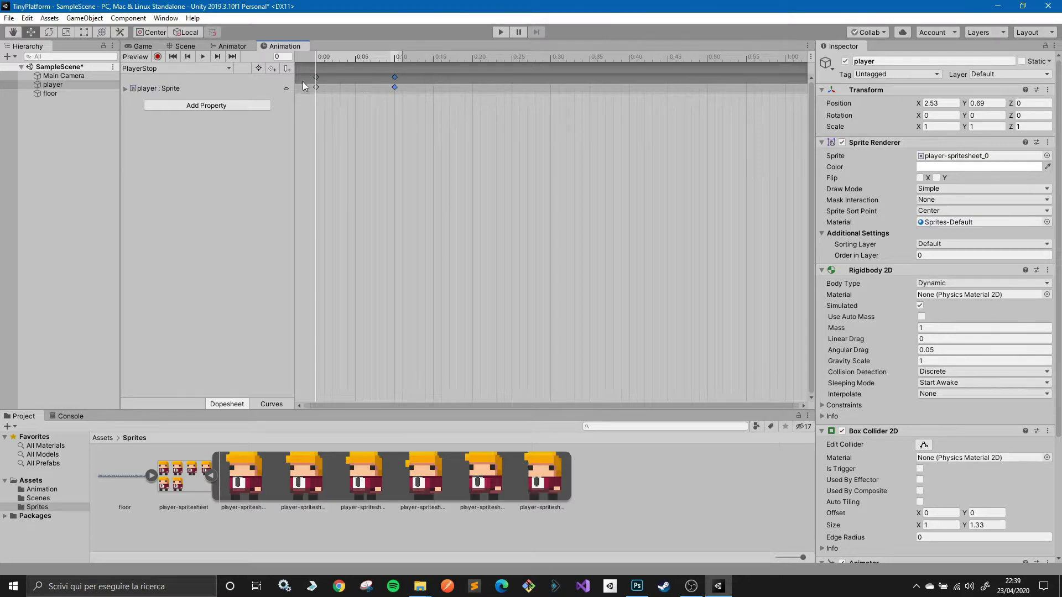
click(498, 32)
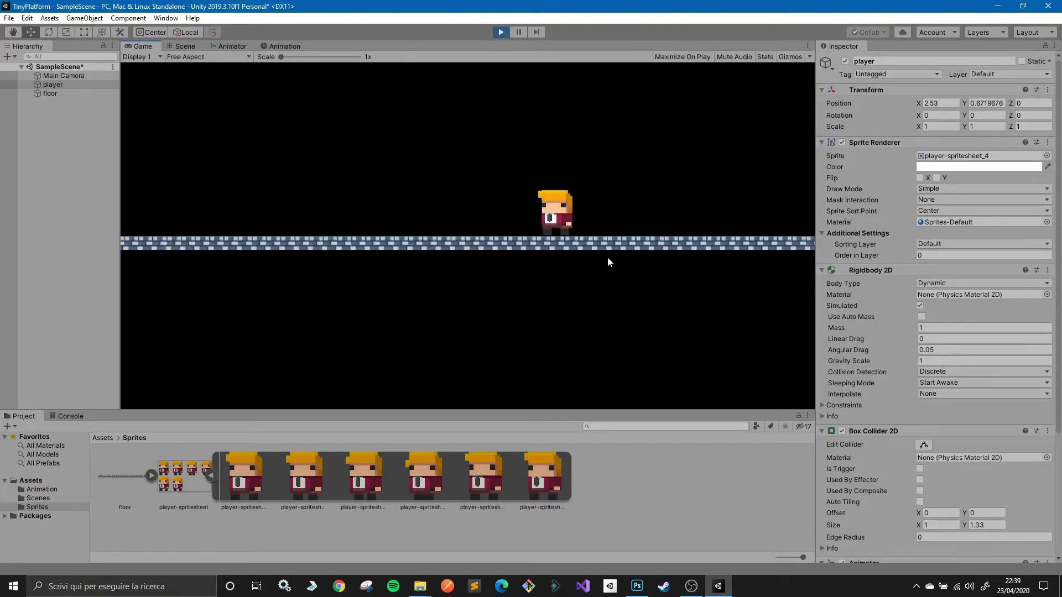
Move the second keyframe to 0:15, add a third frame at 0:30, and rerun the game.
click(499, 33)
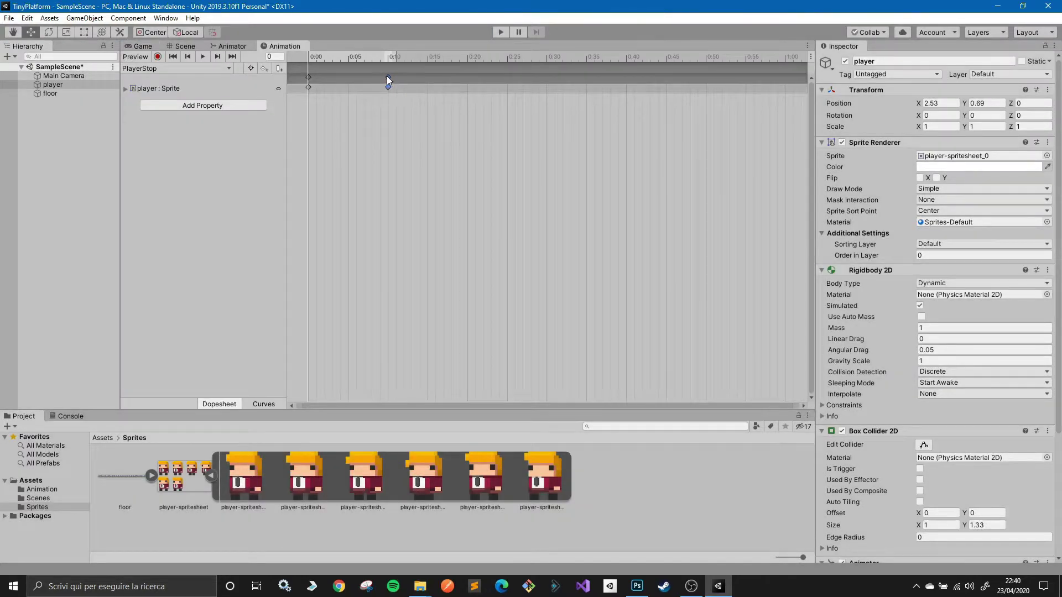
drag(389, 78, 400, 78)
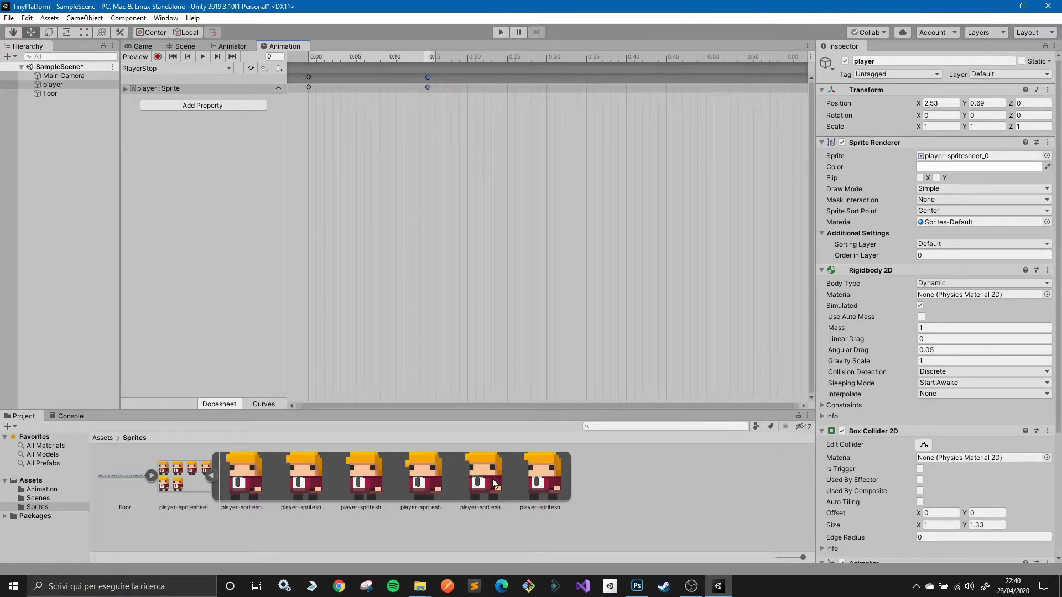
drag(492, 484, 550, 94)
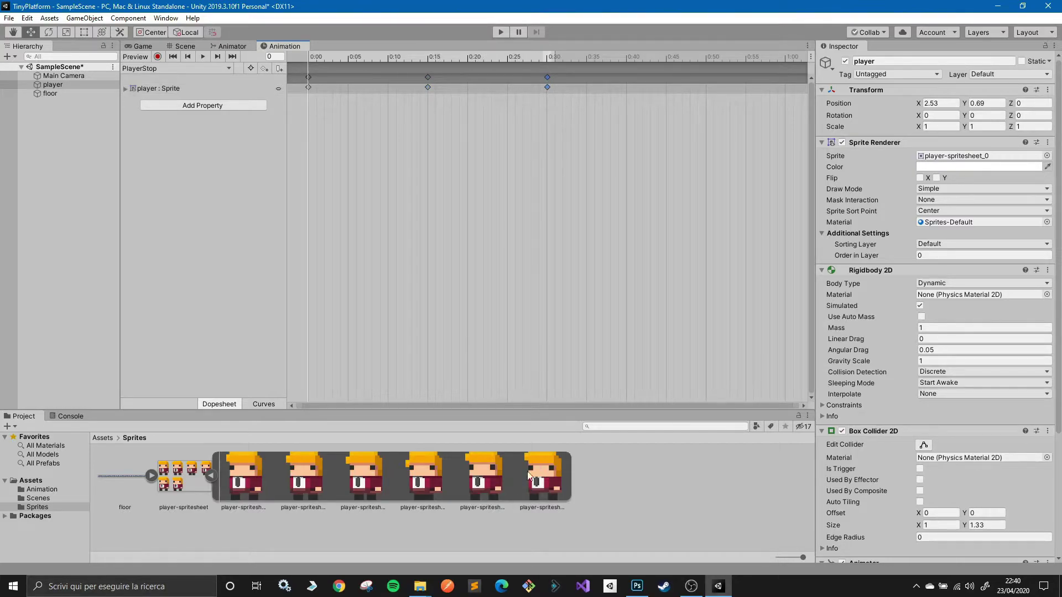
click(501, 33)
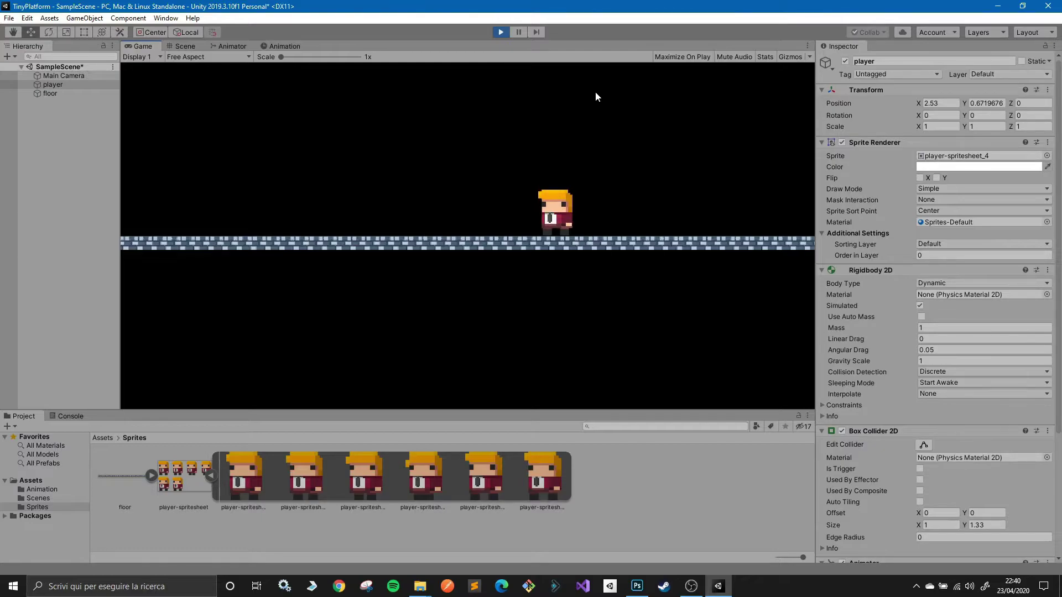
Stop play mode and scroll the player's Inspector to its Animator component.
click(500, 32)
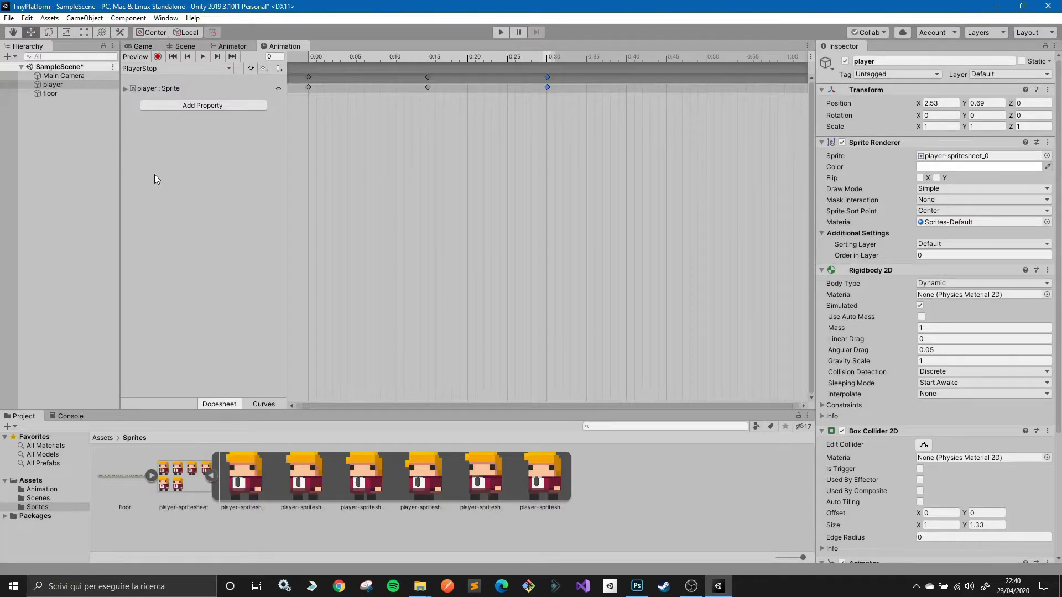
click(80, 87)
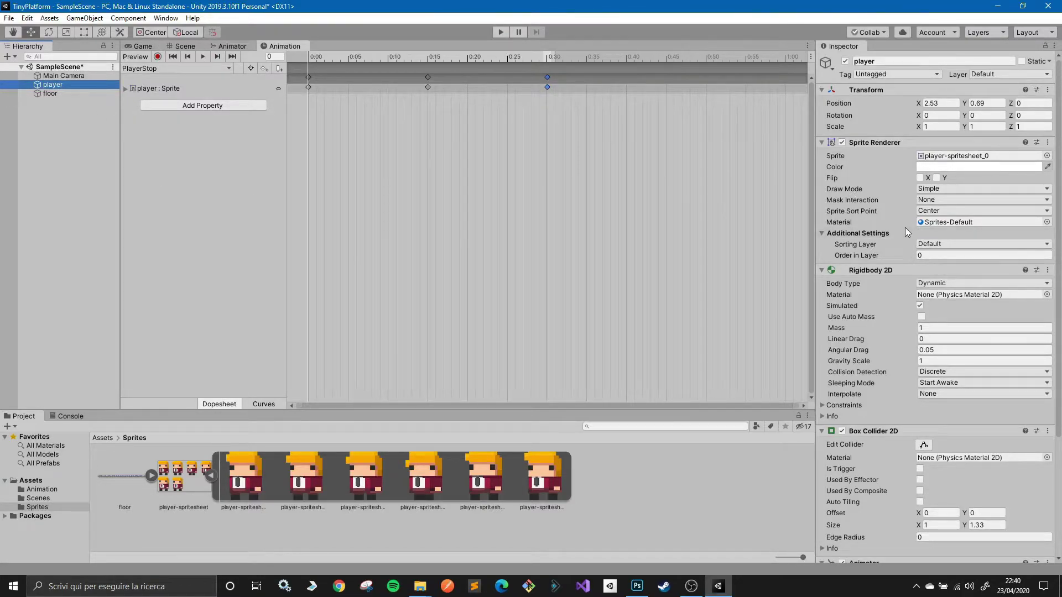
scroll(905, 228, down, 5)
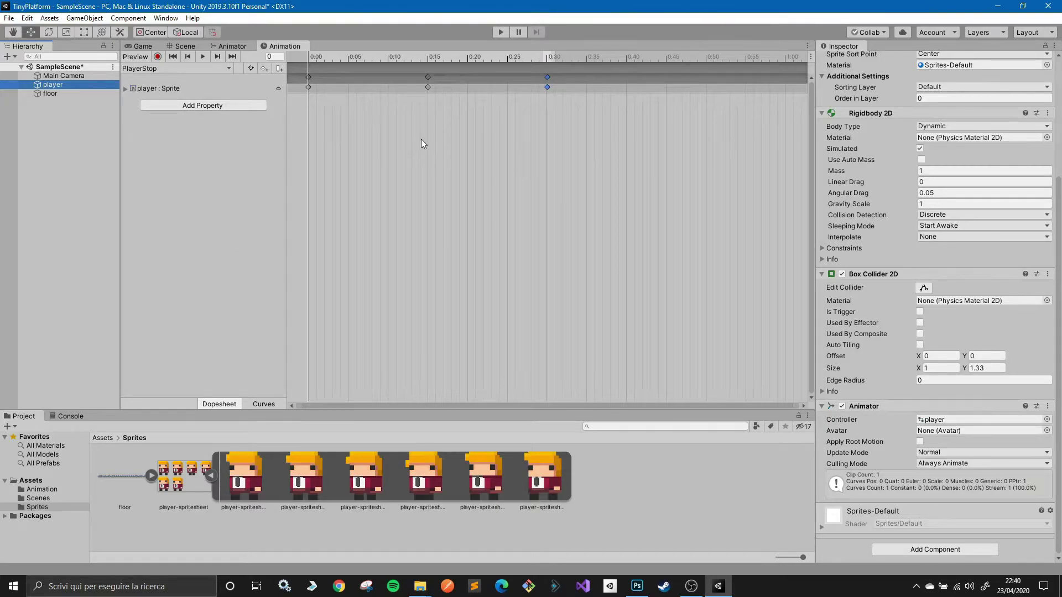
Open the Animator graph and arrange the PlayerStop state level beside Entry.
click(232, 47)
drag(528, 79, 648, 168)
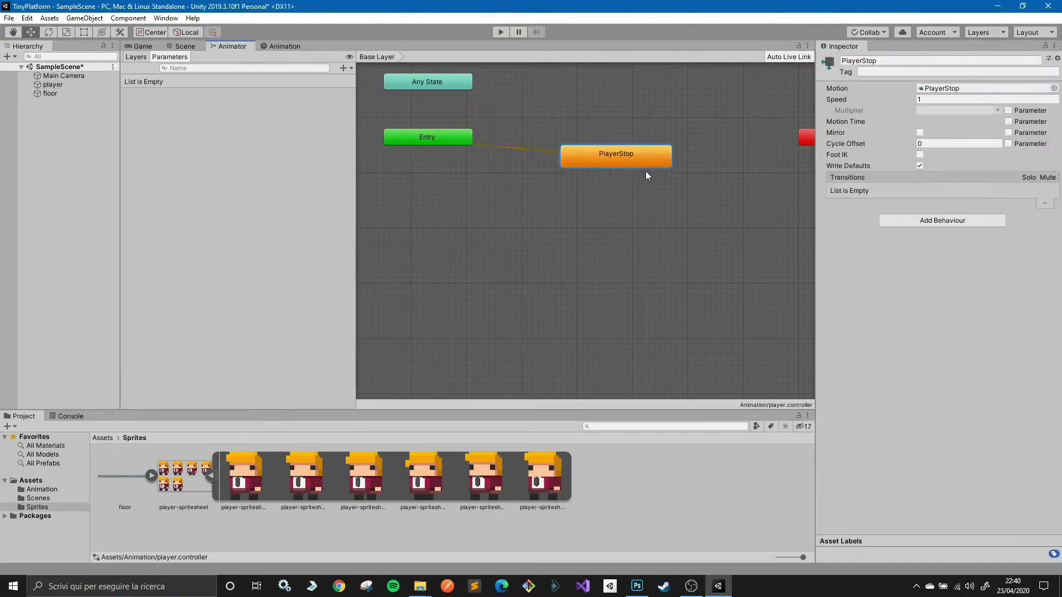
drag(444, 138, 445, 168)
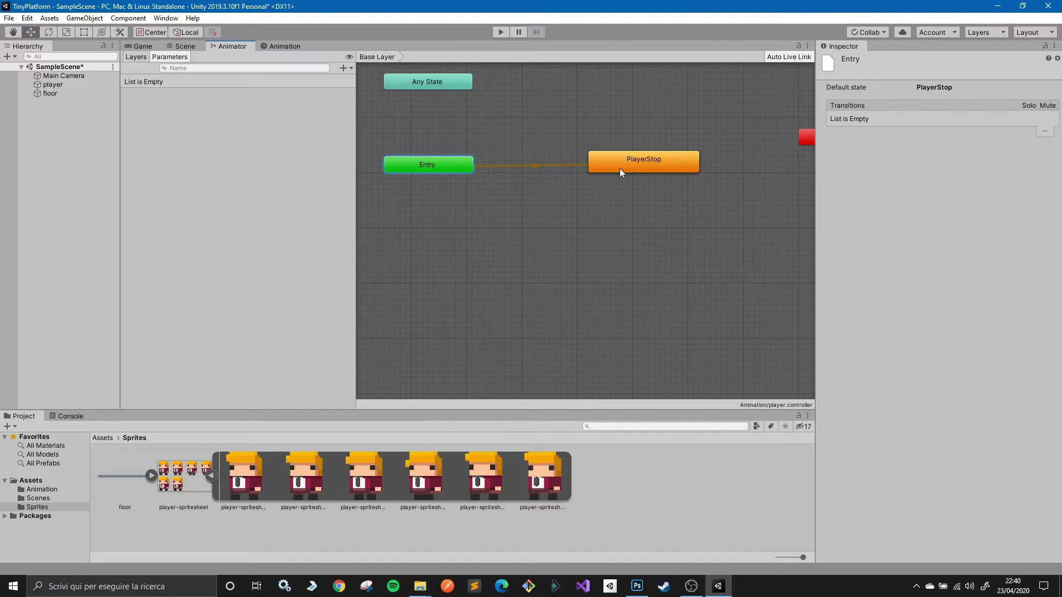
drag(628, 168, 606, 167)
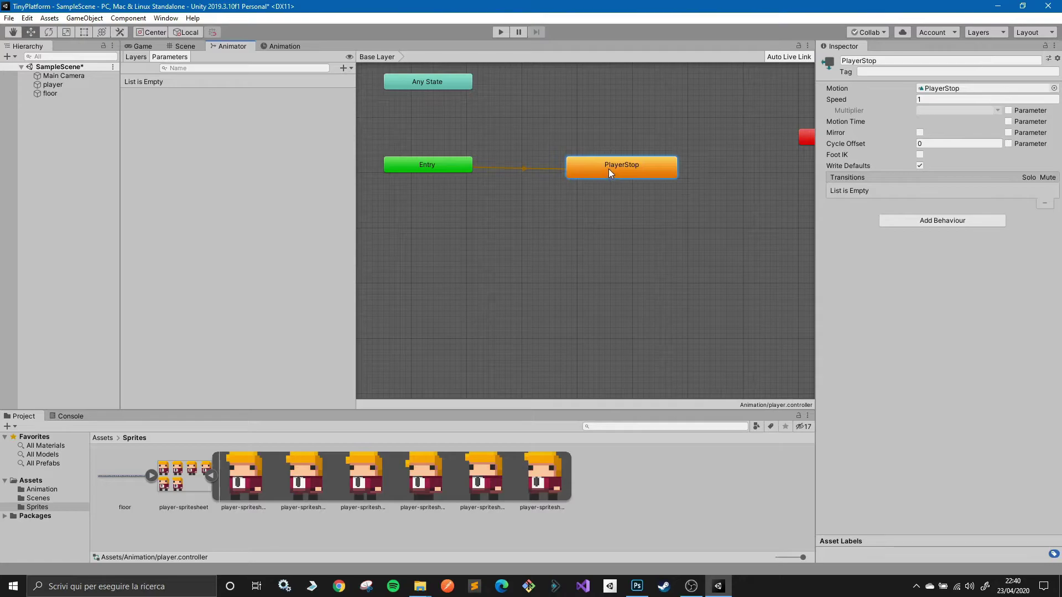
drag(622, 164, 618, 164)
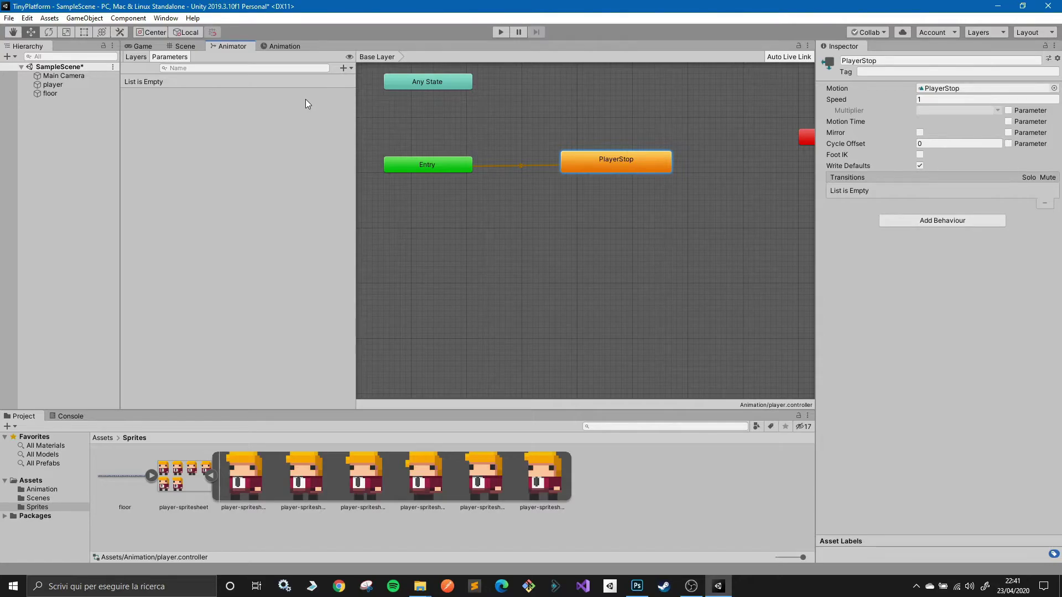
Create a new animation clip named PlayerWalk and save it in Assets/Animation.
click(290, 47)
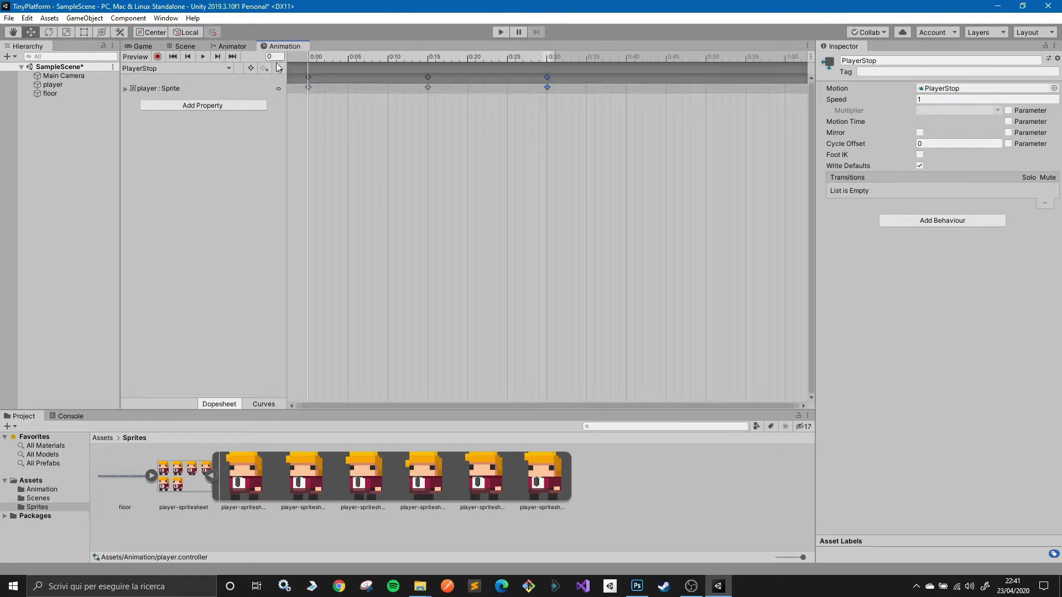
click(227, 68)
click(185, 97)
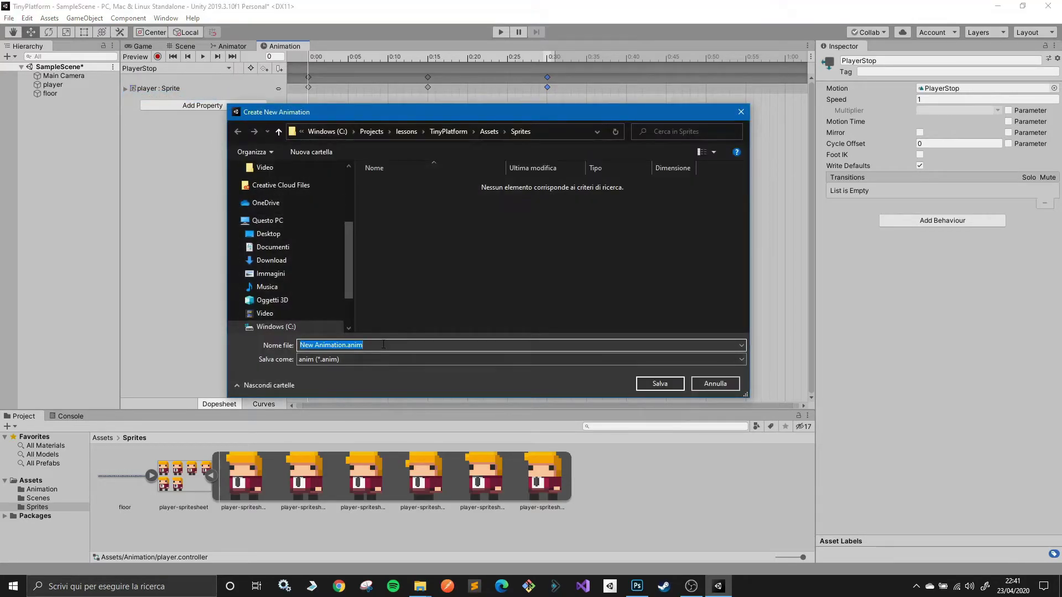
text(PlayerWa)
text(lk)
click(484, 131)
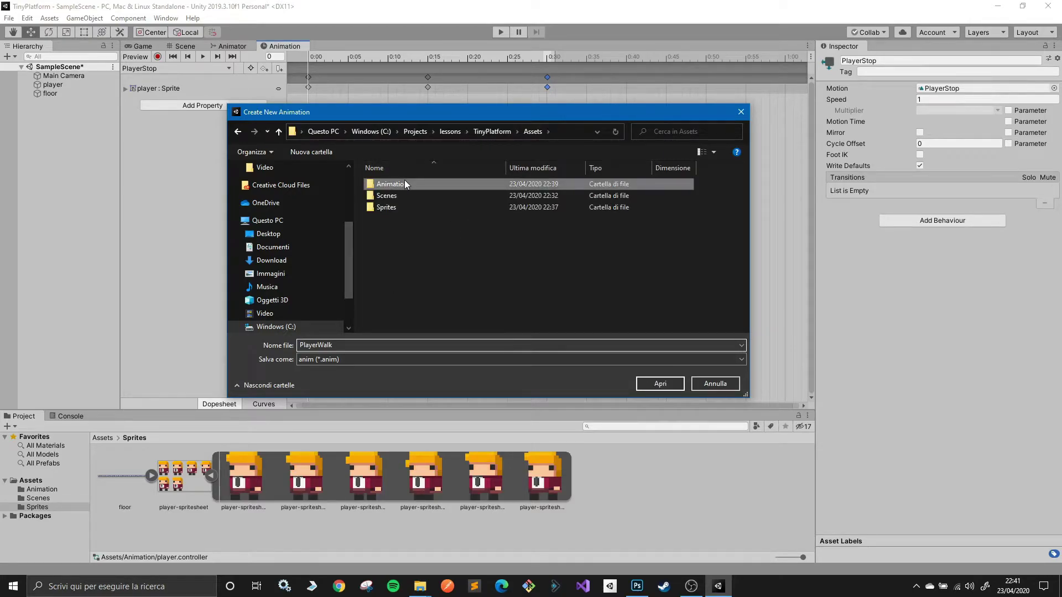
double_click(404, 181)
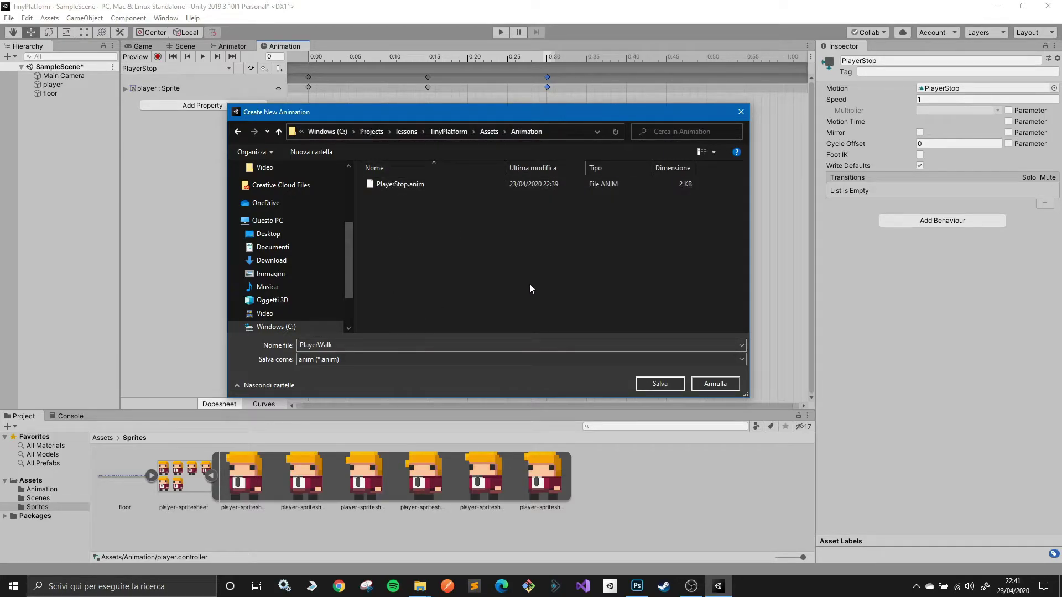
click(658, 384)
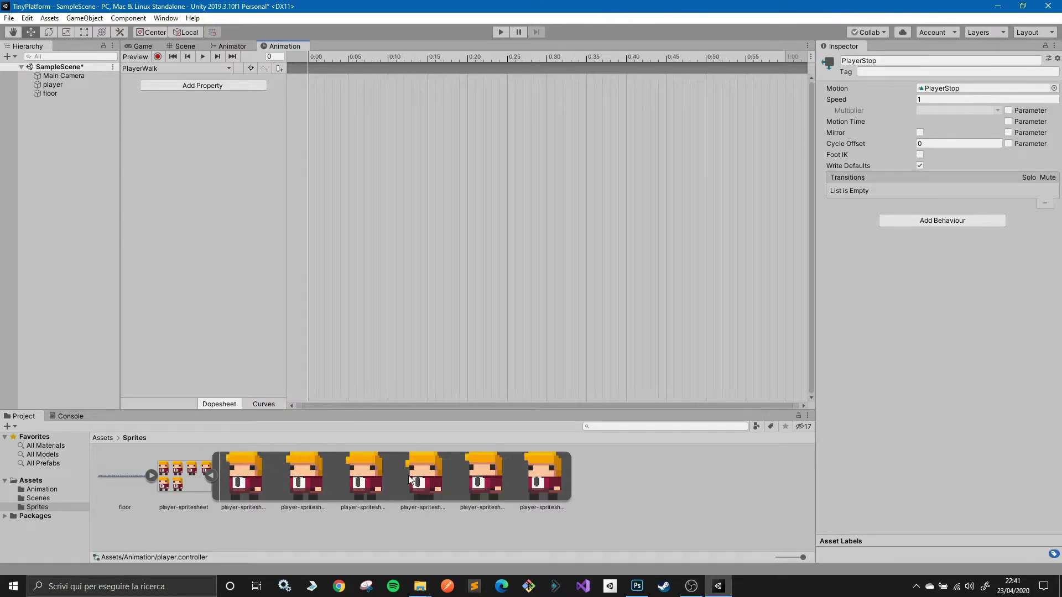
Drag player sprites onto the dopesheet as keyframes at 0:00, 0:10, 0:20, 0:30, 0:40, 0:50 and 1:00.
mouse_move(251, 470)
mouse_down()
mouse_move(332, 113)
mouse_move(309, 87)
mouse_up()
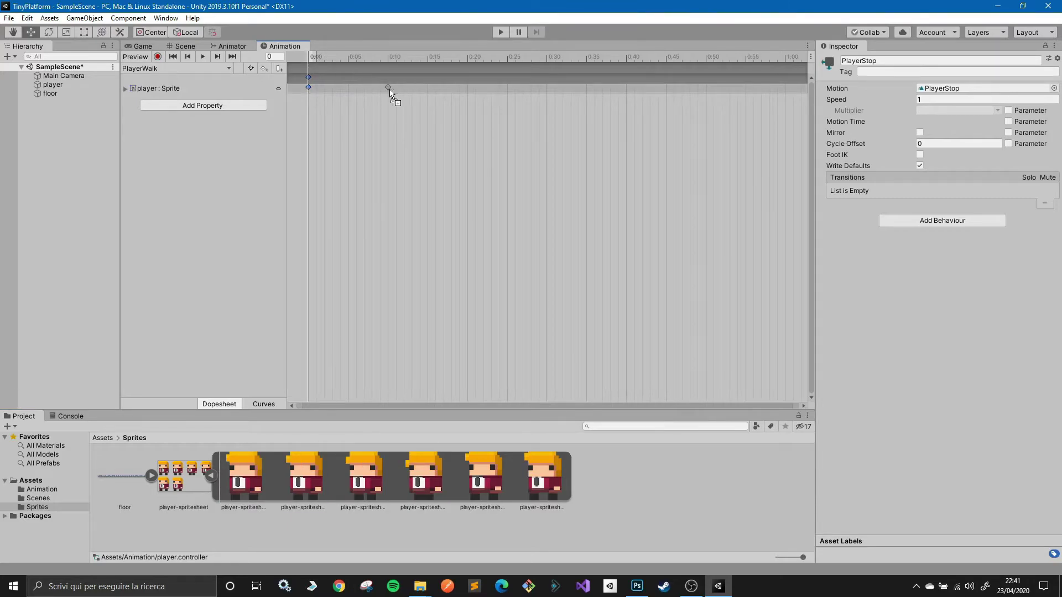
drag(349, 344, 388, 88)
drag(355, 497, 467, 95)
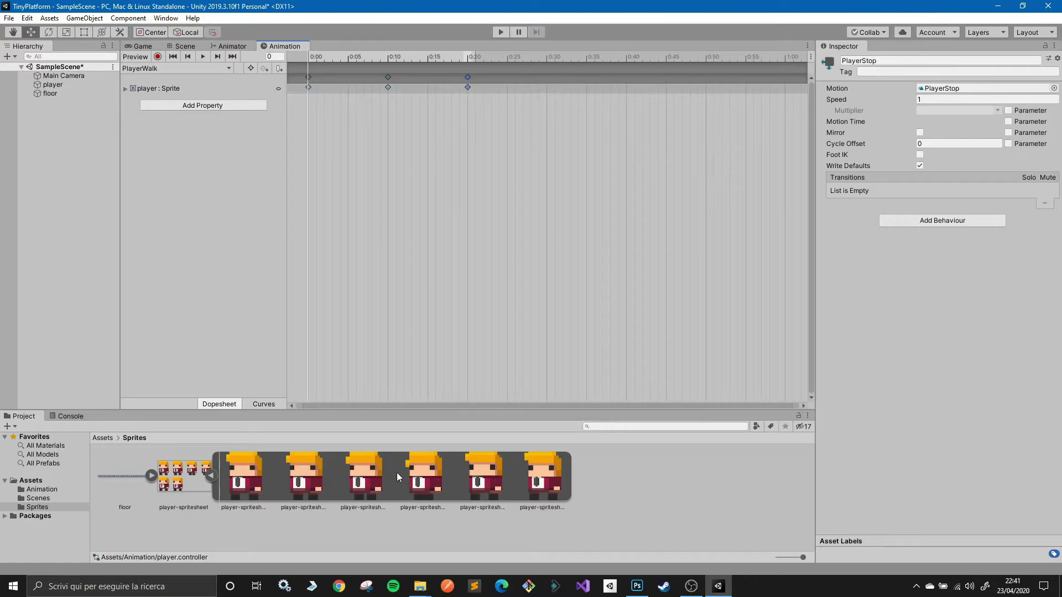
drag(428, 483, 547, 95)
drag(546, 95, 547, 96)
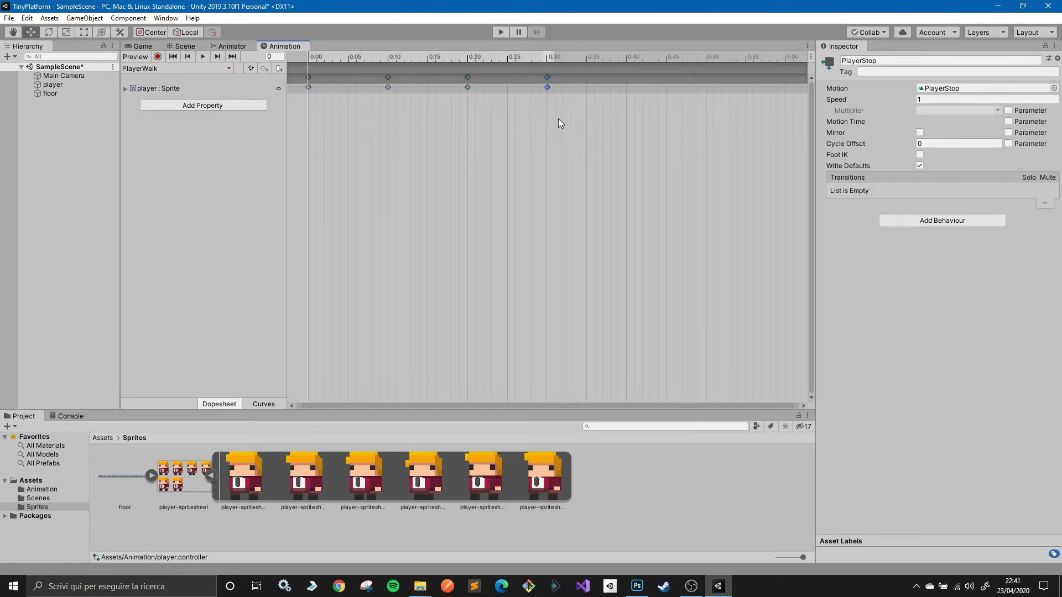
drag(380, 487, 626, 91)
drag(625, 92, 626, 92)
drag(305, 474, 704, 96)
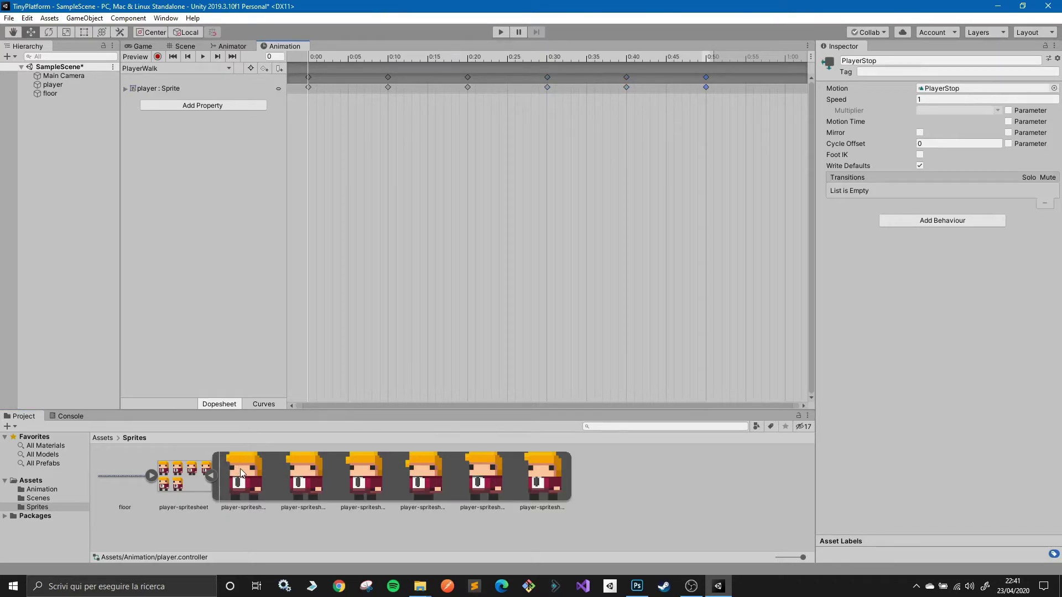
drag(258, 461, 787, 89)
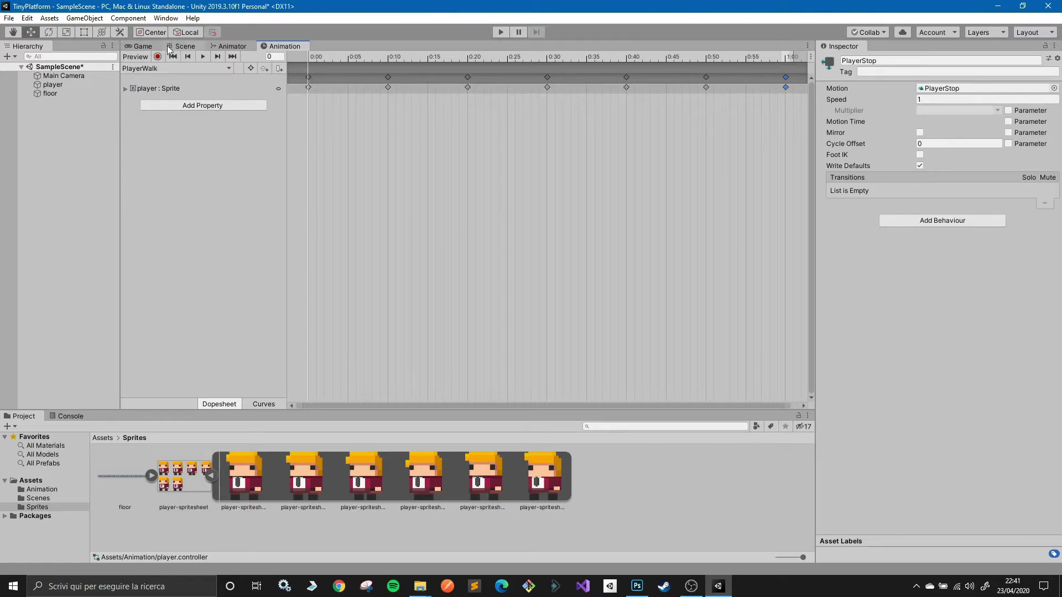
Dock the Game view beside the Animation window, play and stop the walk preview, then redock it.
drag(148, 47, 147, 186)
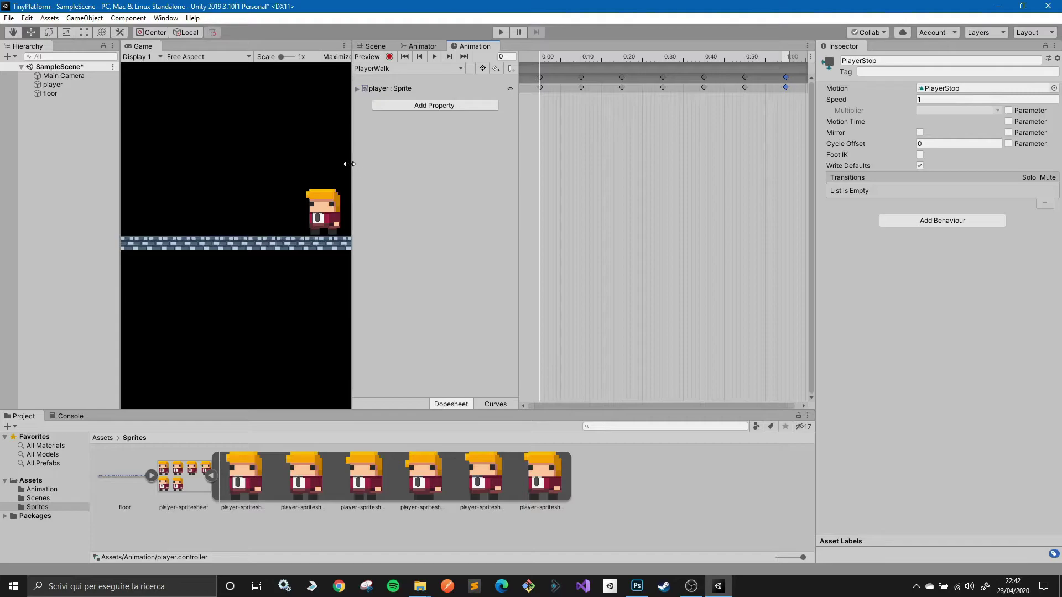
drag(349, 164, 402, 164)
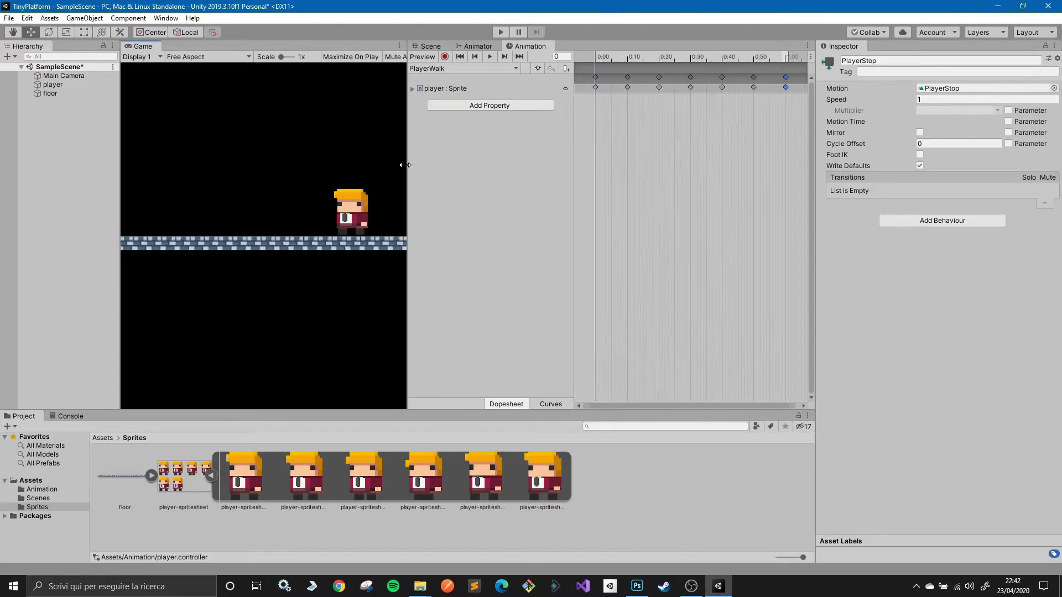
click(485, 57)
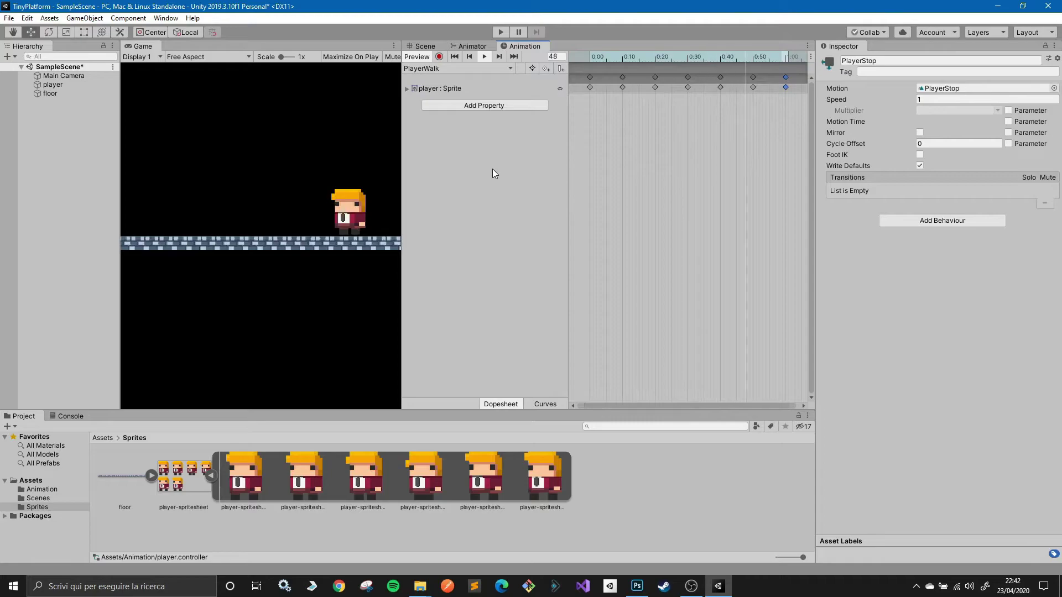
click(484, 56)
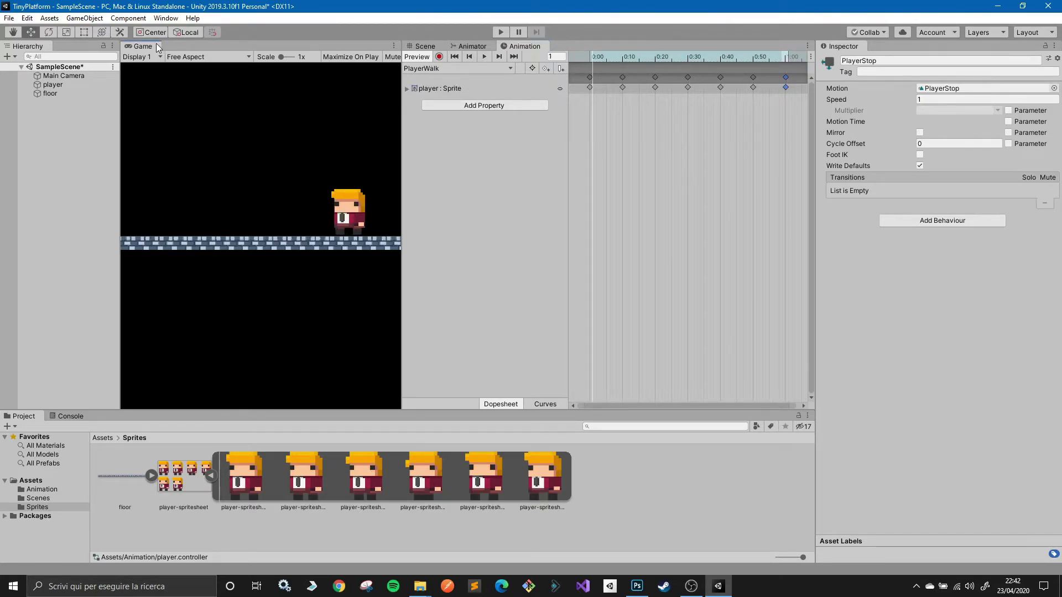
drag(155, 44, 421, 53)
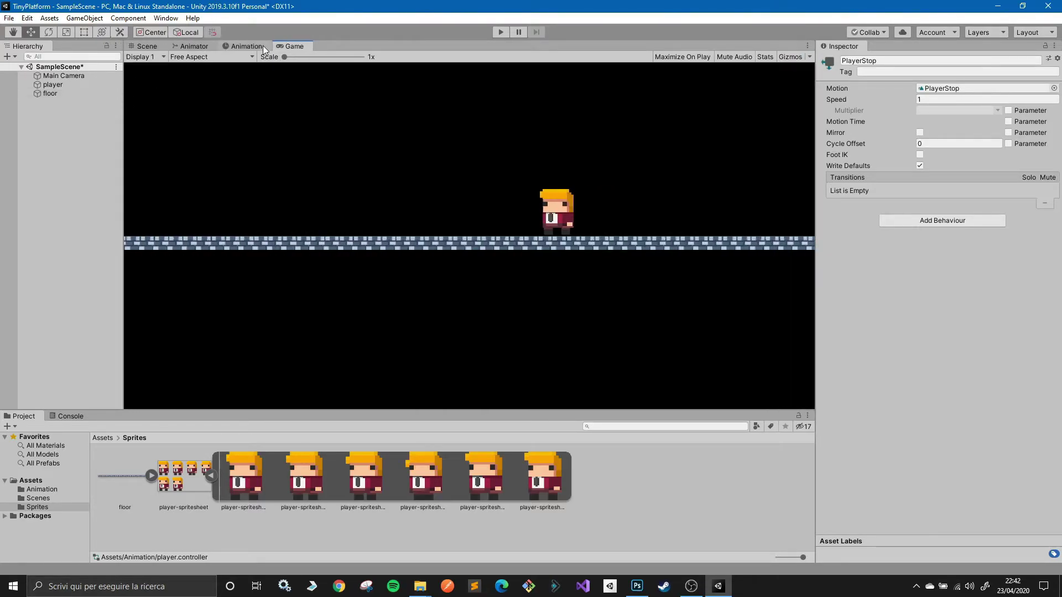
Drag the PlayerWalk keyframes left to 0:05, 0:10, 0:15, 0:20, 0:25 and 0:30.
click(243, 46)
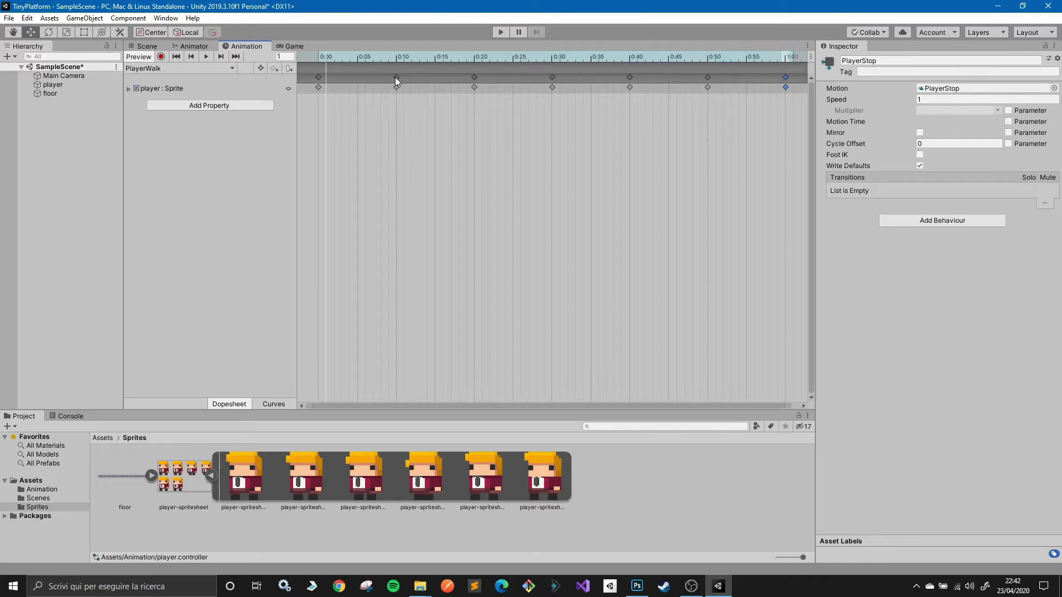
drag(395, 77, 385, 78)
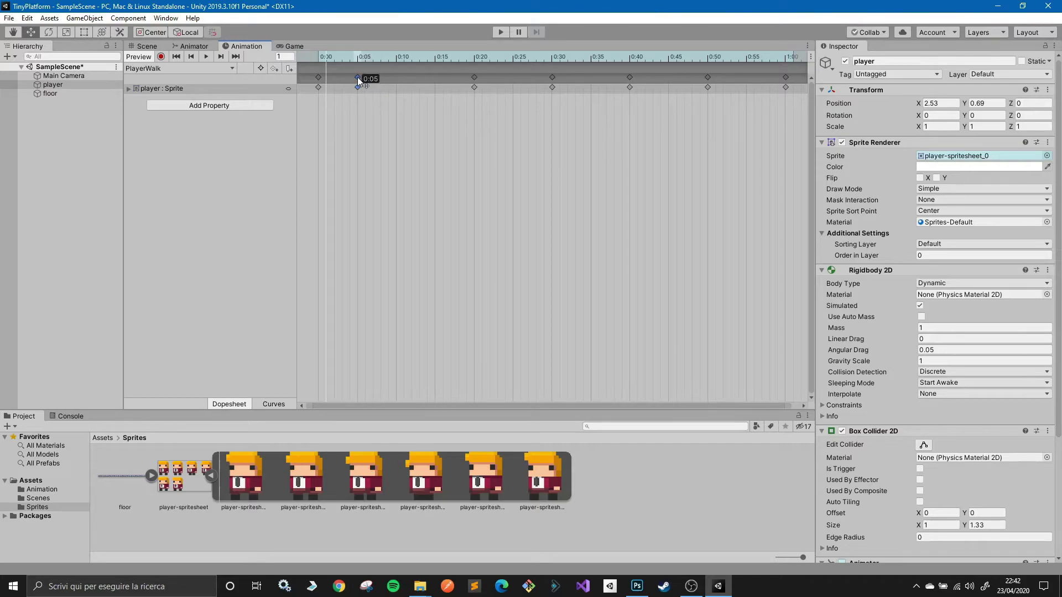
drag(472, 78, 408, 82)
drag(549, 80, 442, 82)
drag(630, 78, 515, 81)
drag(707, 78, 515, 81)
drag(786, 78, 552, 83)
Dock the Scene view beside the Animation window and play the PlayerWalk preview.
click(155, 46)
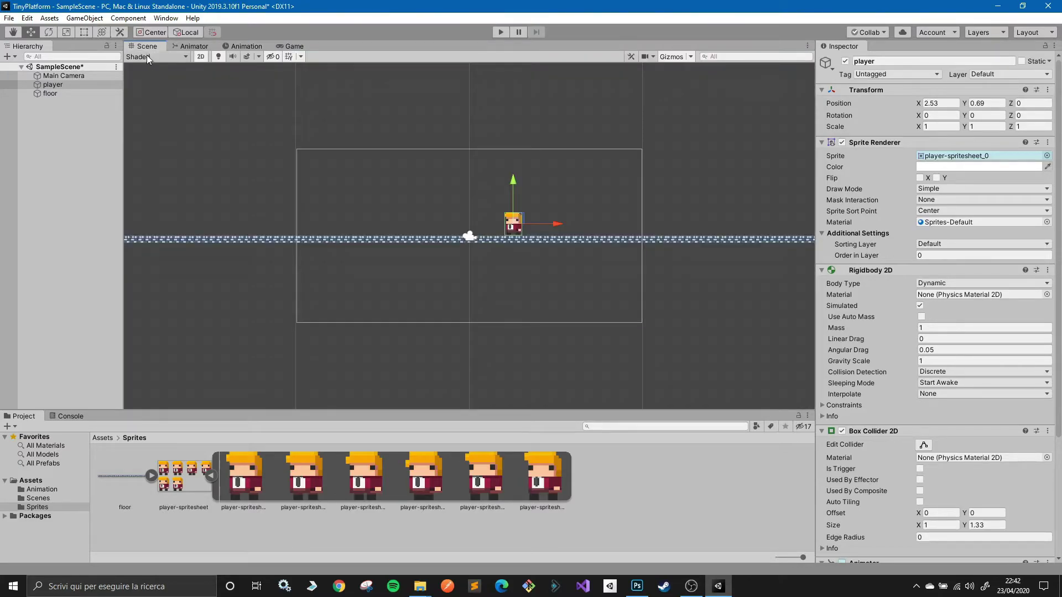
drag(147, 55, 143, 121)
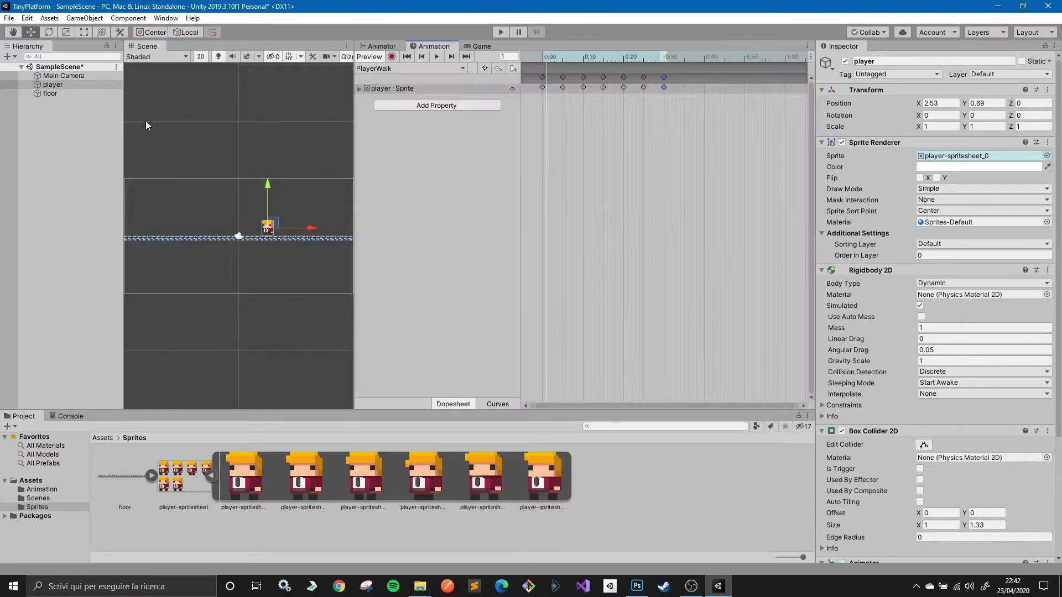
click(437, 57)
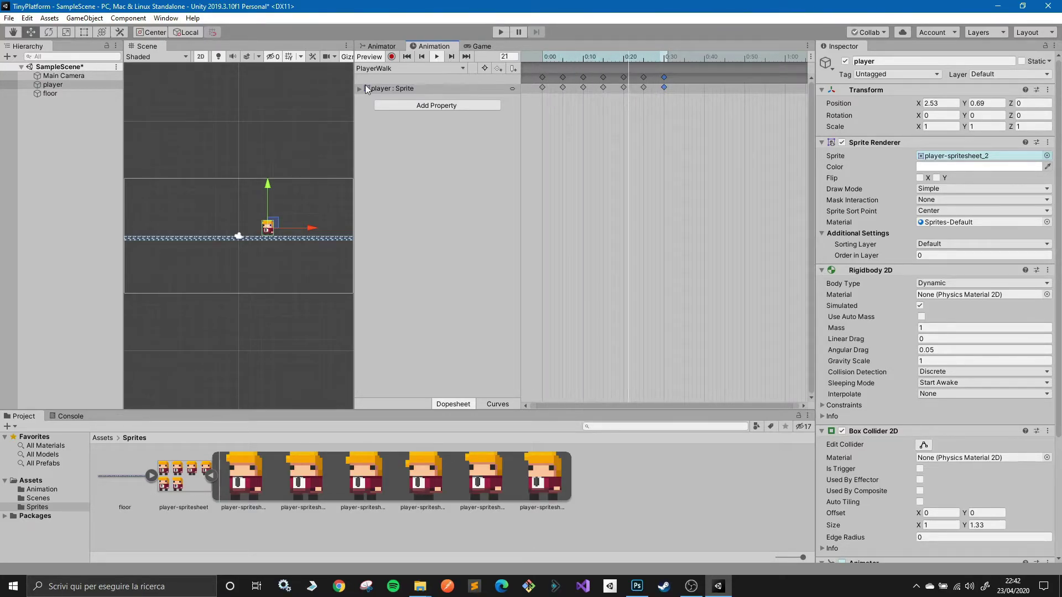
Return the Scene view to the main tab group and narrow the Hierarchy panel.
drag(354, 236, 642, 236)
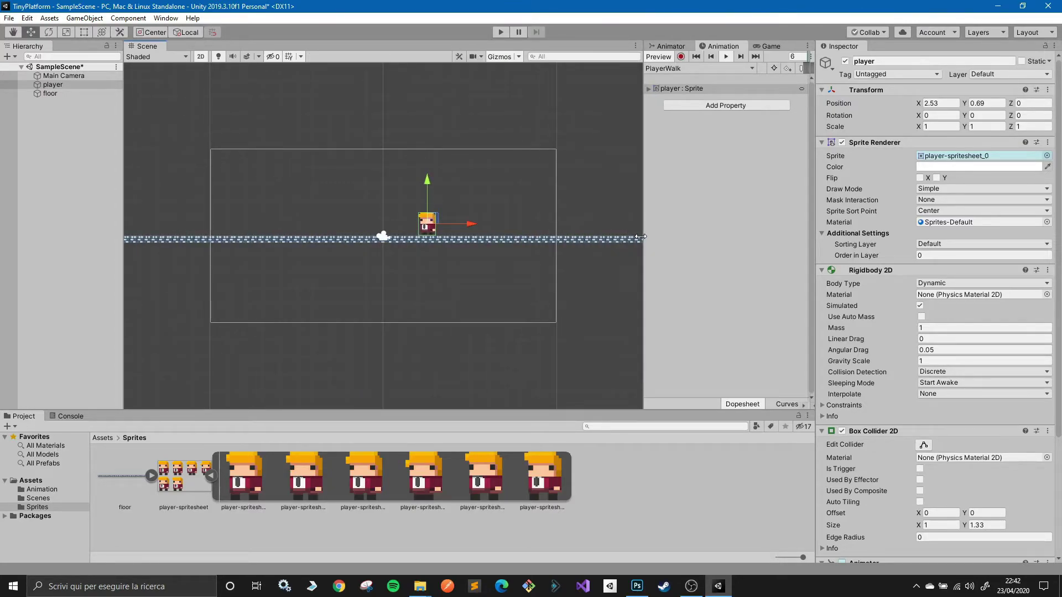
drag(642, 202, 444, 204)
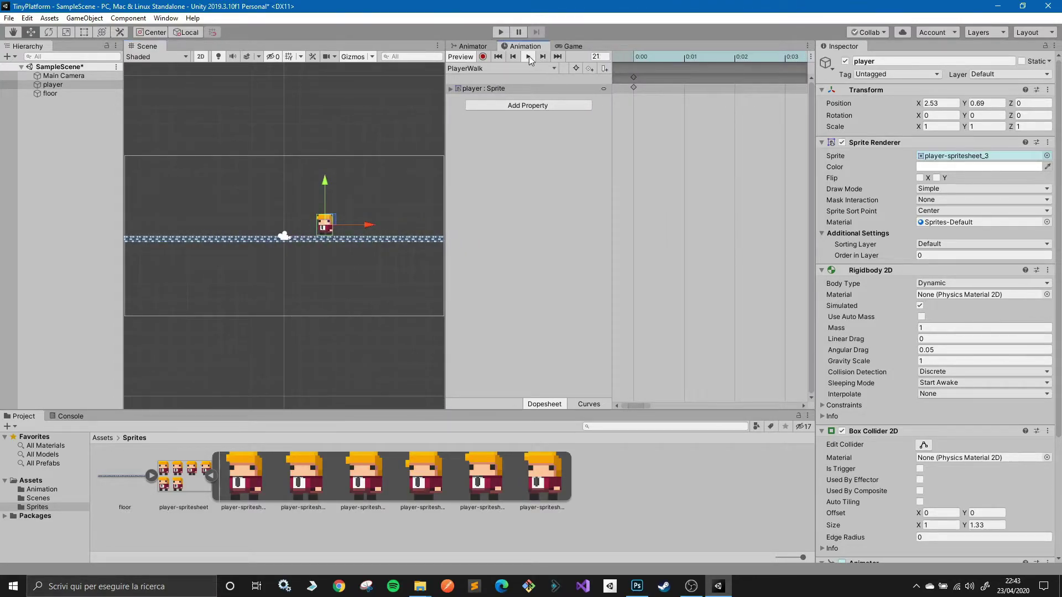
mouse_move(147, 47)
mouse_down()
mouse_move(371, 55)
mouse_move(455, 46)
mouse_up()
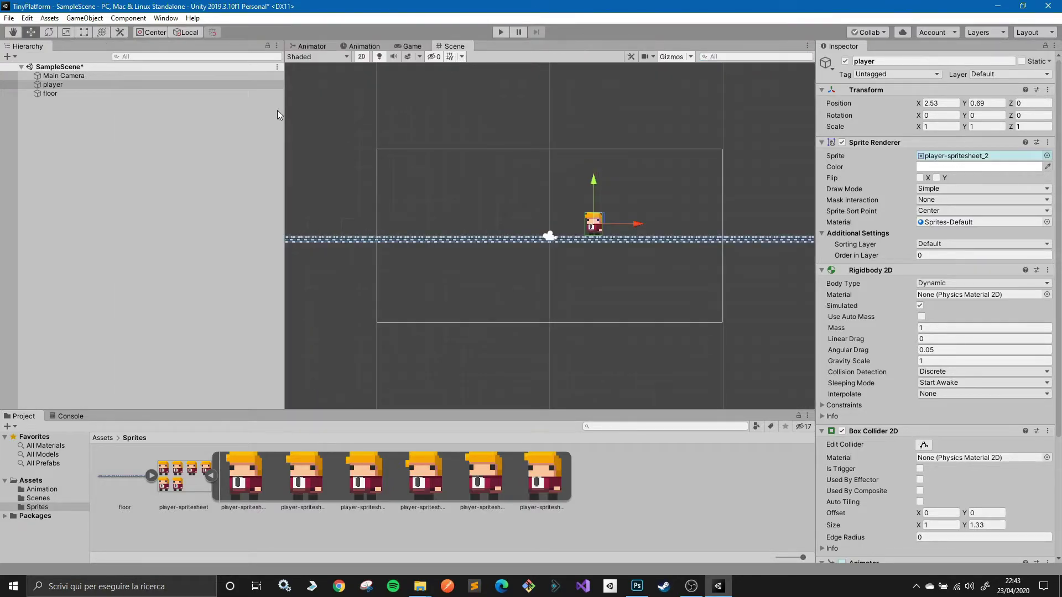
drag(285, 108, 134, 111)
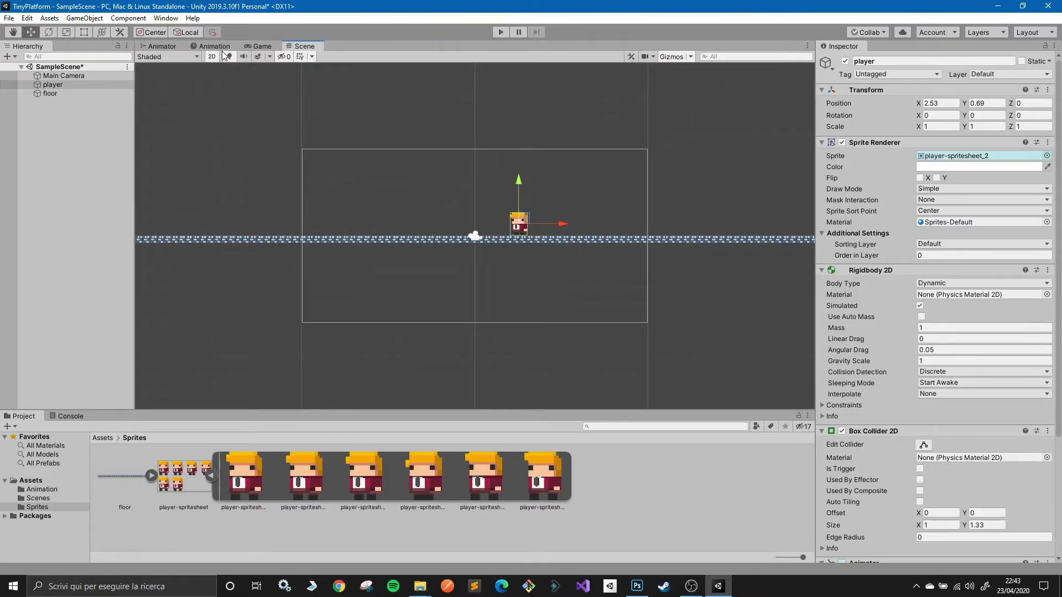
In the Animator, drag PlayerWalk under PlayerStop and add an Int parameter named PlayerStatus.
click(159, 46)
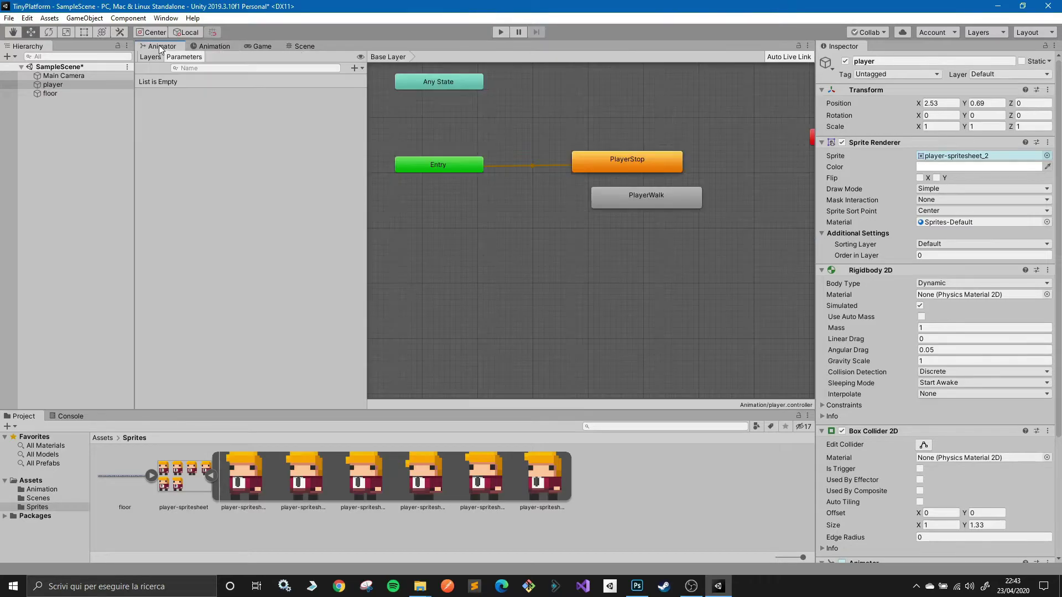
drag(617, 205, 607, 240)
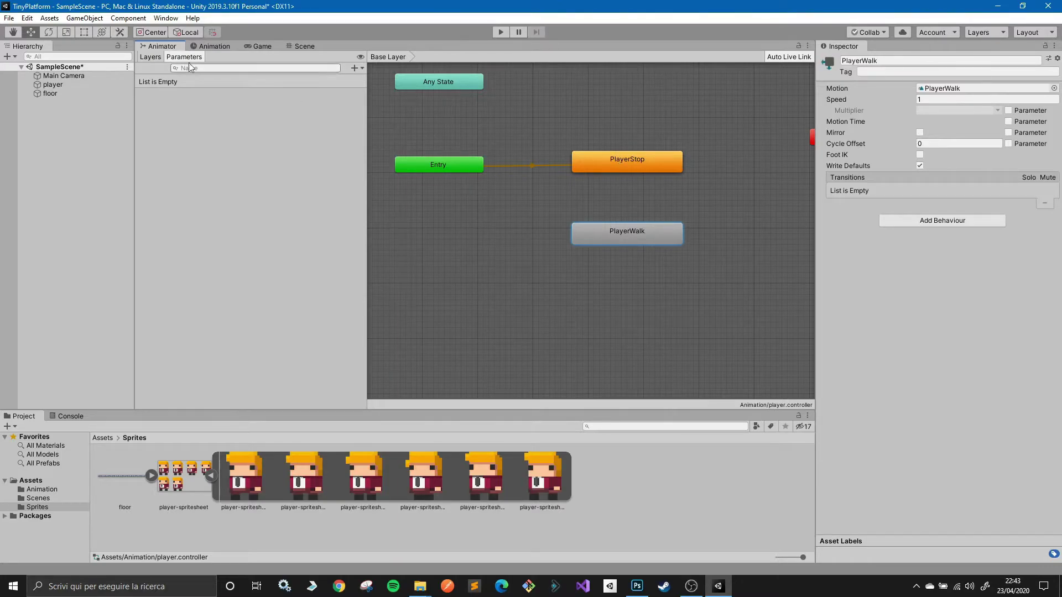
click(354, 67)
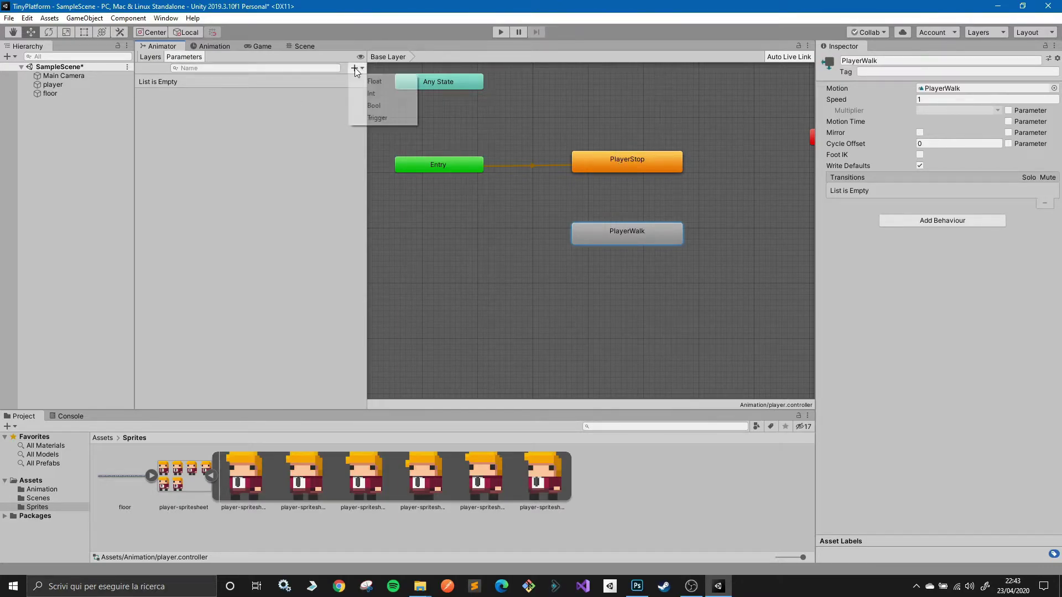
click(388, 92)
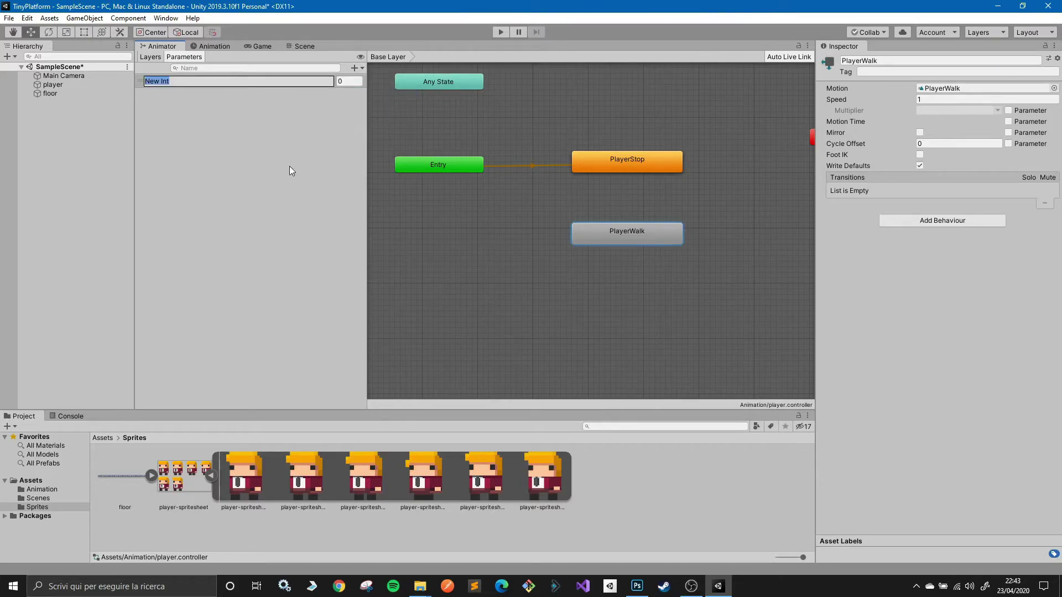
text(PlayerStatu)
text(s)
key(Return)
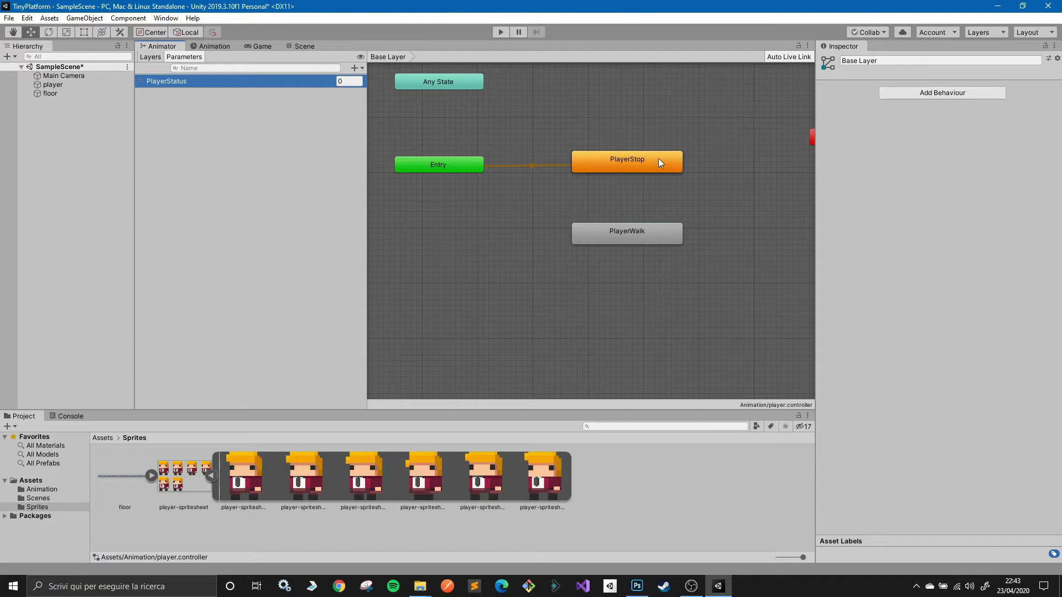
Make a PlayerStop → PlayerWalk transition with Has Exit Time and Fixed Duration turned off.
right_click(609, 165)
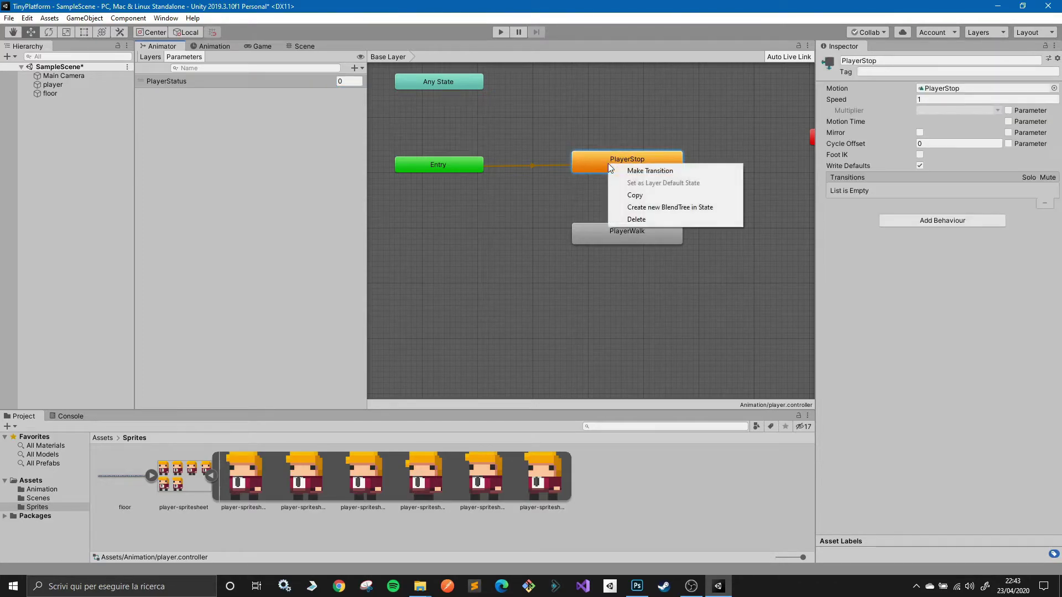
click(629, 172)
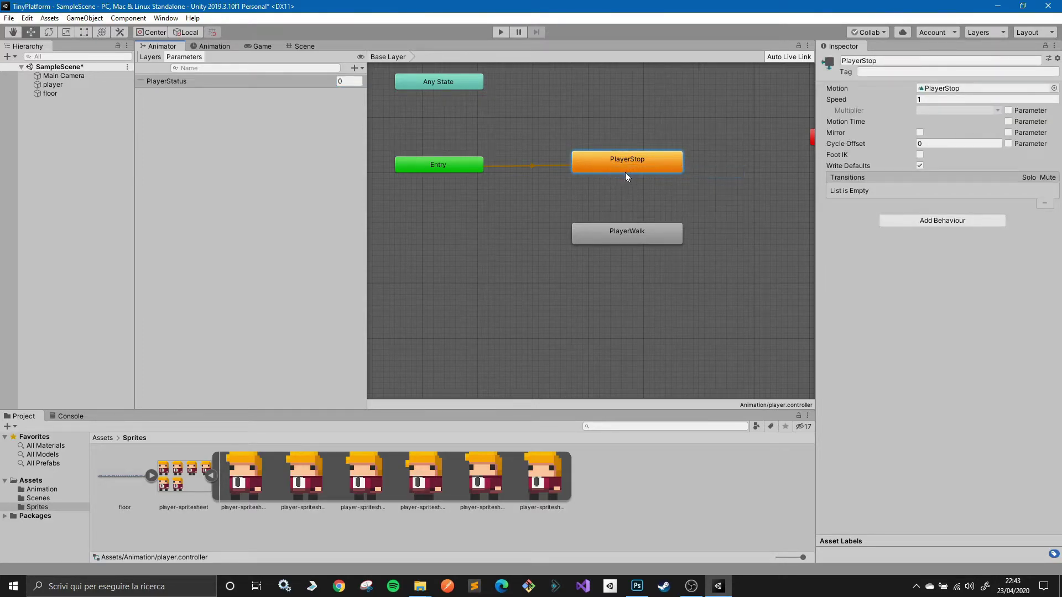
click(619, 238)
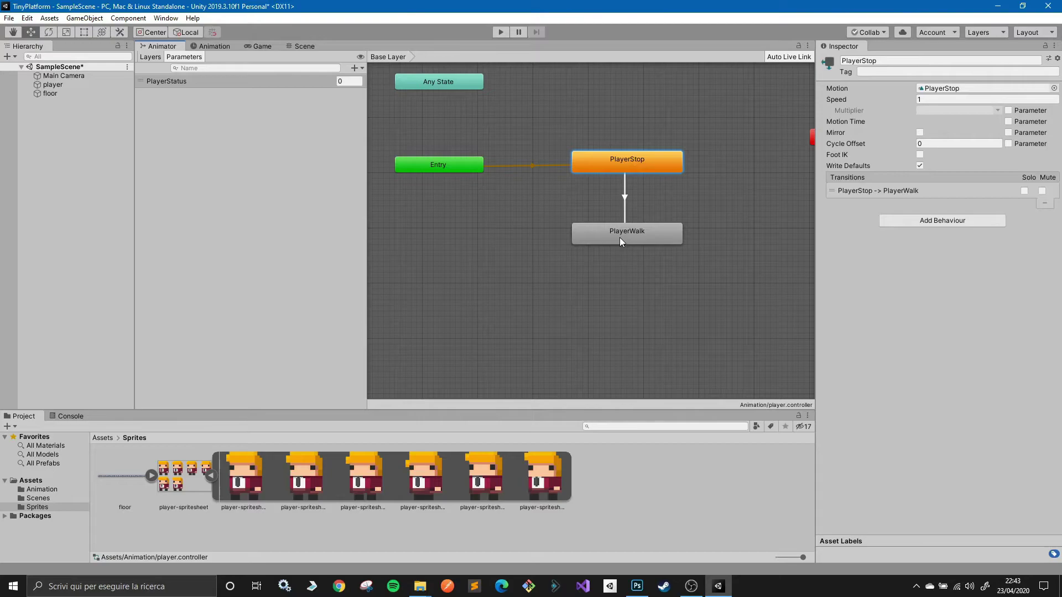
click(625, 191)
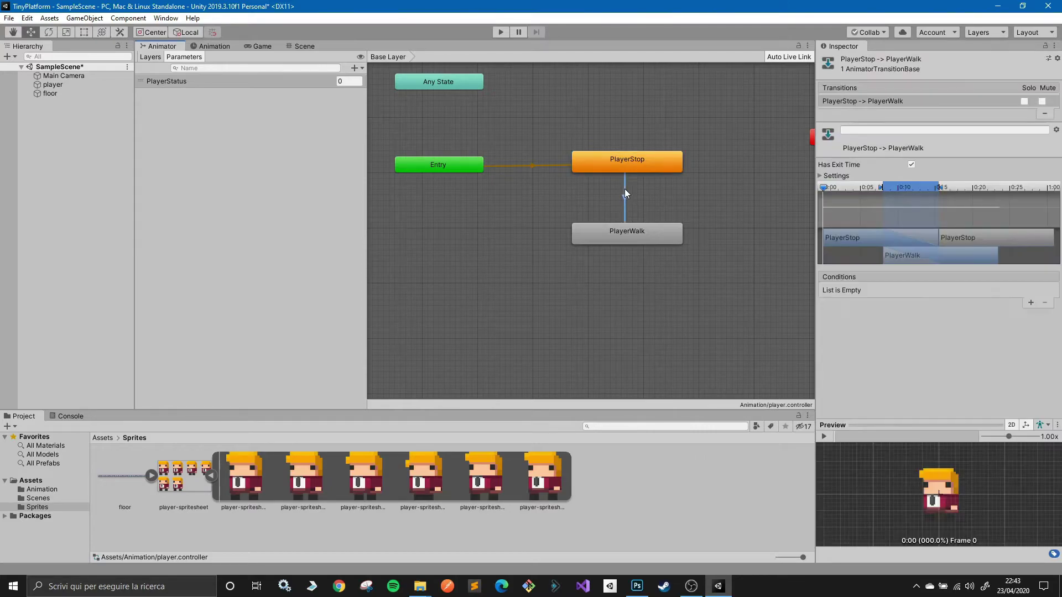
click(821, 176)
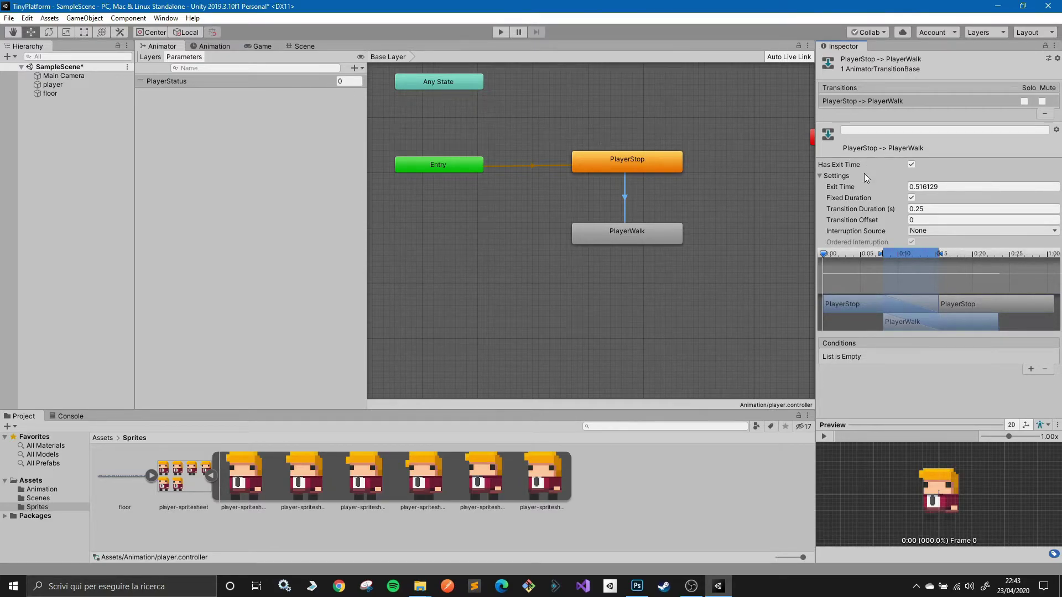
click(911, 165)
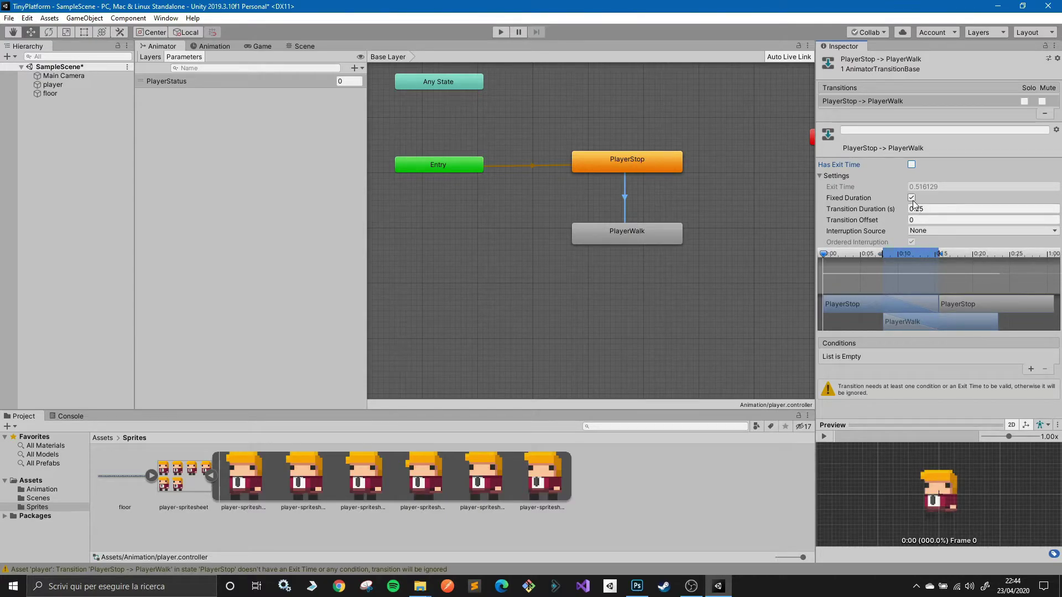
click(912, 198)
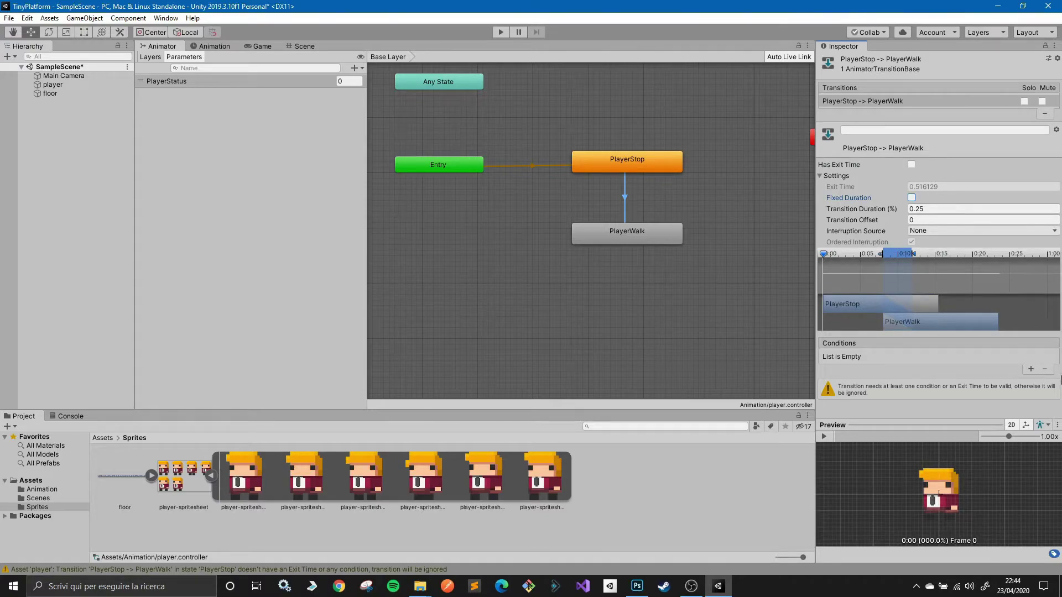
Give that transition the condition PlayerStatus Equals 1.
click(1030, 369)
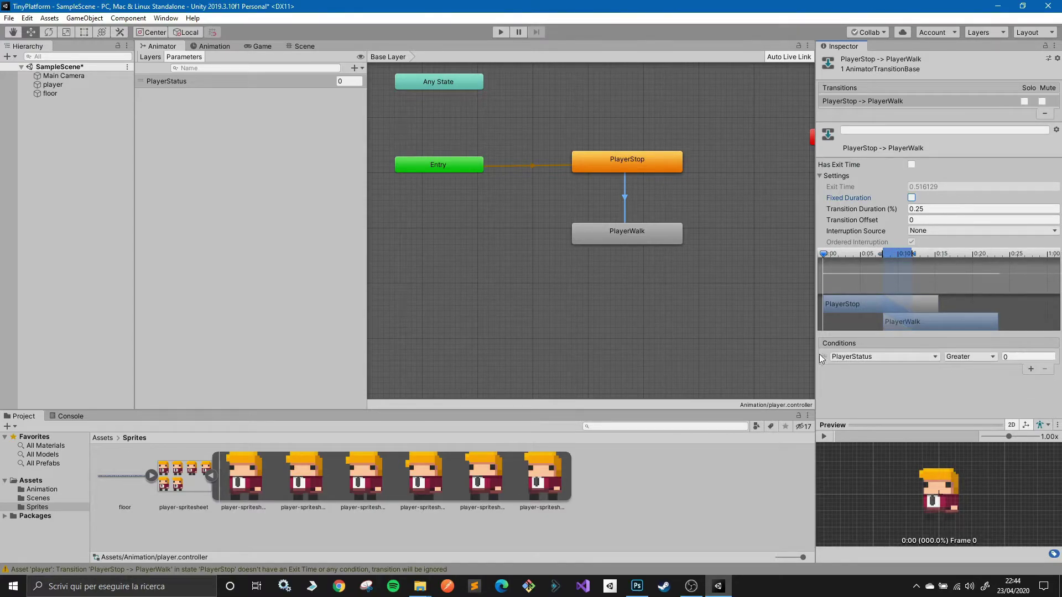
click(954, 359)
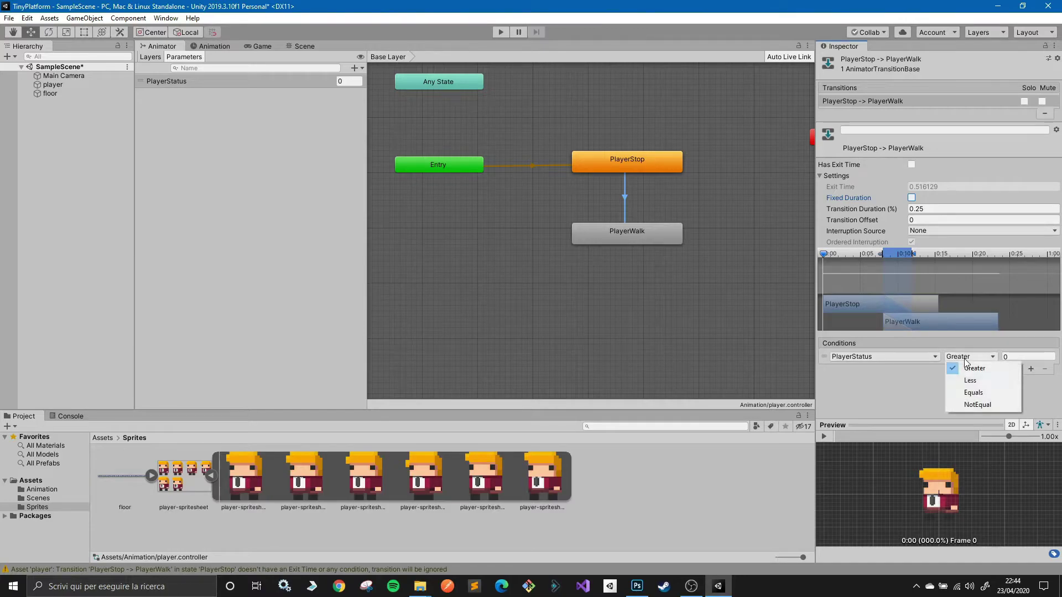
click(987, 393)
click(1015, 357)
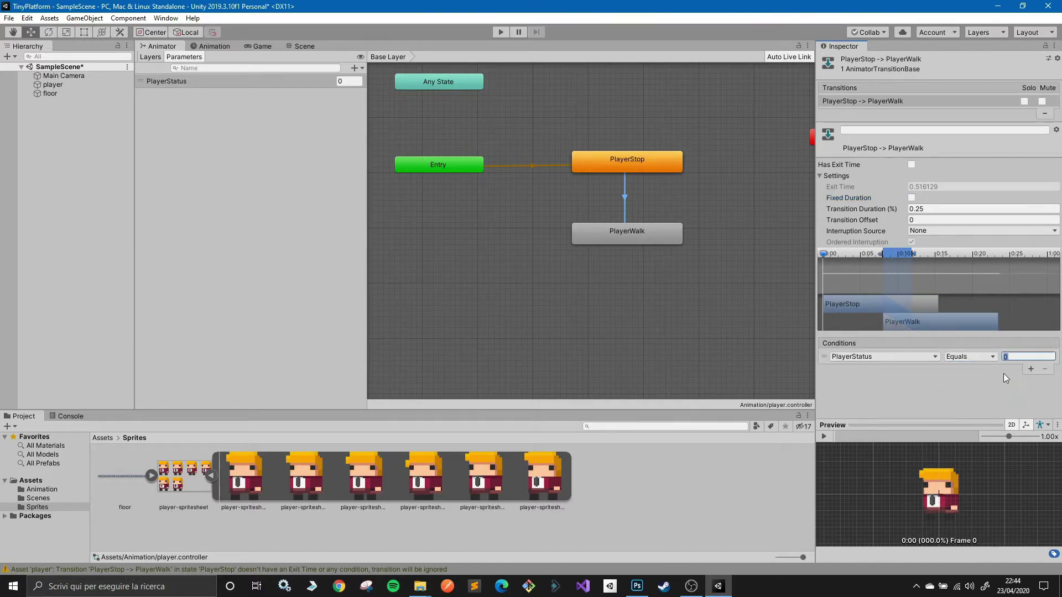
text(1)
click(988, 393)
click(653, 236)
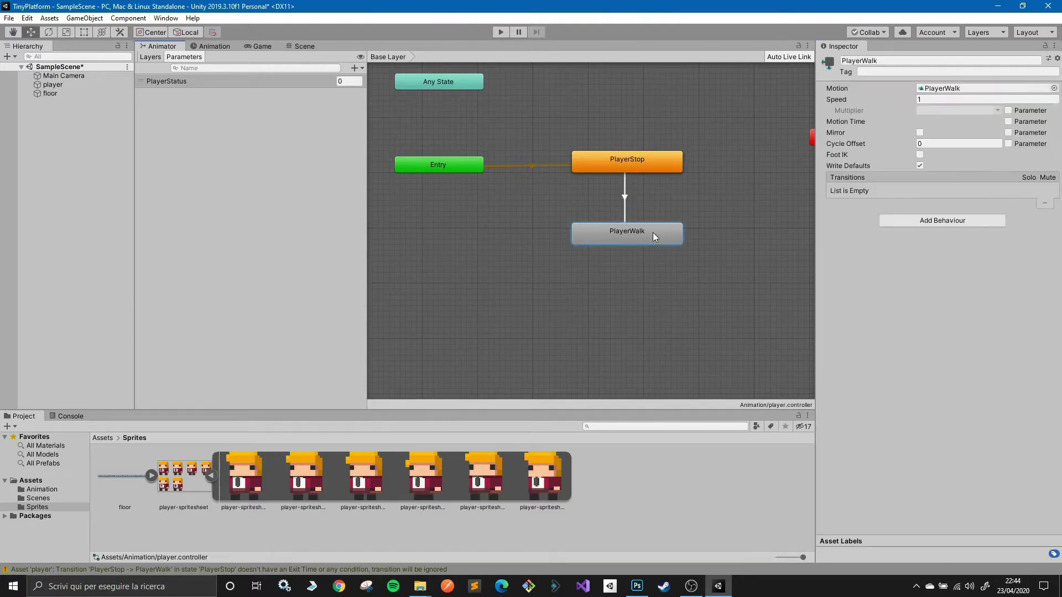
Make a PlayerWalk → PlayerStop transition with Has Exit Time and Fixed Duration turned off.
right_click(653, 228)
click(672, 233)
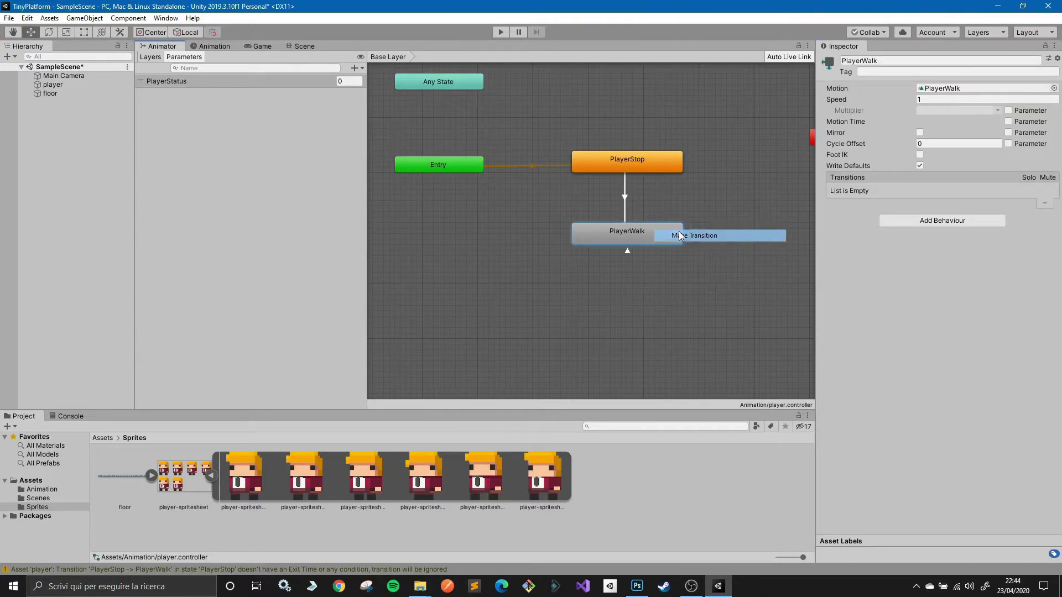
click(648, 156)
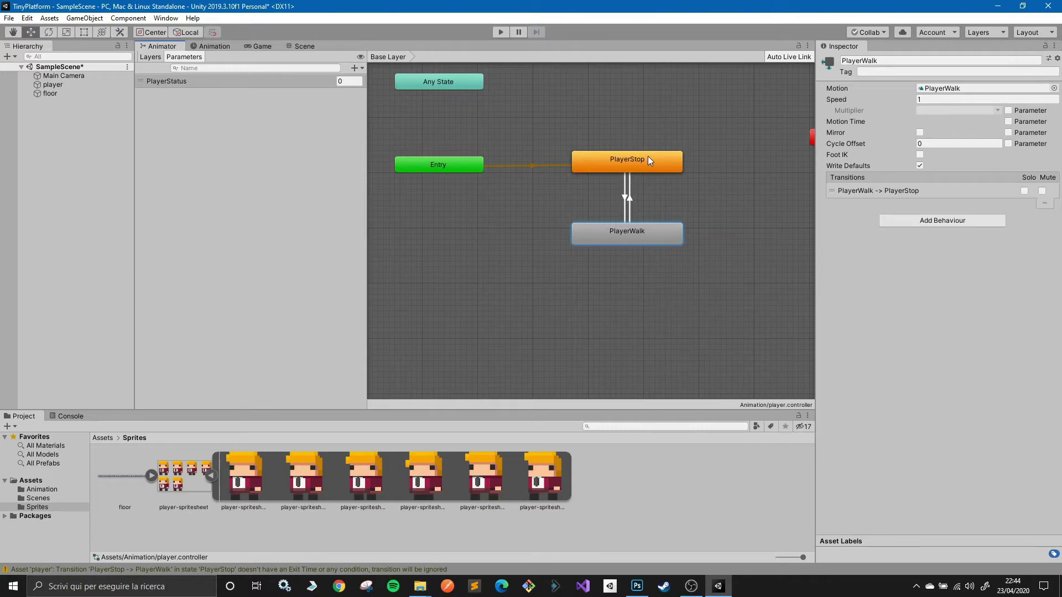
click(629, 181)
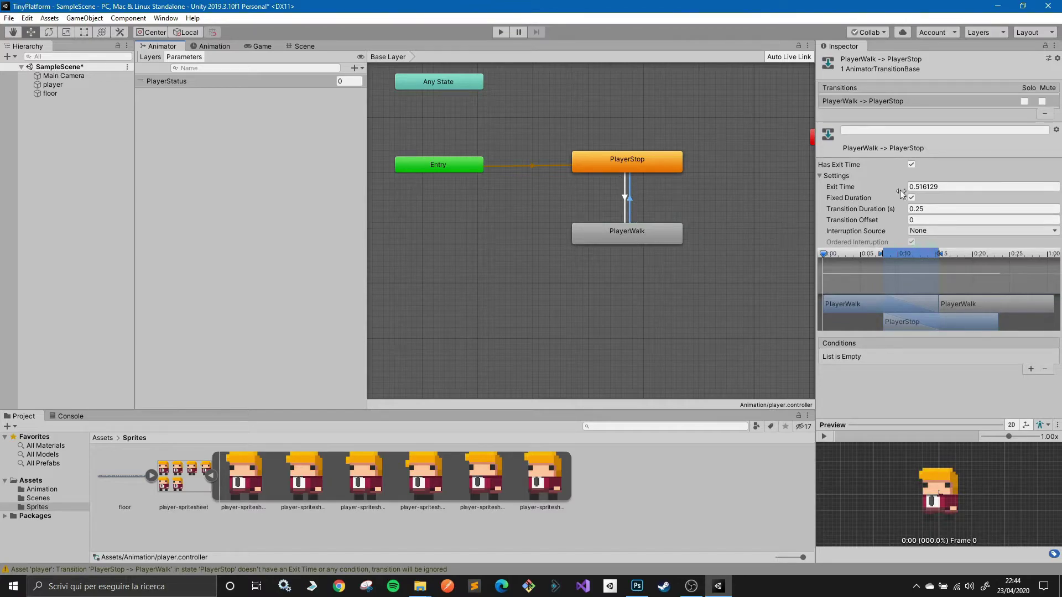
click(911, 165)
click(912, 198)
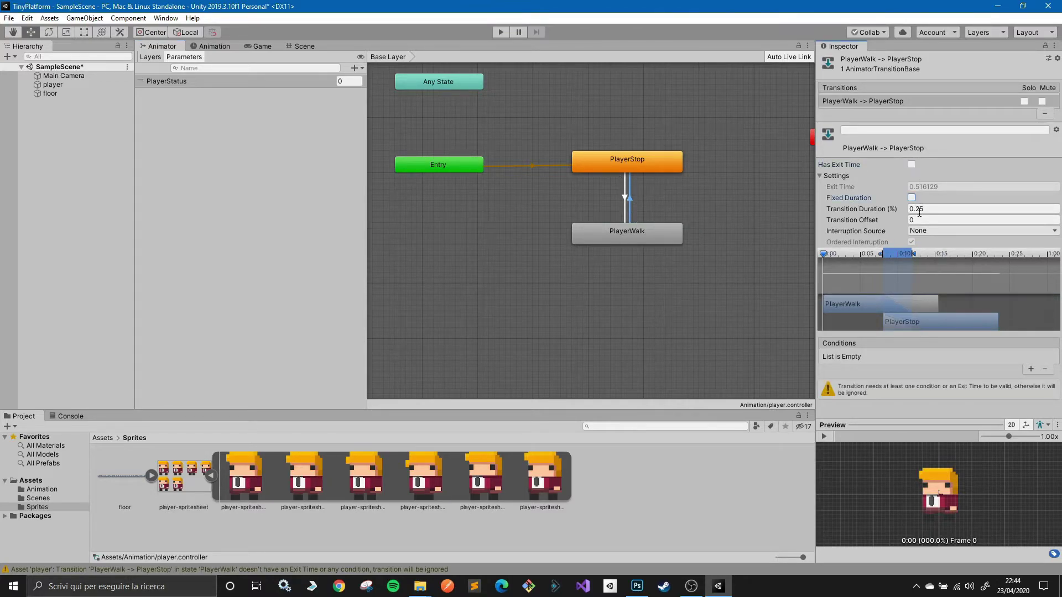
Add the condition PlayerStatus Equals 0 and nudge the PlayerWalk state slightly lower.
click(1033, 368)
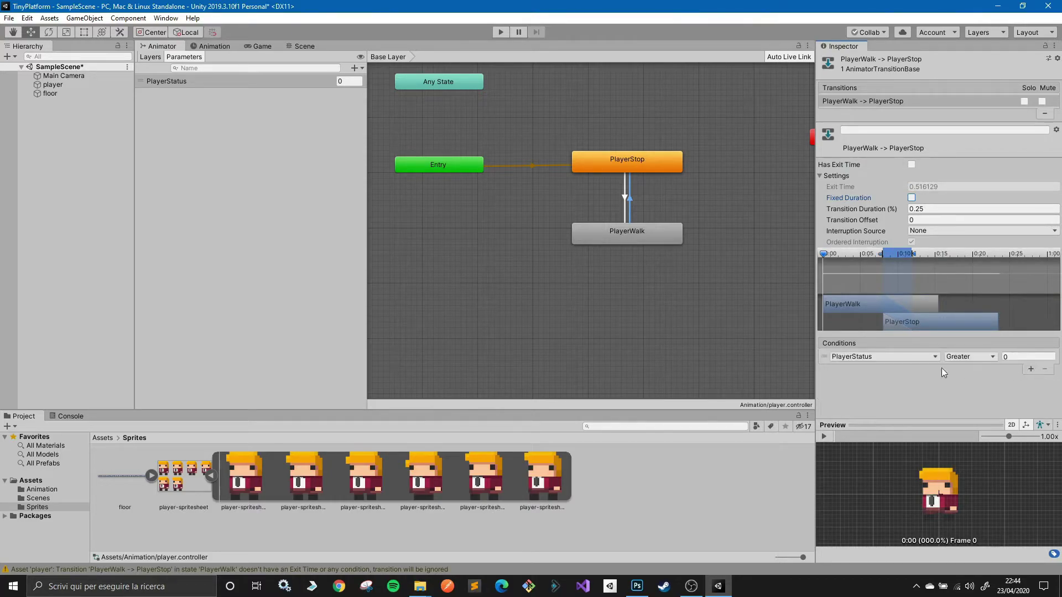
click(988, 358)
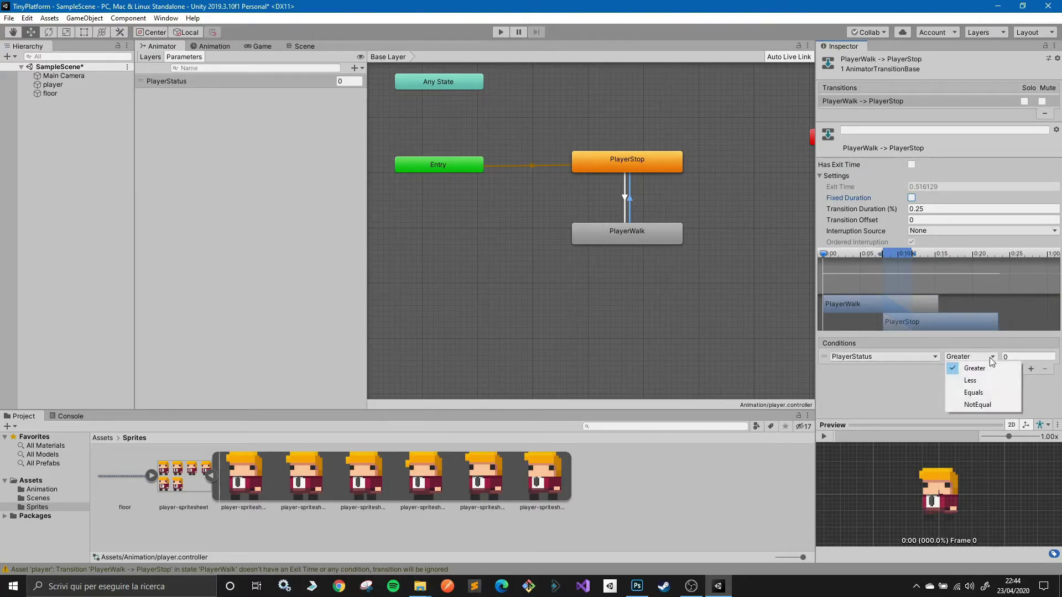
click(990, 394)
click(622, 246)
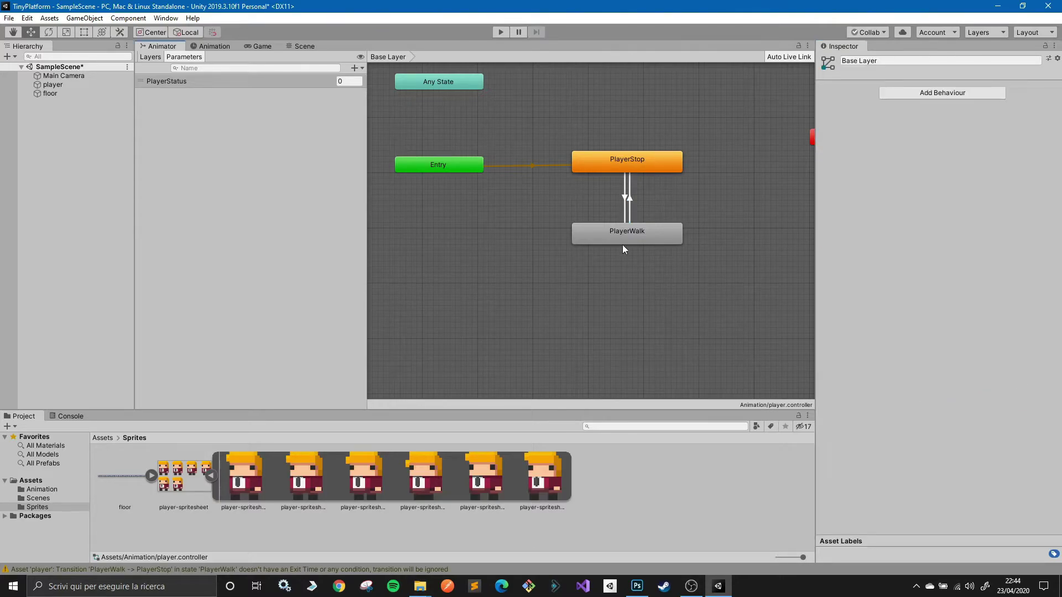
drag(628, 239, 628, 245)
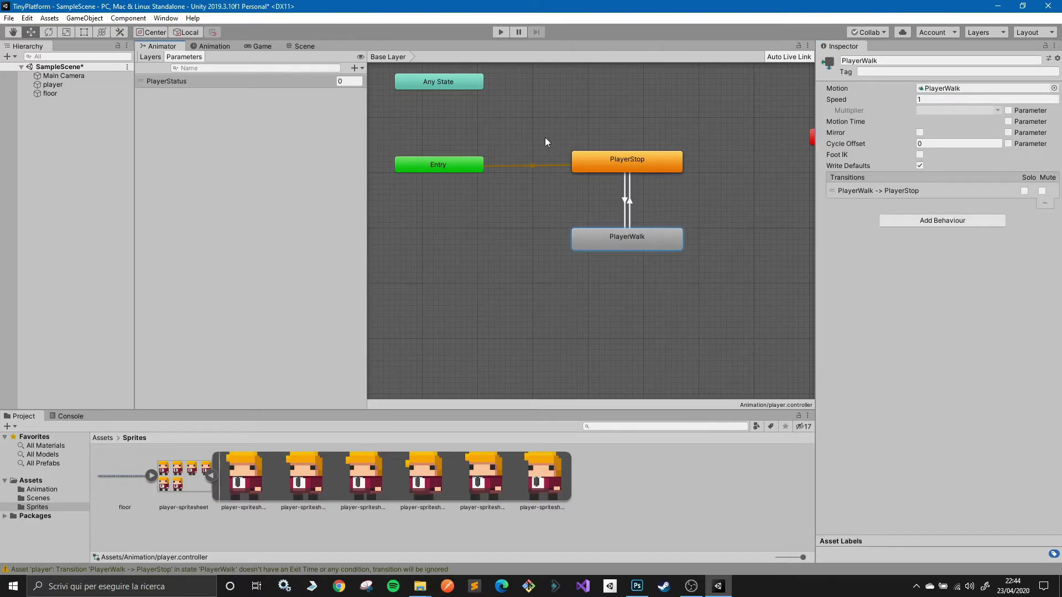
Play-test the scene briefly, stop it, and select the floor in the Hierarchy.
click(501, 32)
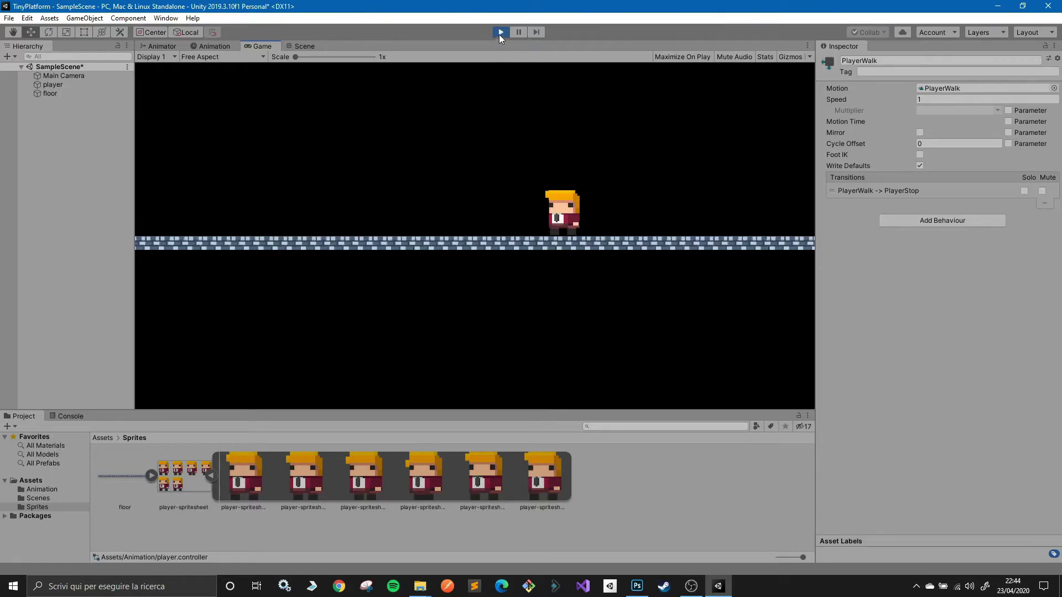
click(499, 34)
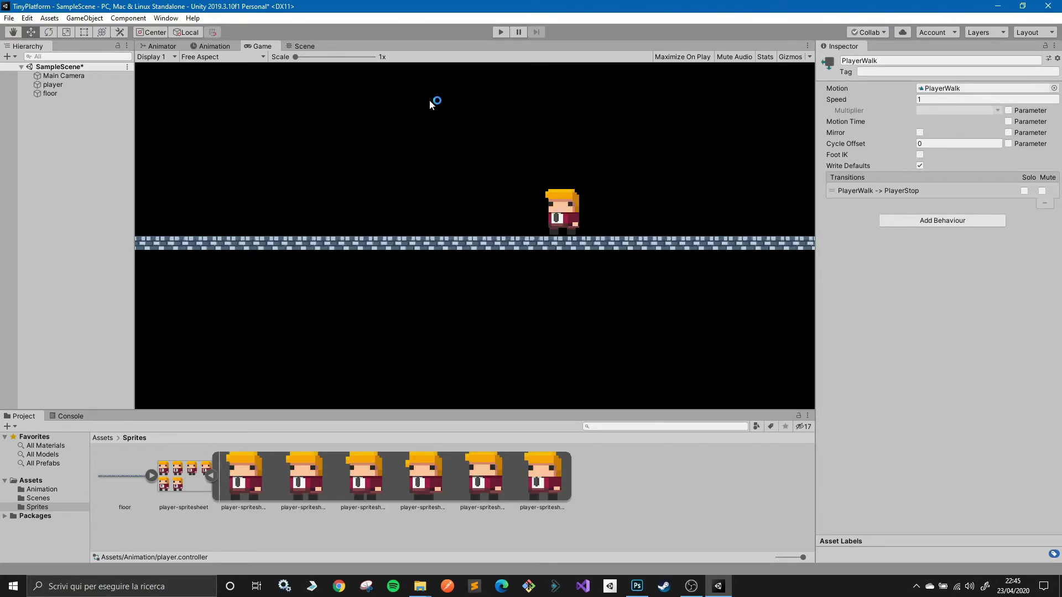
click(93, 94)
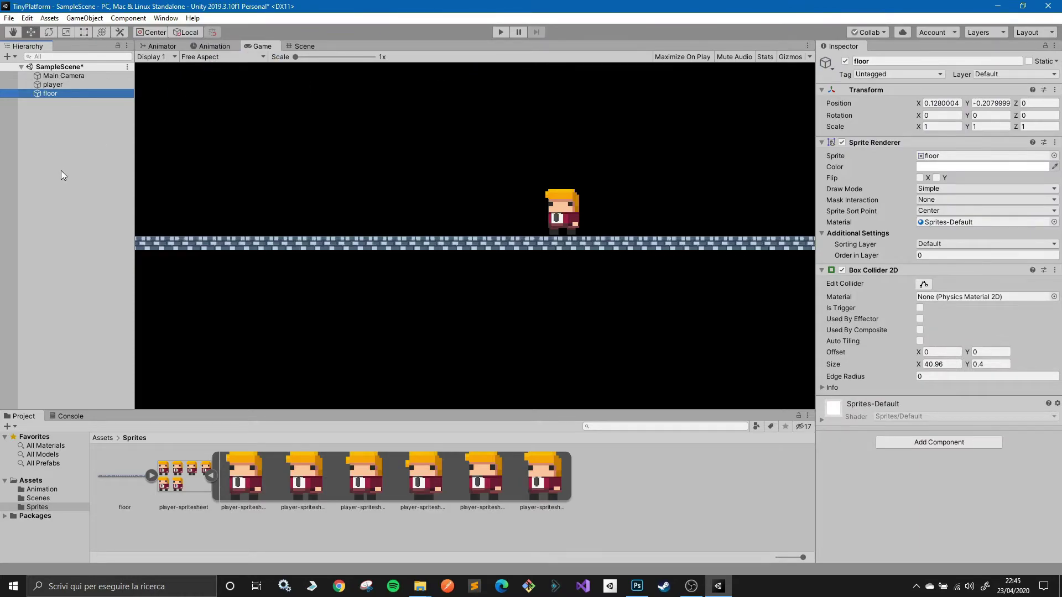
Select the player and collapse its Box Collider 2D, Sprite Renderer and Rigidbody 2D components.
click(61, 84)
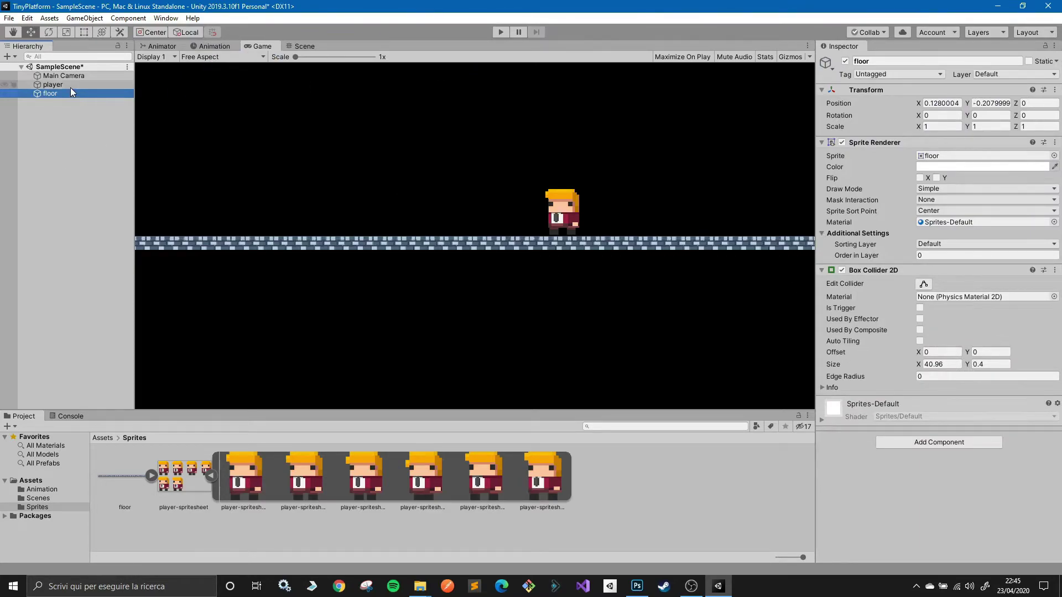
scroll(953, 437, down, 5)
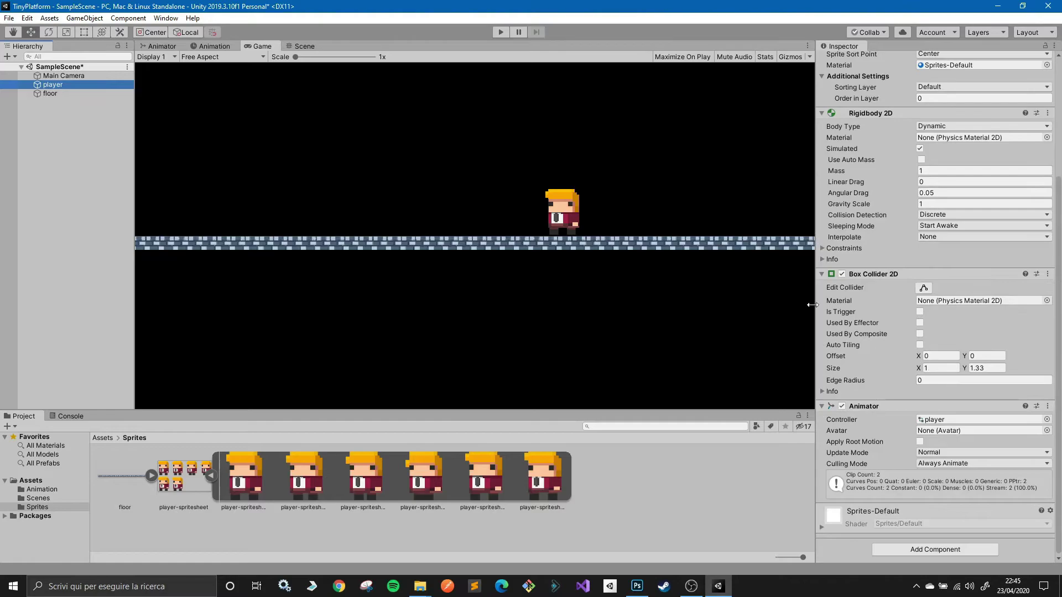
click(824, 277)
click(824, 277)
click(822, 142)
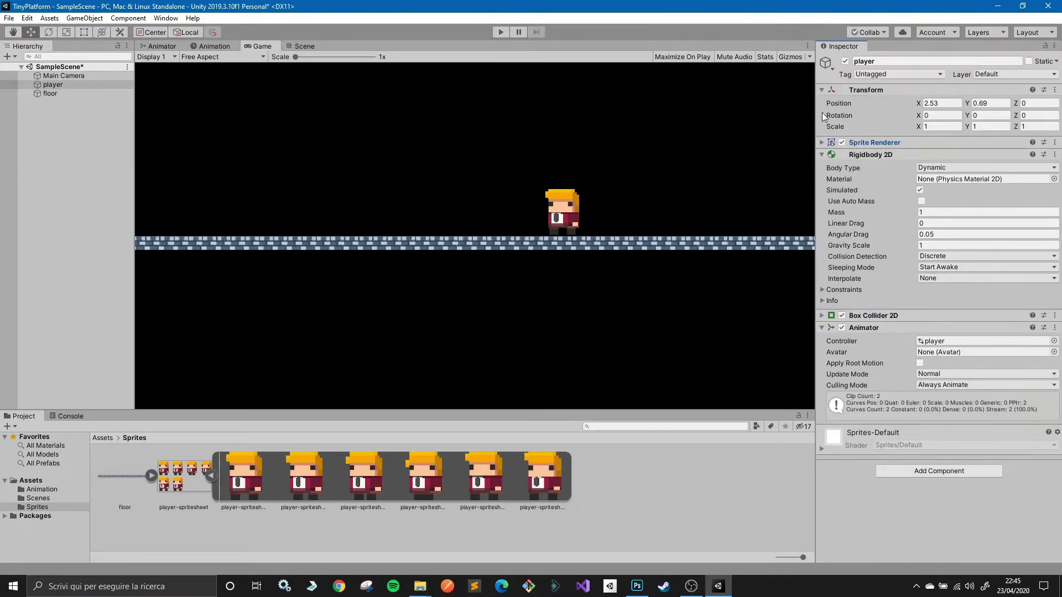
click(822, 155)
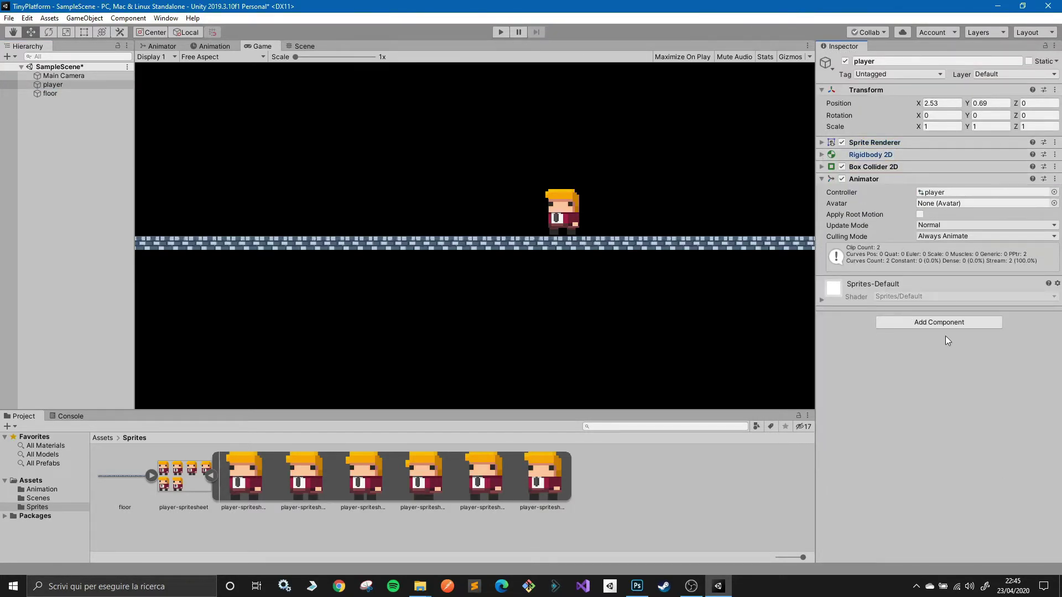
Add a new script component named PlayeLogic to the player and show the Assets folder.
click(927, 326)
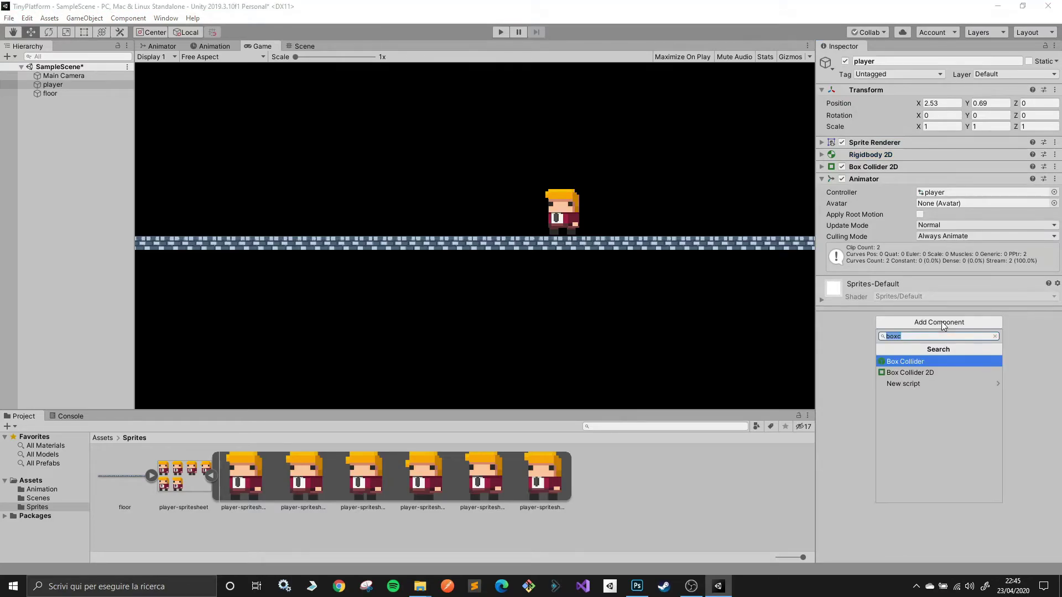
click(927, 384)
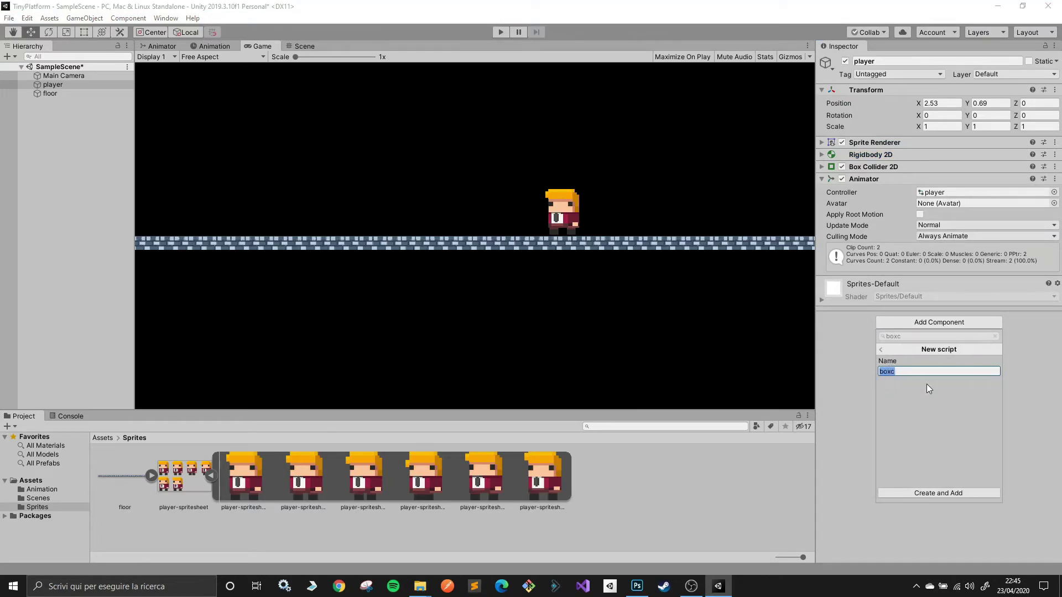
text(PlayeLogi)
click(947, 494)
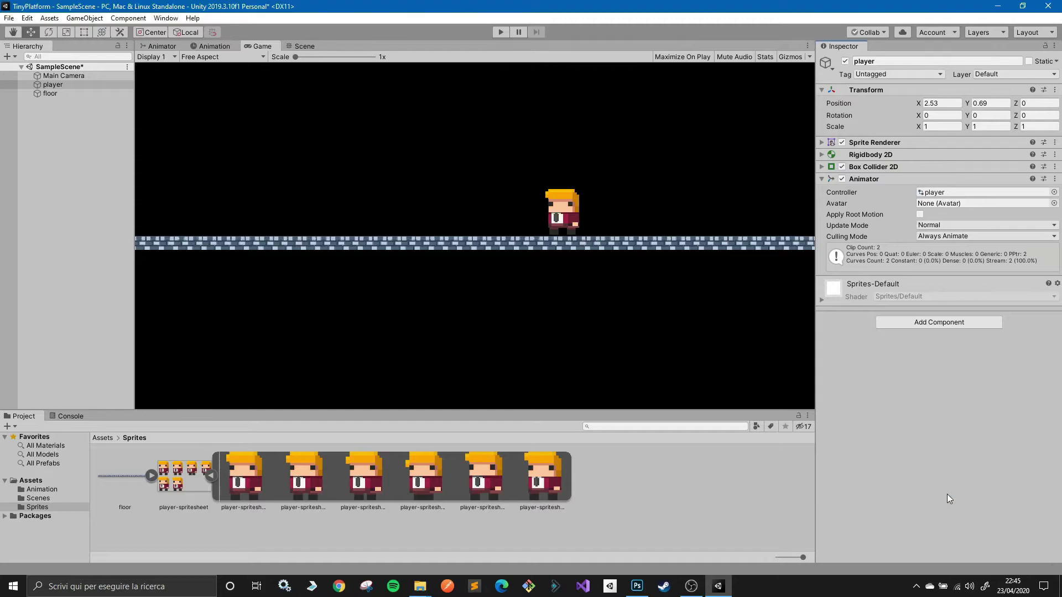
click(48, 480)
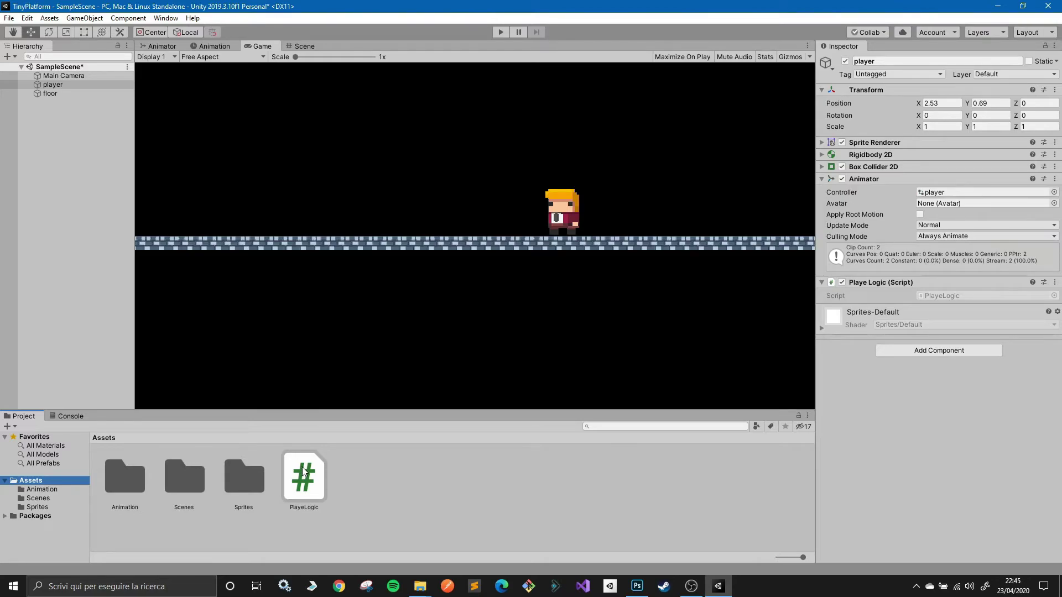
Rename the misspelled PlayeLogic script to PlayerLogic by adding the missing 'r'.
click(297, 510)
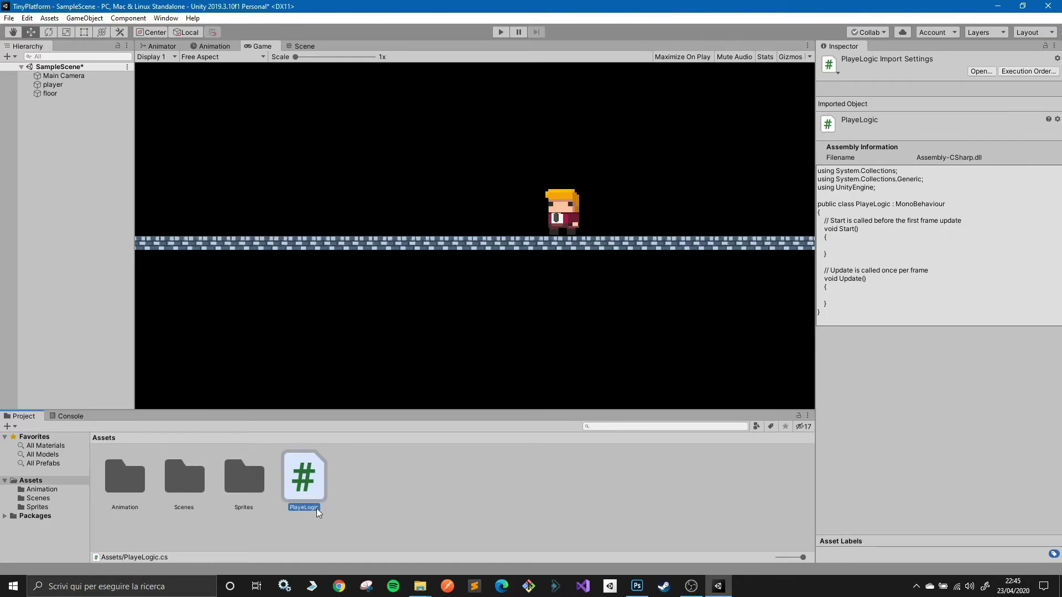
click(316, 508)
key(Right)
text(r)
key(Return)
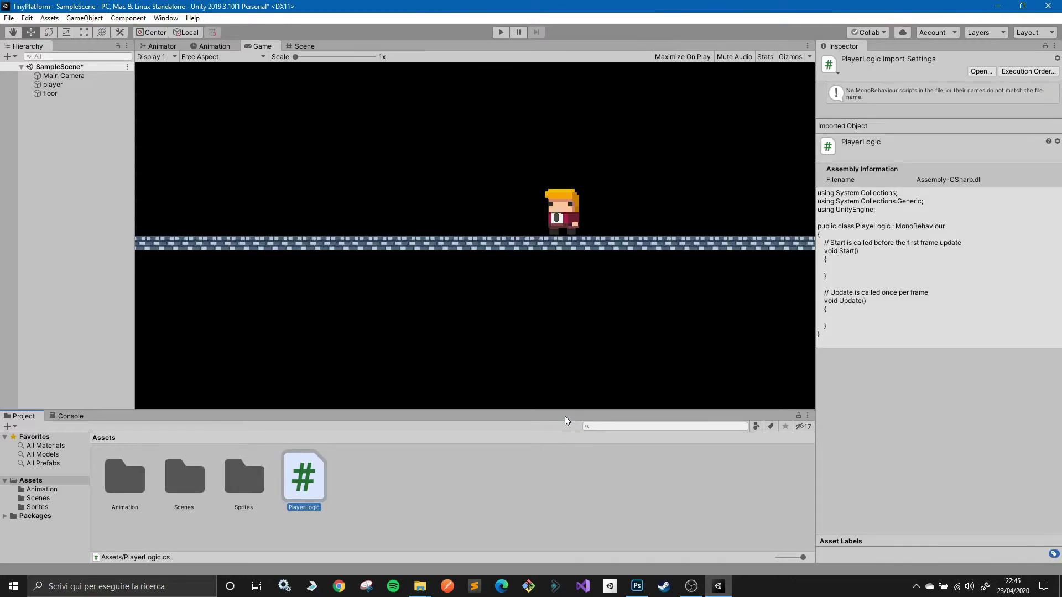
Make a Scripts folder in Assets, drag PlayerLogic into it, and open it.
right_click(477, 481)
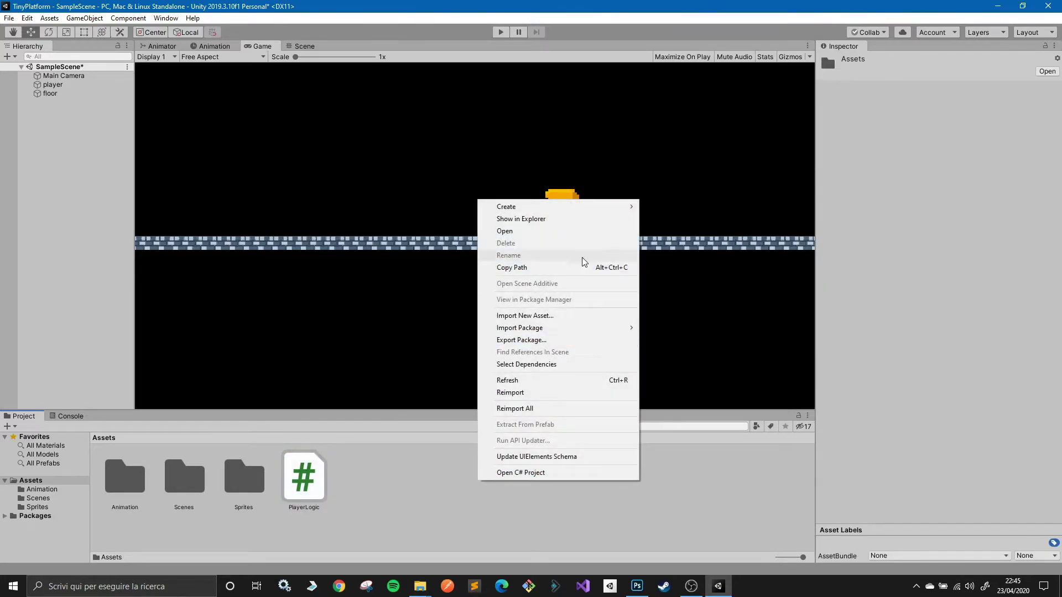
mouse_move(591, 209)
click(721, 139)
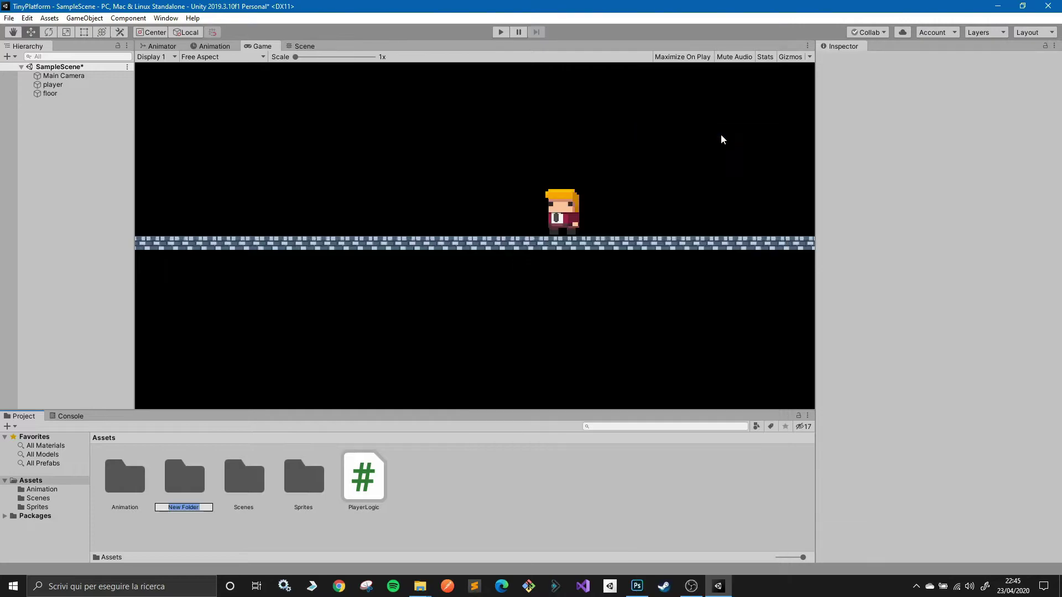
text(Scripts)
key(Return)
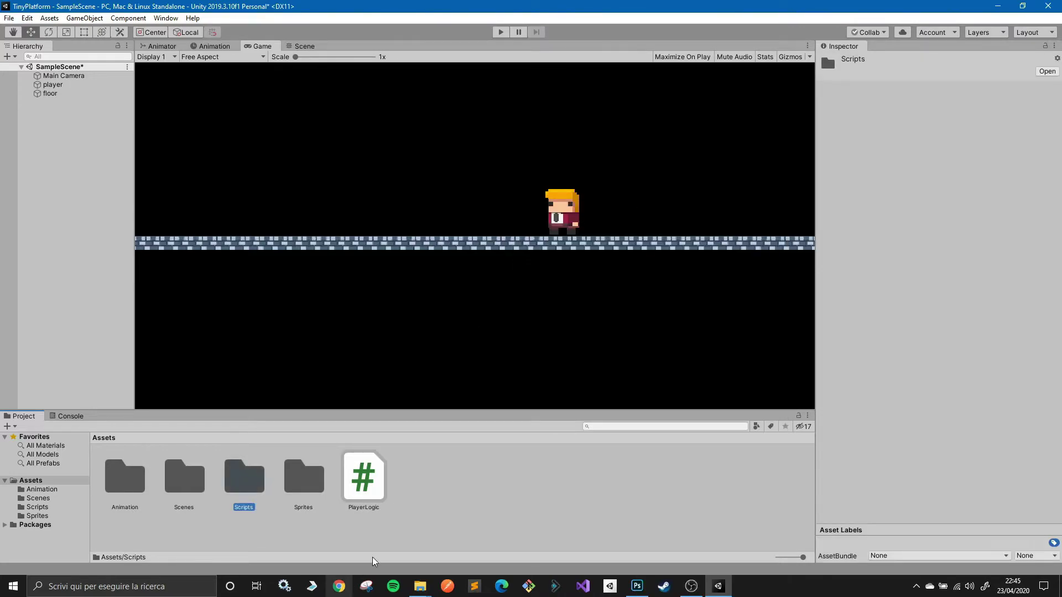
mouse_move(365, 486)
mouse_down()
mouse_move(261, 495)
mouse_move(248, 479)
mouse_up()
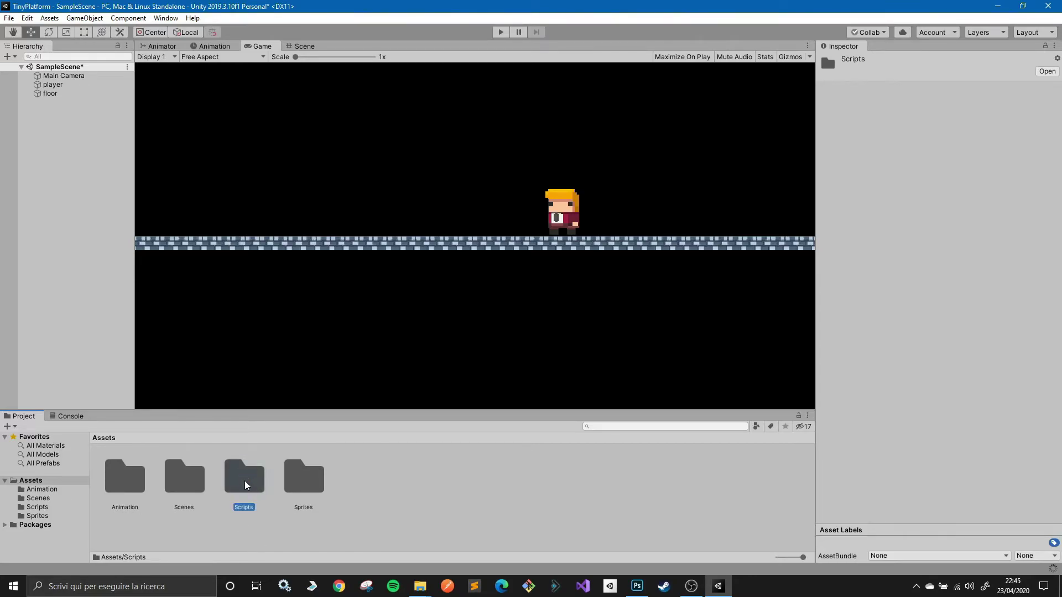
double_click(245, 485)
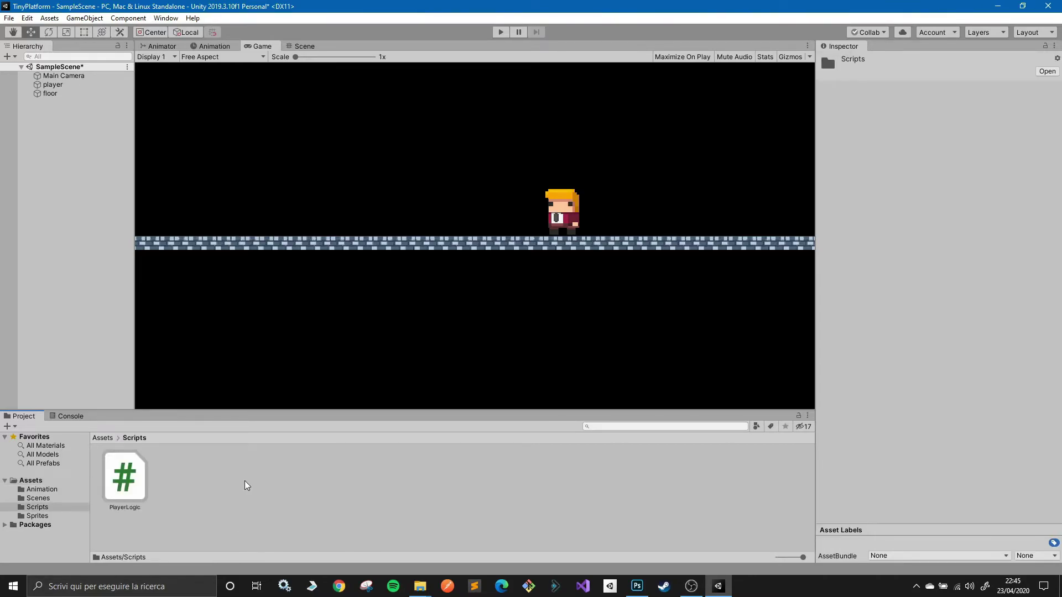
Open PlayerLogic in Visual Studio and add a blank line below the line 7 comment.
double_click(129, 477)
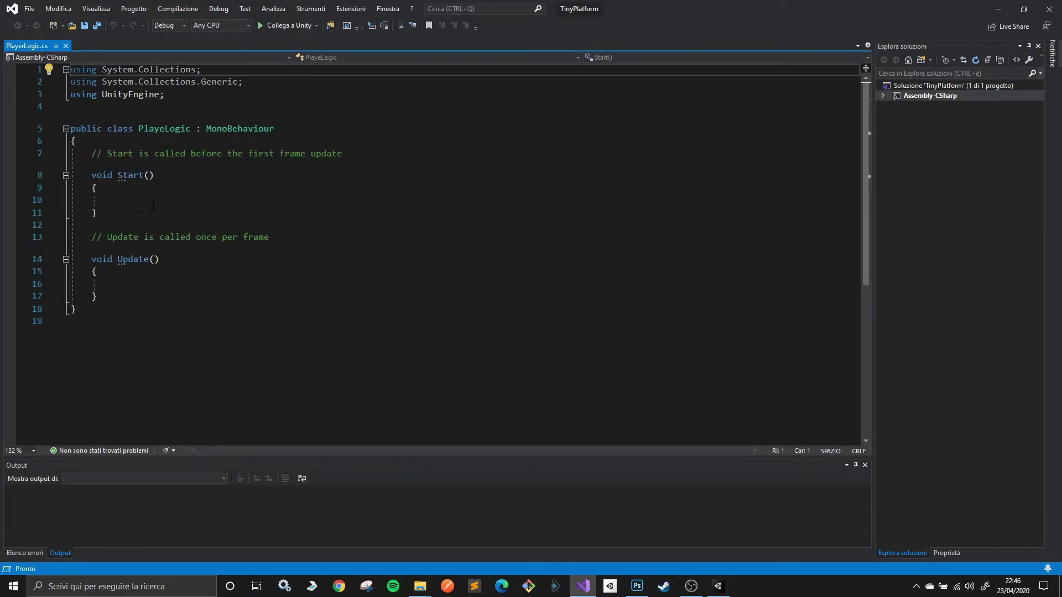
click(368, 160)
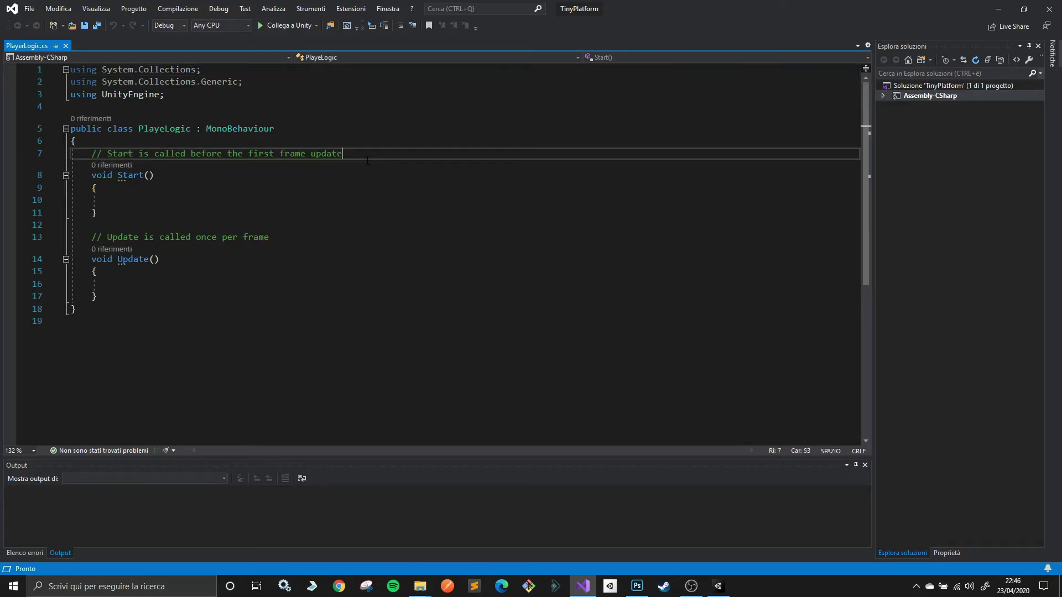
key(Return)
key(Return)
key(Up)
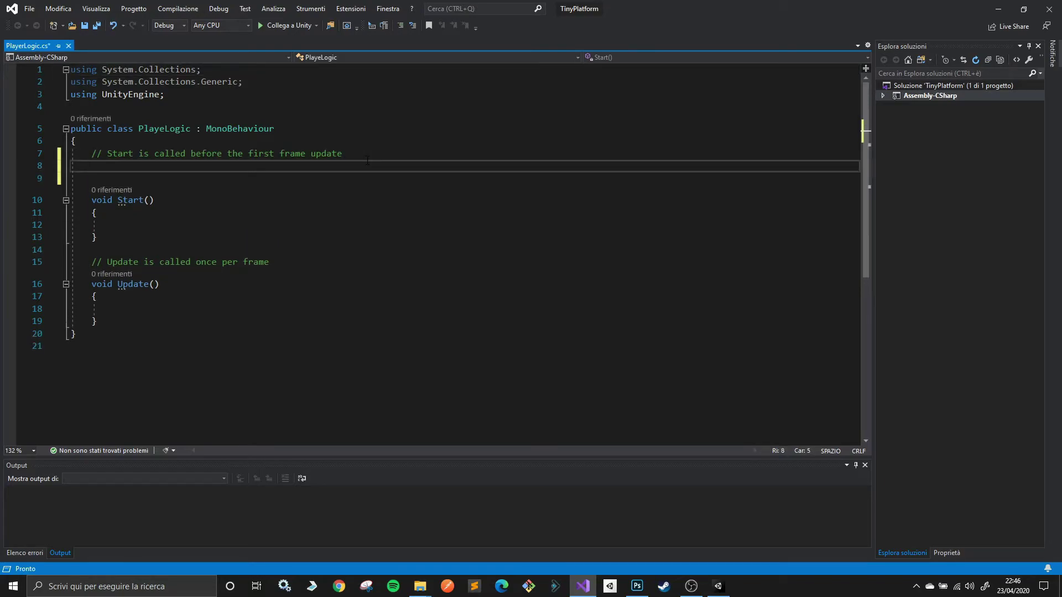
key(Return)
key(BackSpace)
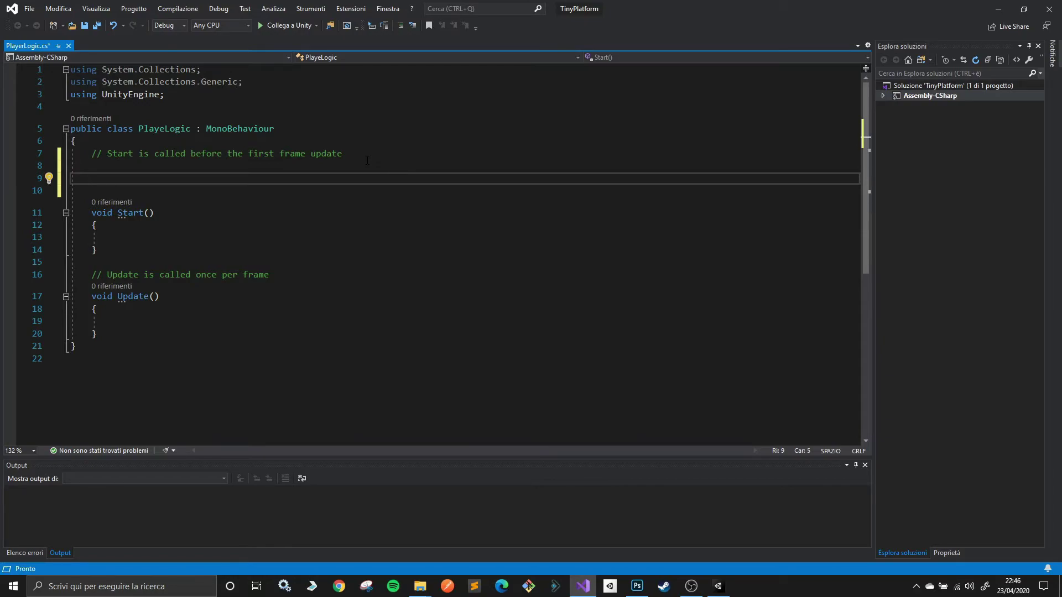
Declare 'private Rigidbody2D rb;' and 'private Animator anim;' fields in the class.
text(p)
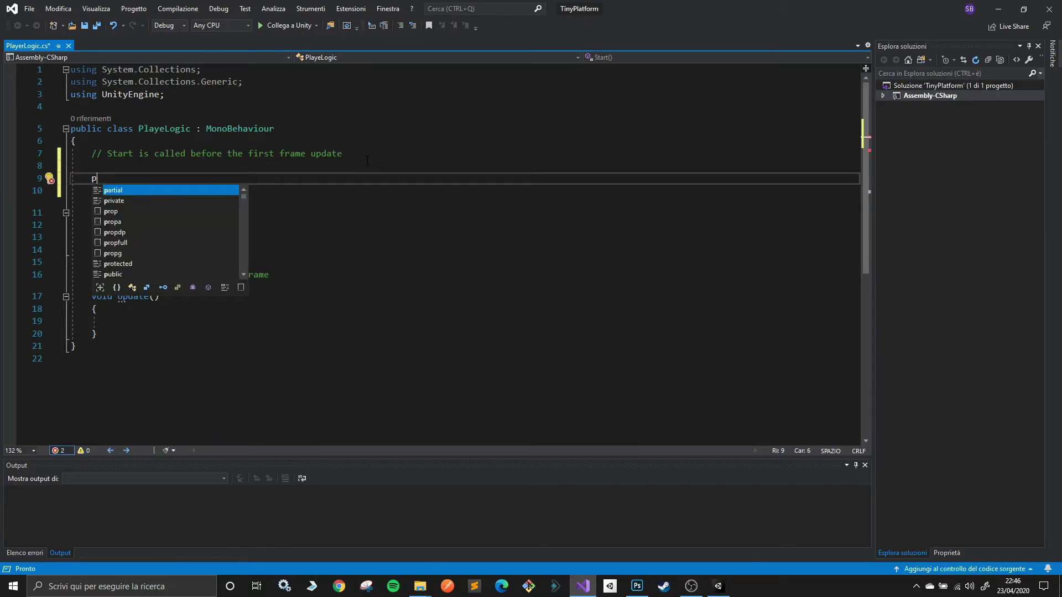
text(rivate )
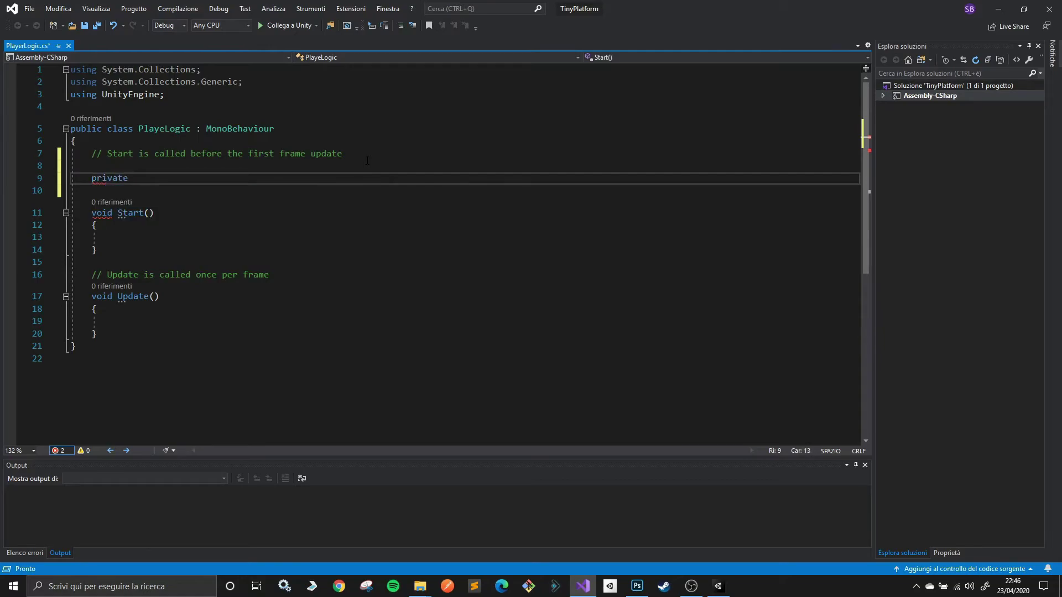
text(Rigi)
key(Down)
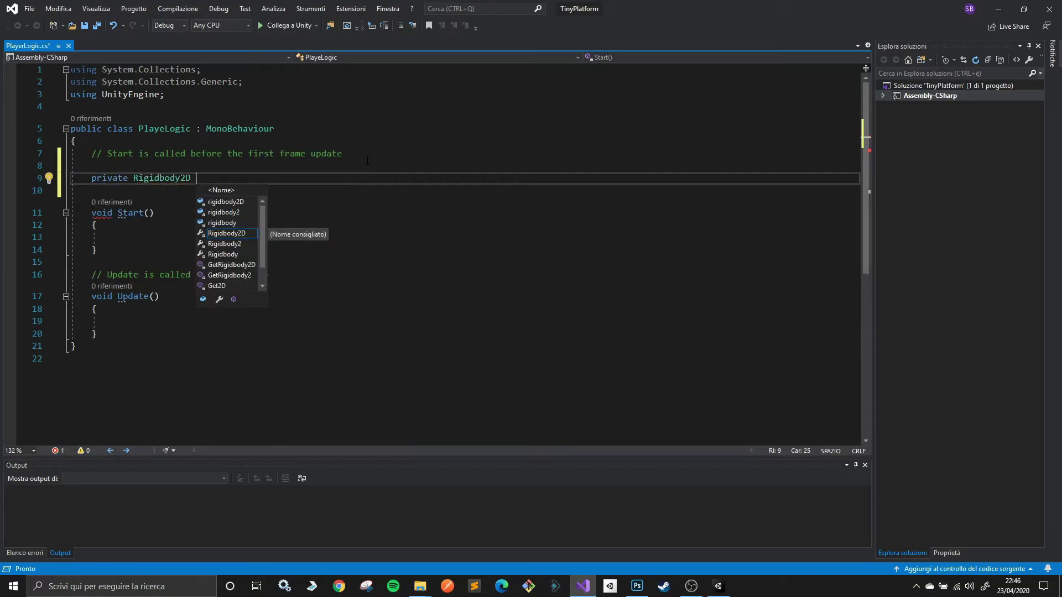
text(rb;)
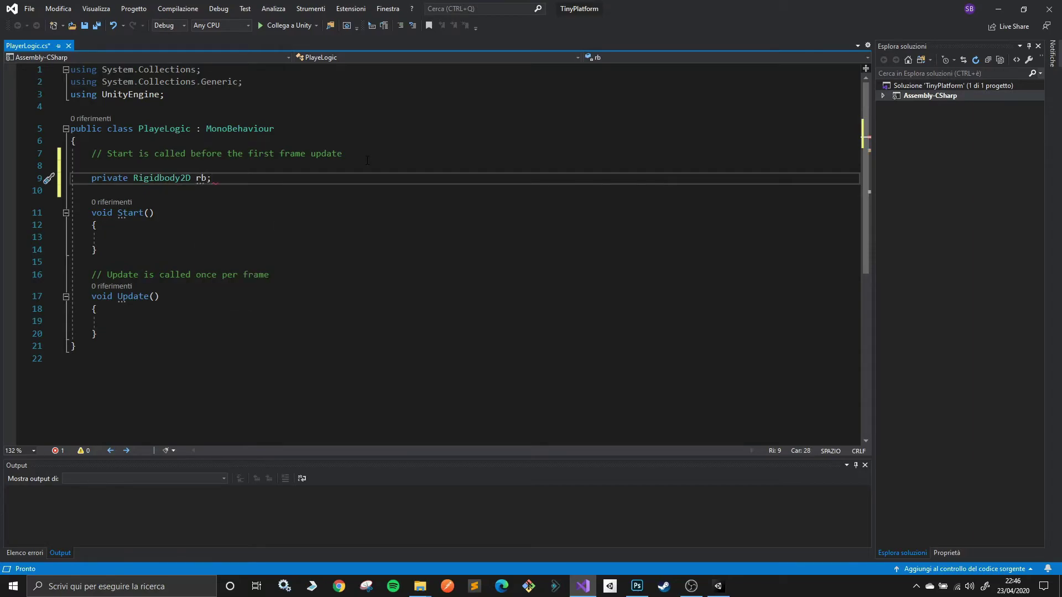
key(Return)
text(p)
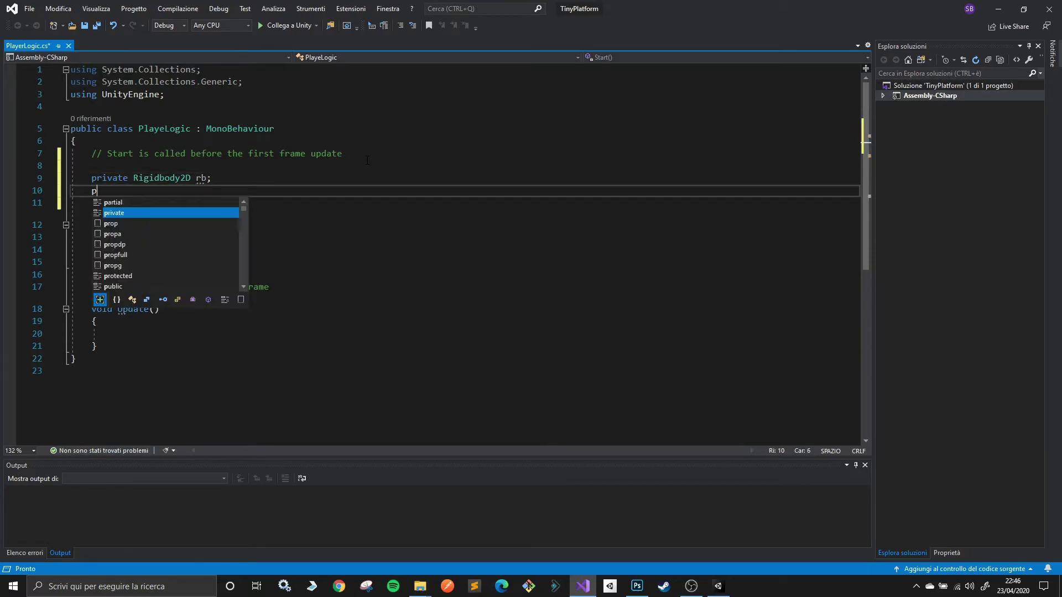
text(rivate An)
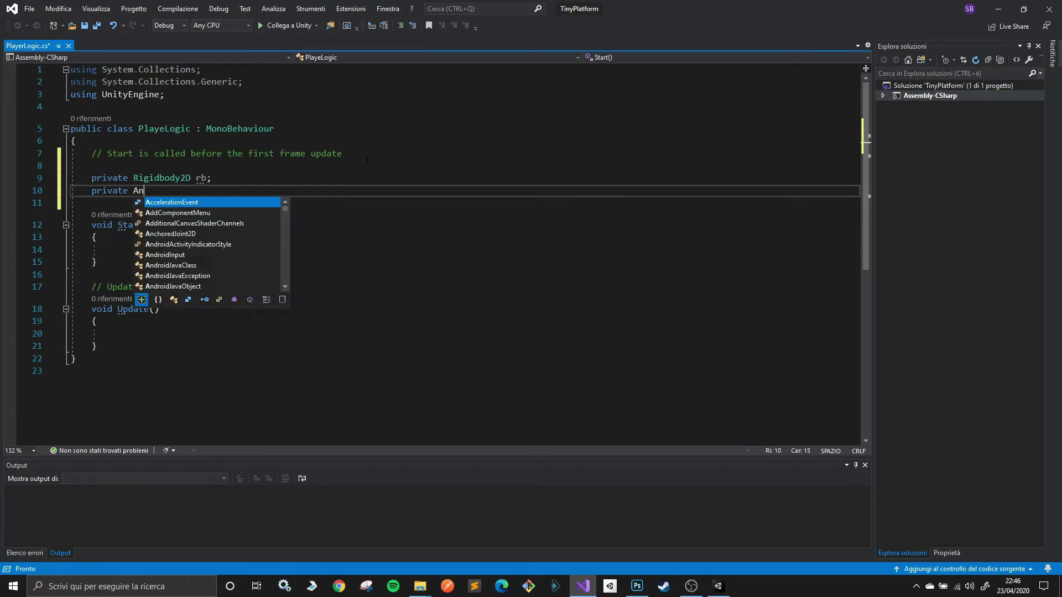
text(imator )
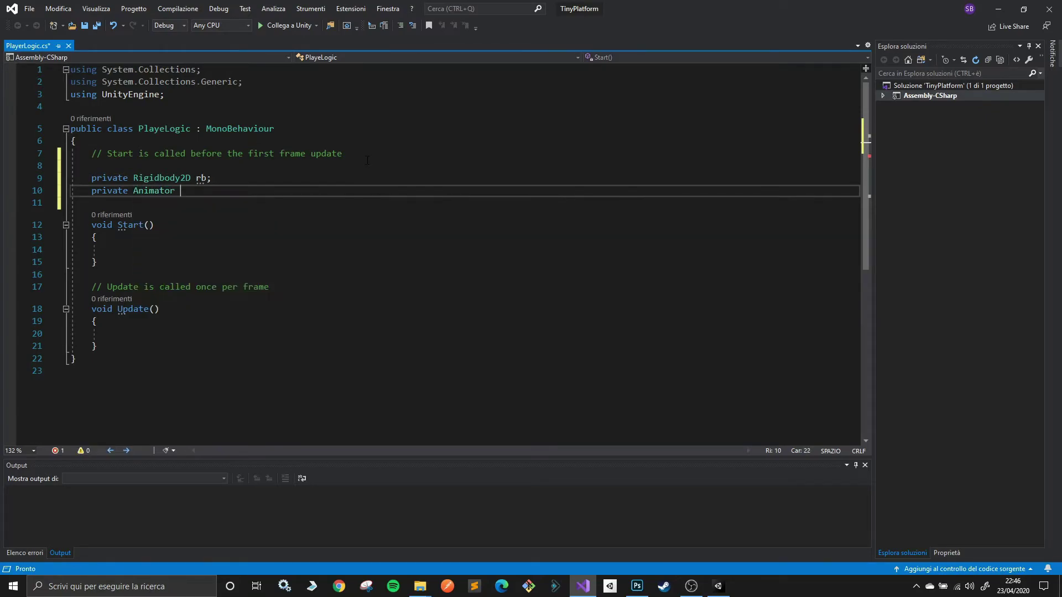
text(anim)
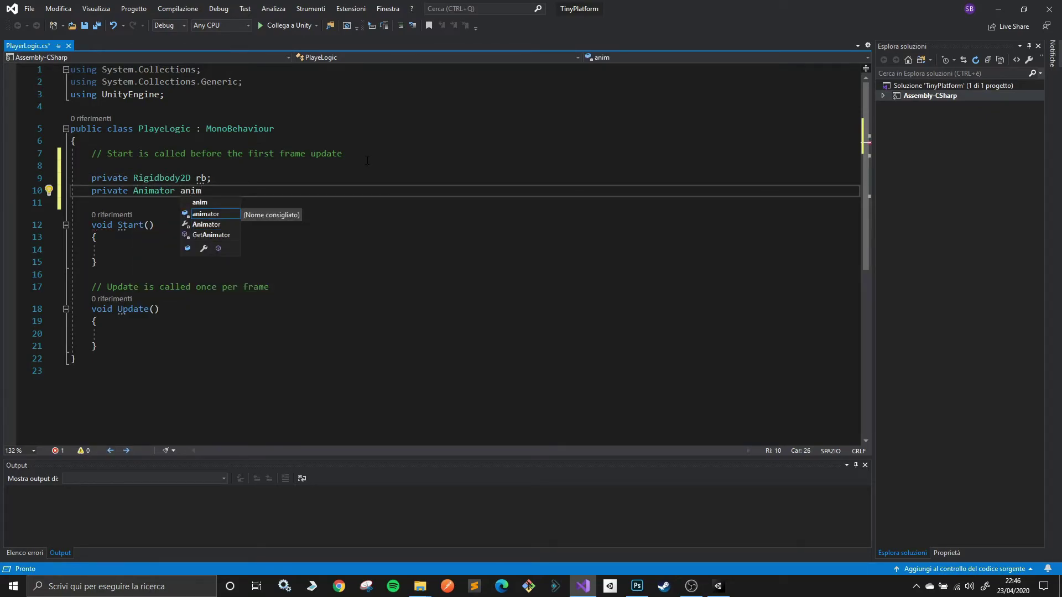
text(;)
key(Down)
key(Down)
key(Down)
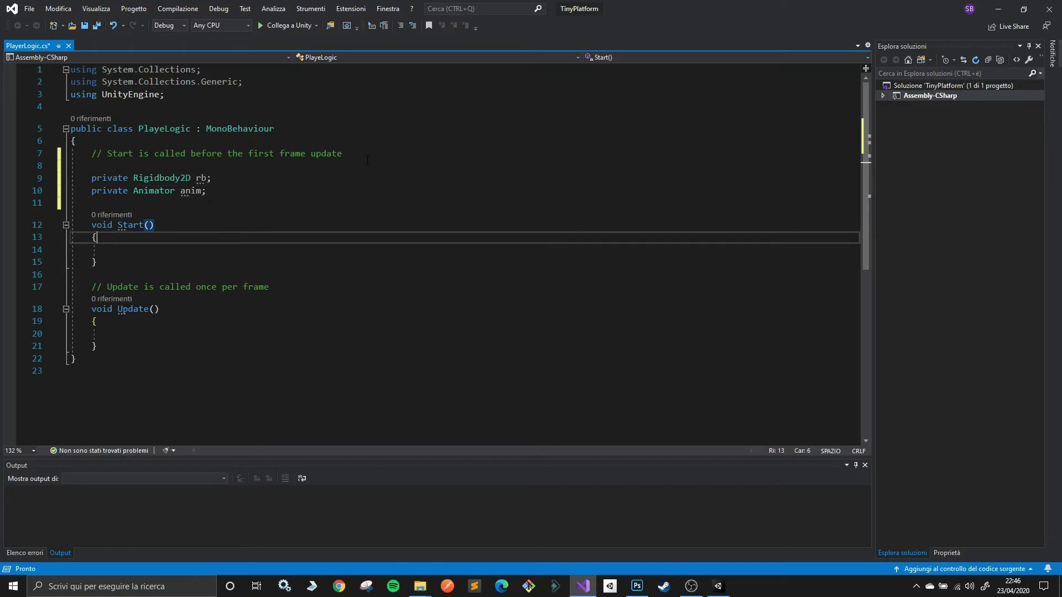
key(Down)
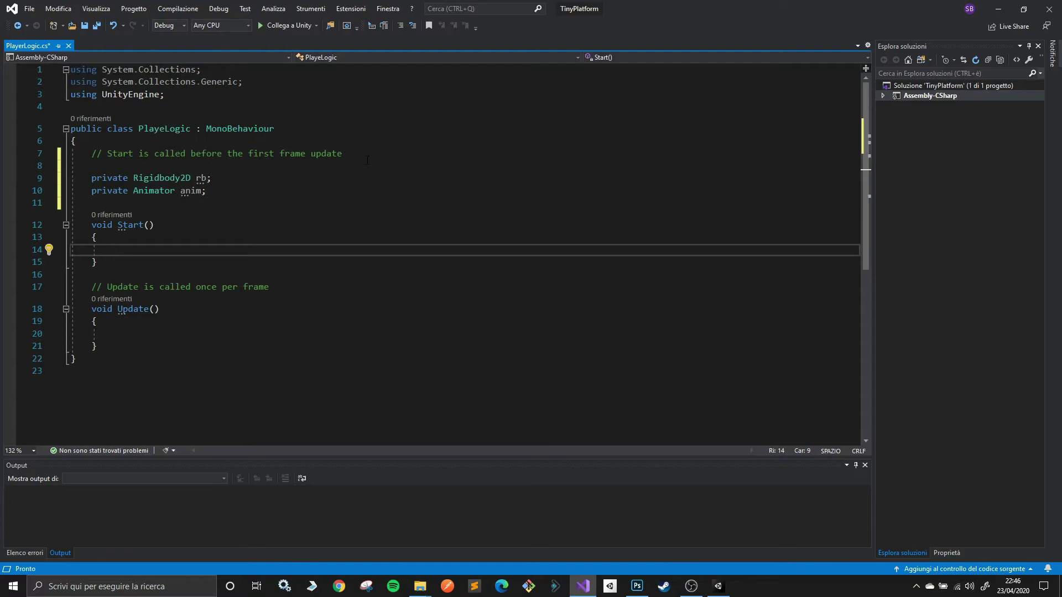
In Start, write 'rb = GetComponent<Rigidbody2D>();' using IntelliSense completions.
text(rb )
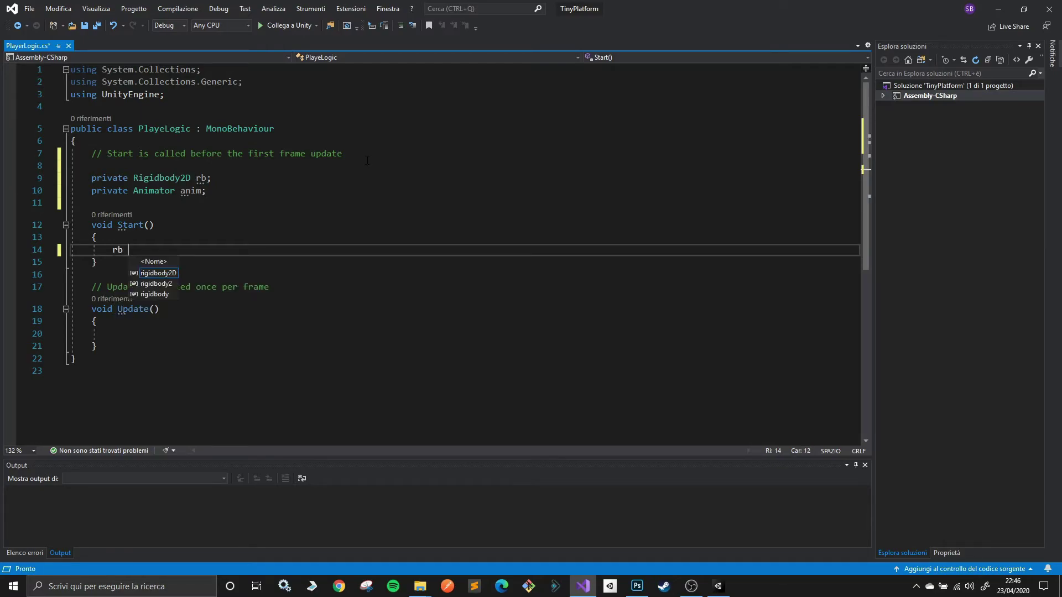
text(= Get)
key(Tab)
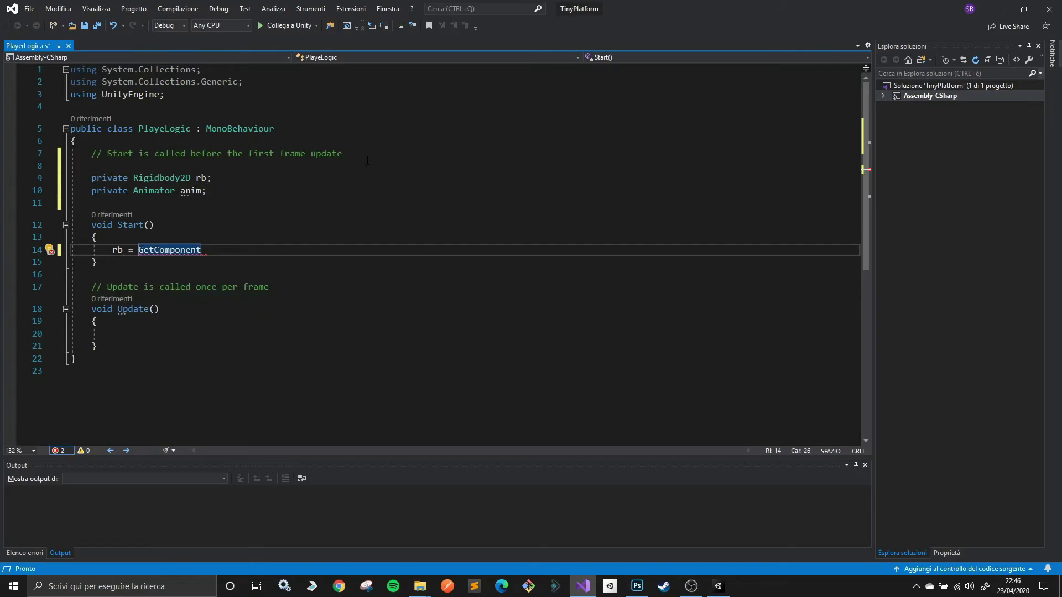
text(<)
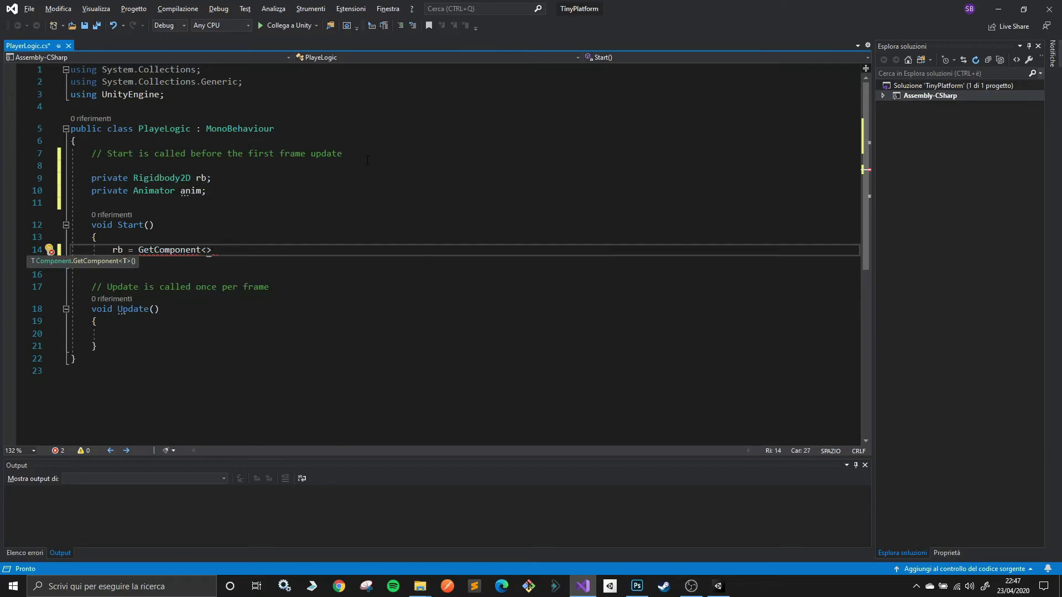
text(Rigi)
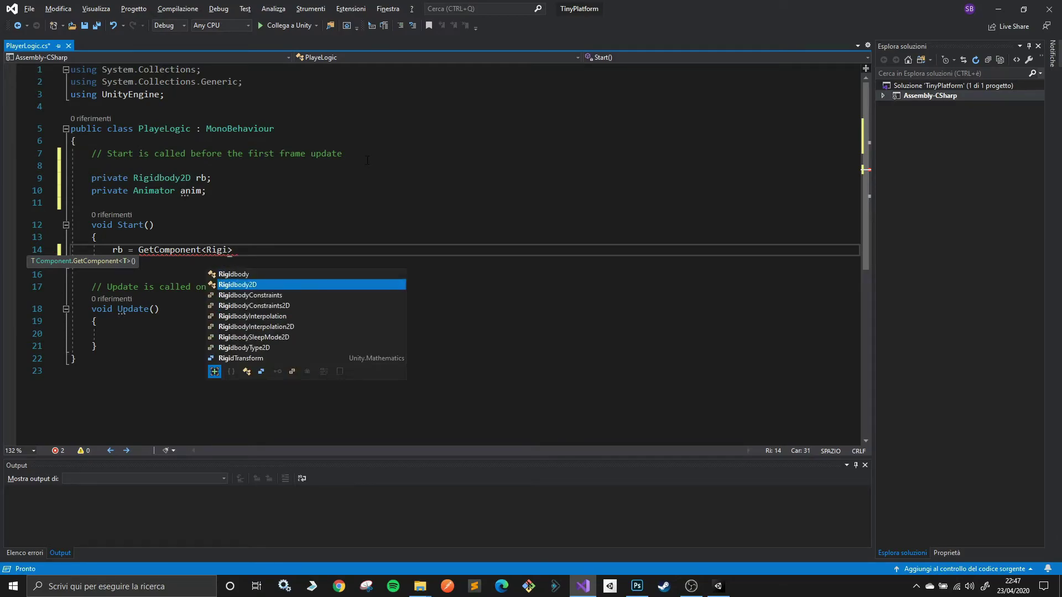
key(Tab)
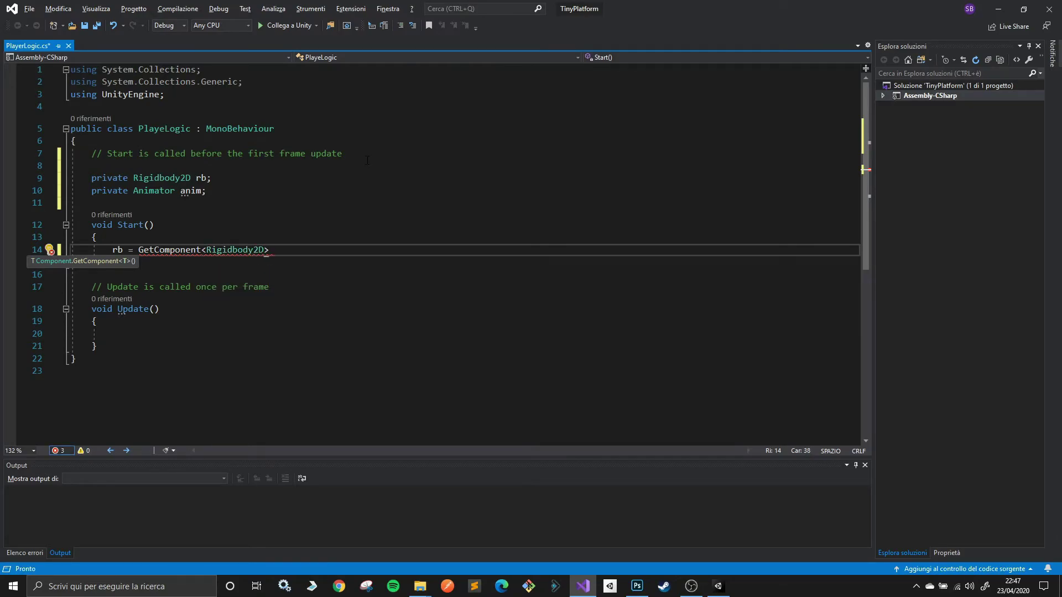
text(>();)
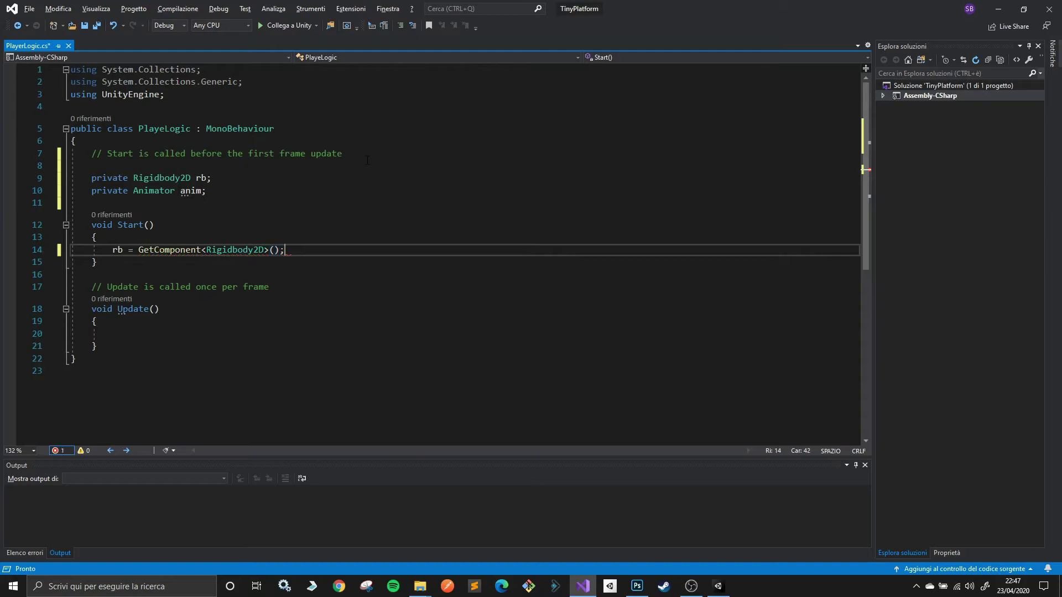
Add 'anim = GetComponent<Animator>();' on the next line and save the script.
key(Return)
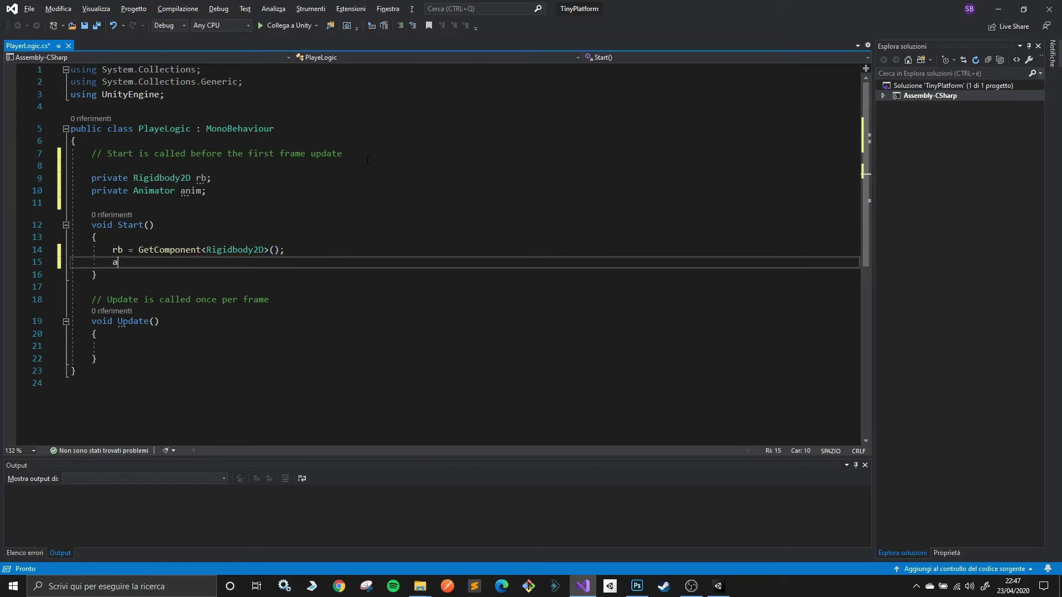
text(anim = G)
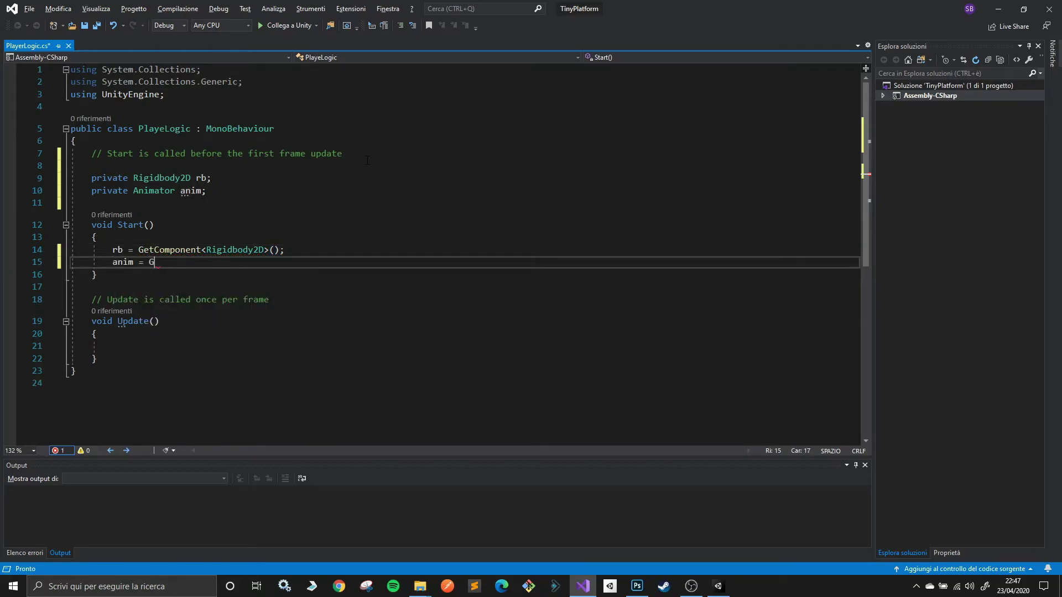
text(et)
key(Down)
key(Tab)
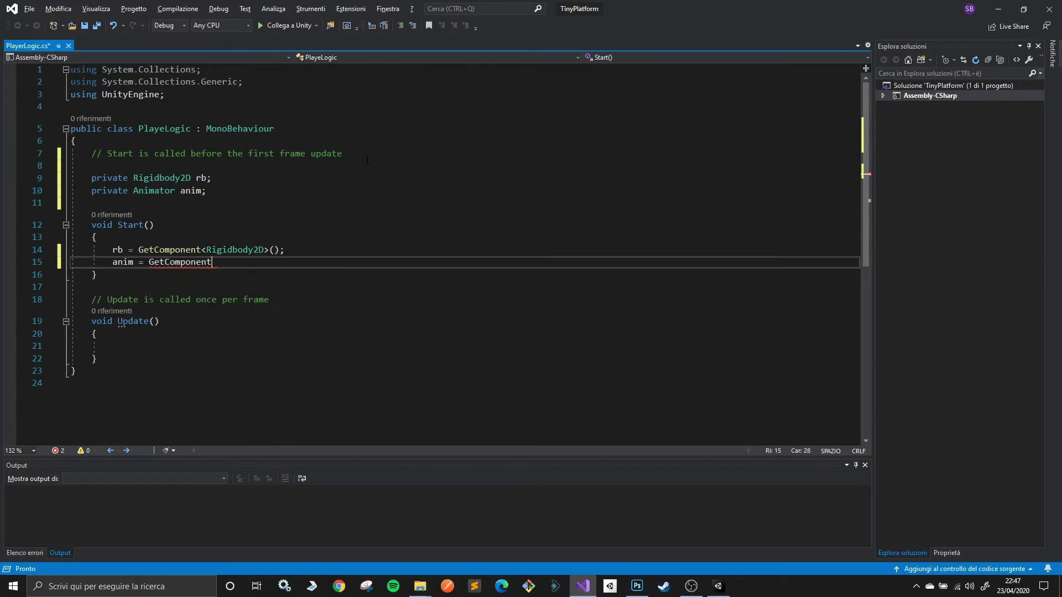
text(<)
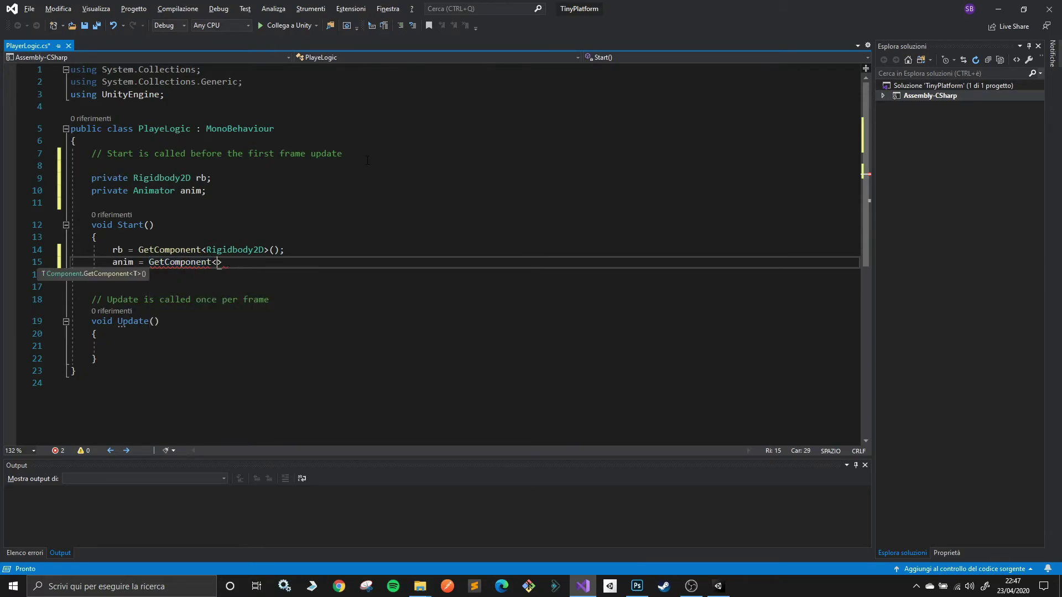
text(Anim)
key(Tab)
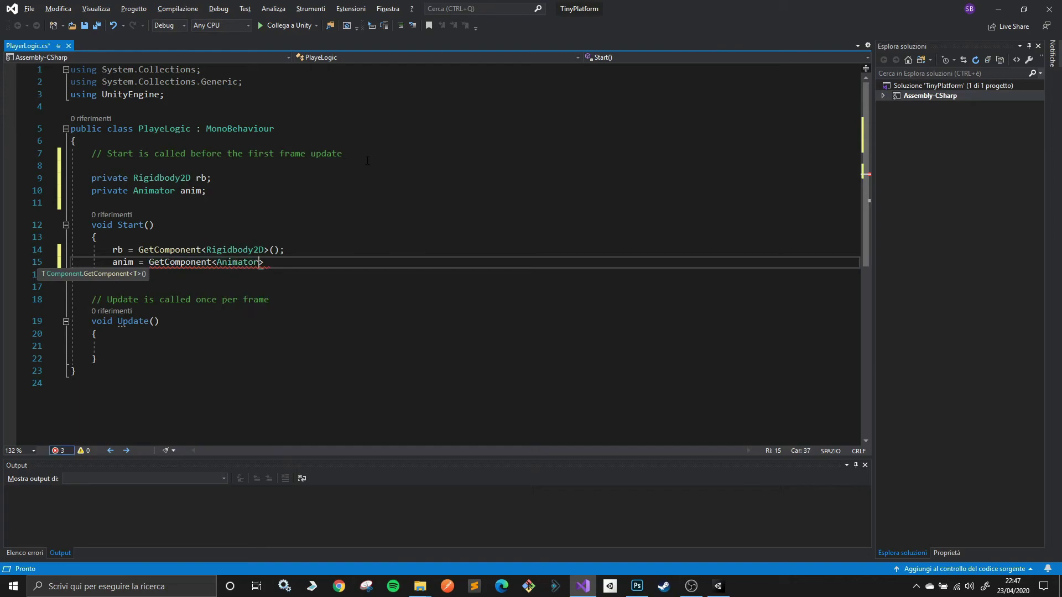
text(>();)
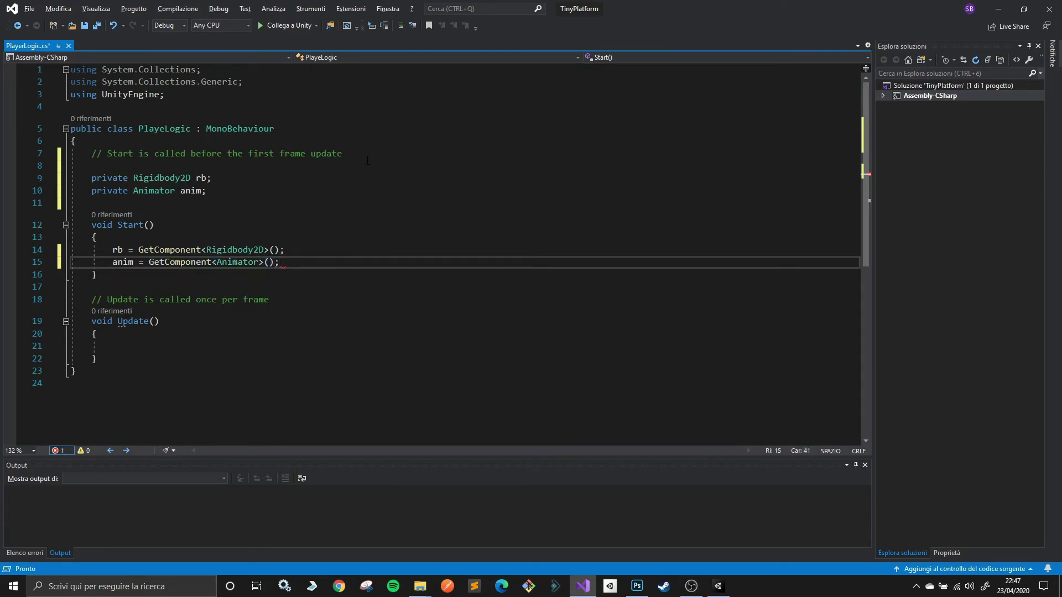
key(Down)
key(Down)
key(Down)
key(ctrl+s)
key(Down)
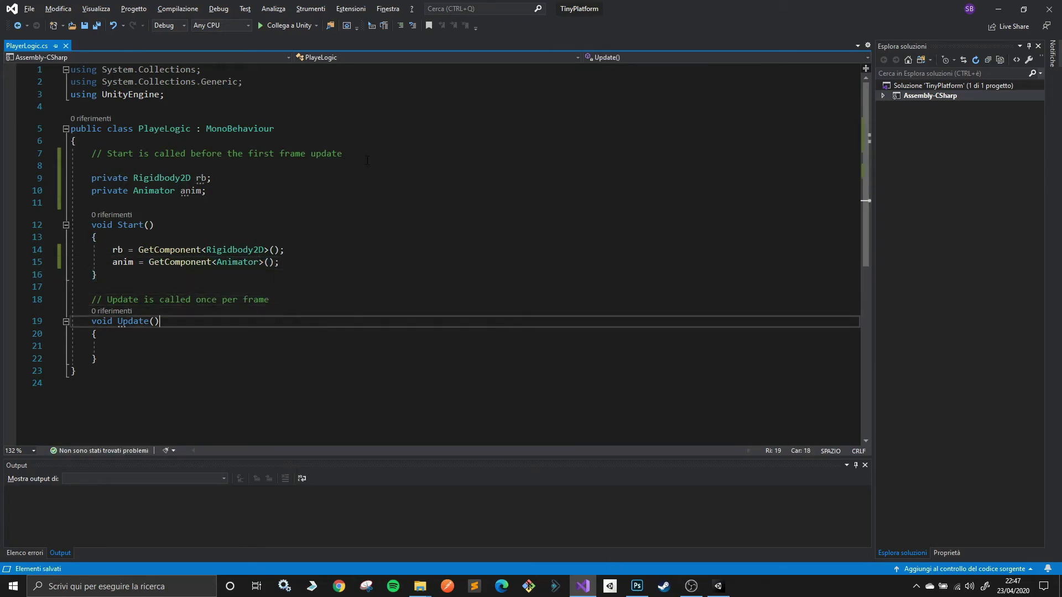
key(Up)
key(Up)
key(Up)
key(Up)
key(Up)
key(Up)
key(Up)
key(Up)
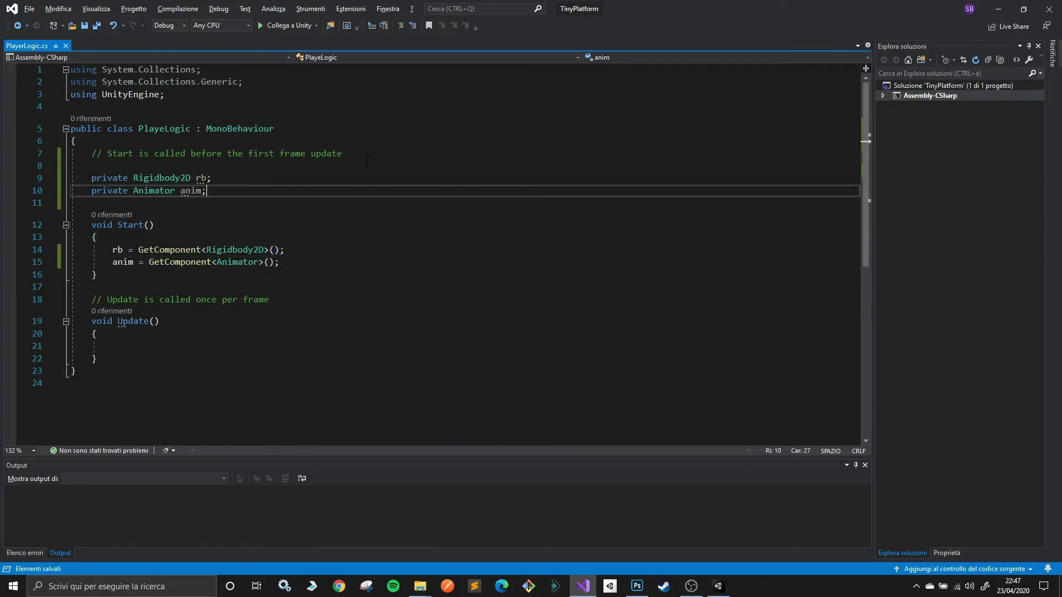
key(Up)
key(Down)
key(Up)
key(Up)
Type 'public float playerSpeed;' on a new line above the rb and anim fields.
key(Return)
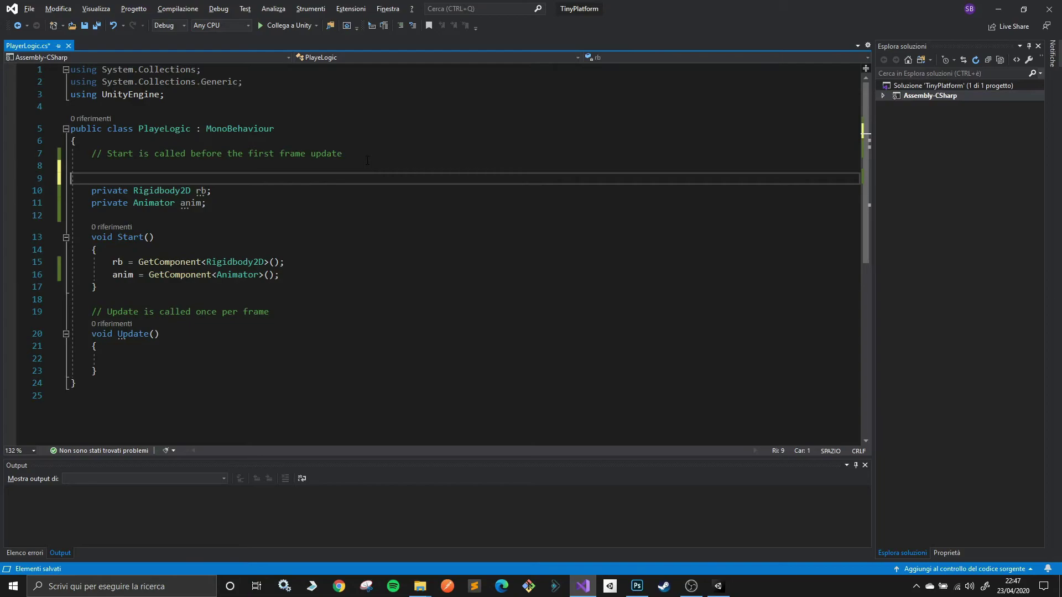
key(Up)
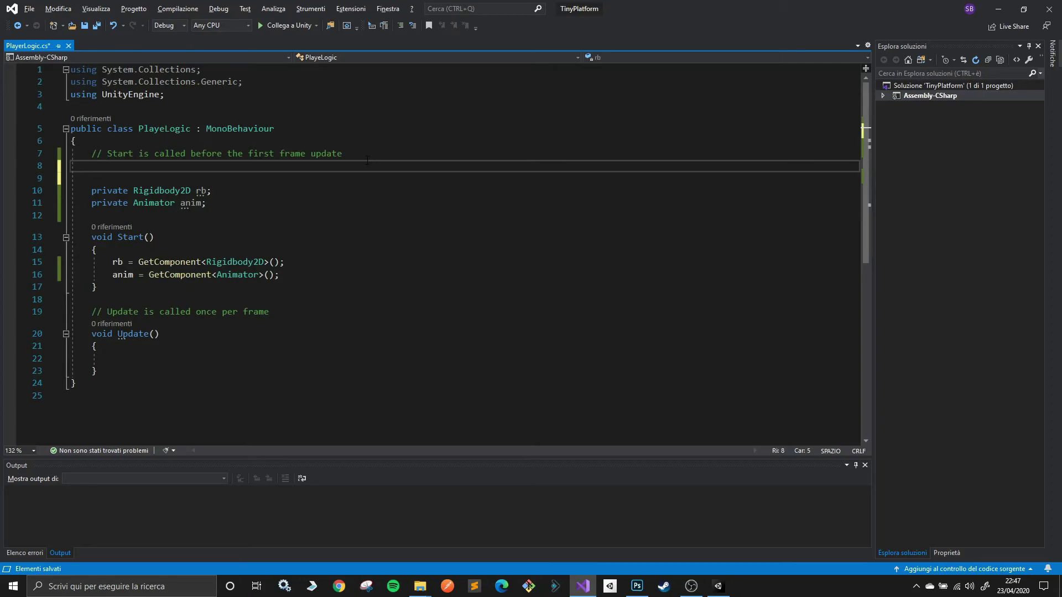
text(public )
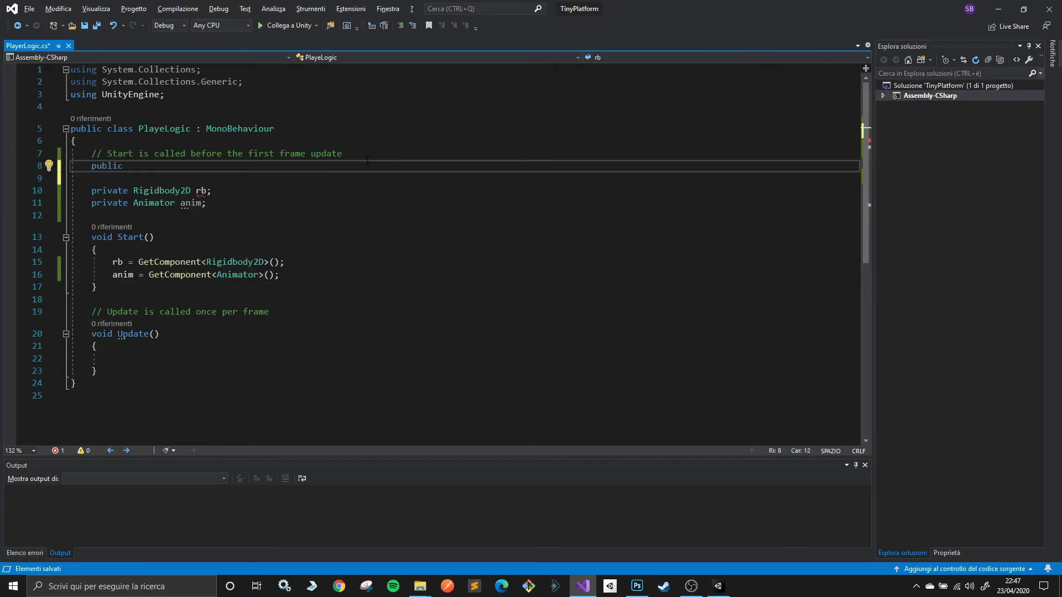
text(float )
text(playerS)
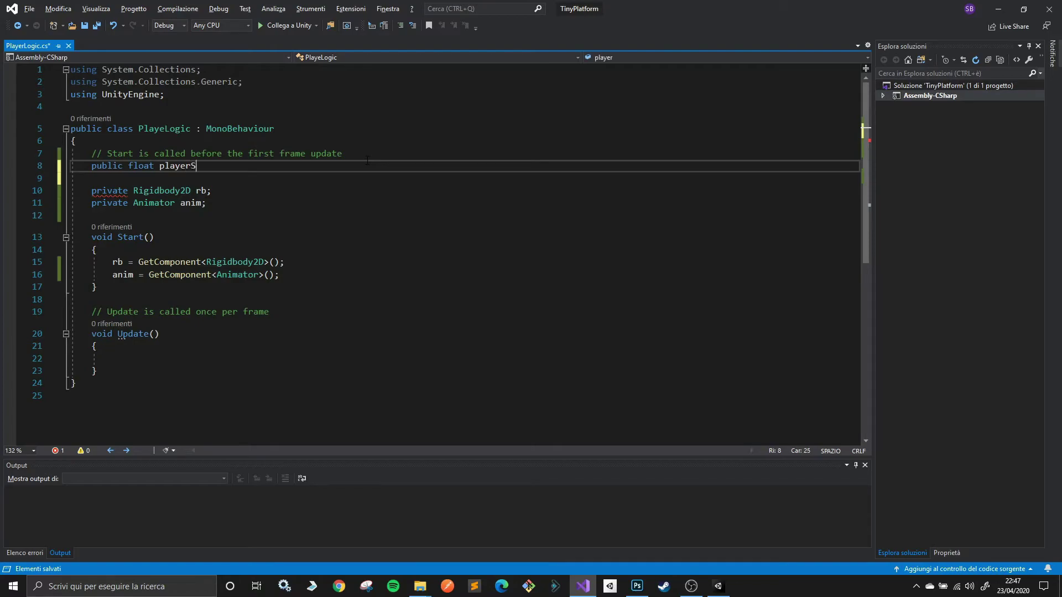
text(peed)
text(;)
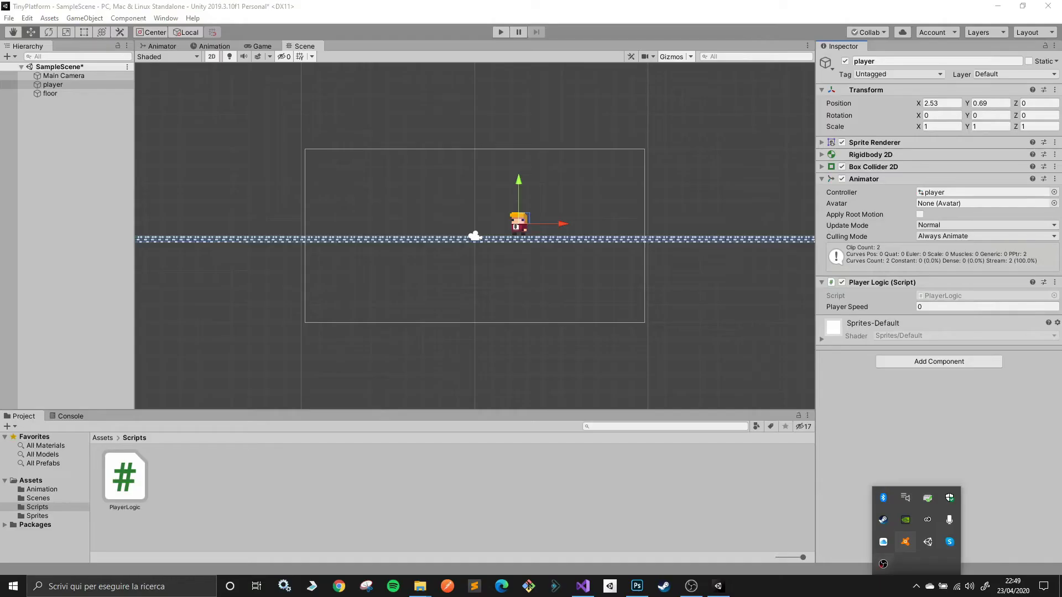
Set the player's Player Logic Player Speed to 3 and drag the sprite left to X 1.44.
click(842, 592)
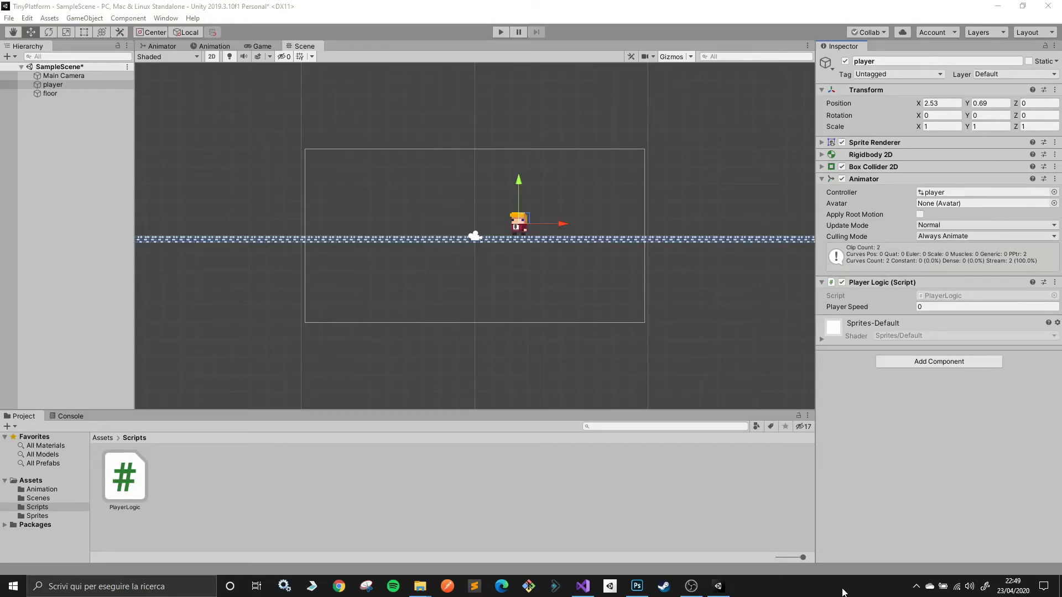
click(461, 6)
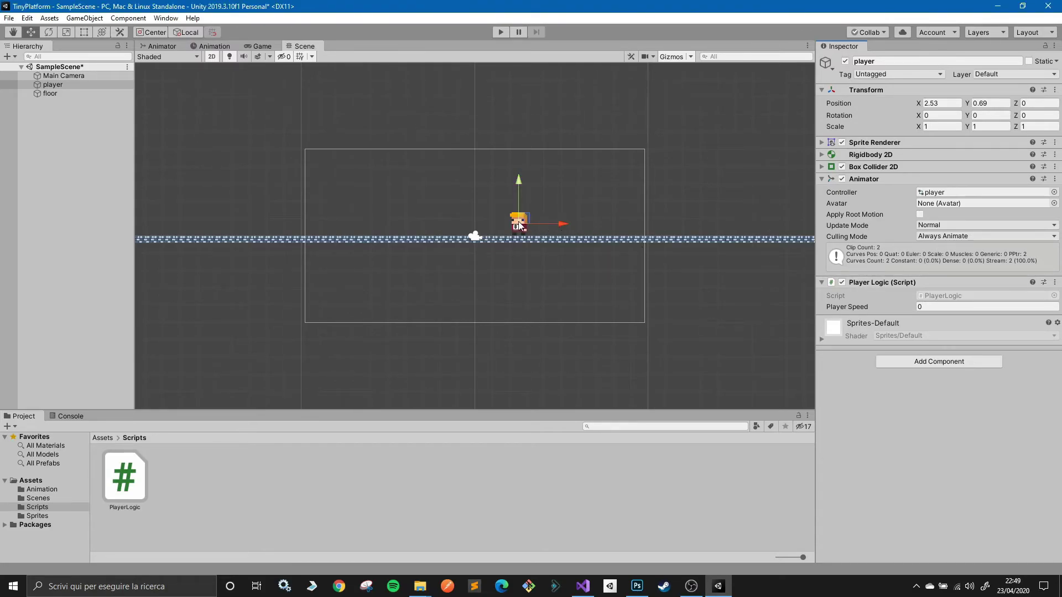
click(74, 87)
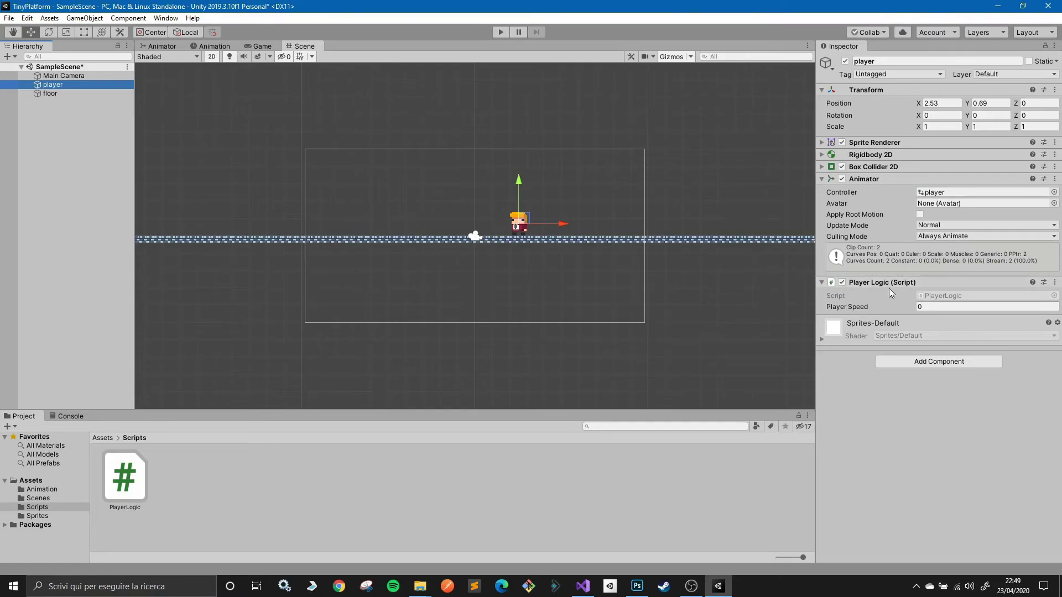
click(940, 307)
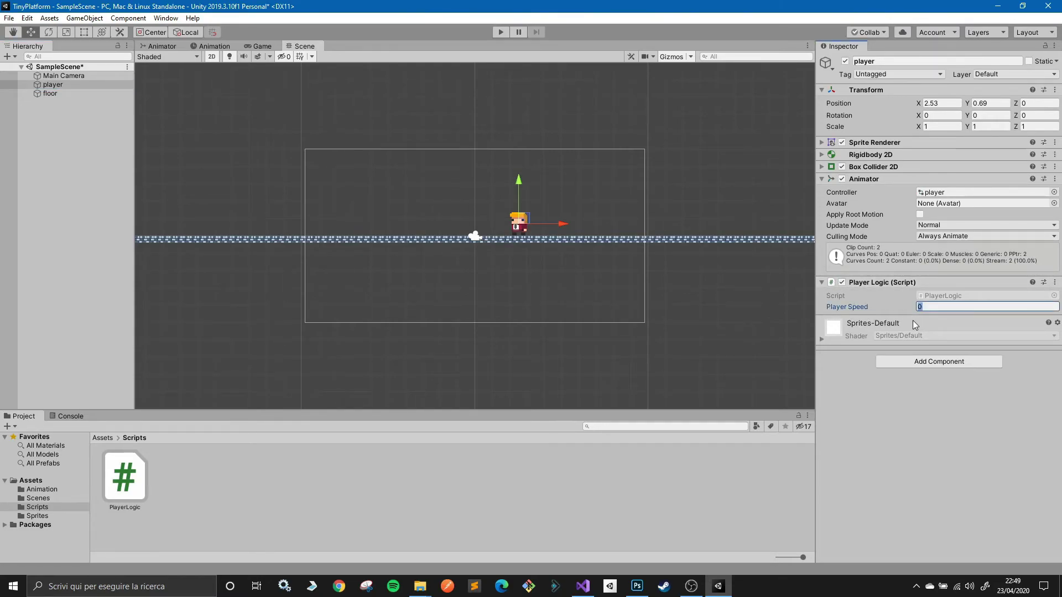
text(3)
key(Return)
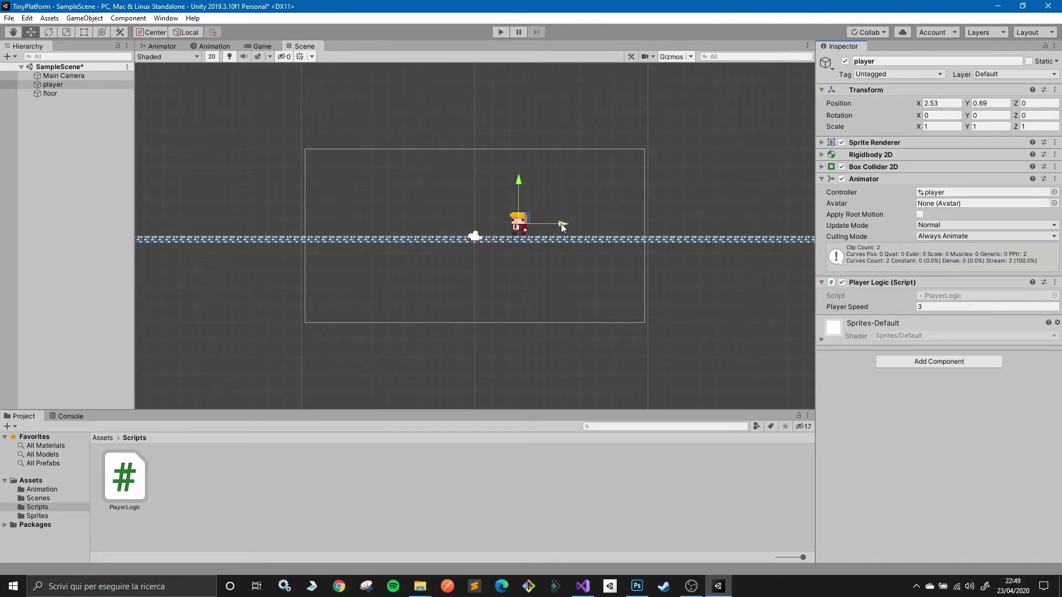
mouse_move(556, 225)
mouse_down()
mouse_move(517, 227)
mouse_move(520, 242)
mouse_move(544, 241)
mouse_up()
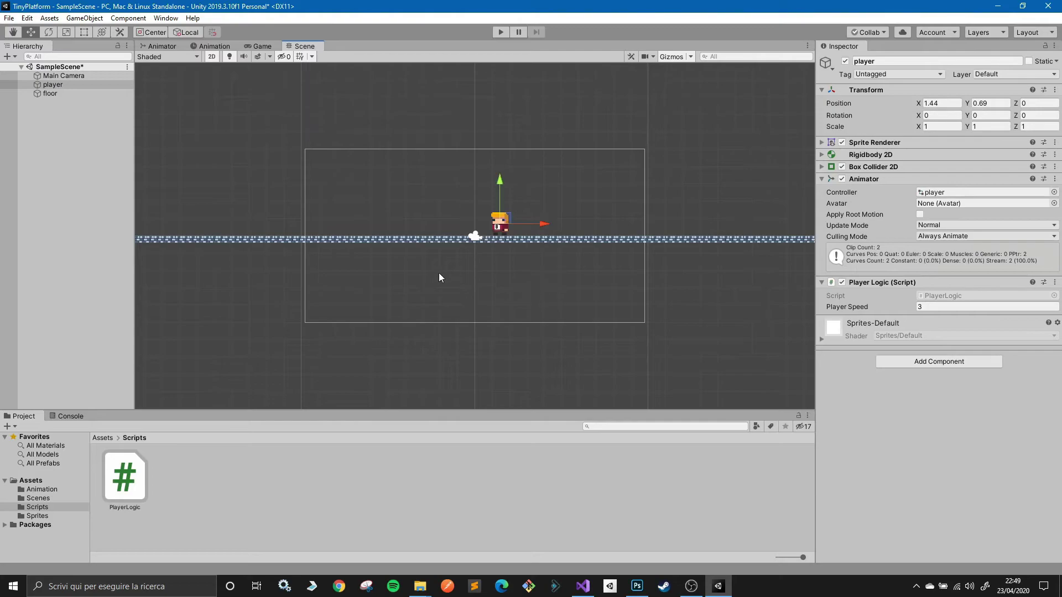
Add a '// w,a,s,d' comment on a new line inside Update.
click(581, 588)
click(288, 313)
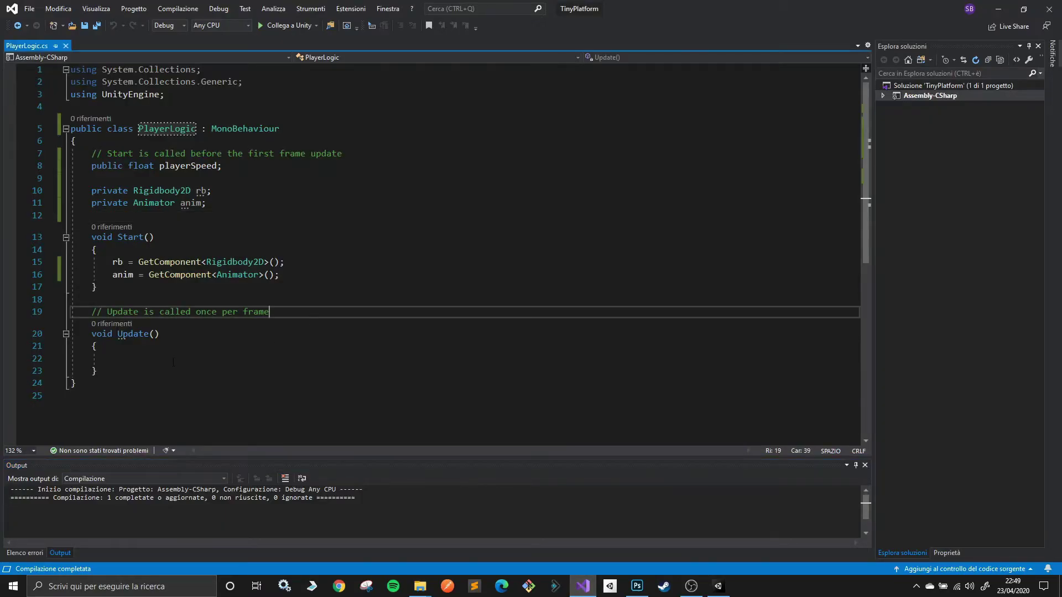
scroll(202, 292, down, 2)
click(224, 276)
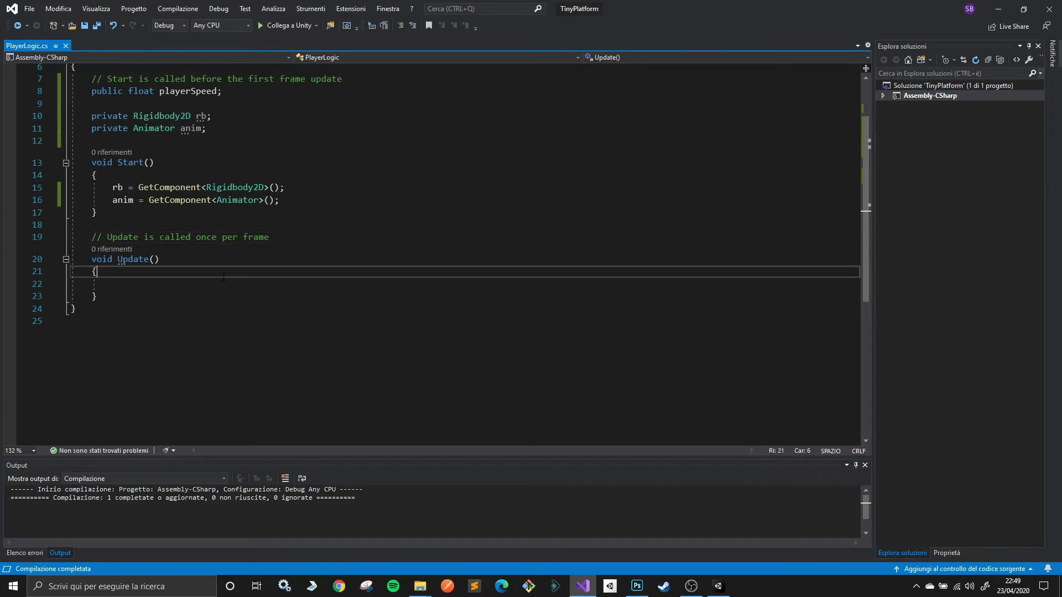
key(Return)
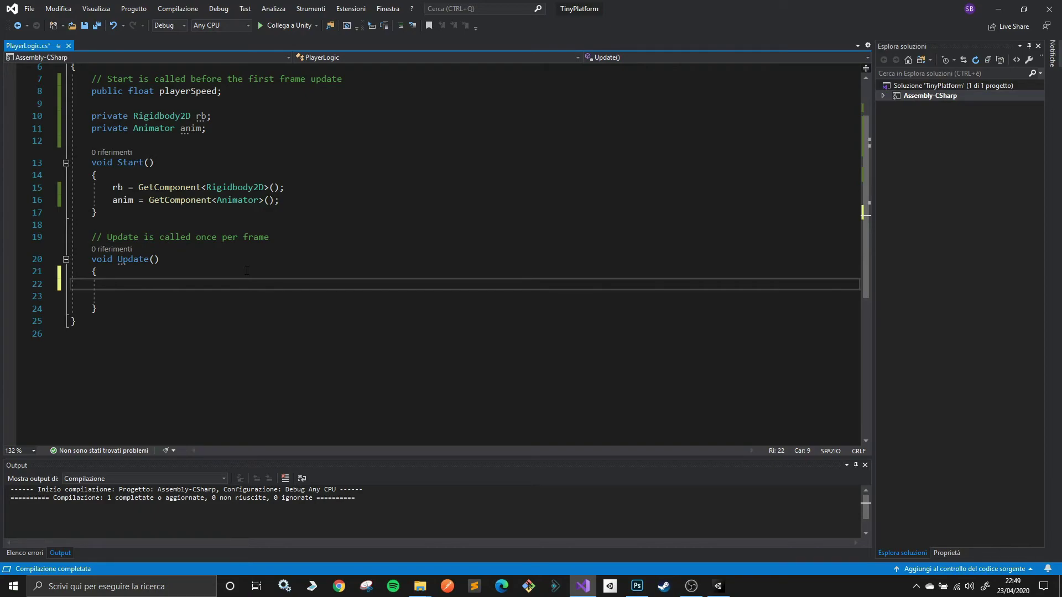
text(// )
text(wasd)
text(,)
key(Right)
text(,)
key(Right)
text(,)
Begin 'if(Input.GetK' below the comment and compare the GetKey and GetKeyDown suggestions.
key(Return)
key(Return)
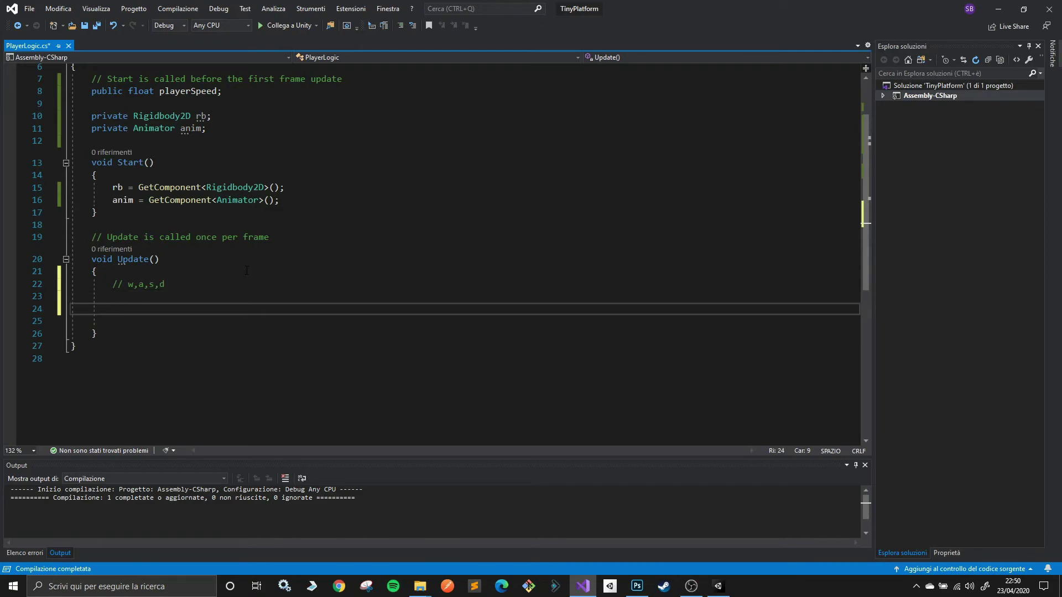
text(if()
text(Input)
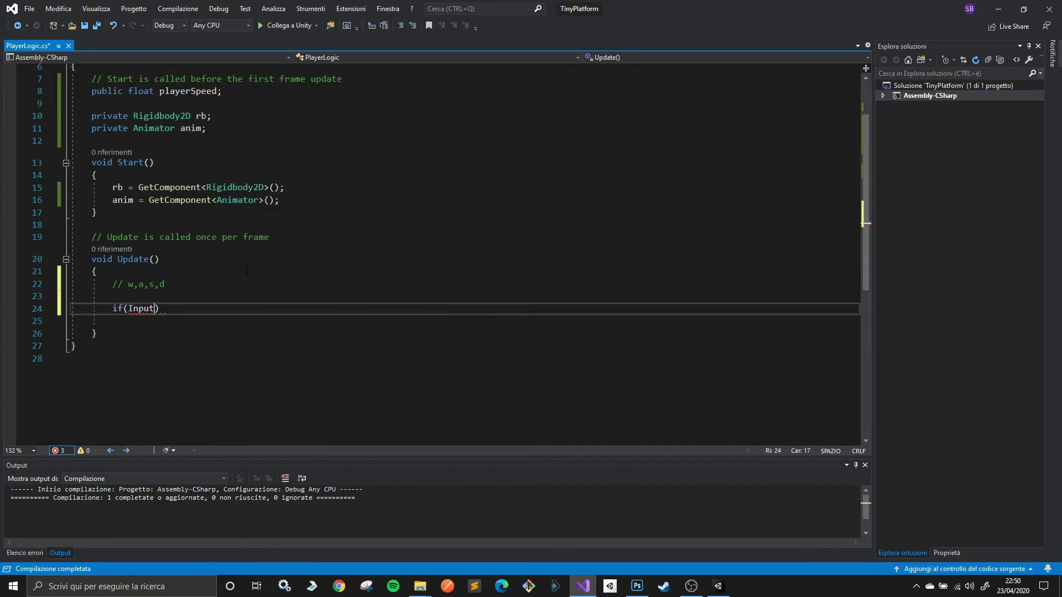
text(.)
text(Get)
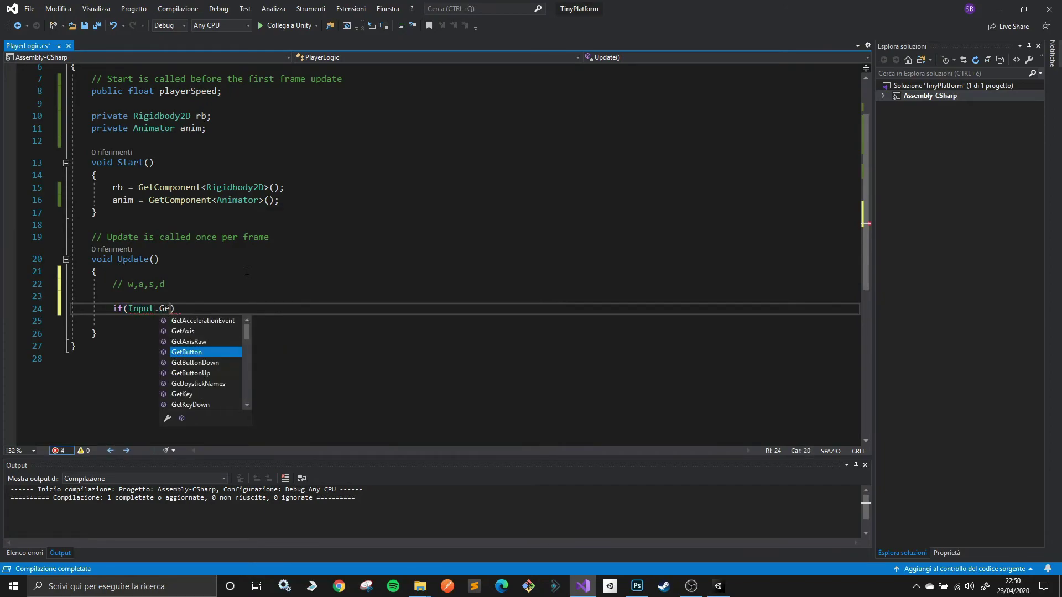
text(K)
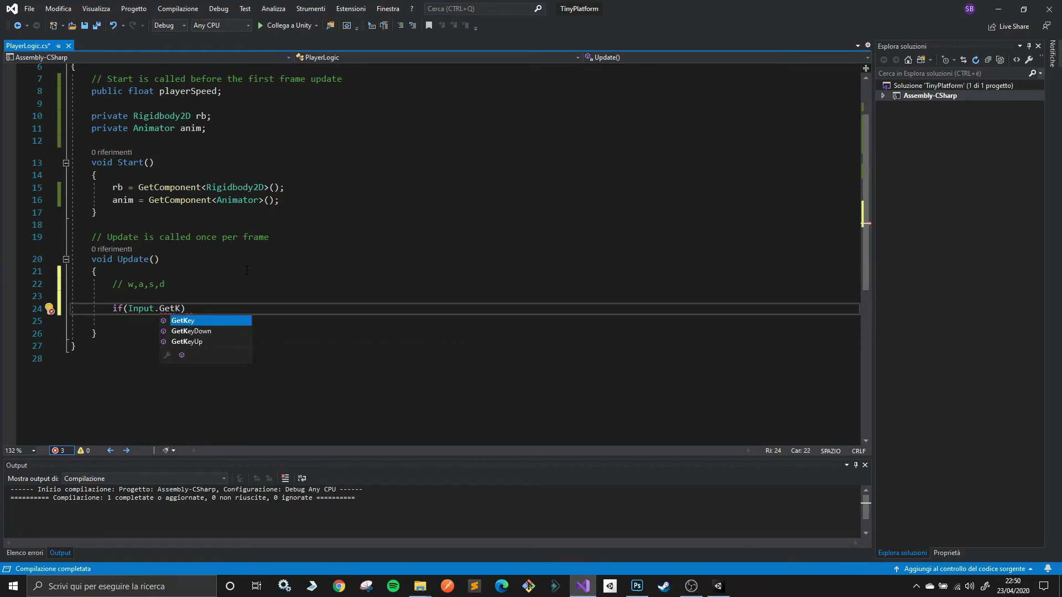
key(Down)
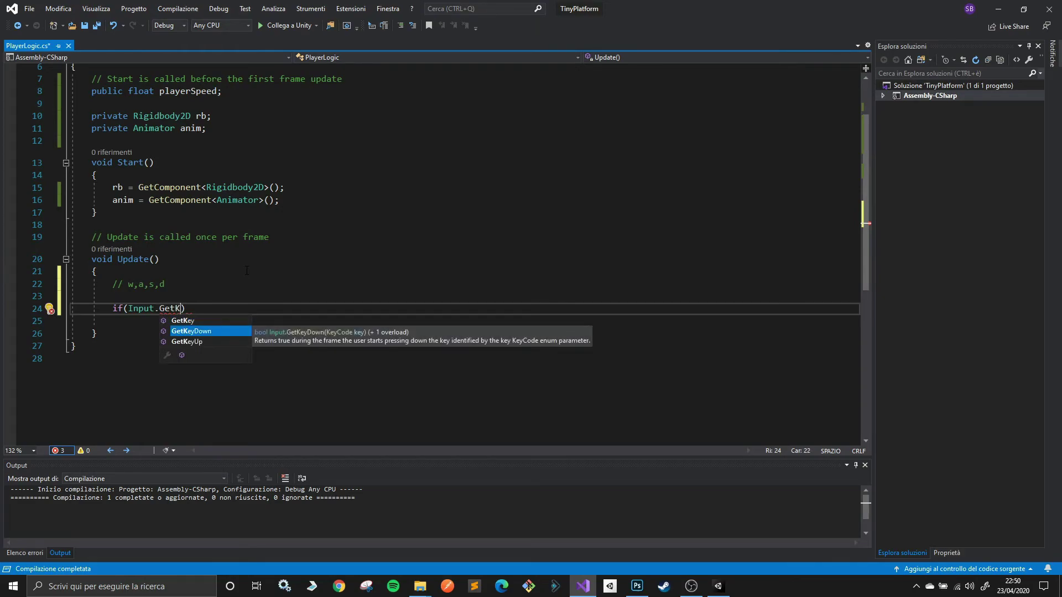
key(Up)
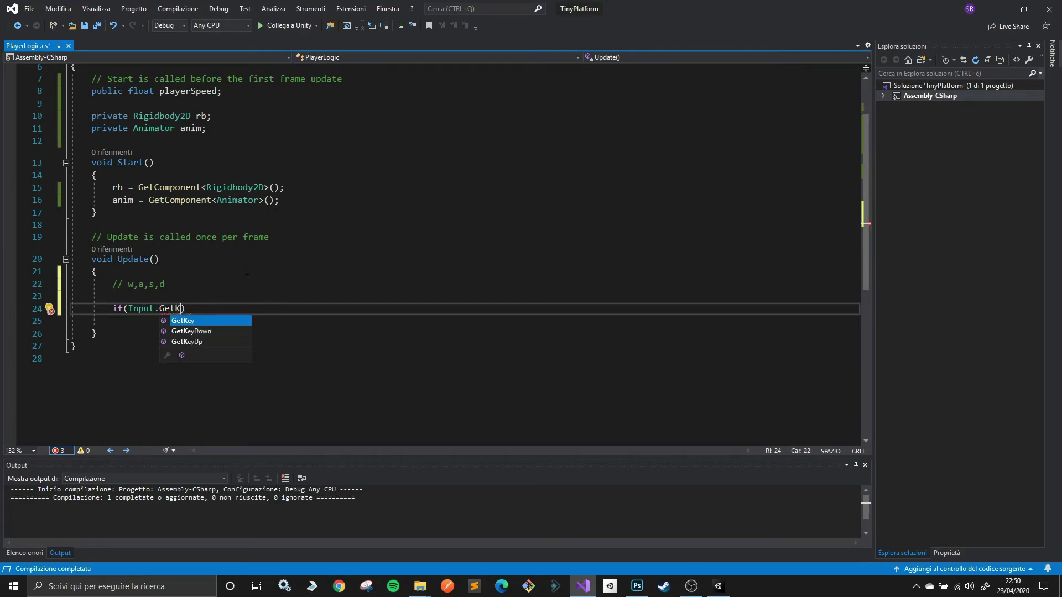
key(Down)
key(Up)
key(Down)
key(Up)
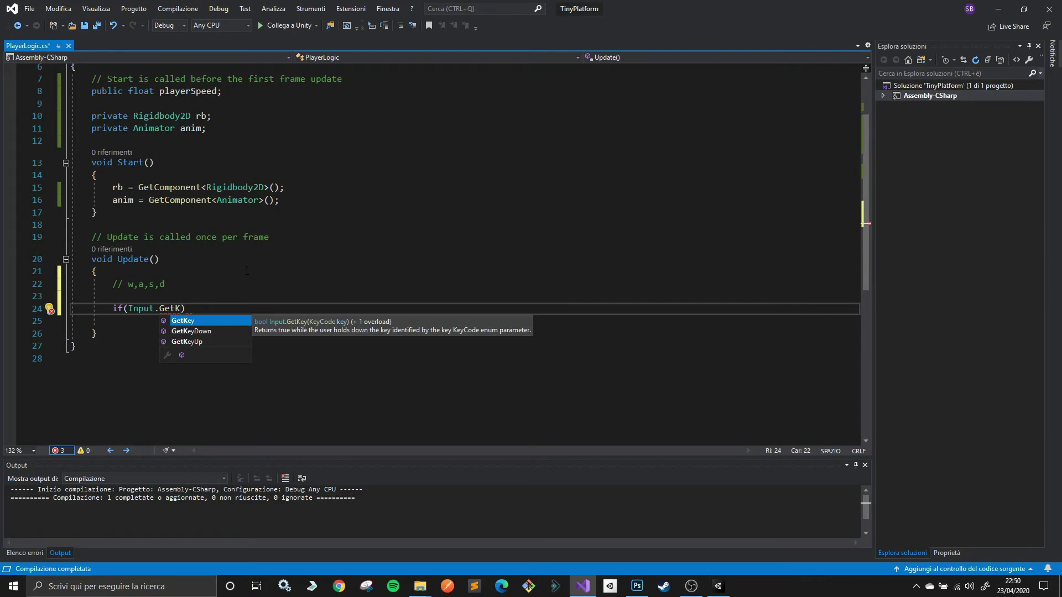
key(Down)
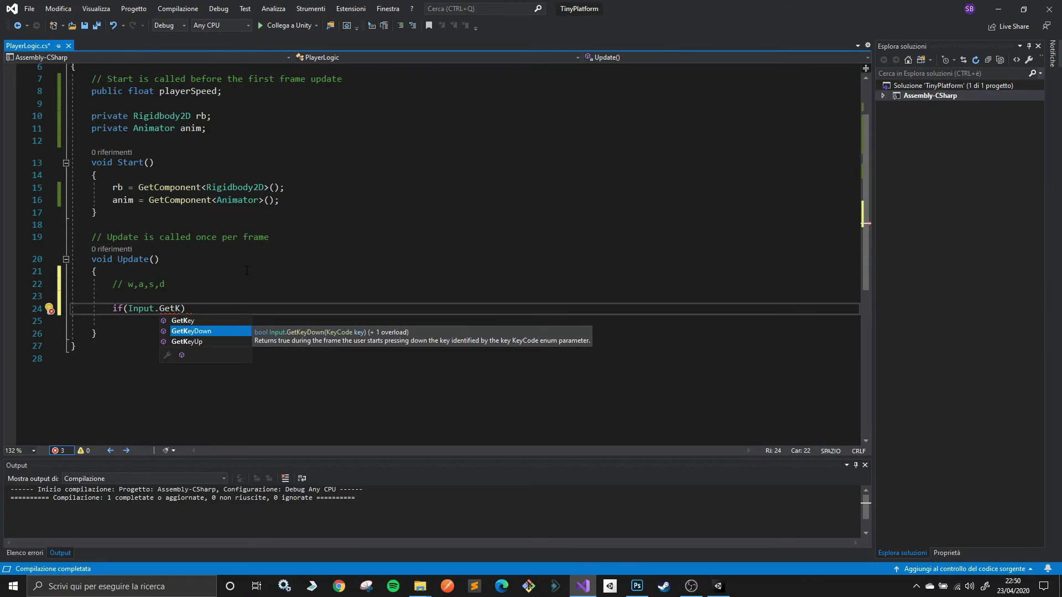
Add an if (Input.GetKey(KeyCode.A)) block with empty braces inside Update.
key(Up)
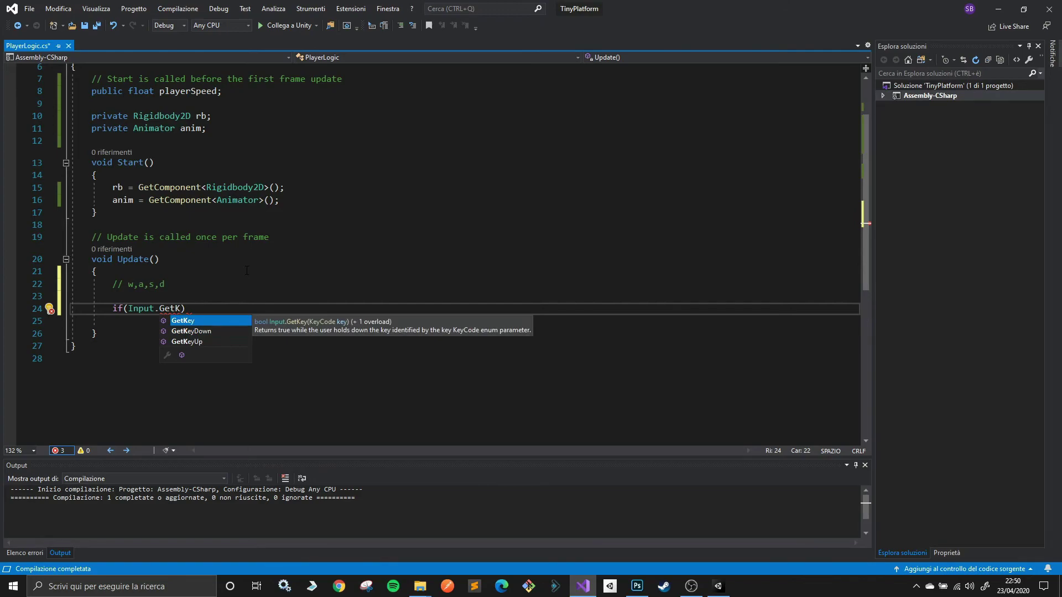
key(Tab)
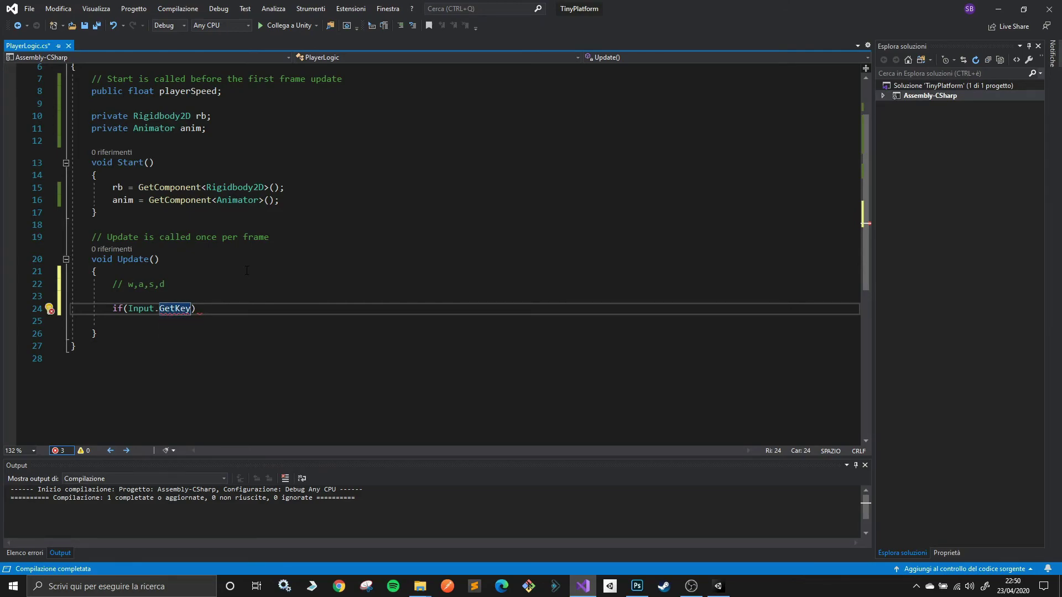
text(())
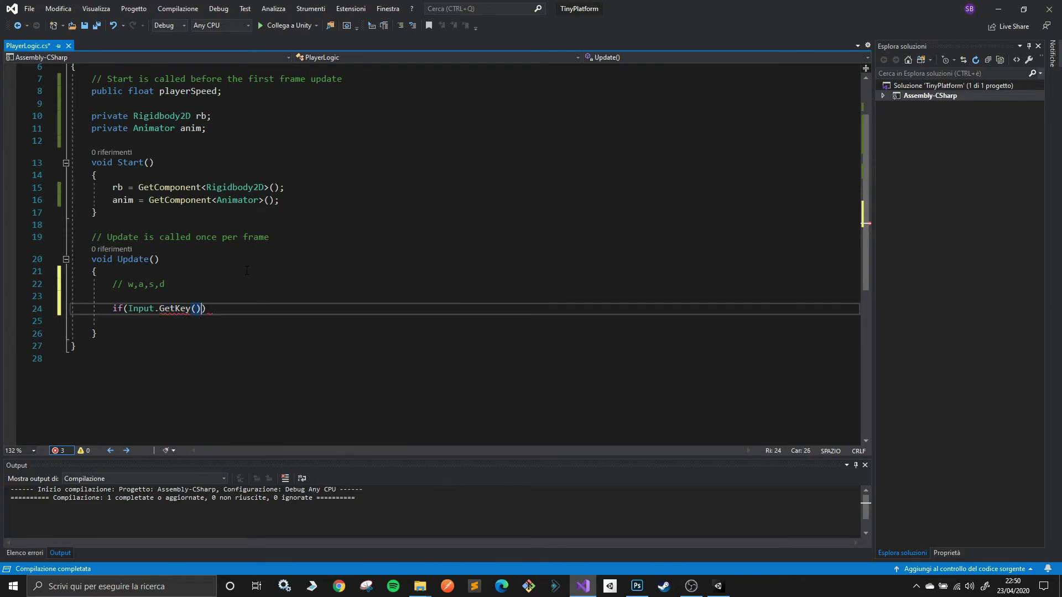
key(Left)
text(KeyCode)
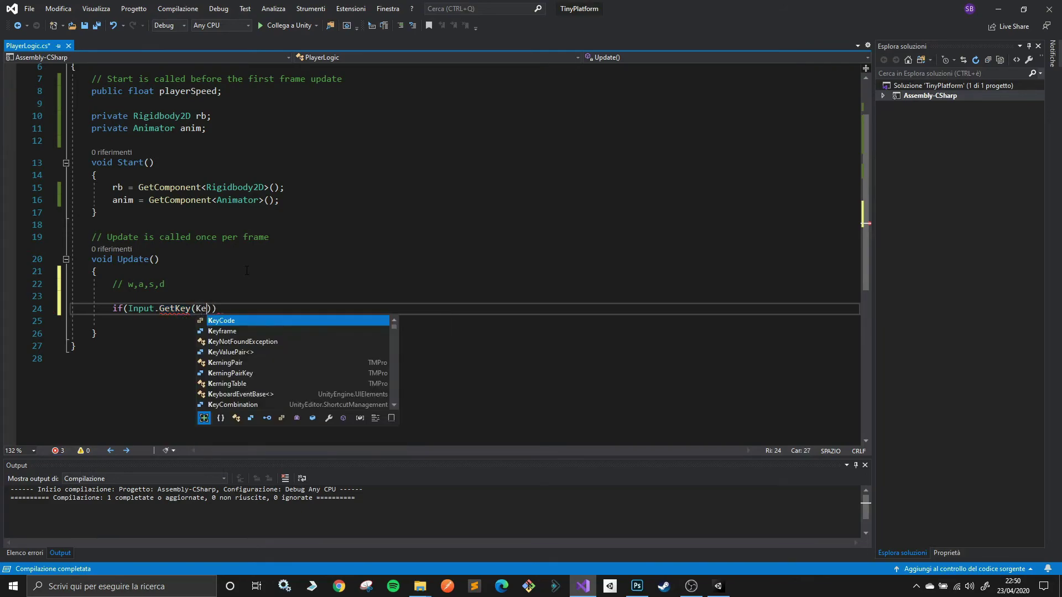
key(Escape)
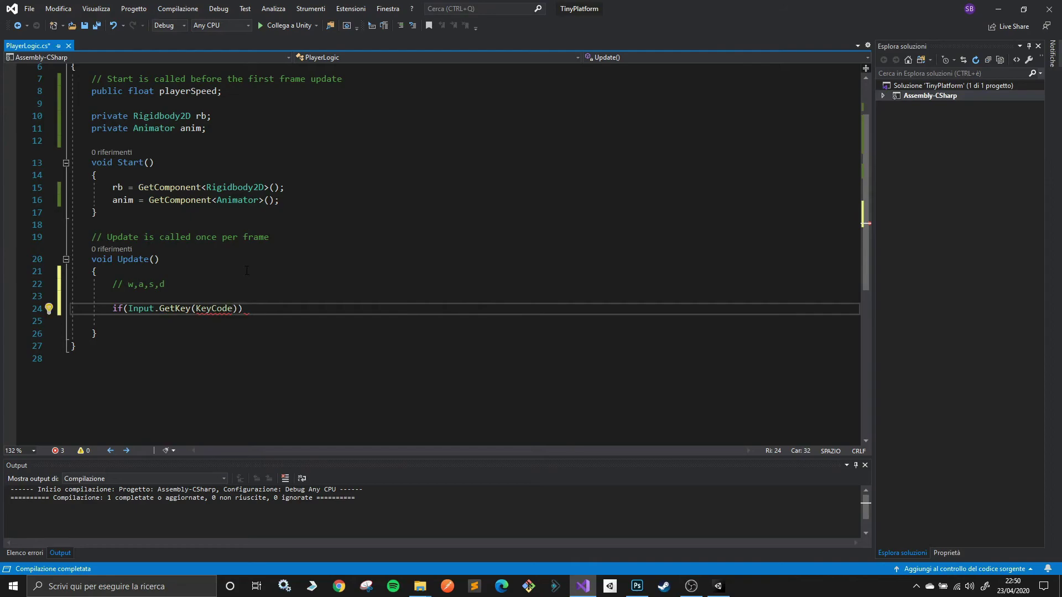
text(.)
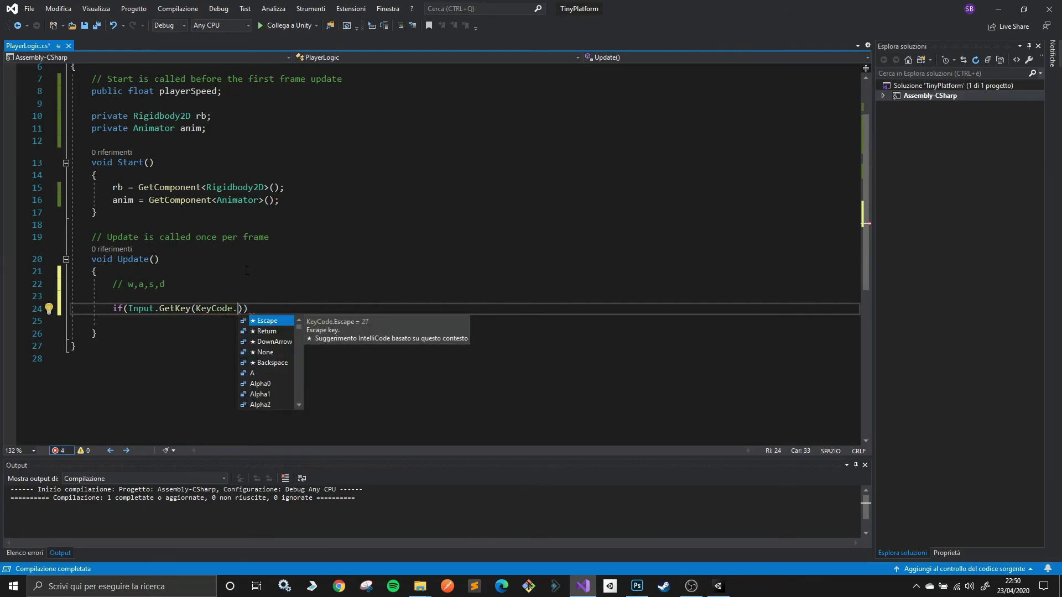
text(A))
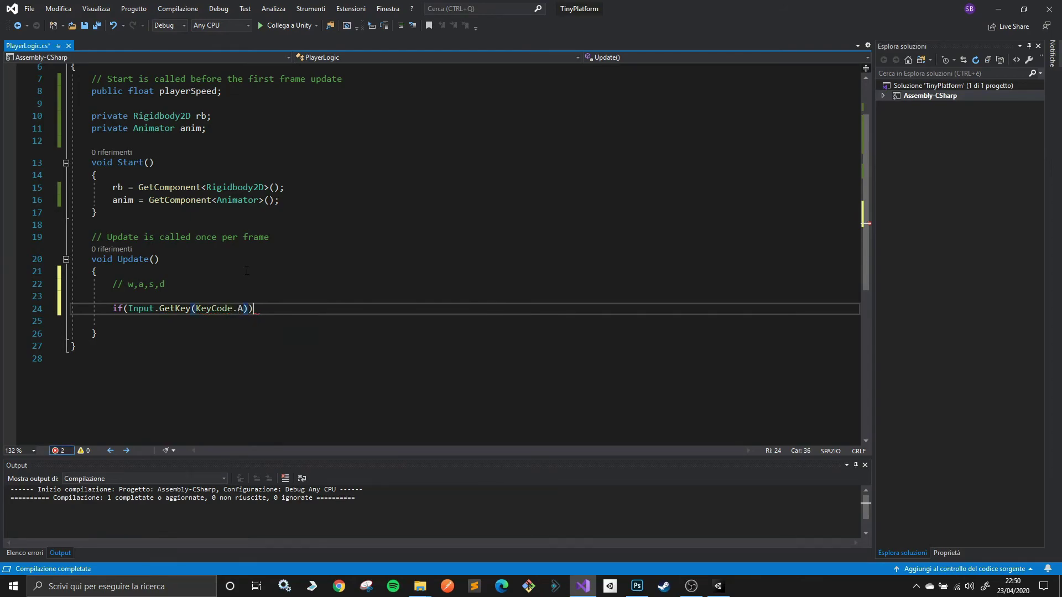
text(){)
key(Return)
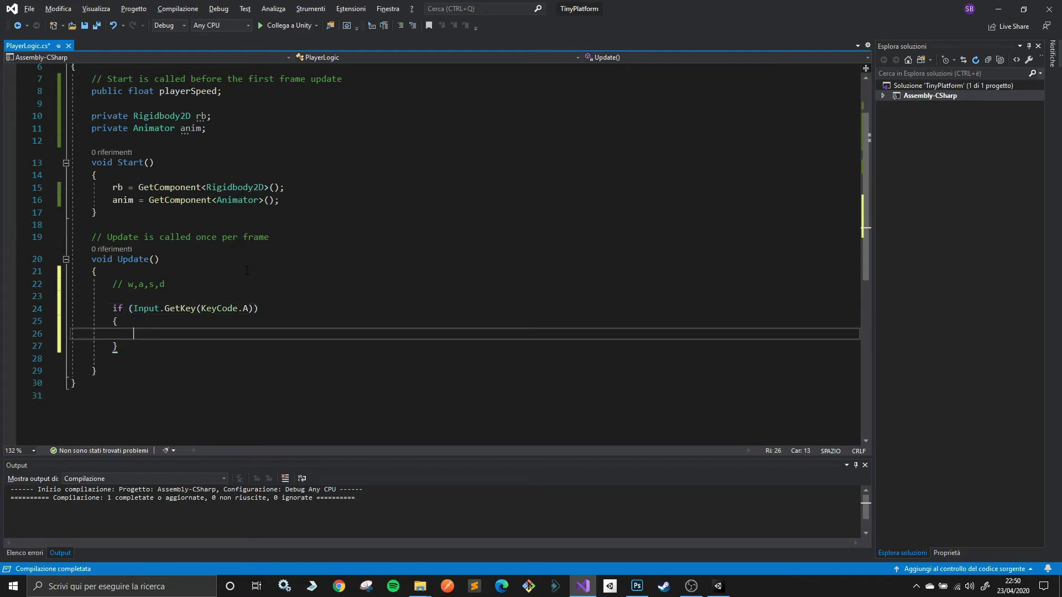
Add an else if (Input.GetKey(KeyCode.D)) branch with empty braces after the A block.
key(Down)
key(End)
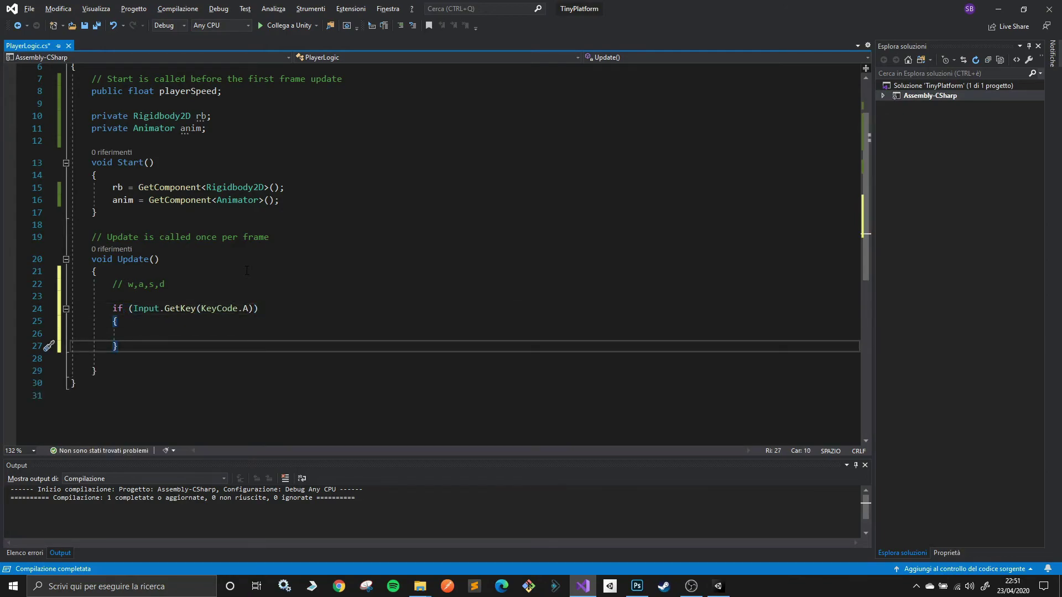
text(else)
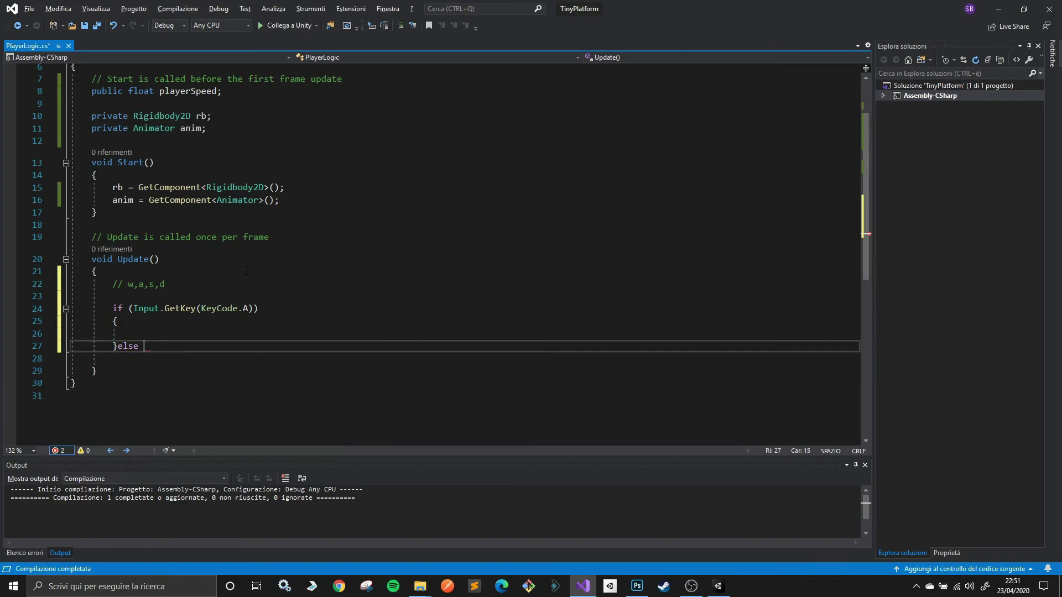
text( if ()
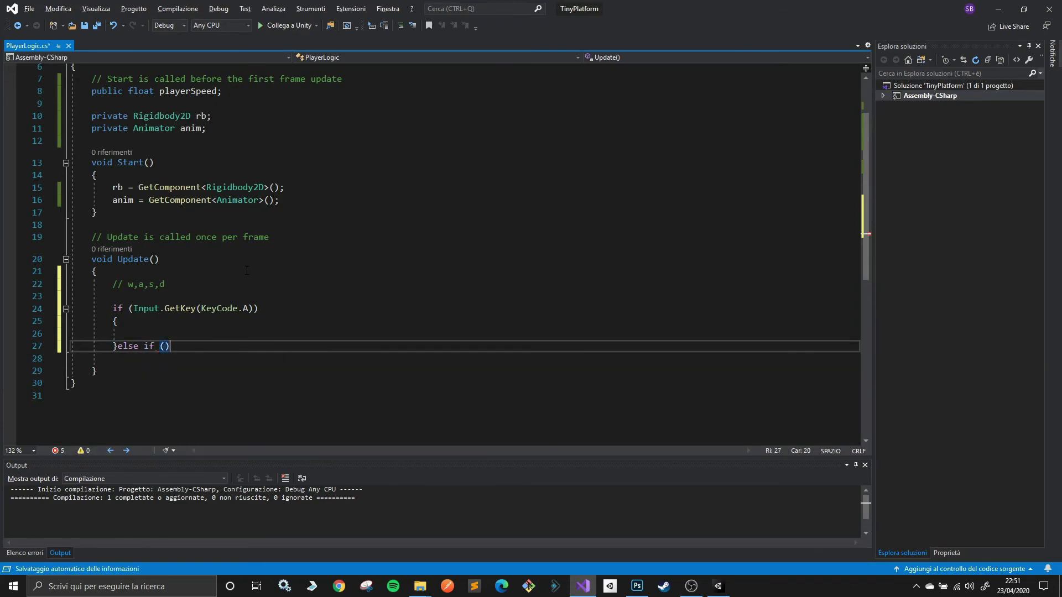
text(Inp)
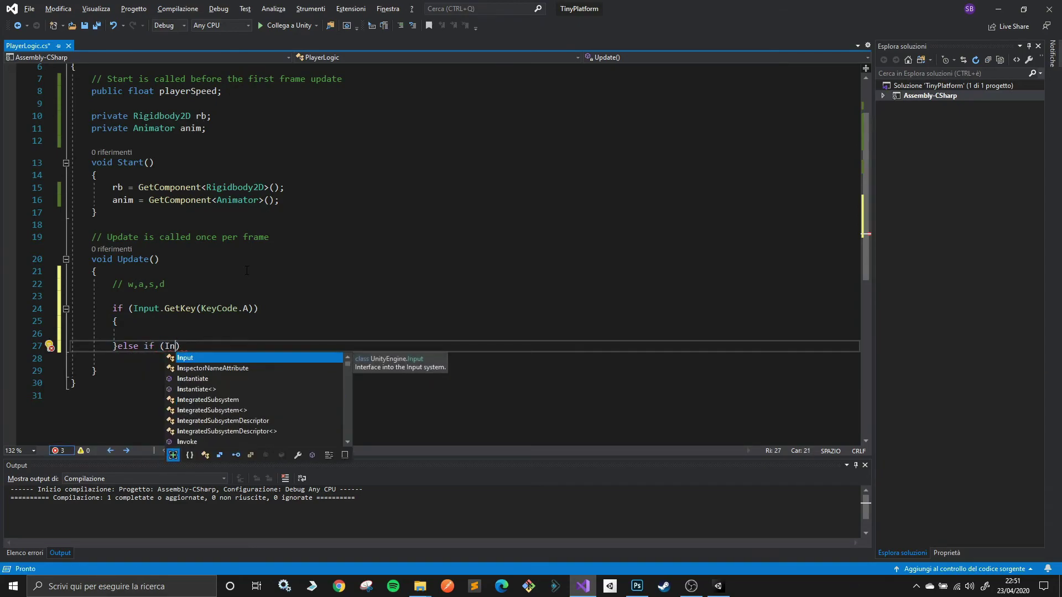
key(Tab)
text(.Get)
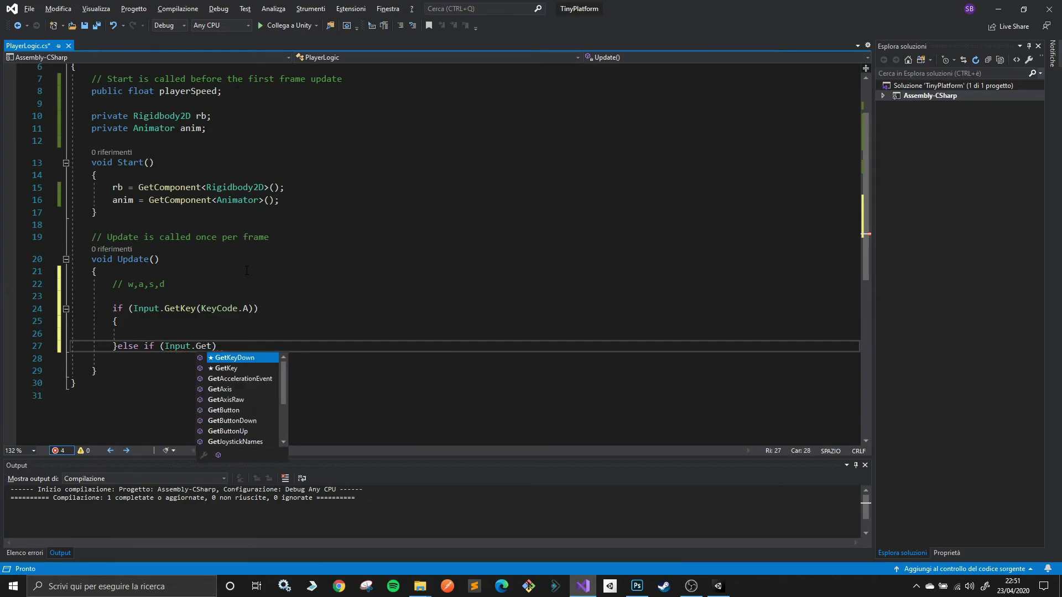
key(Tab)
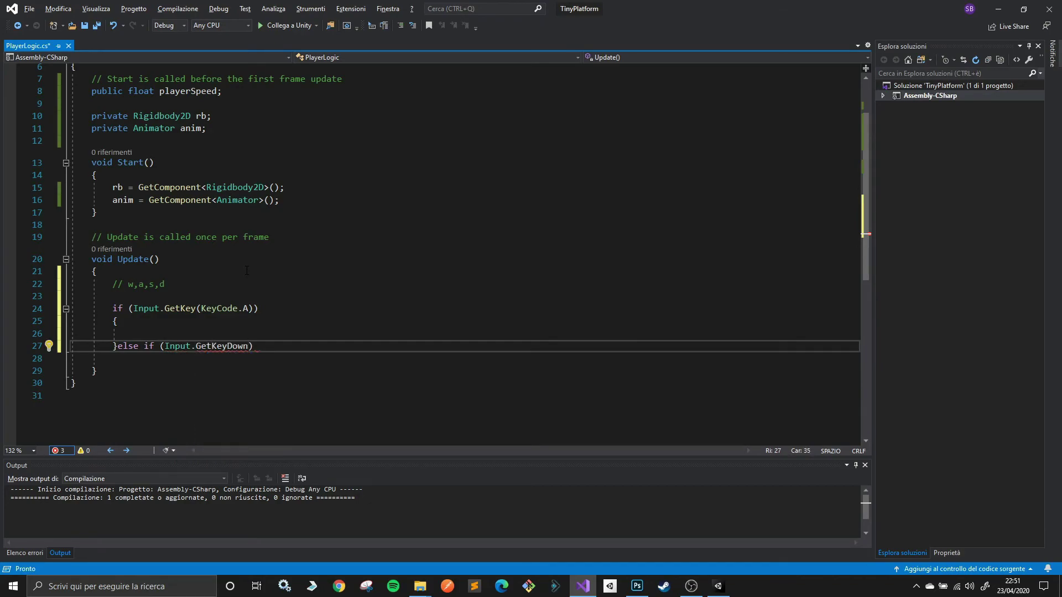
key(BackSpace)
key(BackSpace)
key(BackSpace)
key(BackSpace)
text((K)
text(ey)
key(Down)
key(Tab)
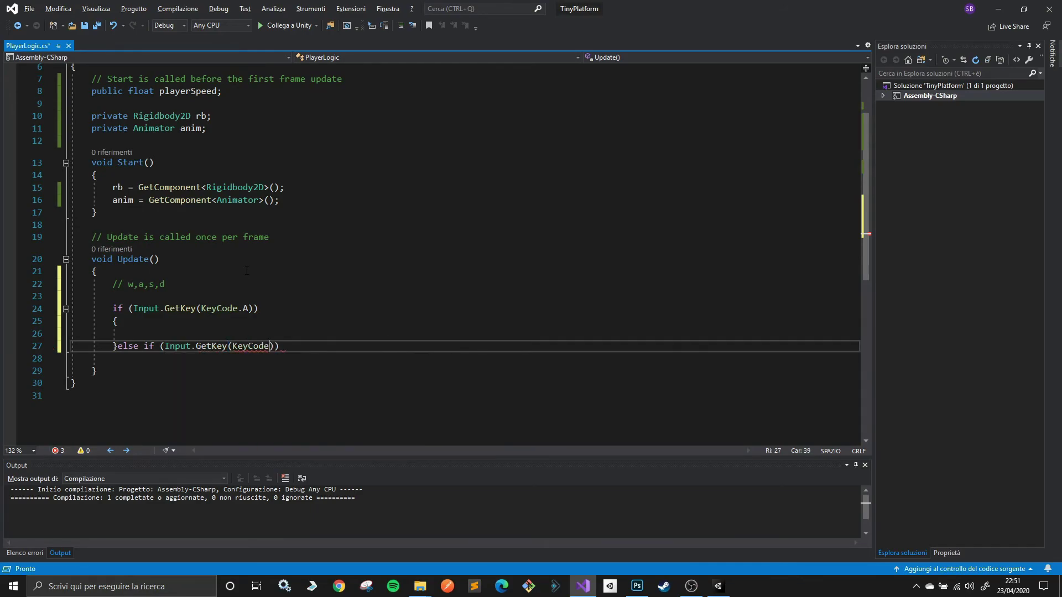
text(.D)
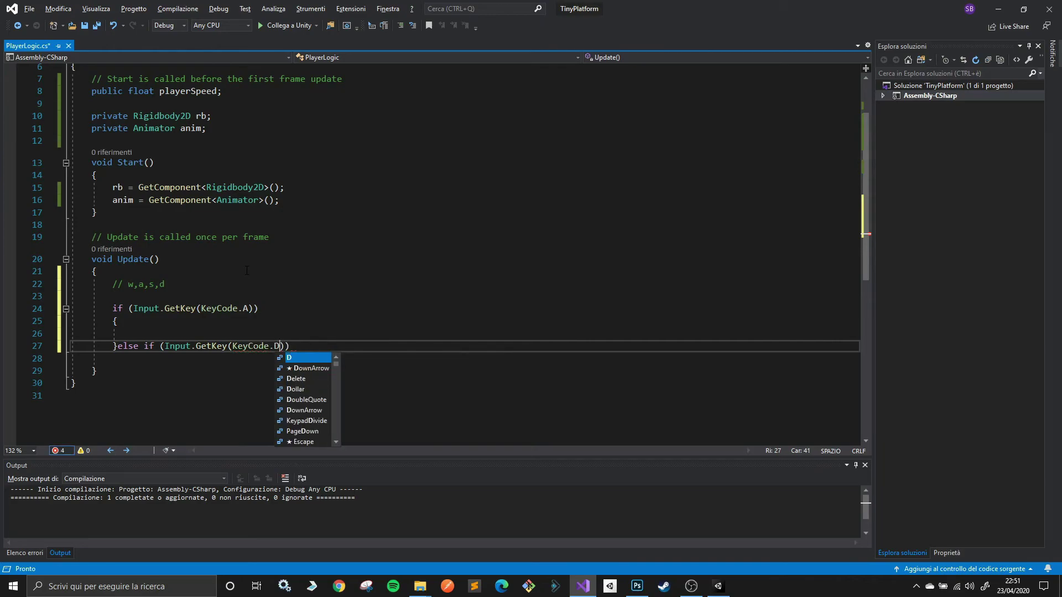
text()) {)
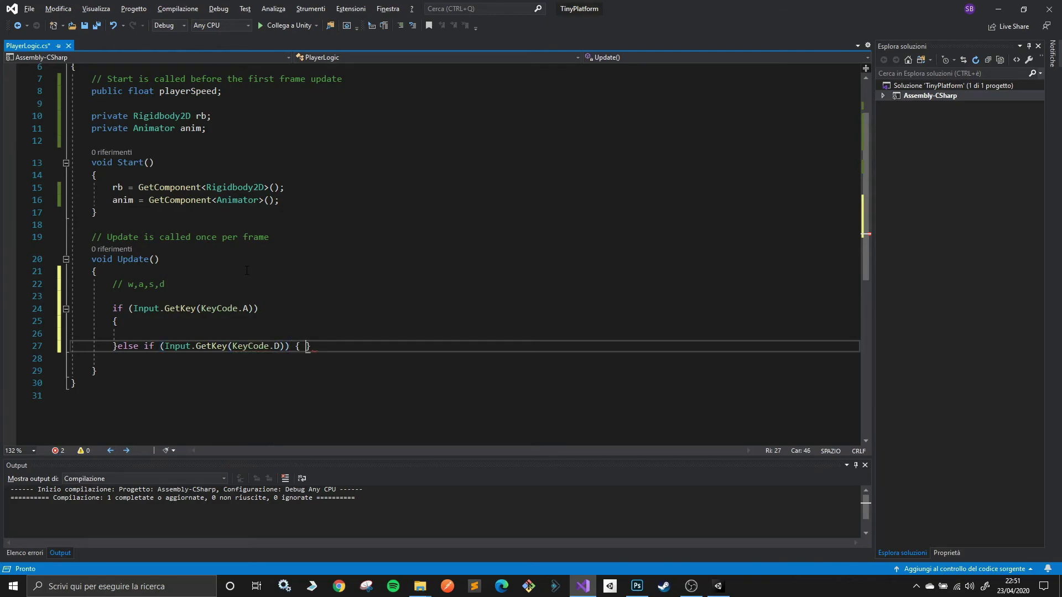
key(Return)
Start a final else branch below the D block.
key(Down)
text(e)
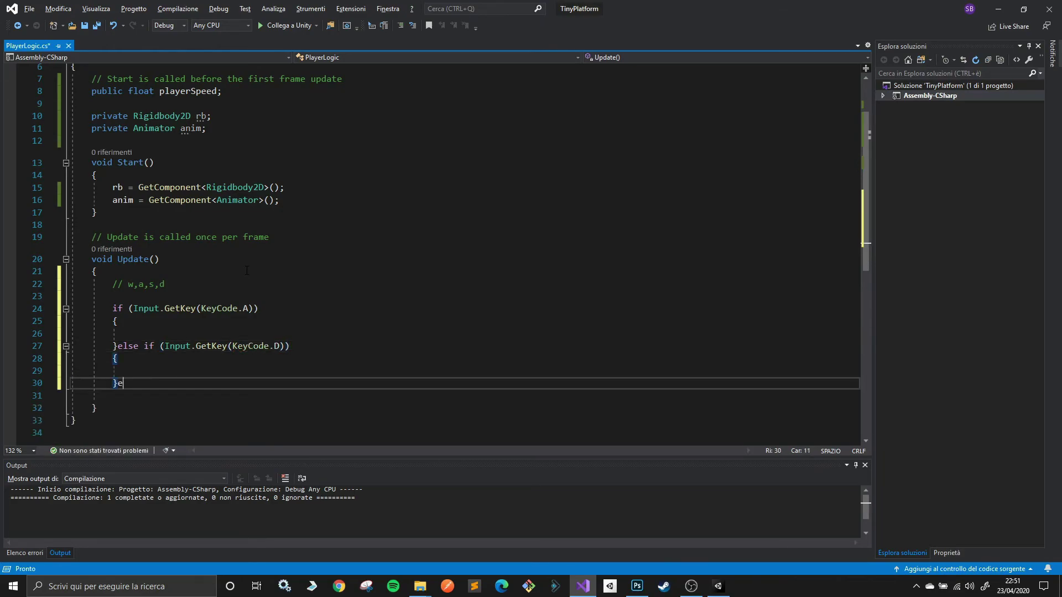
text(lse if)
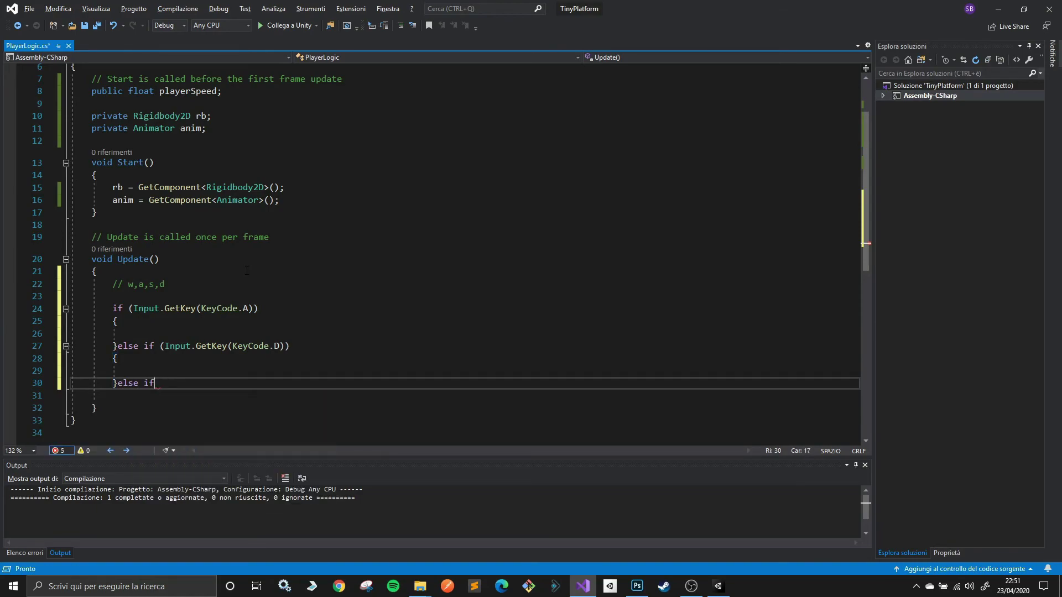
key(BackSpace)
key(BackSpace)
key(BackSpace)
key(BackSpace)
Give the final else branch its own opening and closing braces on separate lines.
key(Return)
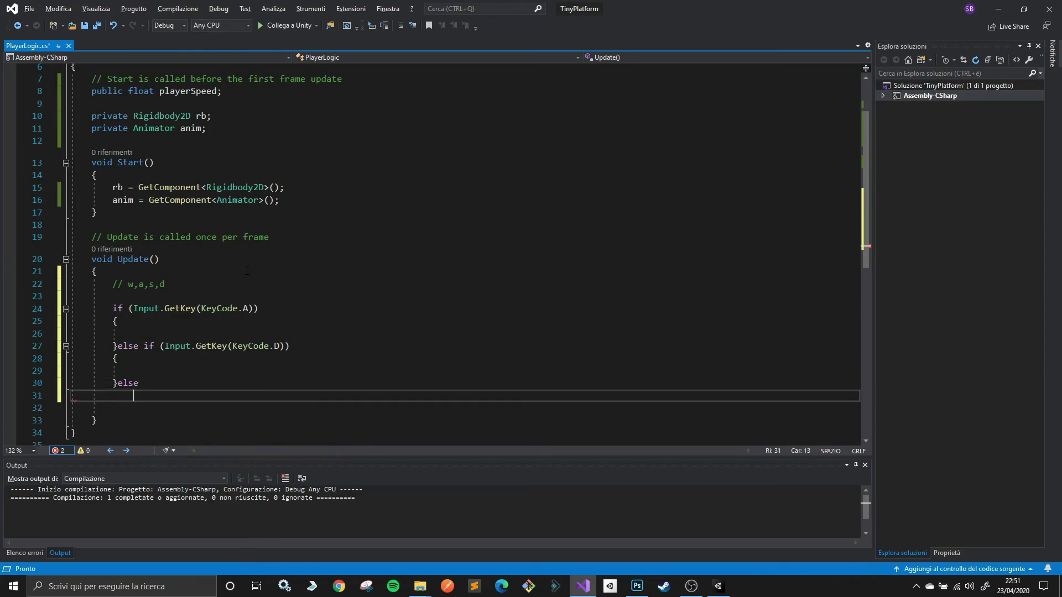
text(})
key(Up)
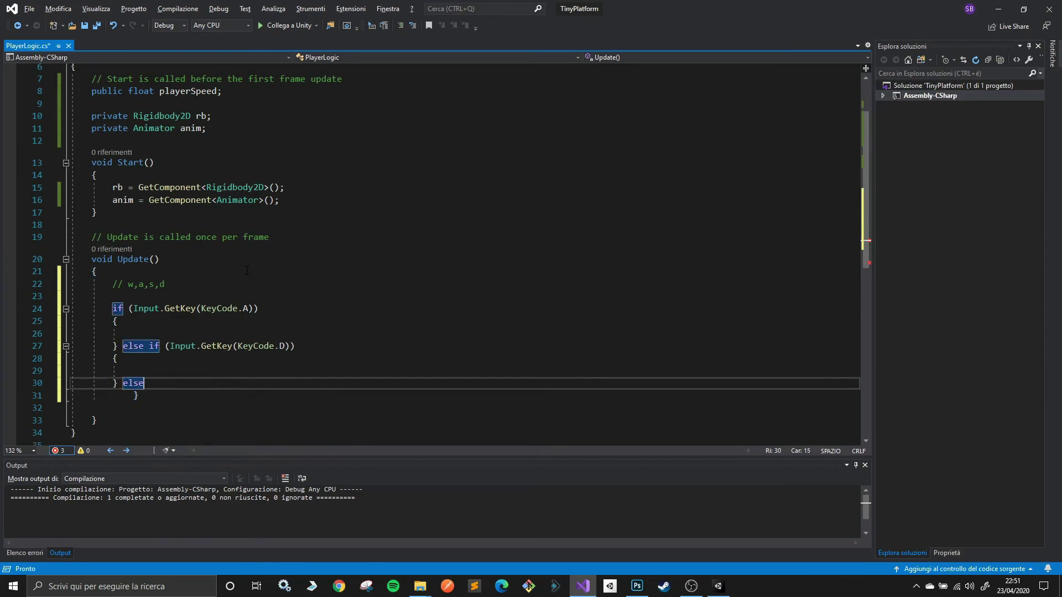
key(End)
text({)
key(Down)
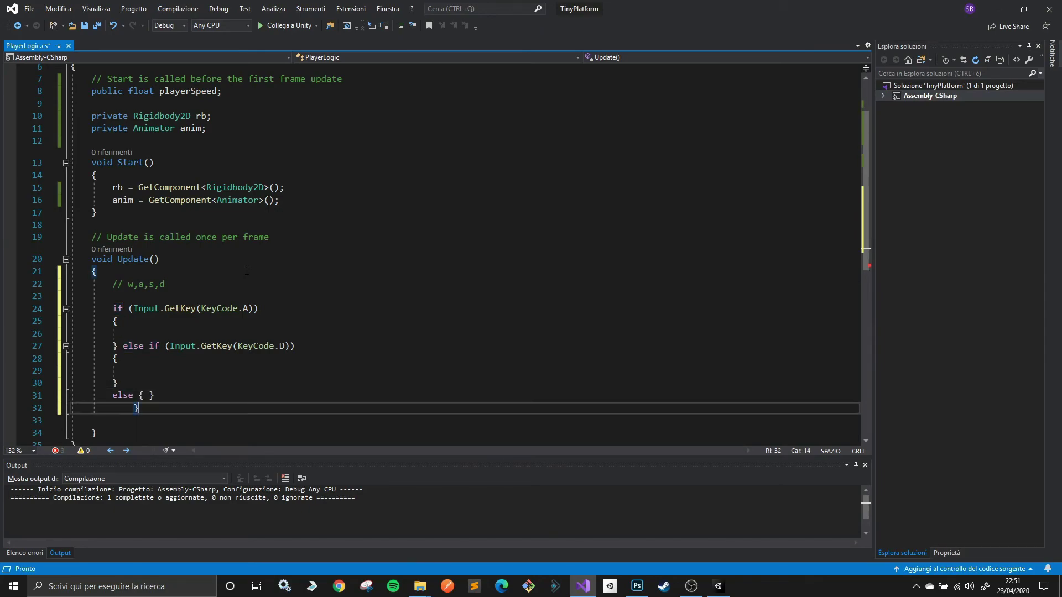
key(BackSpace)
key(BackSpace)
key(Up)
key(End)
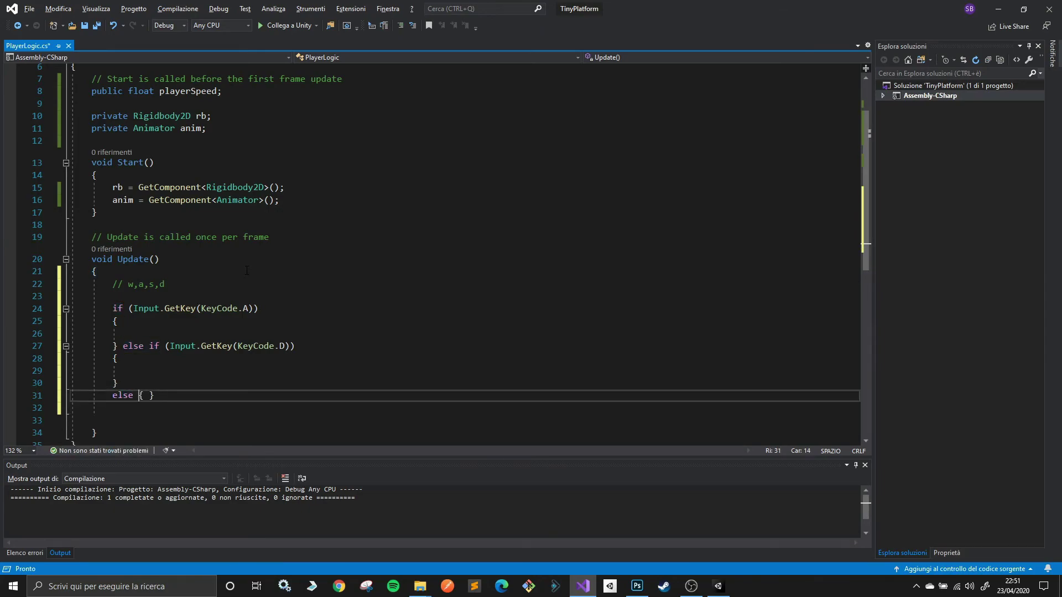
key(Left)
key(Return)
Undo a stray '1' and open an empty line inside the else block.
key(Up)
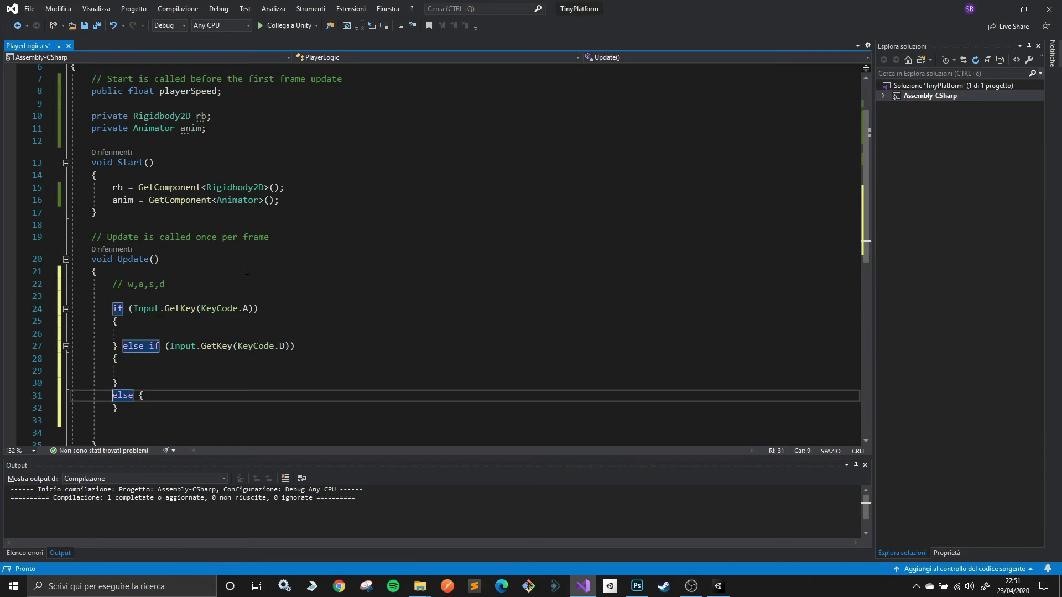
text(1)
key(Return)
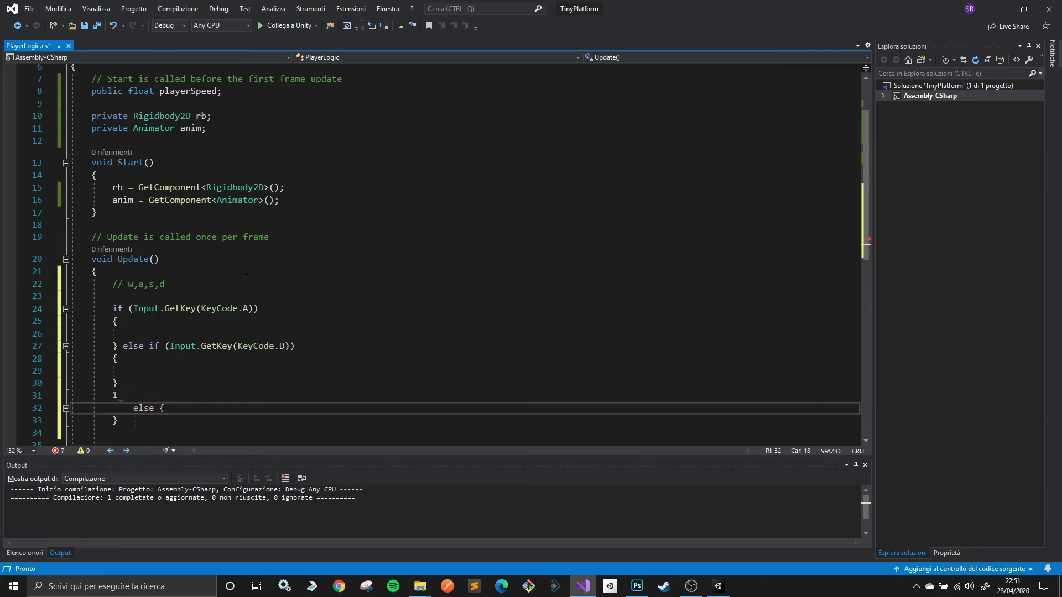
key(ctrl+z)
key(ctrl+z)
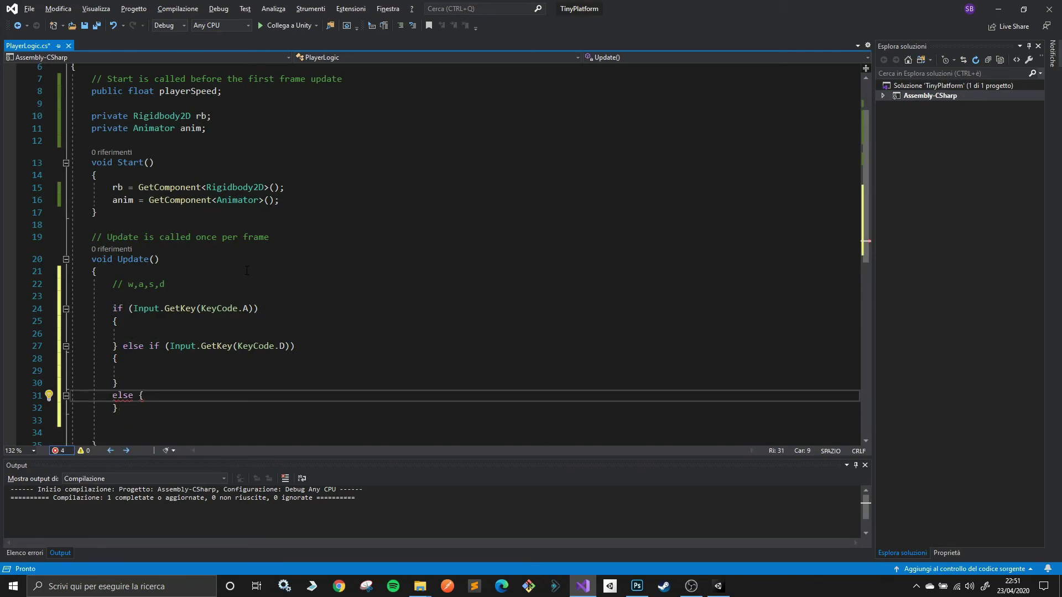
key(End)
key(Return)
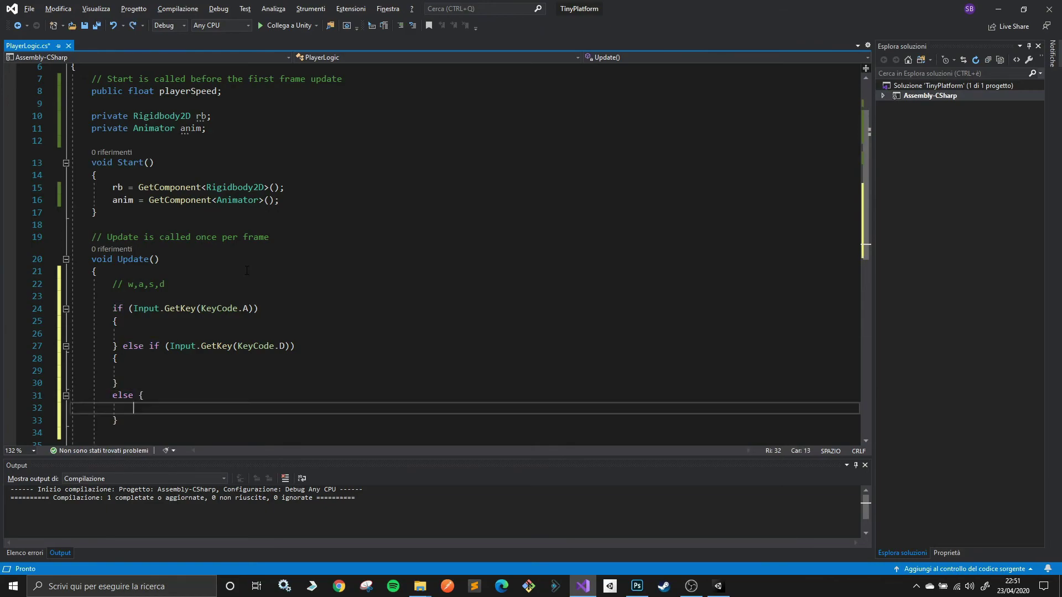
Add a blank line below the else block and return to the A-key branch.
key(Down)
key(Down)
scroll(247, 271, down, 1)
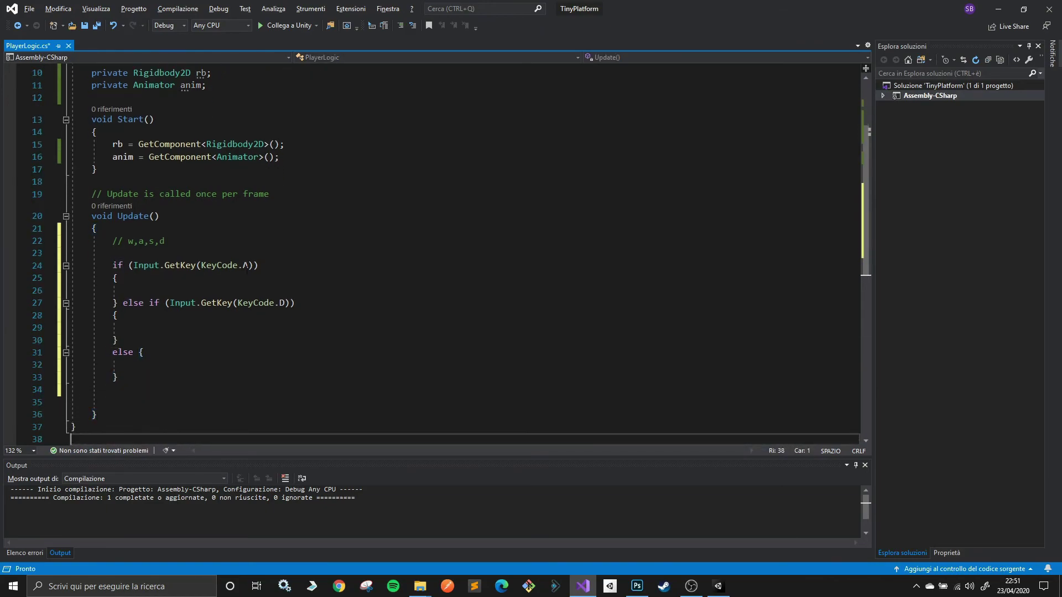
key(Return)
key(Up)
key(Up)
key(Up)
key(Up)
key(Up)
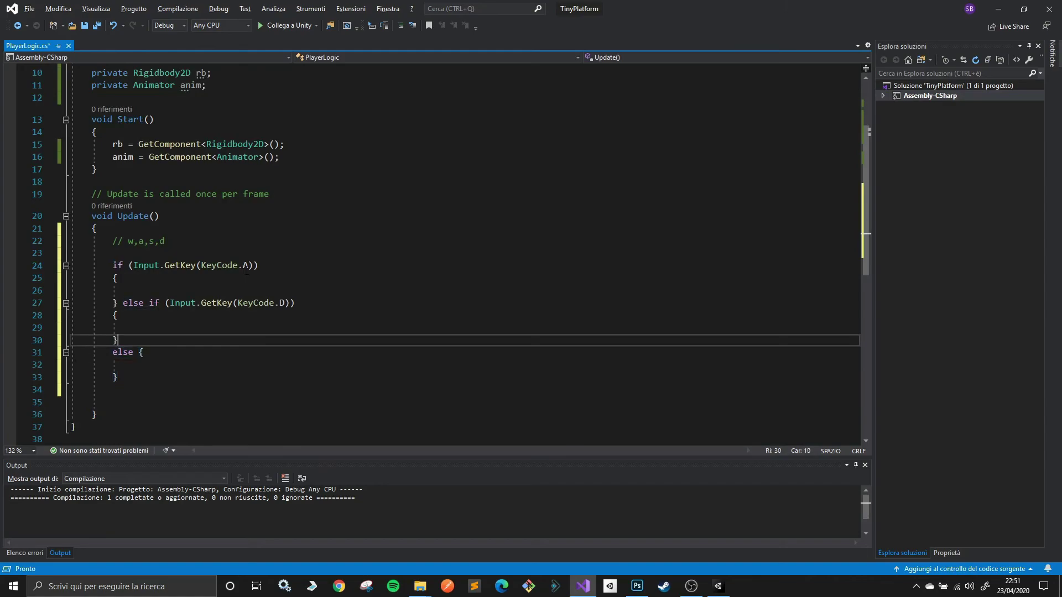
key(Up)
key(Up)
key(End)
key(Up)
key(Up)
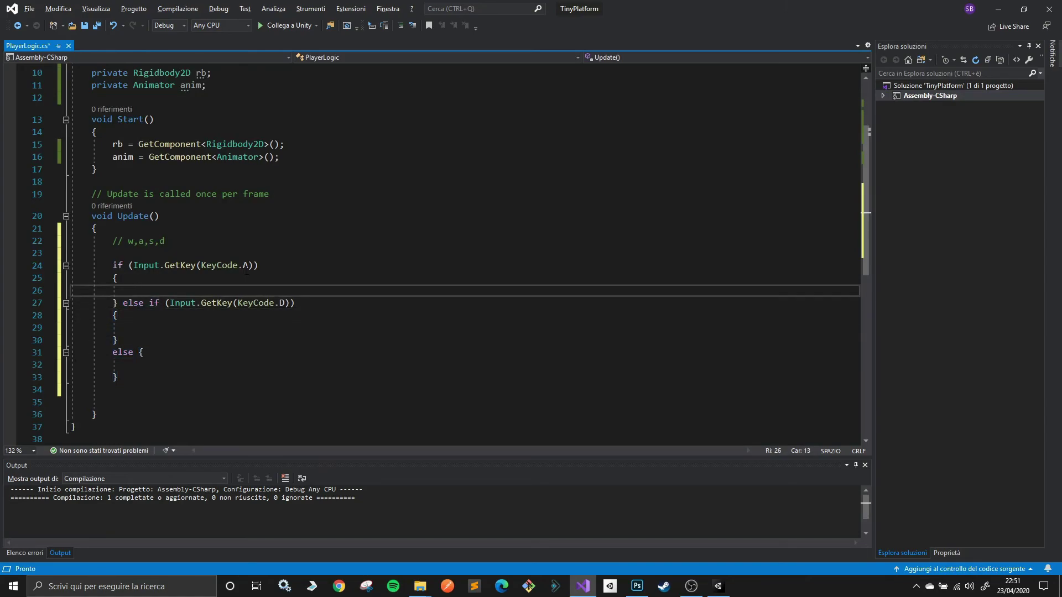
Write rb.velocity = new Vector2(playerSpeed, 0); on a new line inside the A-key branch.
key(Return)
key(Up)
text(rb)
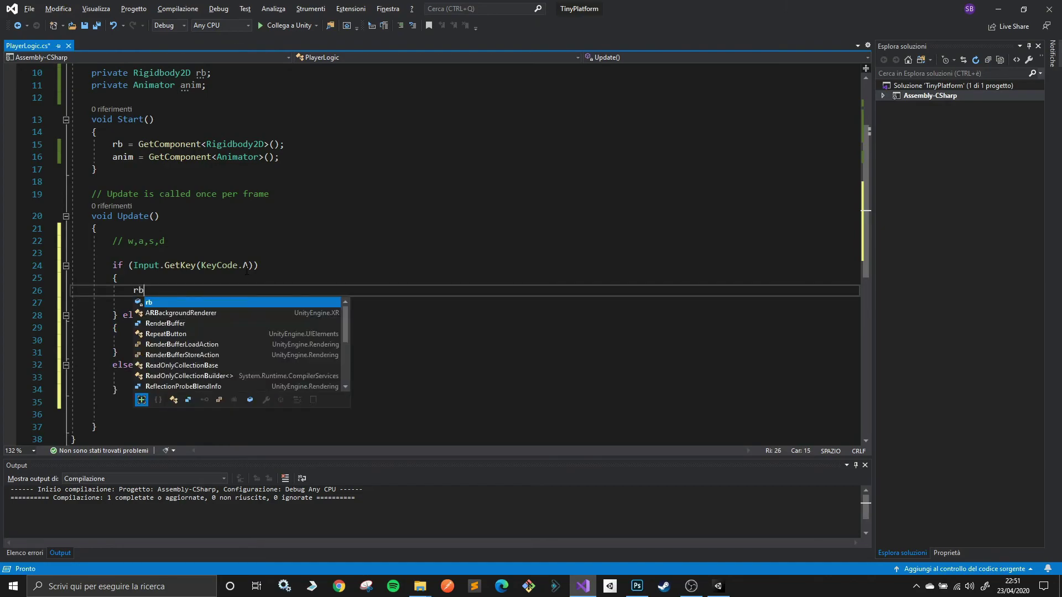
text(.velocity)
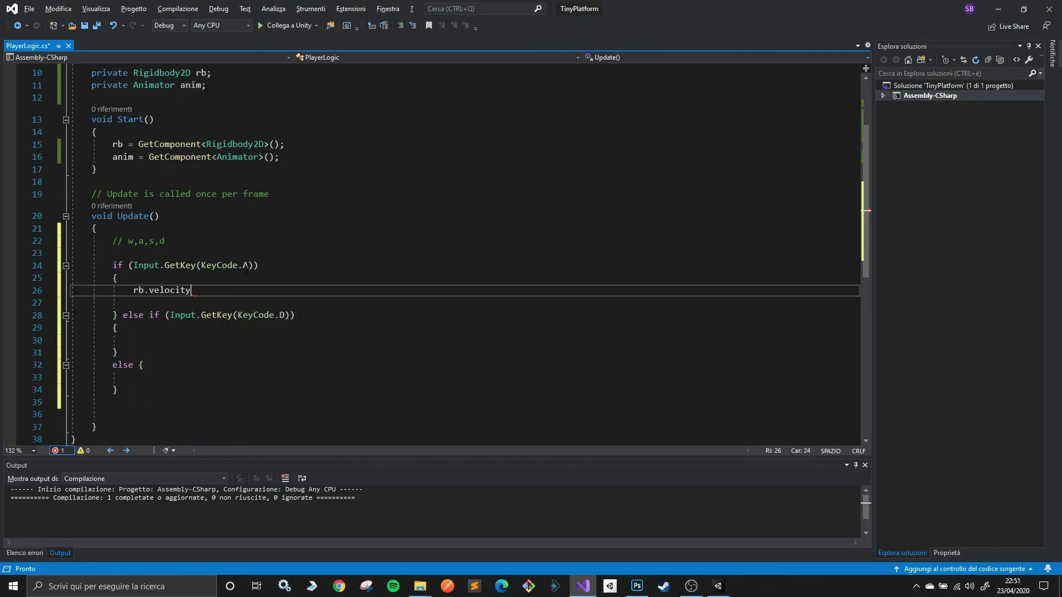
text( = )
text(new)
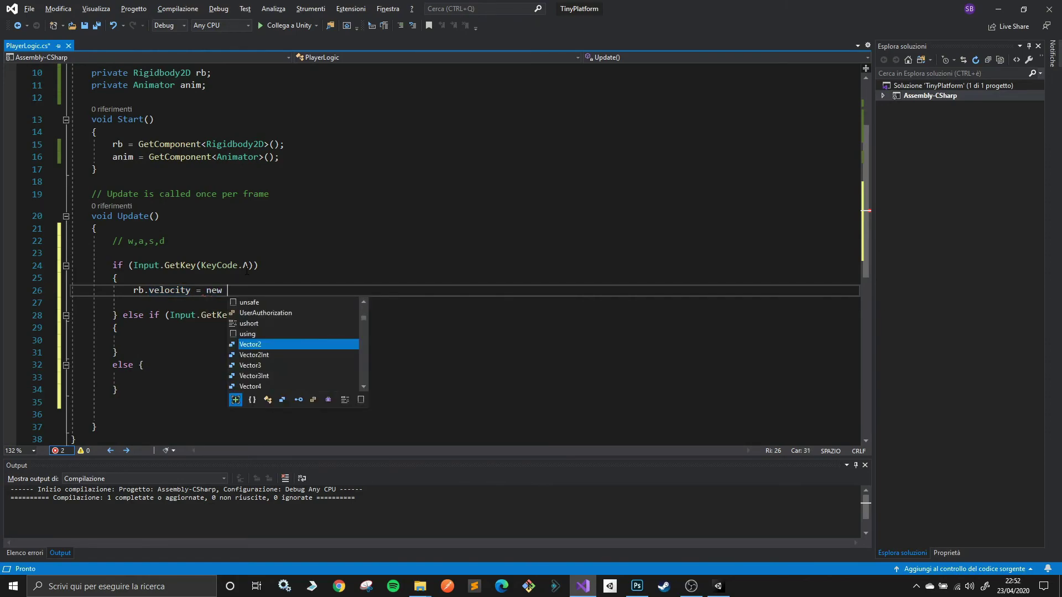
text( Vec)
key(Tab)
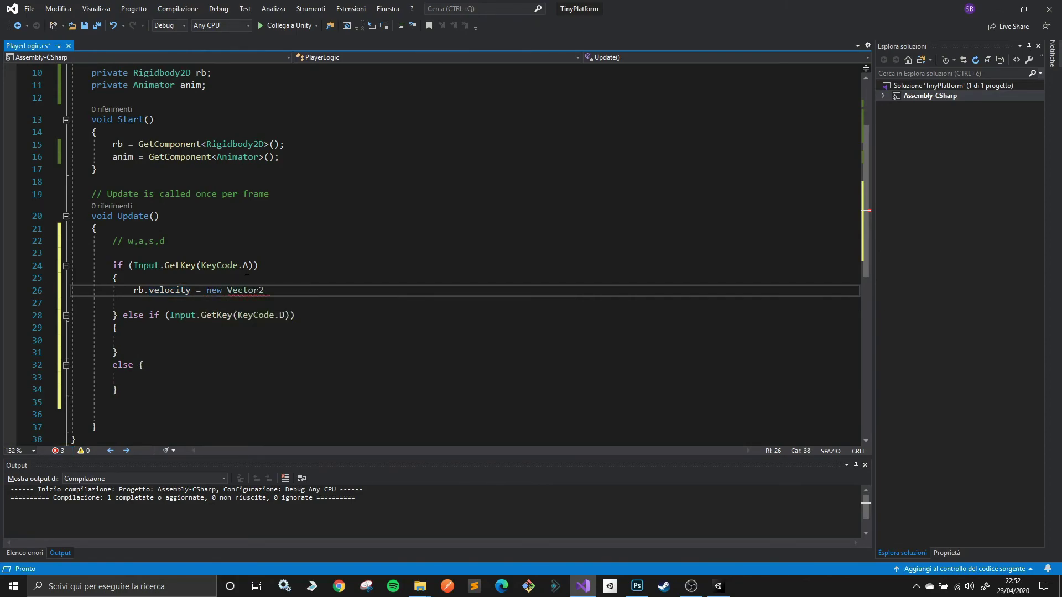
text(())
key(Left)
scroll(247, 270, up, 3)
scroll(249, 216, down, 1)
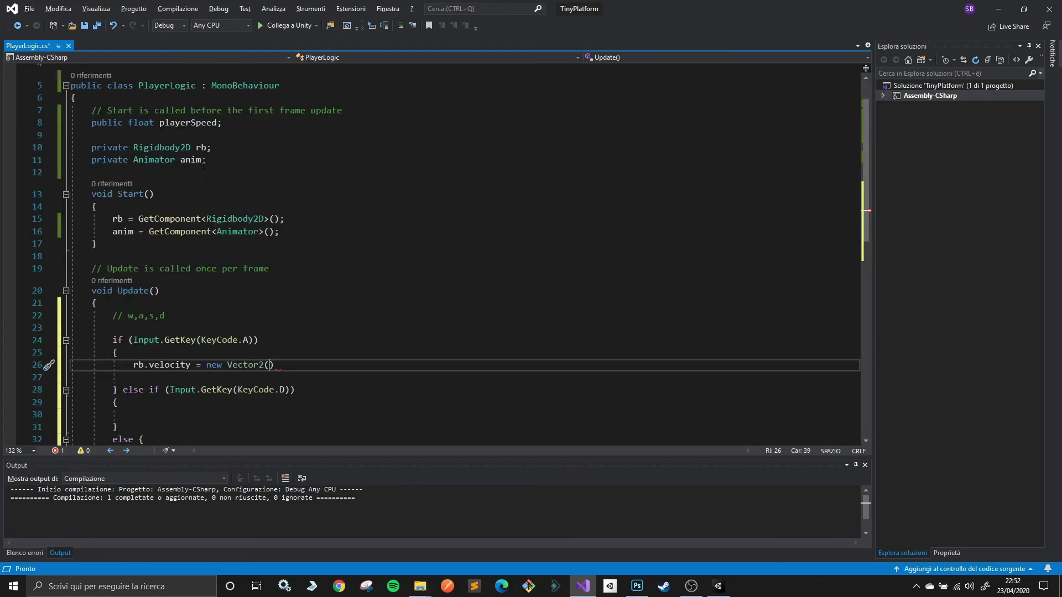
scroll(298, 268, down, 1)
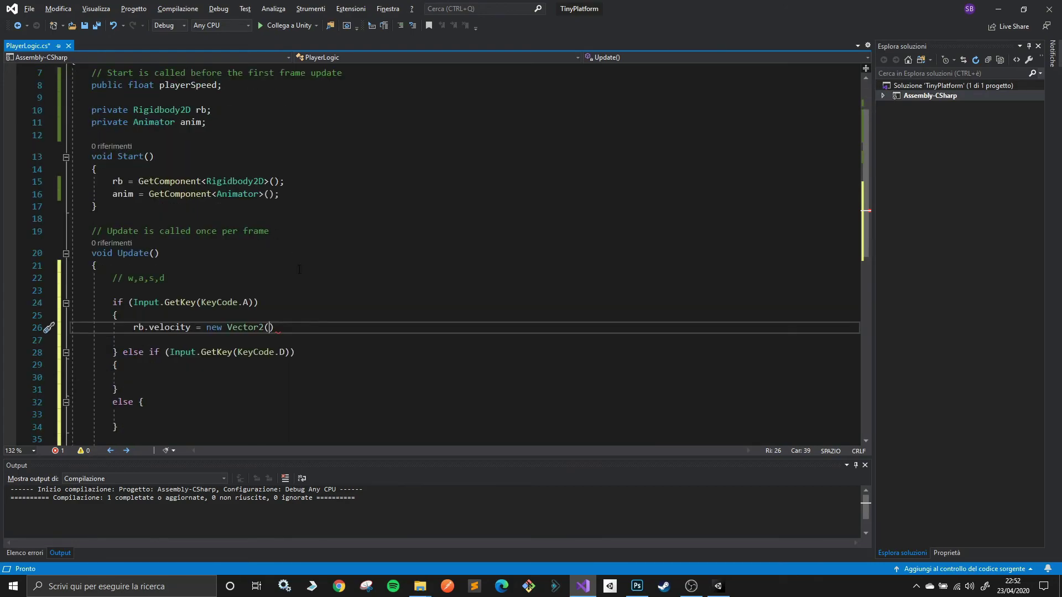
text(pla)
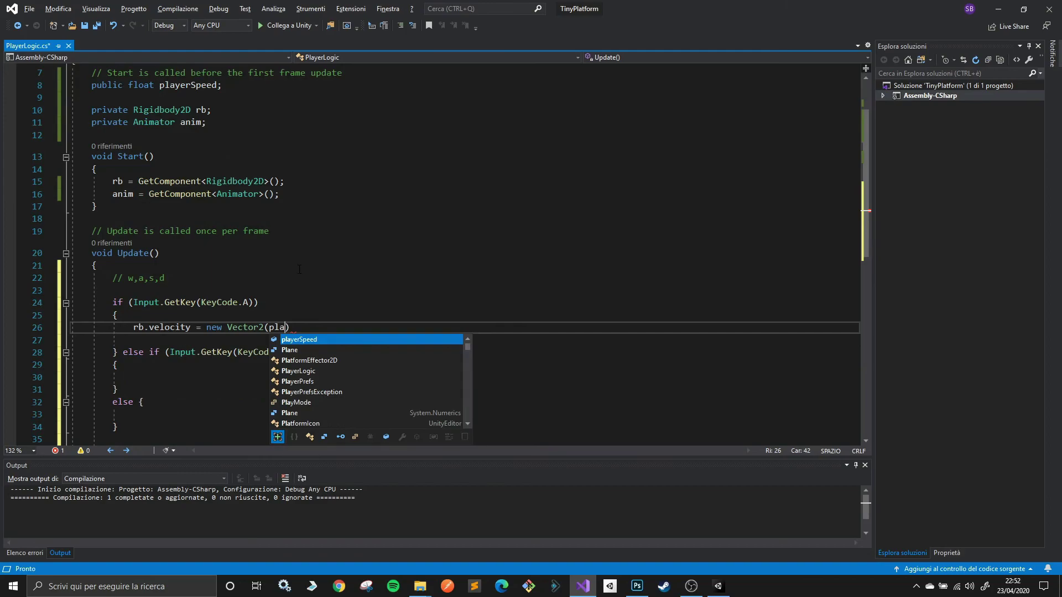
key(Tab)
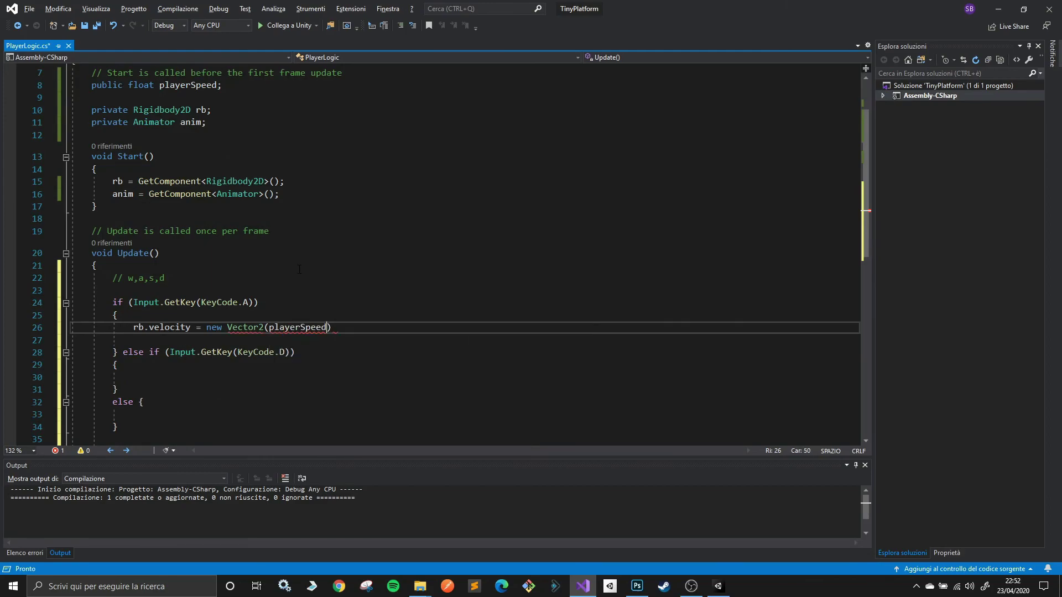
text(, 0)
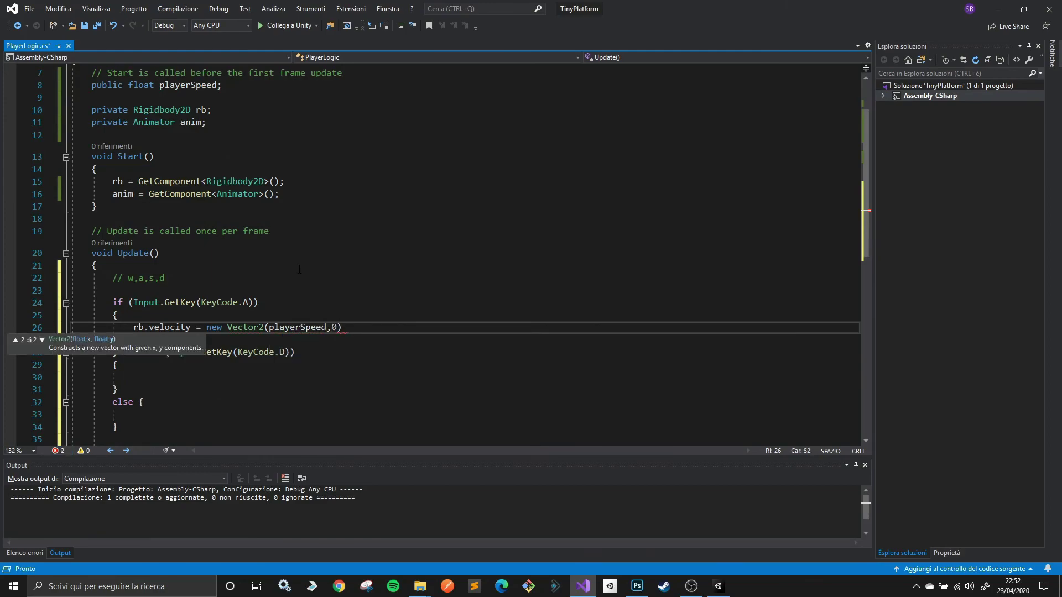
text();)
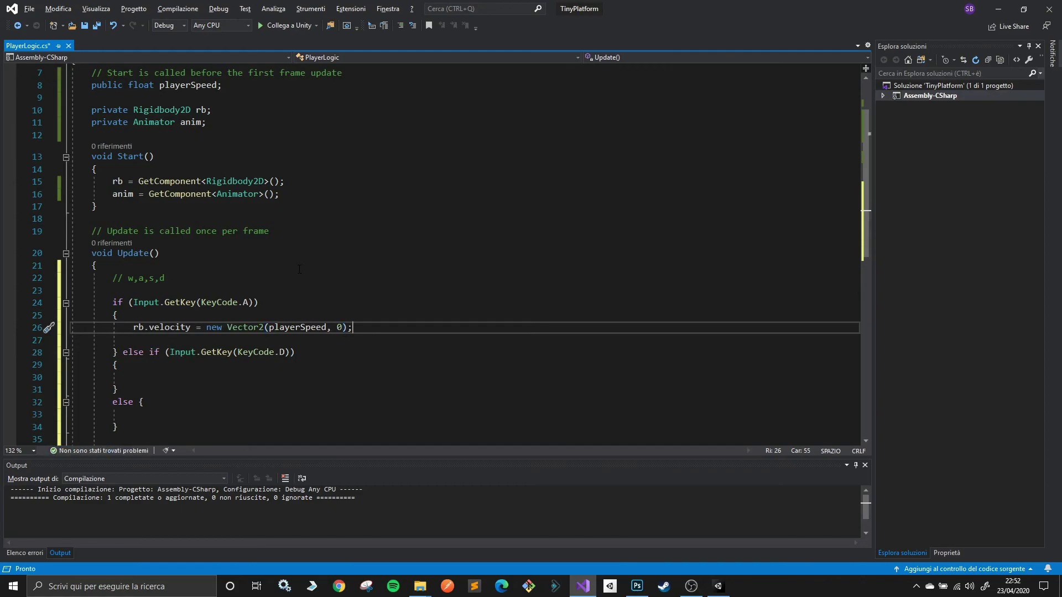
Begin the D-key branch's line as rb.velocity = new Vector2().
key(Down)
key(Down)
key(Down)
key(Down)
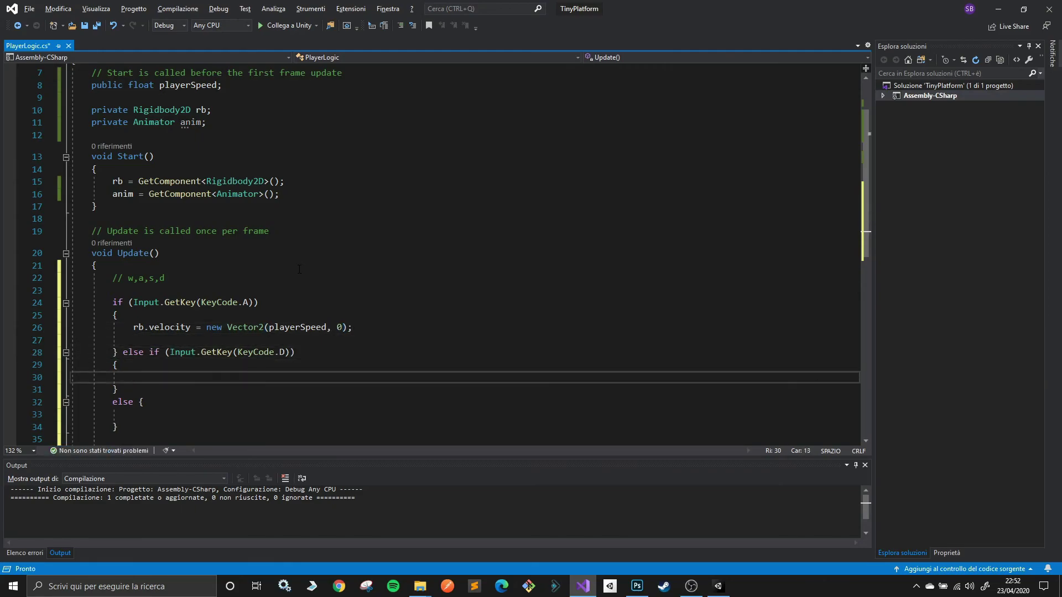
text(rb.)
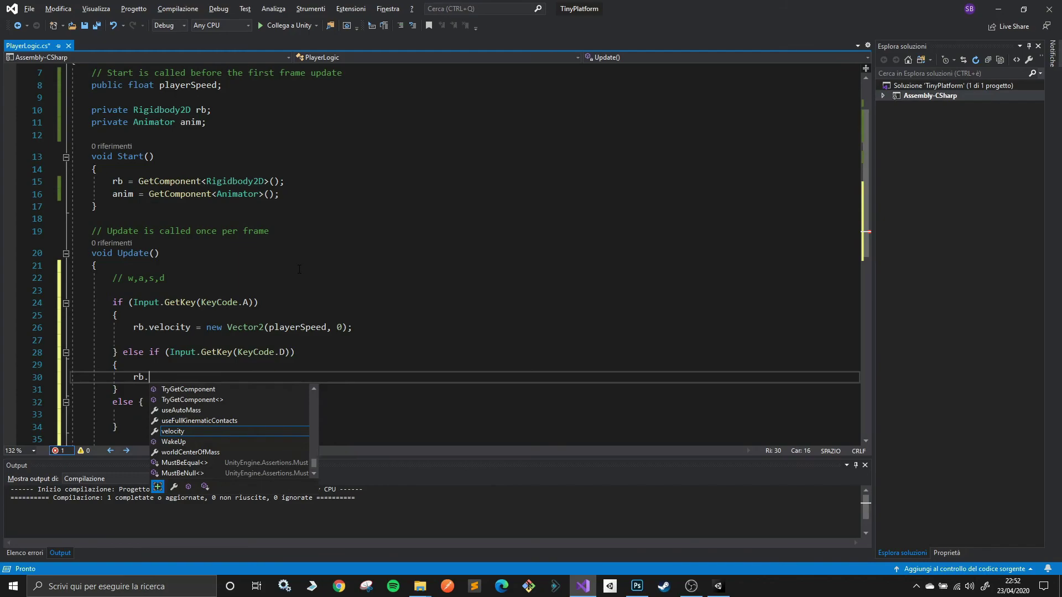
text(ve)
key(Tab)
text(= )
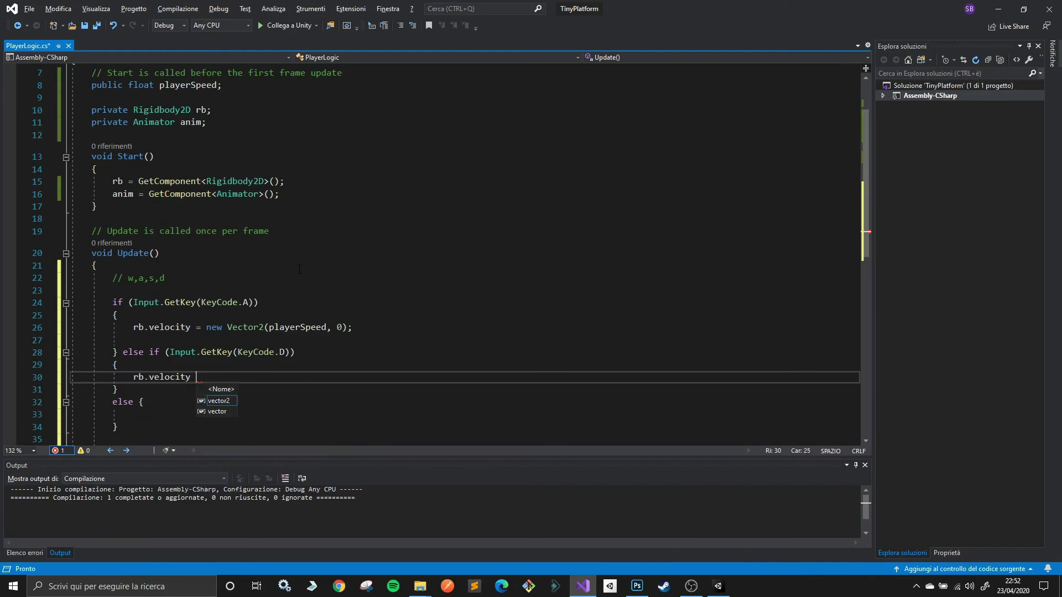
text(new )
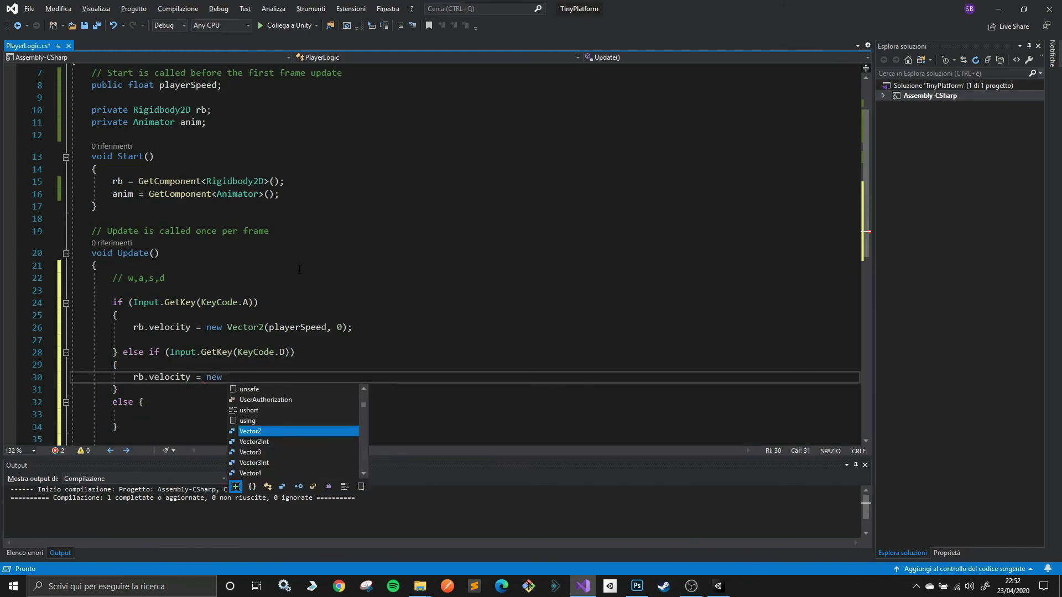
text(Vec)
key(Tab)
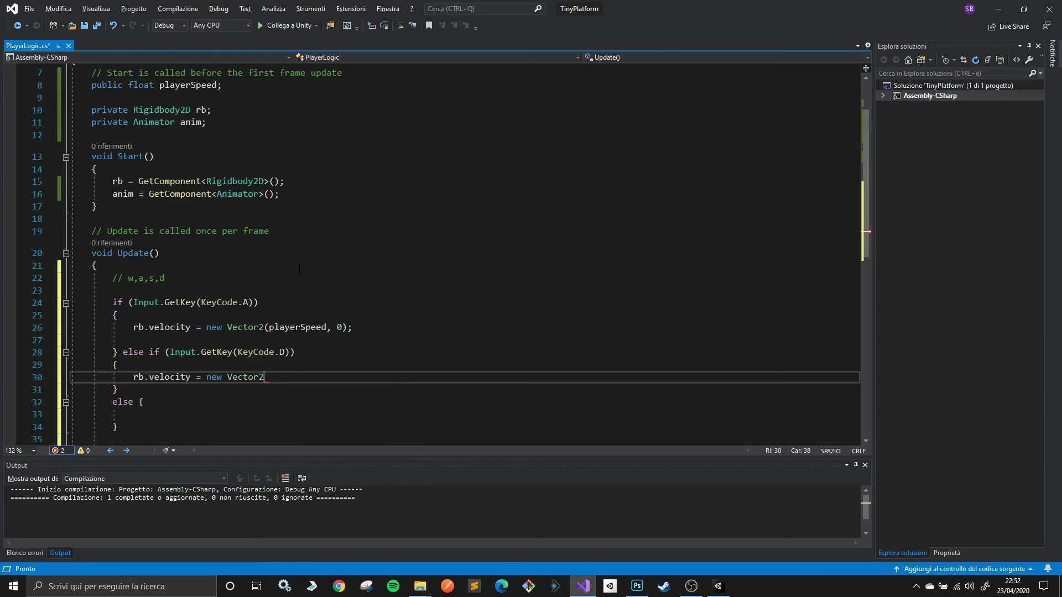
text(())
key(Left)
Make the A line use -playerSpeed and finish the D line as Vector2(playerSpeed, 0);.
key(Up)
key(Up)
key(Up)
key(Up)
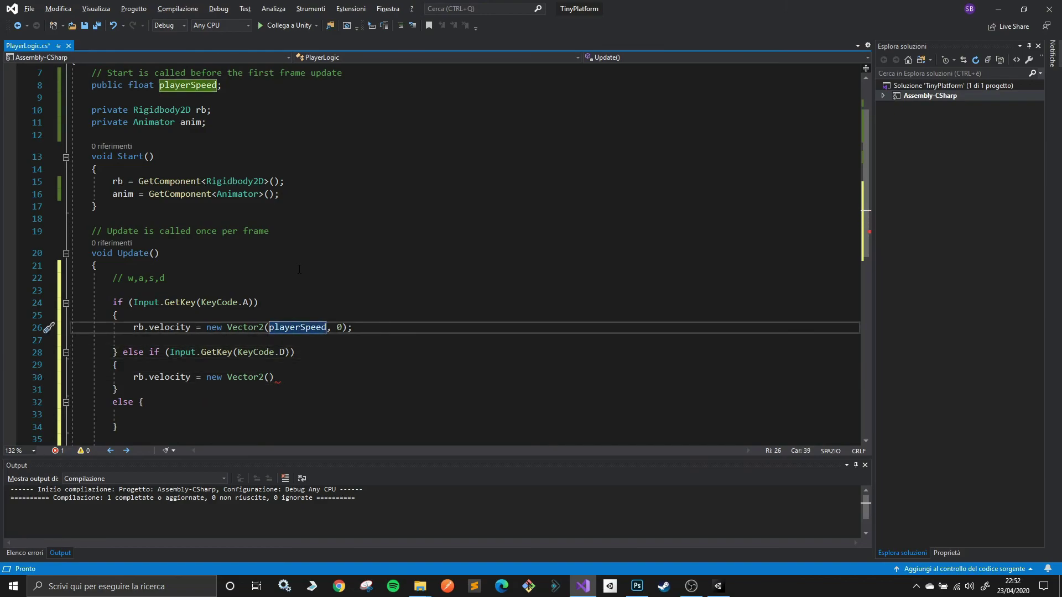
text(-)
key(Down)
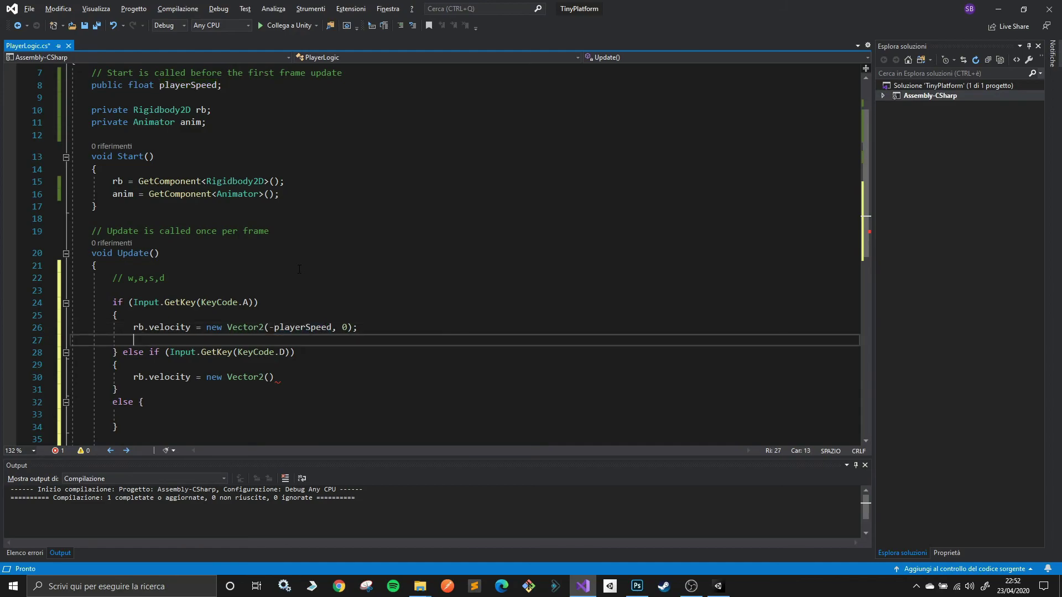
key(Down)
key(Down)
key(Down)
key(Left)
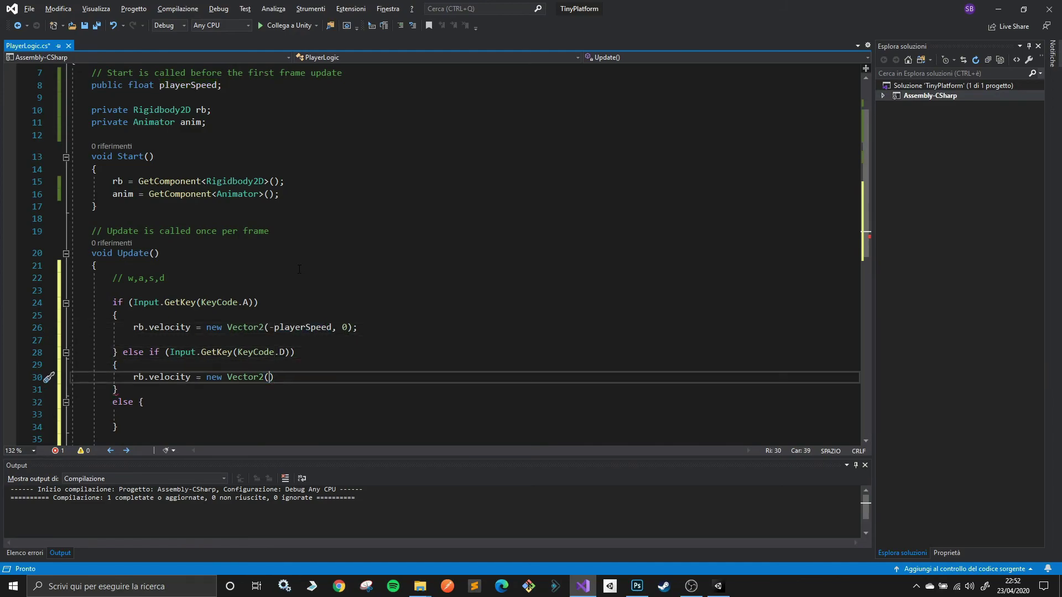
text(pla)
key(Tab)
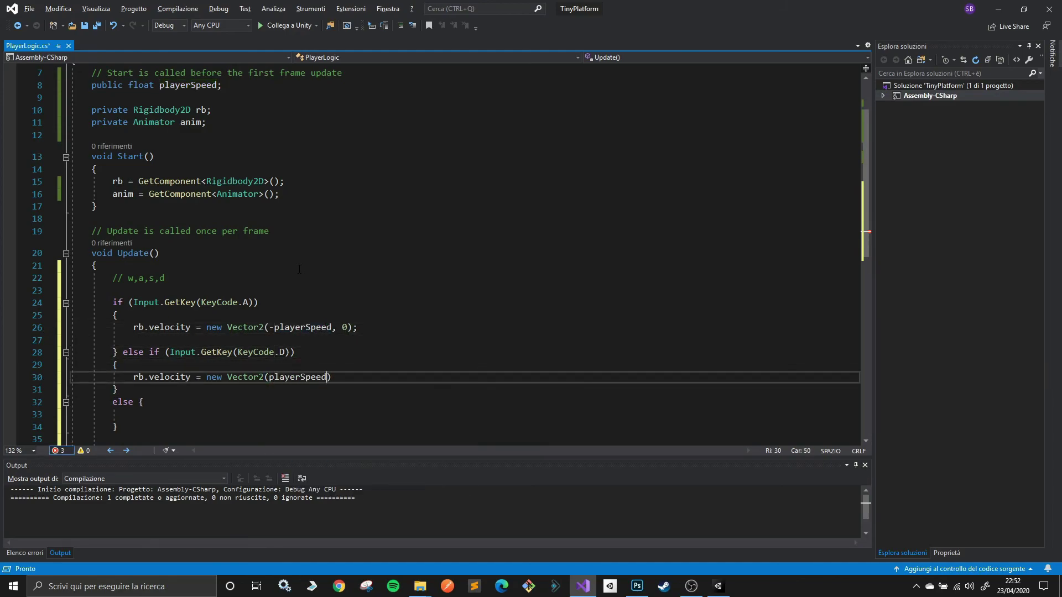
text(,0)
key(Right)
text(;)
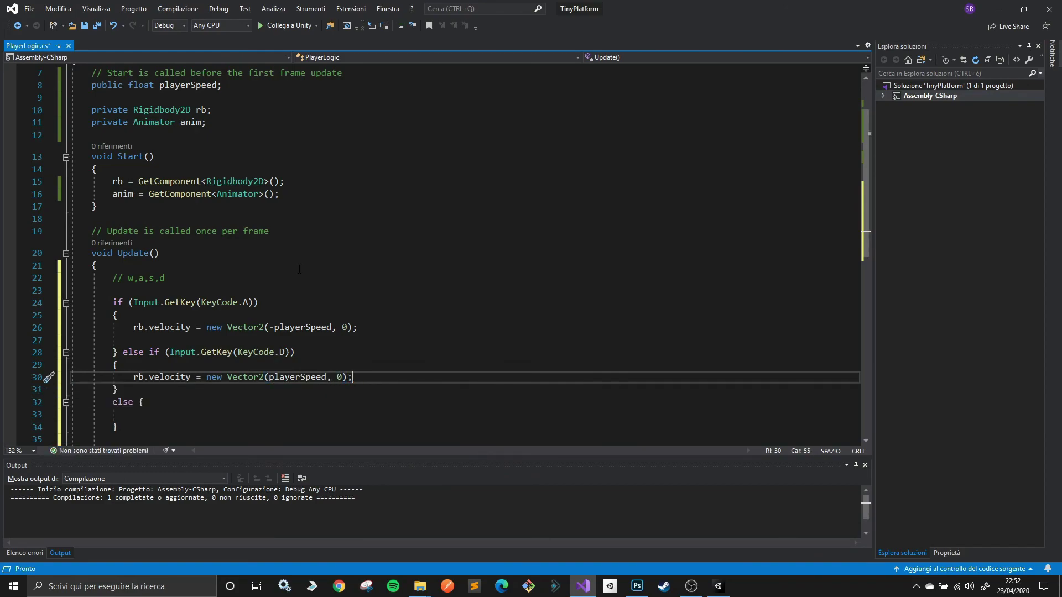
Review the A-key velocity line, then move down toward the else block.
key(Up)
key(Up)
key(Up)
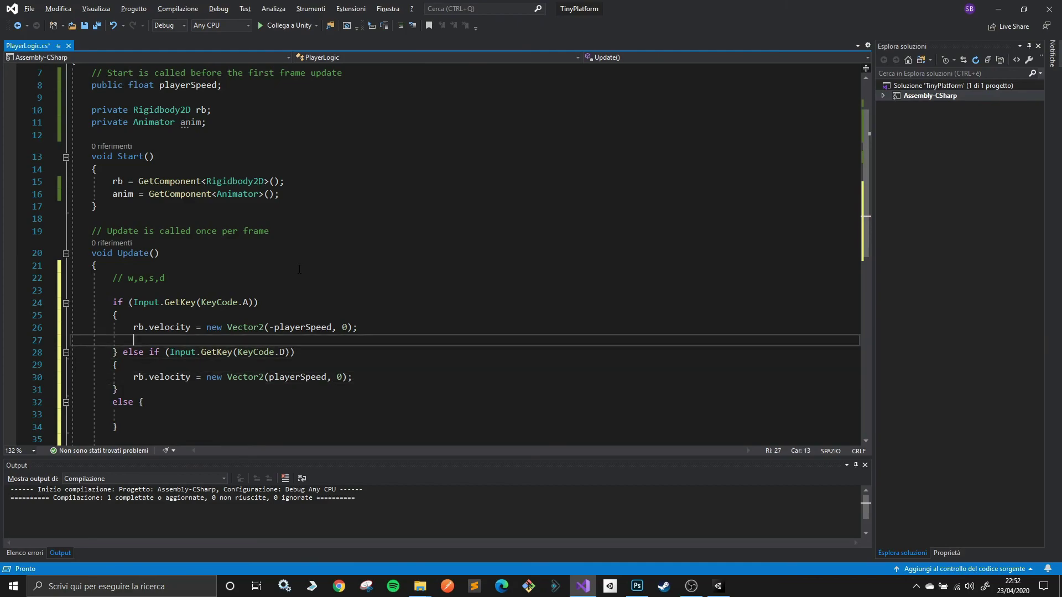
key(Up)
key(Left)
key(Left)
key(Left)
key(Down)
key(Down)
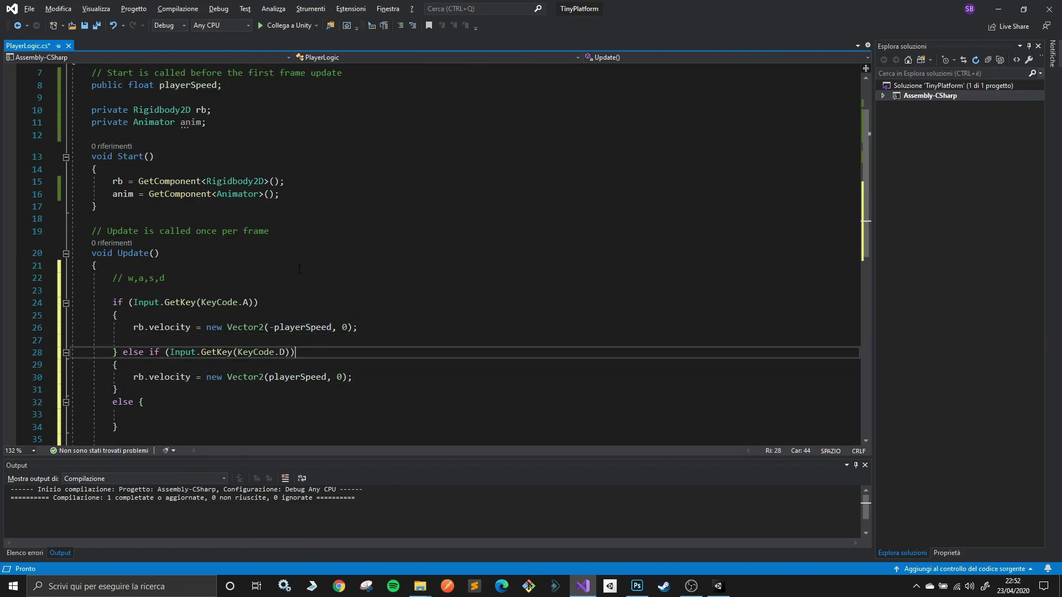
key(Down)
key(Down)
key(Down)
key(Down)
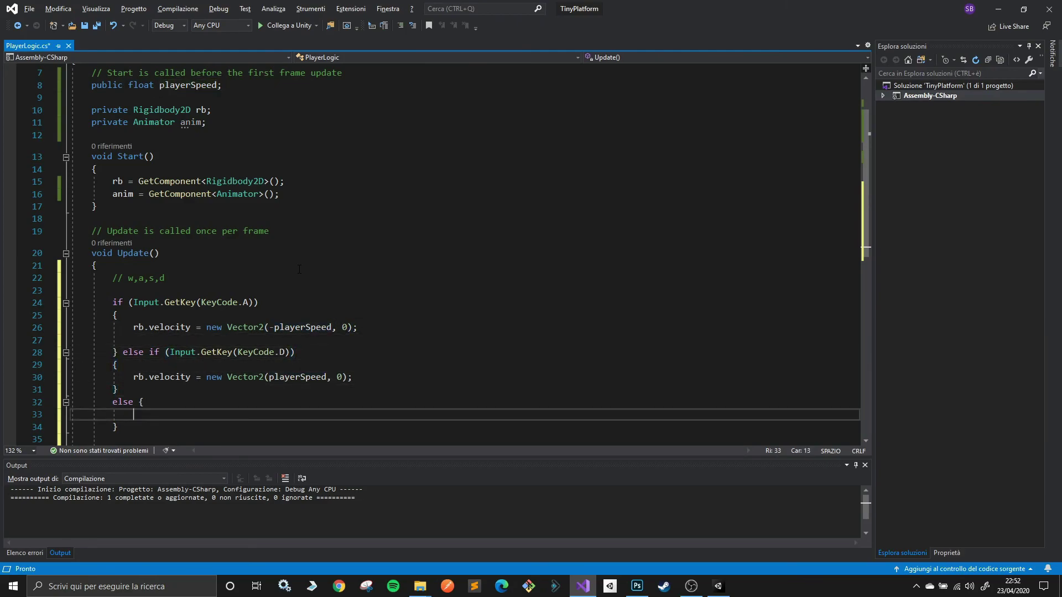
Set rb.velocity = Vector2.zero in the else branch.
scroll(298, 273, down, 2)
text(r)
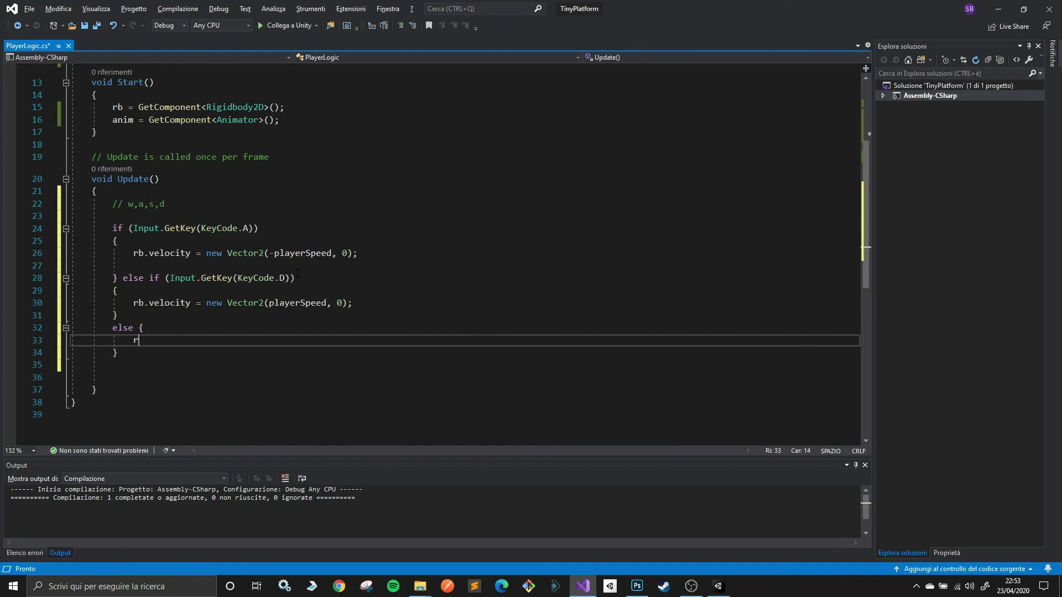
text(b.ve)
key(Tab)
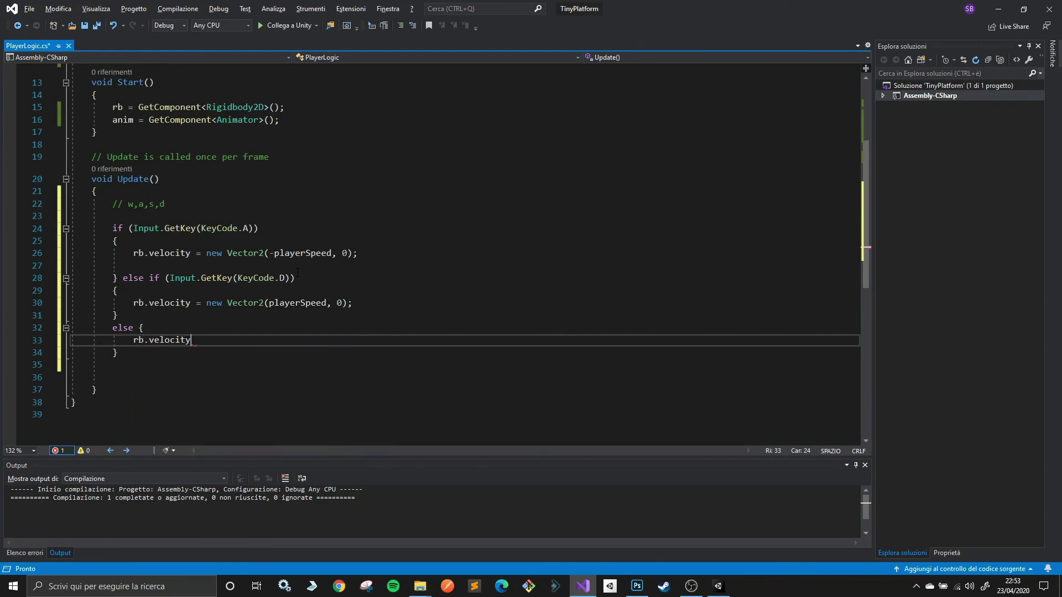
text( = V)
text(ect)
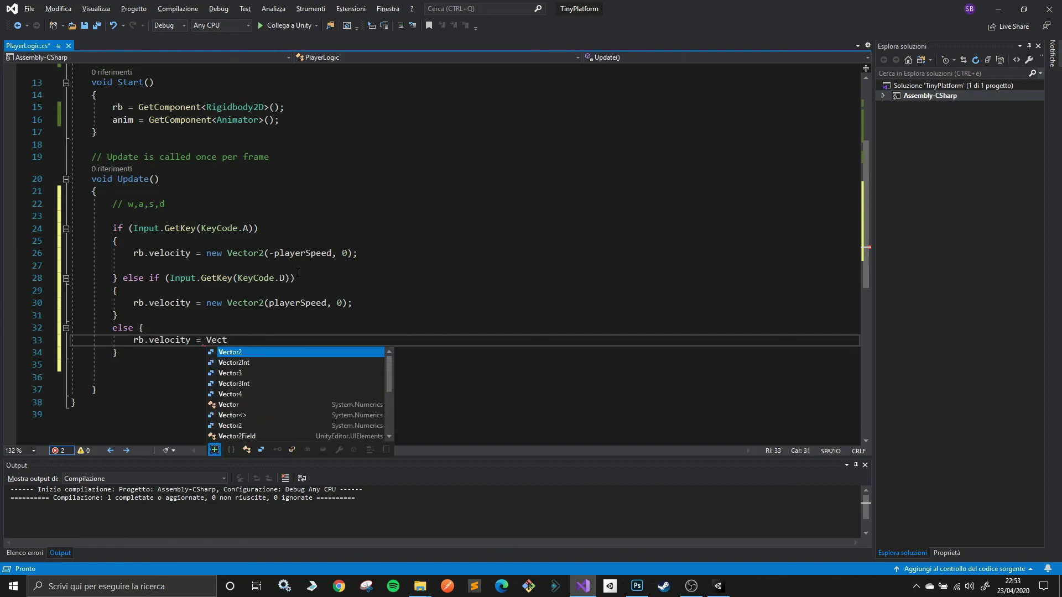
key(Tab)
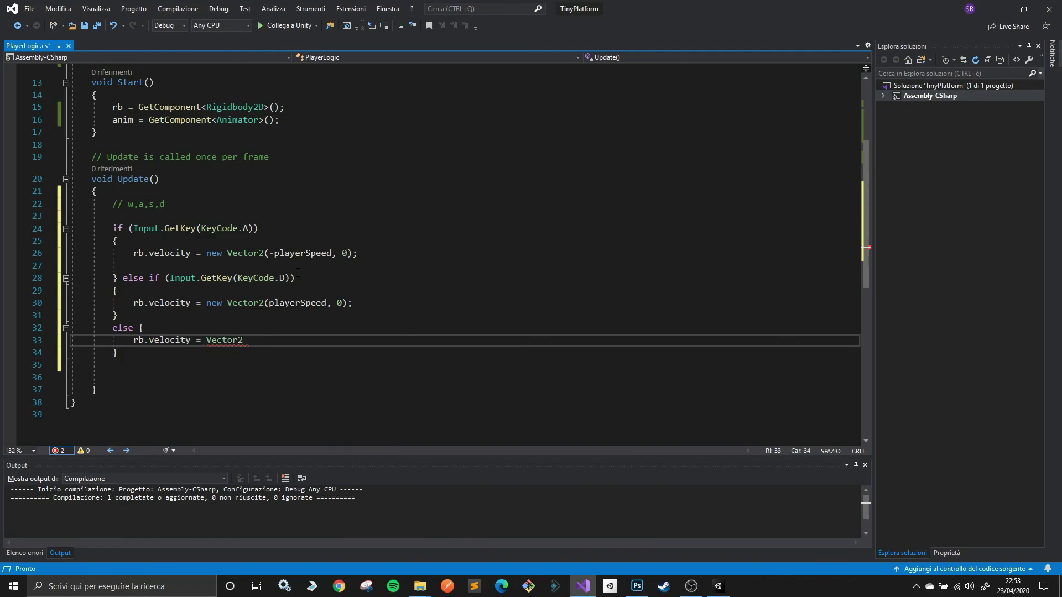
text(.z)
key(Tab)
Delete the two leftover blank lines and save PlayerLogic.cs.
key(Down)
key(Down)
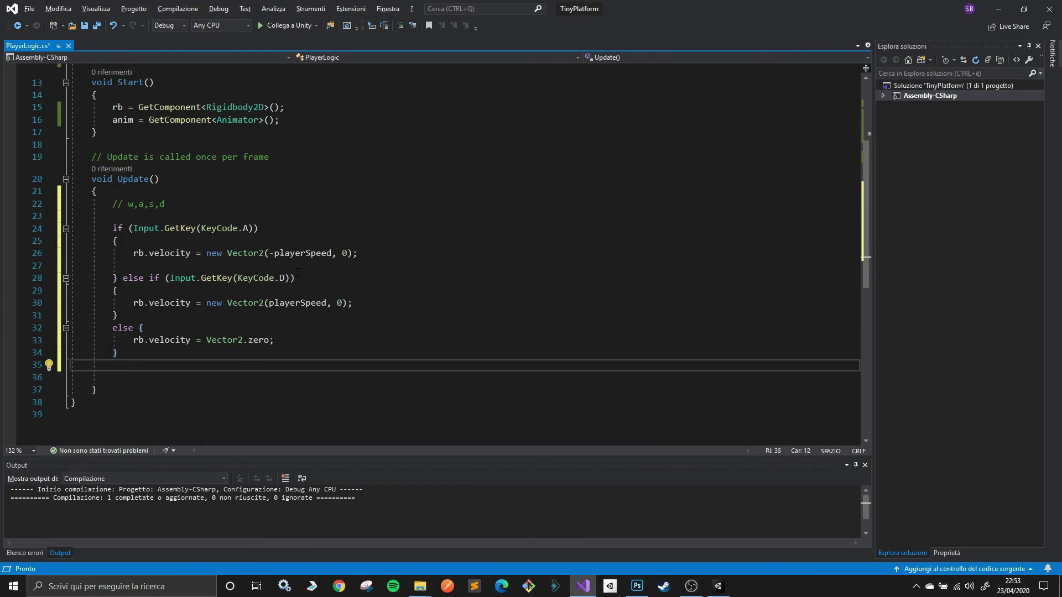
key(shift+Down)
key(shift+Down)
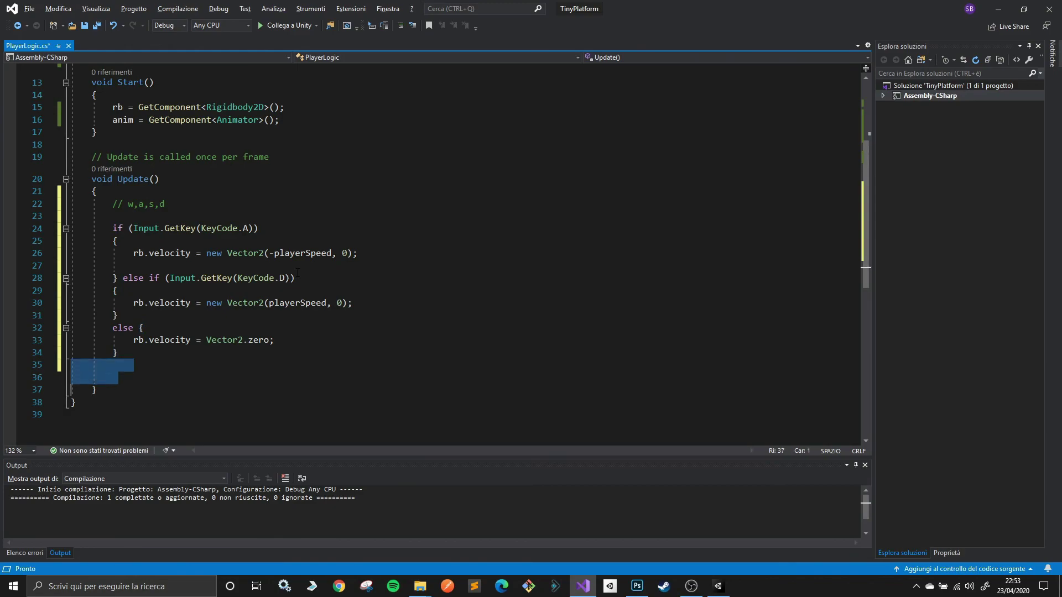
key(Delete)
key(ctrl+s)
key(Up)
key(Up)
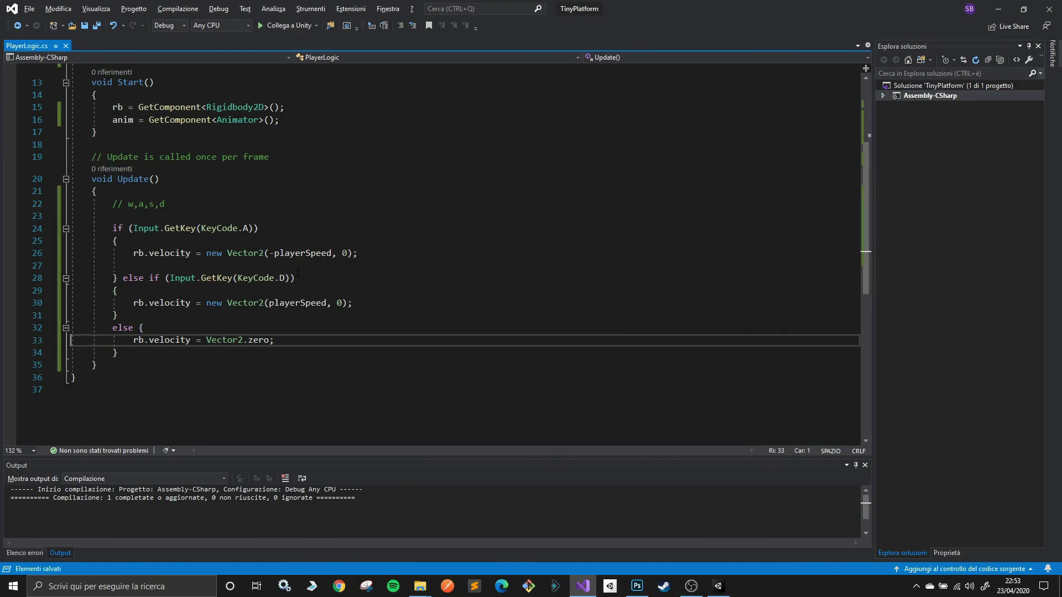
key(Up)
key(Up)
key(Up)
key(Up)
key(Up)
key(Up)
key(Up)
key(Up)
key(Up)
key(Up)
key(Up)
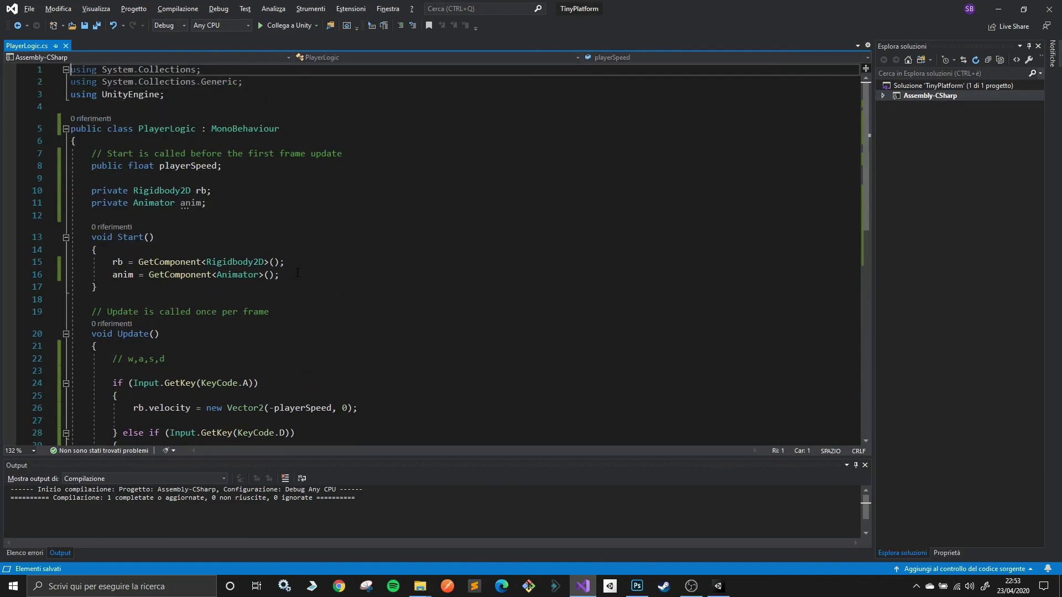
key(Down)
key(Down)
key(Down)
key(Down)
key(Down)
key(Down)
key(Down)
key(Down)
key(Down)
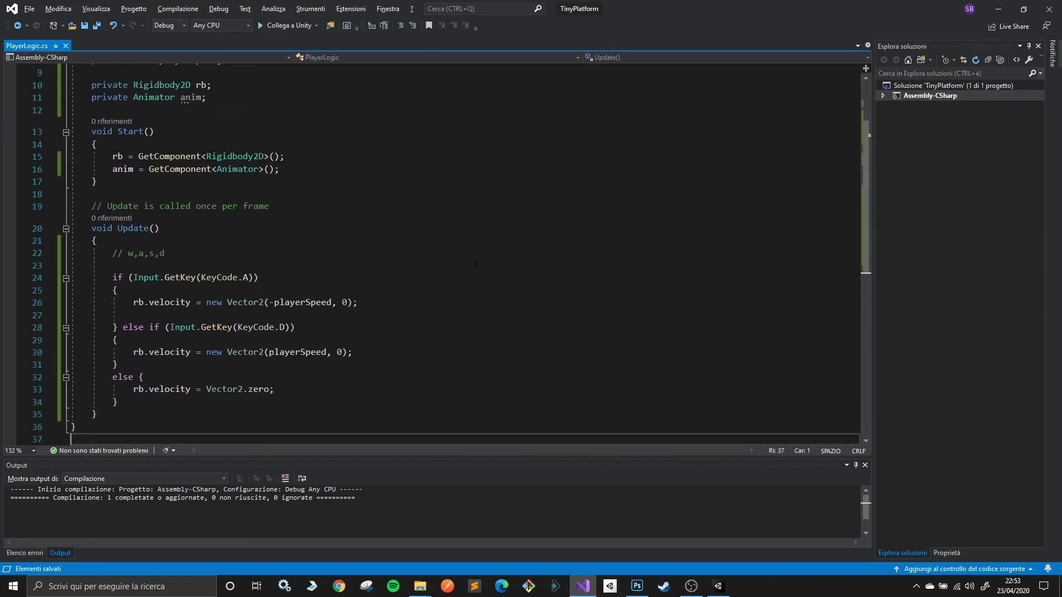
Switch to Unity, enter Play mode, and walk the player left and right.
click(718, 586)
click(500, 32)
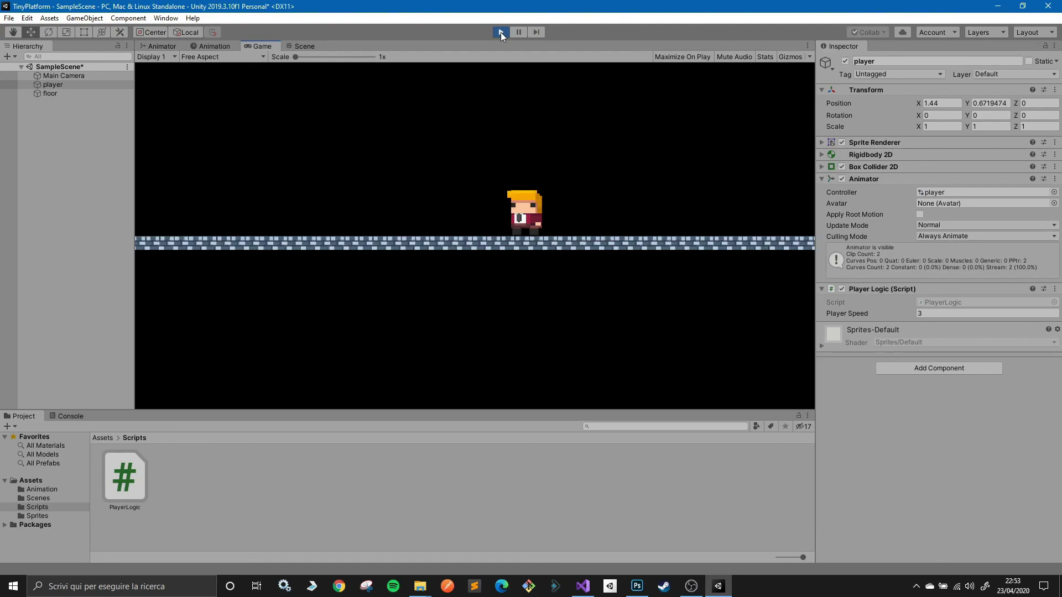
key(Left)
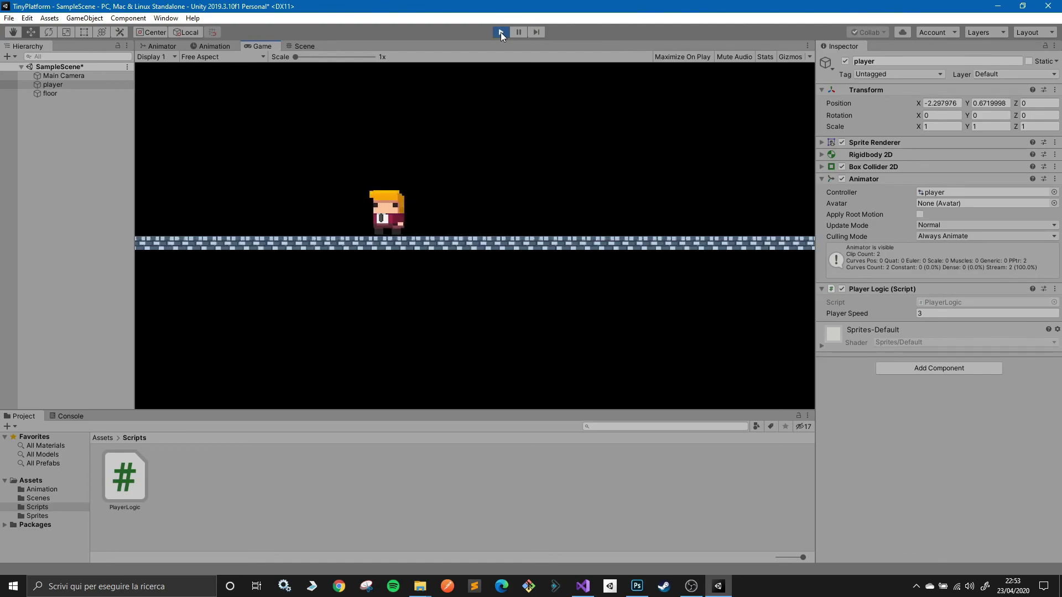
key(Right)
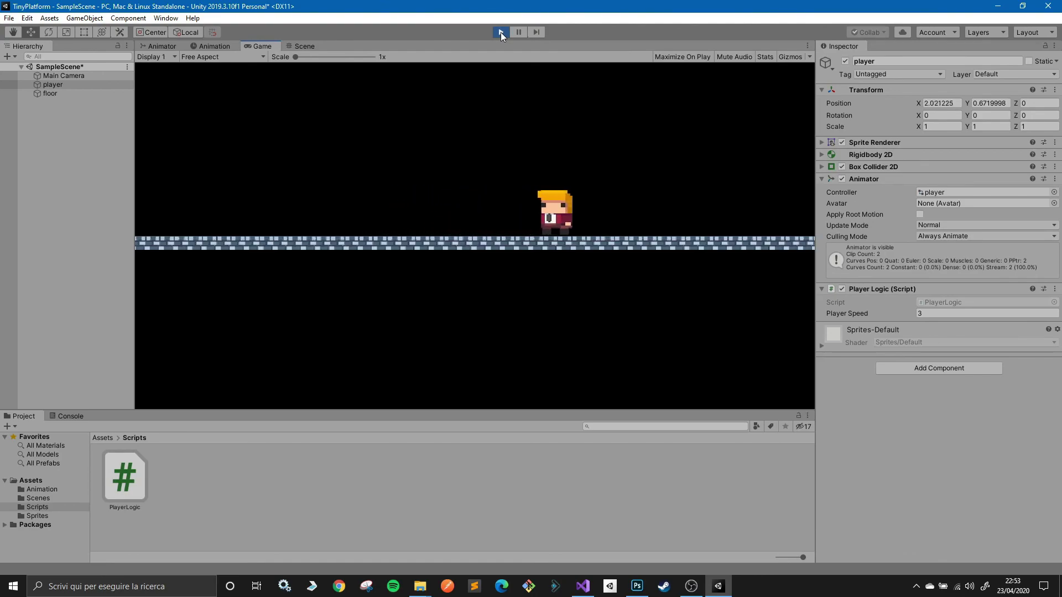
key(Left)
key(Right)
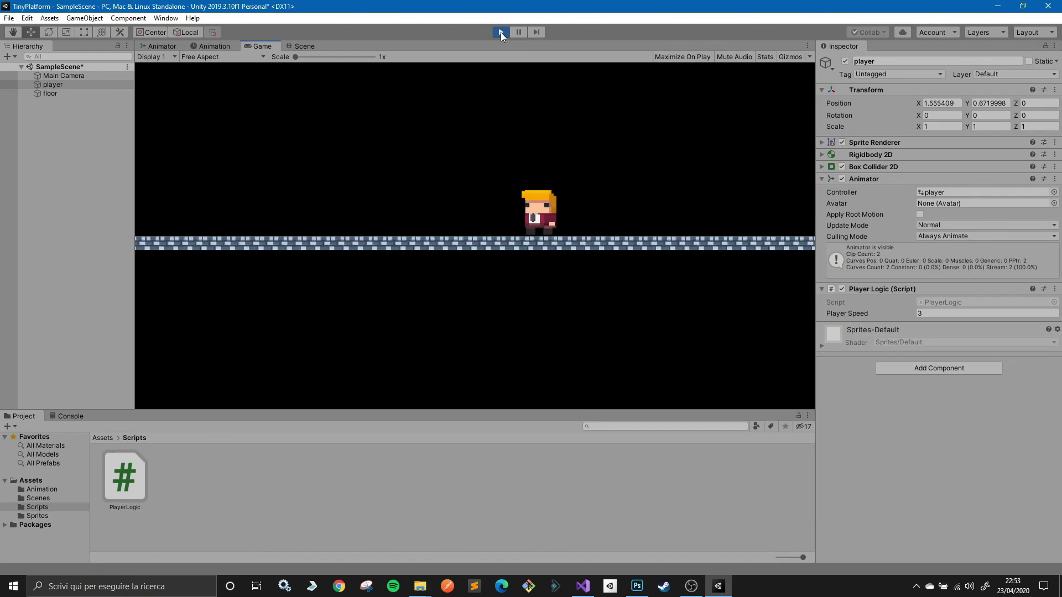
key(Left)
key(Right)
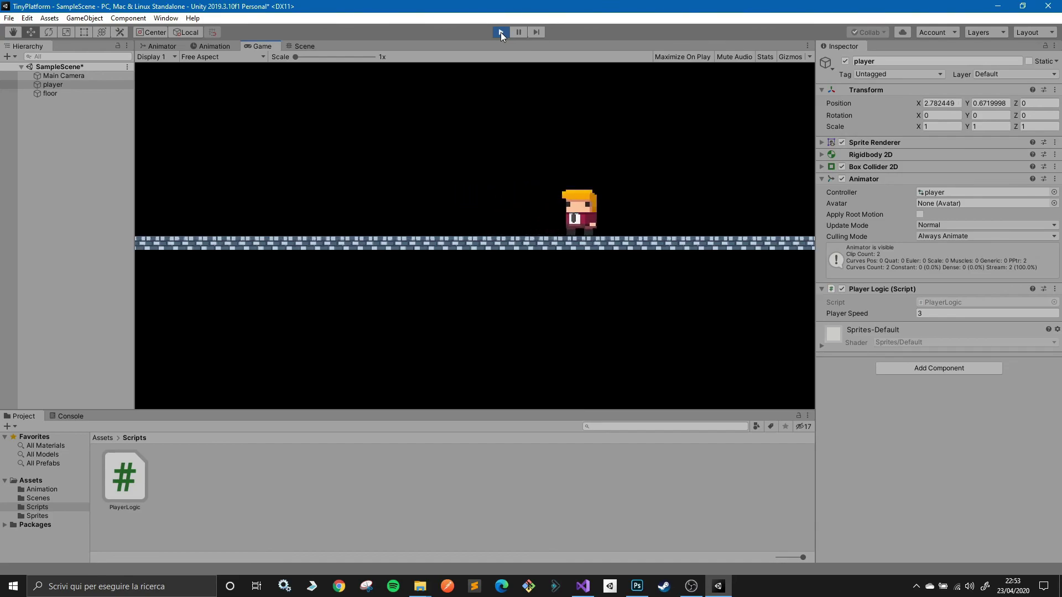
key(Left)
key(Right)
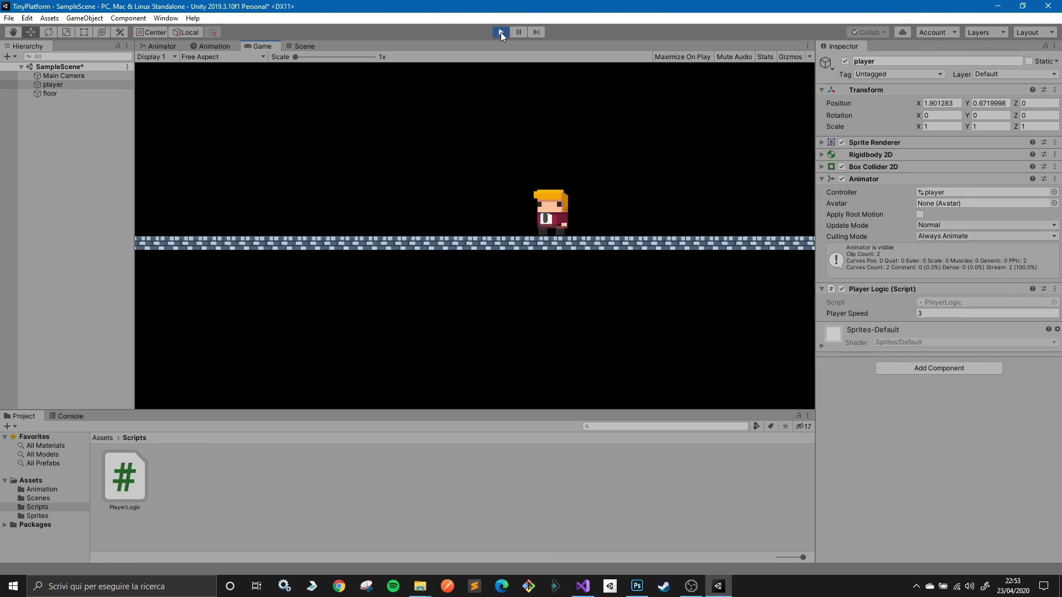
key(Left)
key(Right)
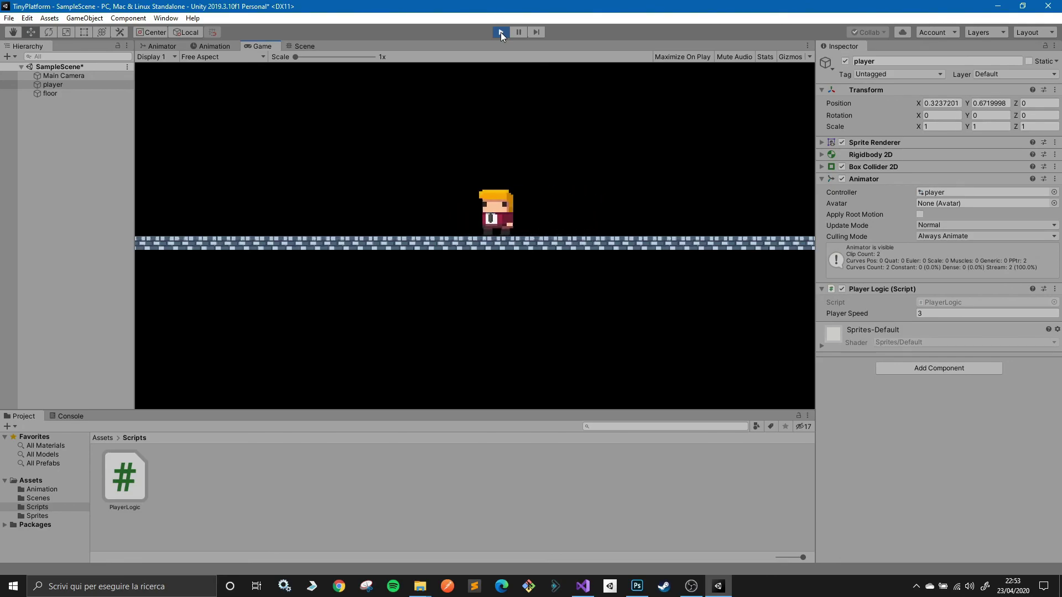
key(Left)
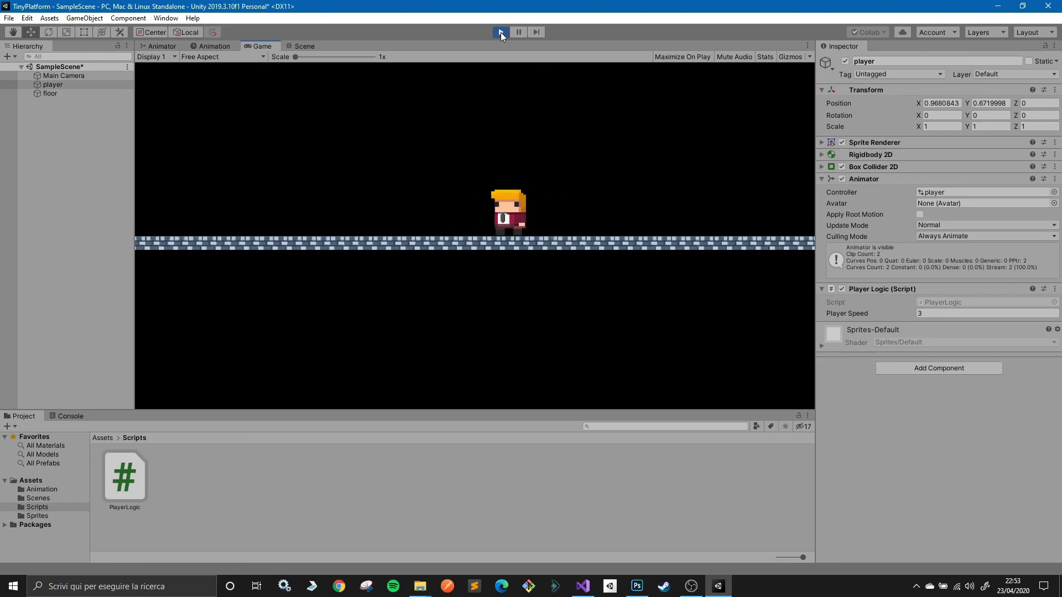
key(Right)
Keep walking the player back and forth along the floor, then stop Play mode.
key(Left)
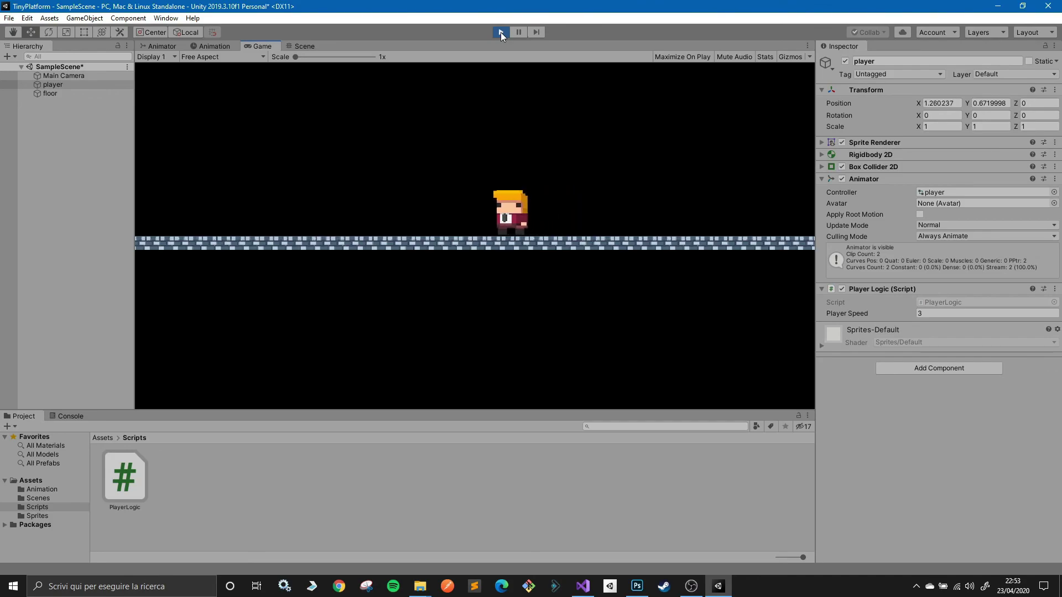
key(Right)
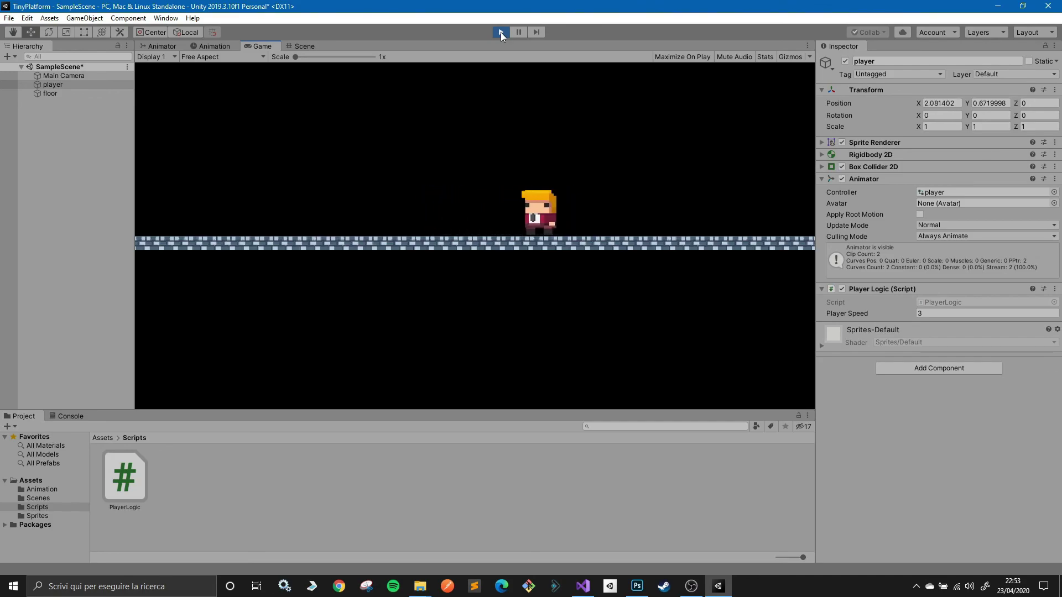
key(Left)
key(Right)
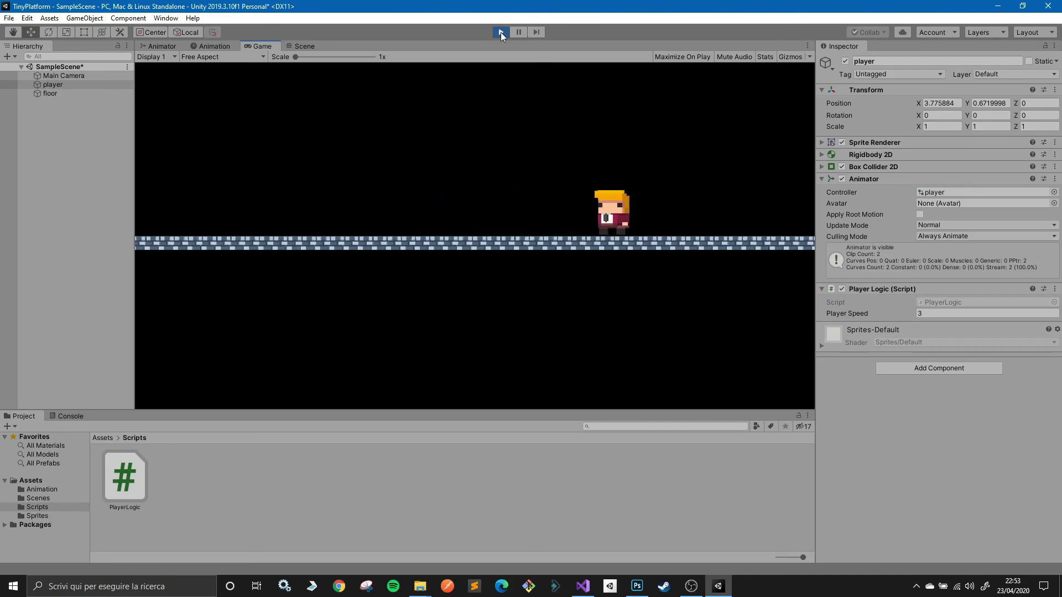
key(Left)
key(Right)
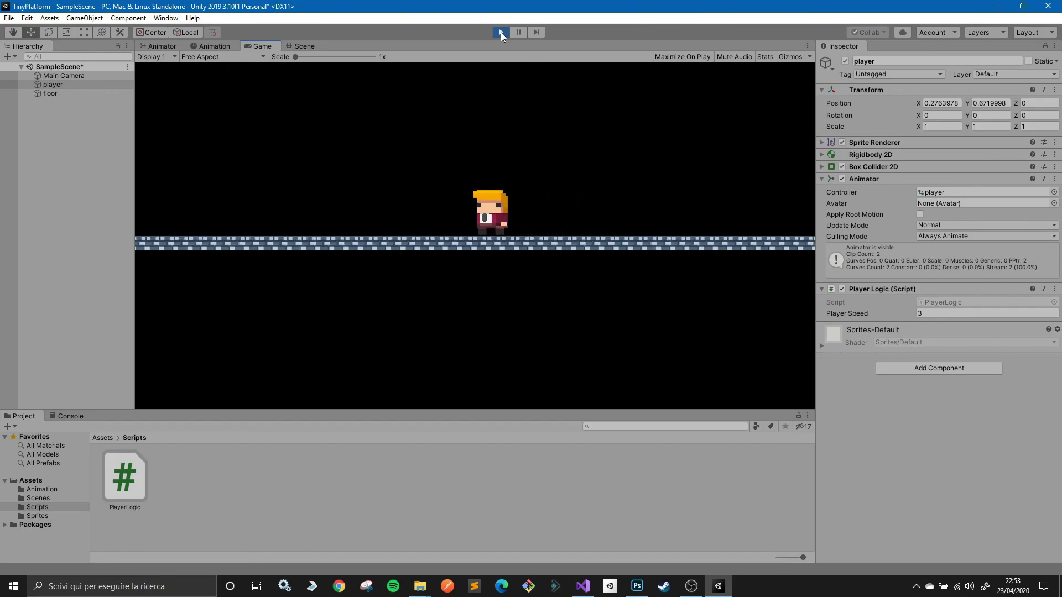
key(Right)
key(Left)
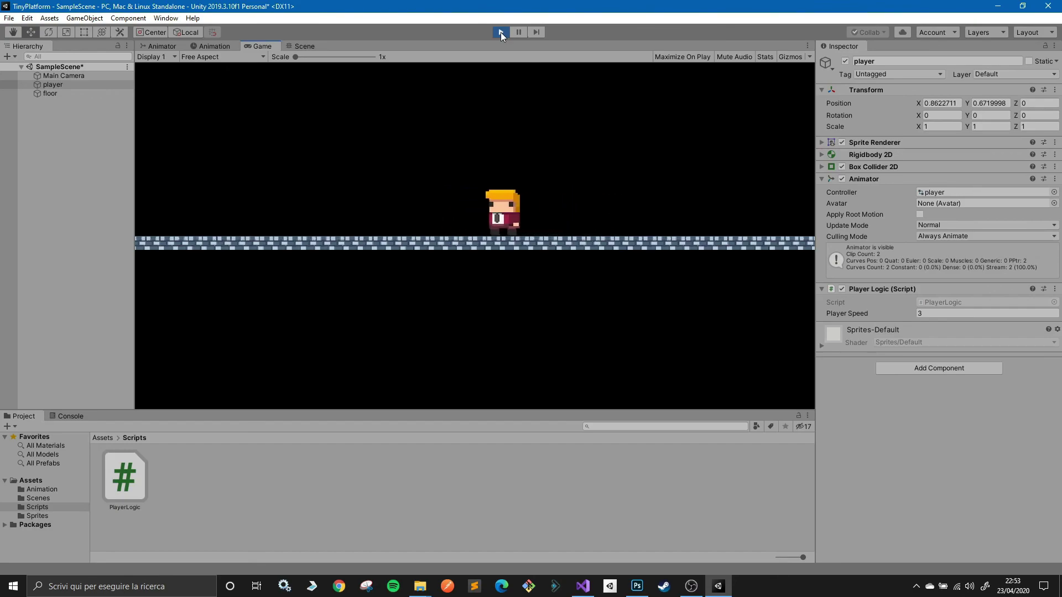
key(Left)
key(Right)
key(Left)
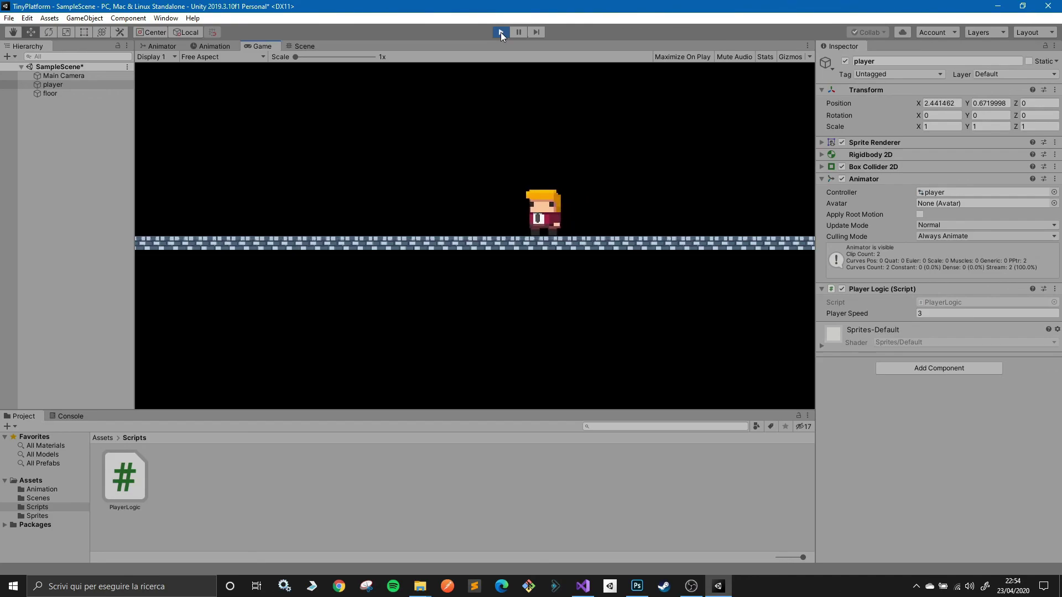
key(Right)
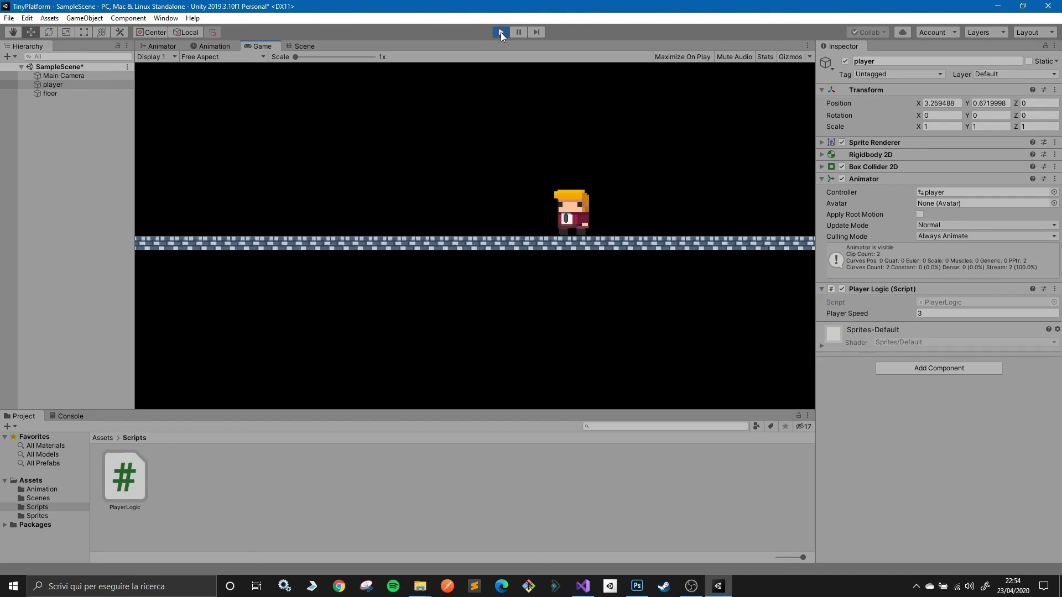
key(Left)
key(Right)
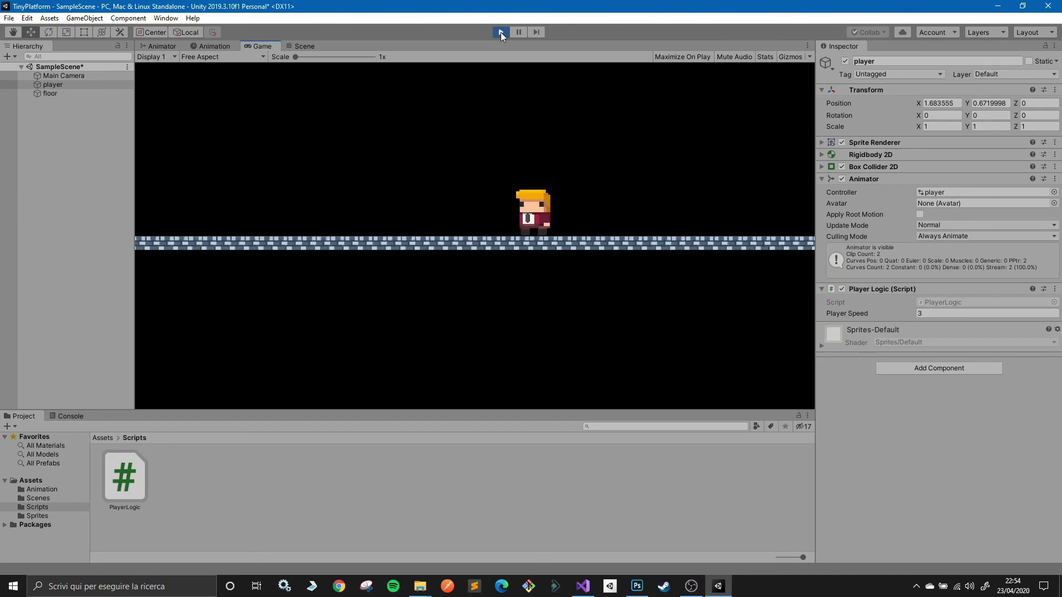
click(500, 32)
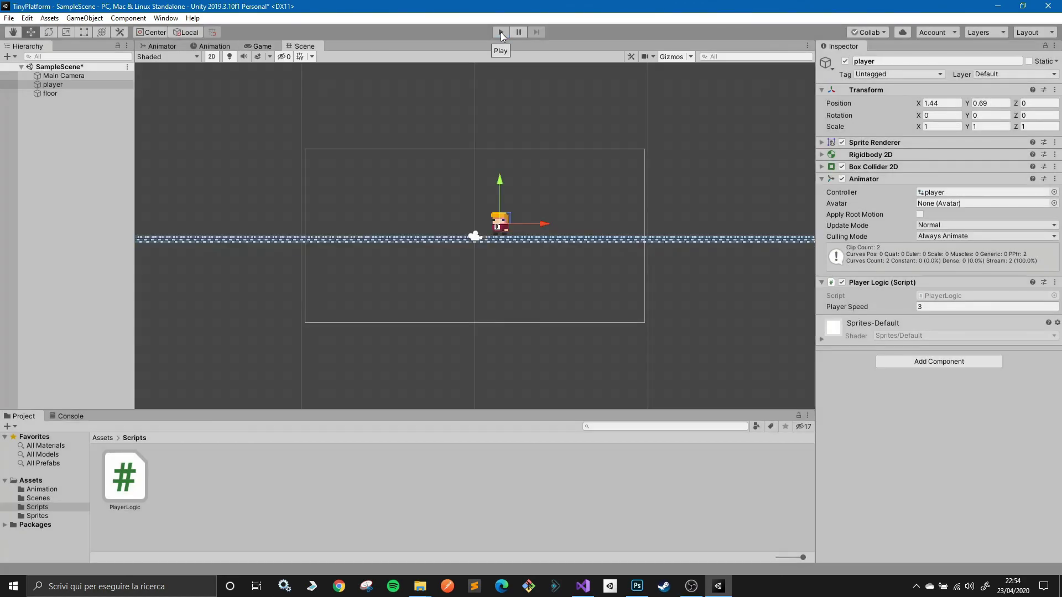